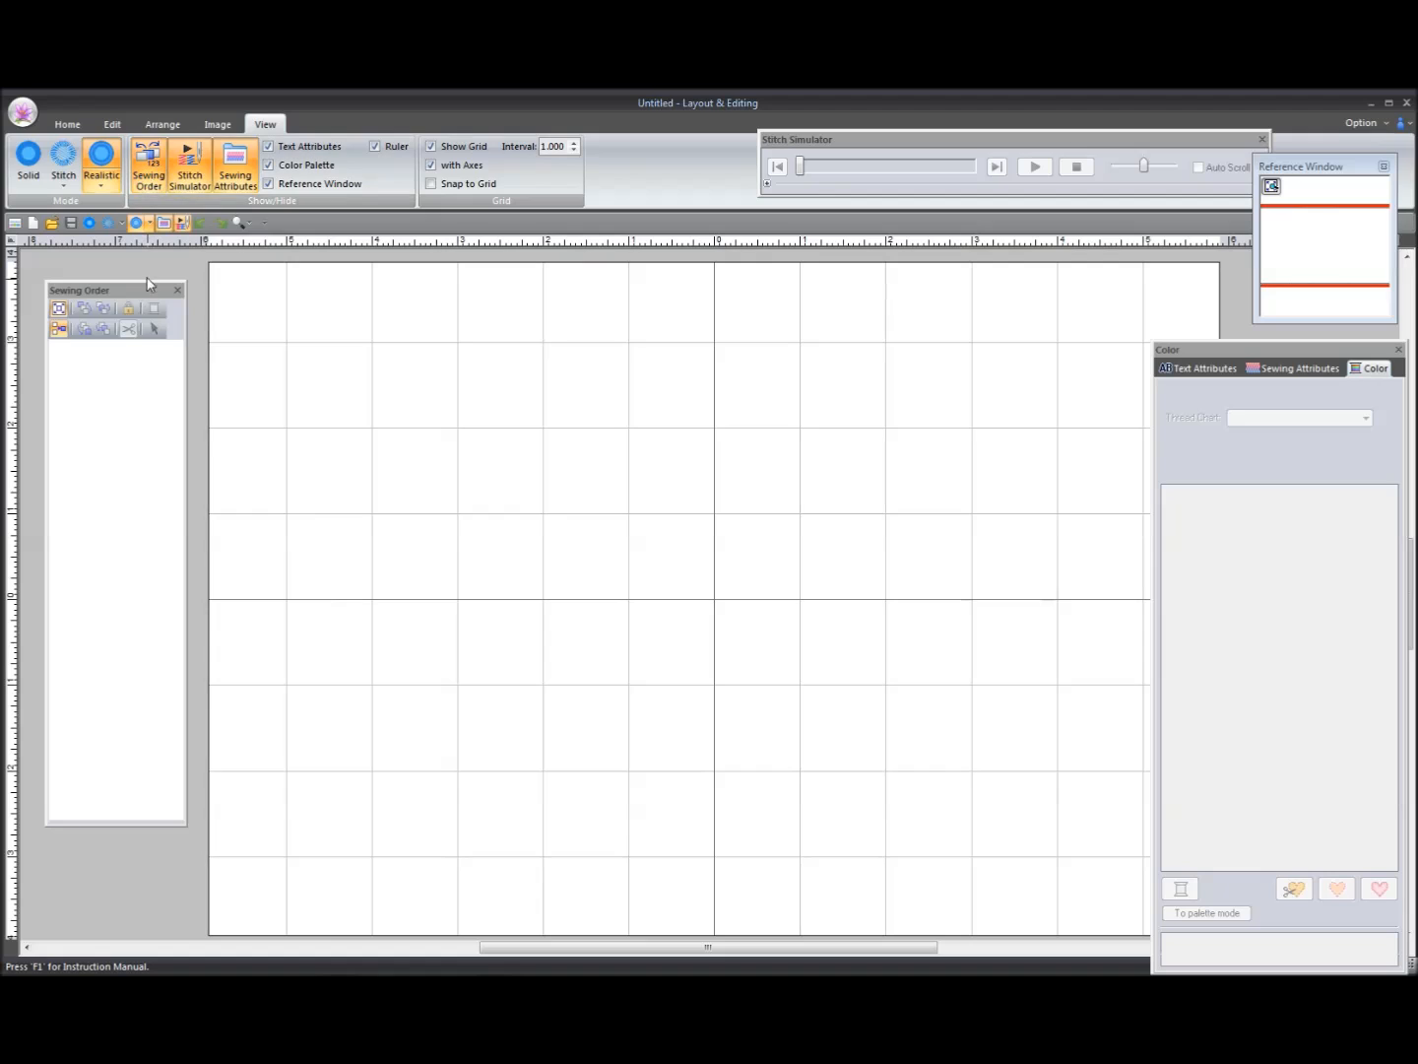
Step: Move the Sewing Order panel away from the design page until it sits mostly beyond the workspace edge
left_click(110, 292)
left_click_drag(127, 294, 8, 317)
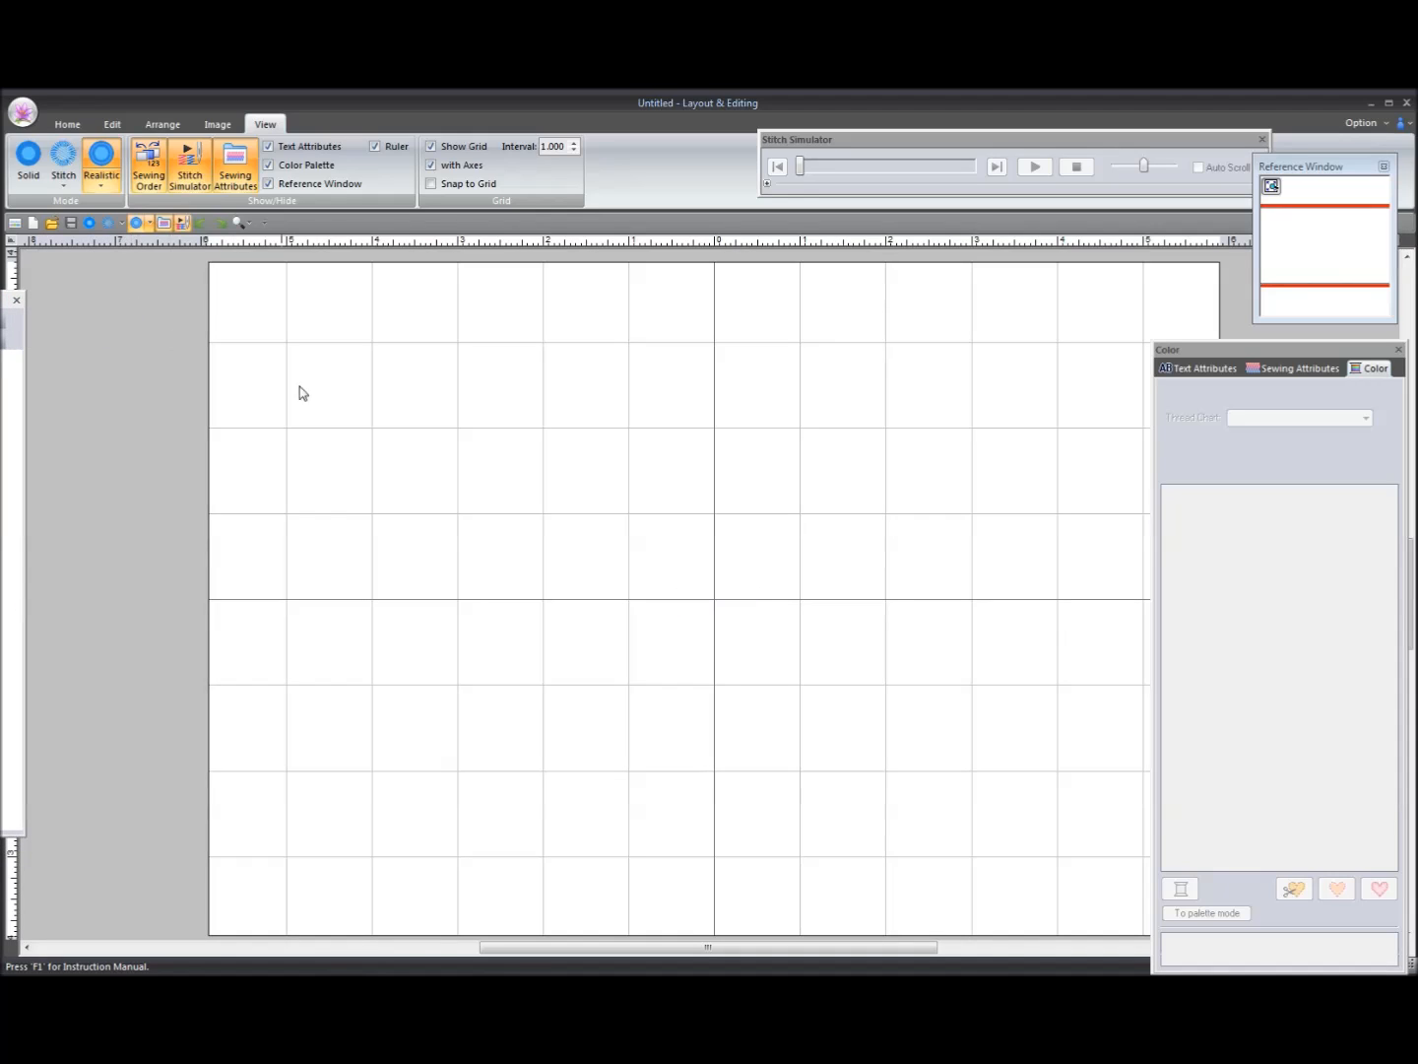
Step: Bring the grouped attributes palette onto the design page, detach Color as a separate palette, and hide and redisplay it
left_click_drag(1234, 347, 386, 323)
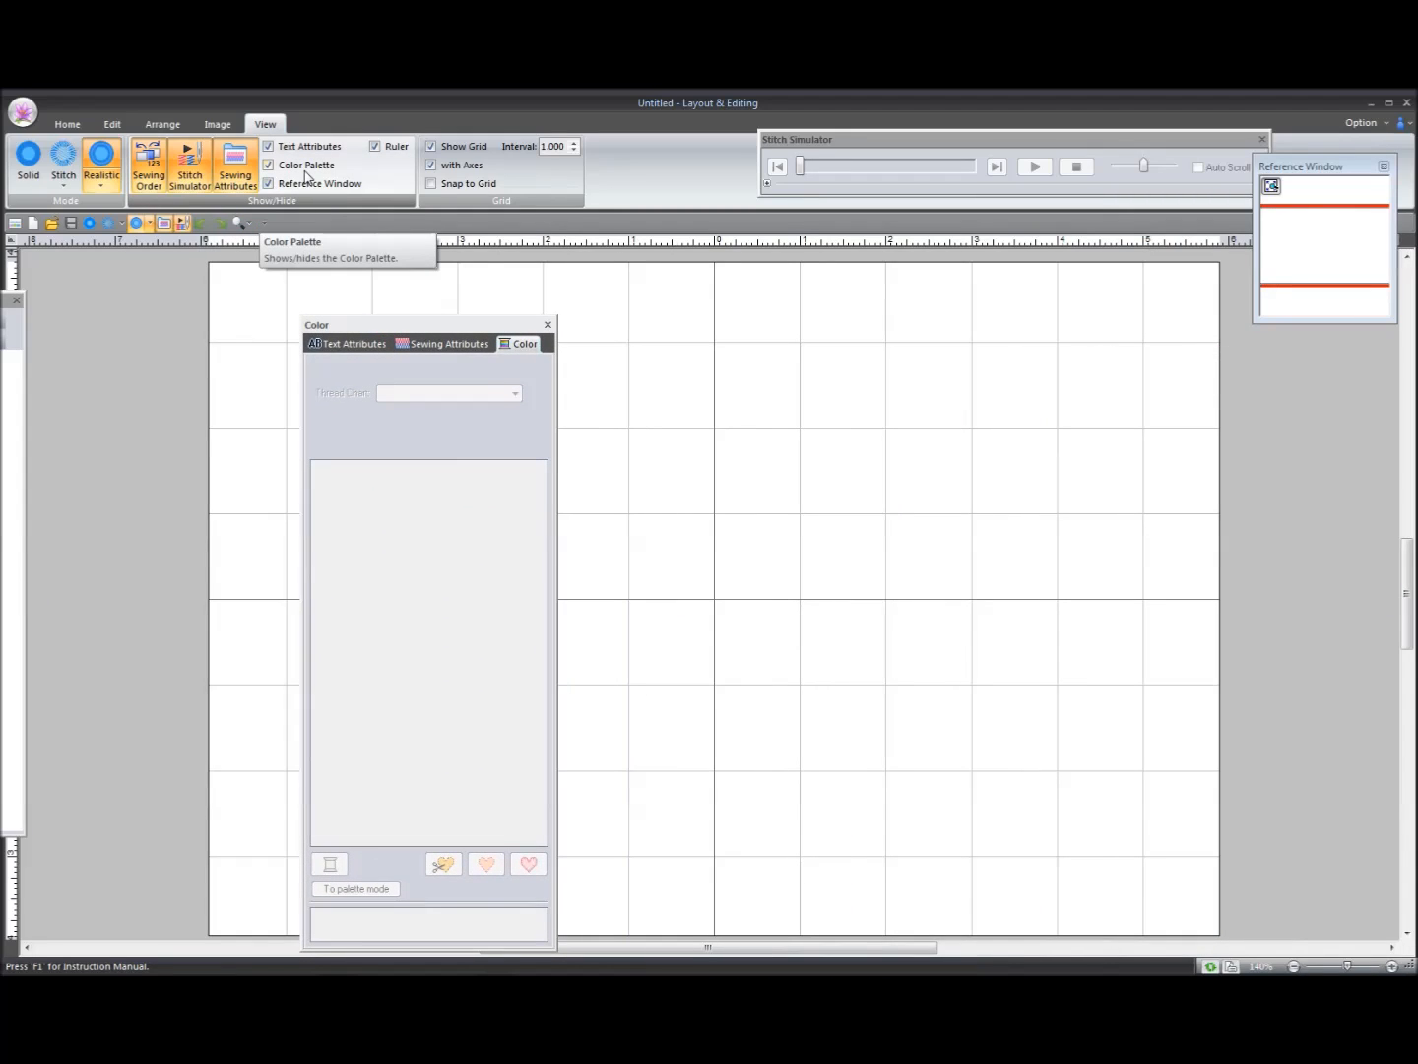
left_click_drag(526, 343, 744, 347)
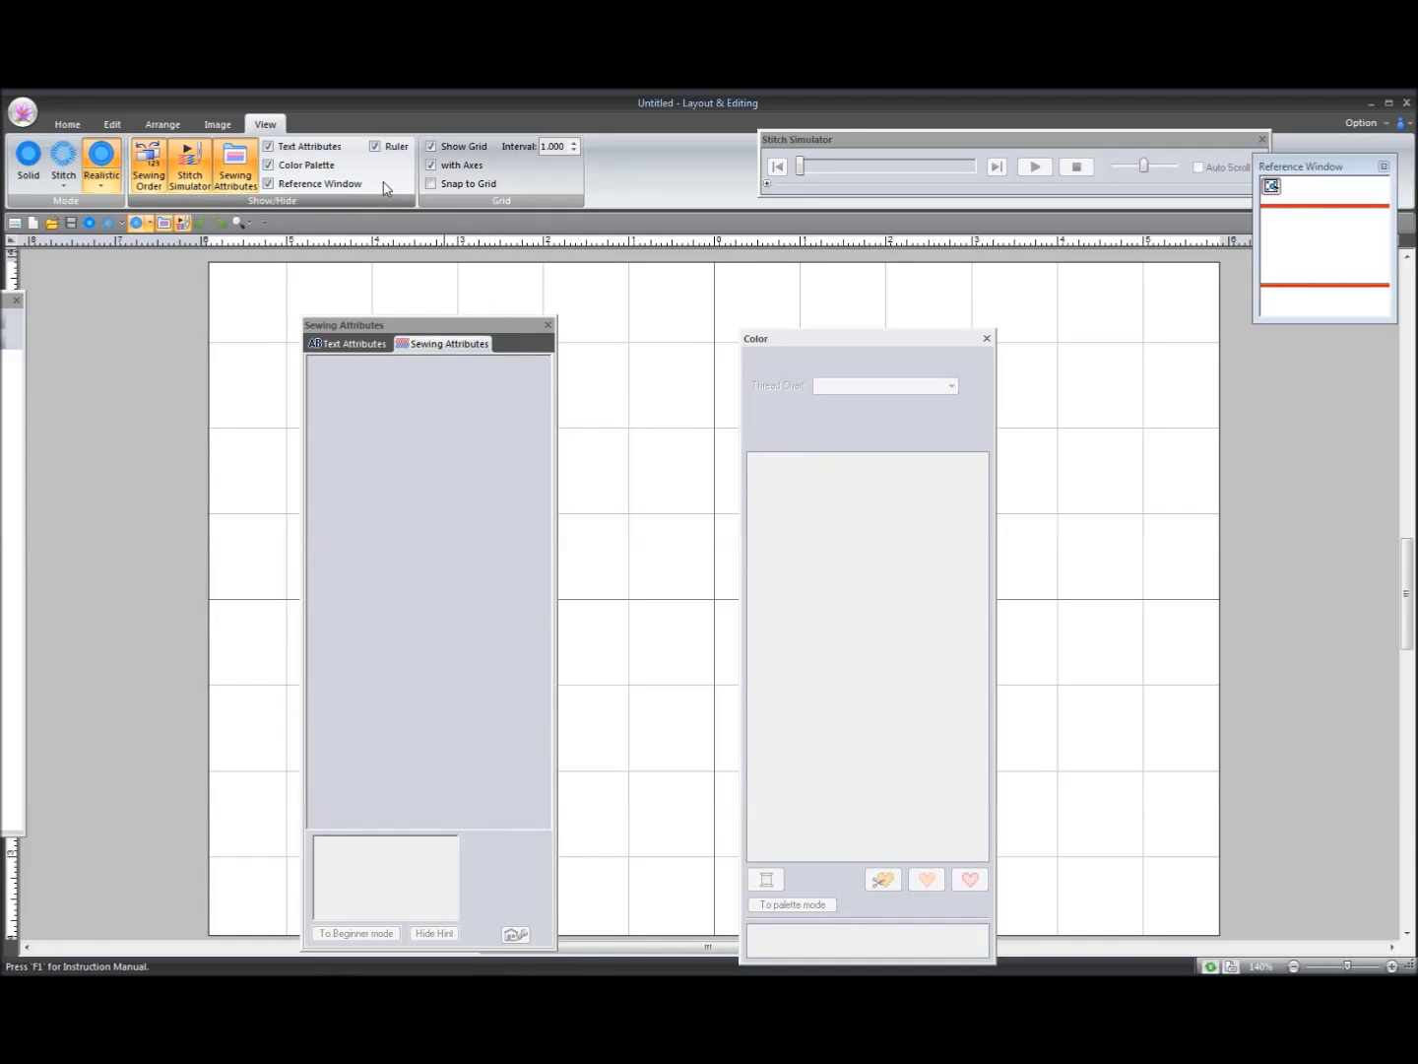
left_click(269, 167)
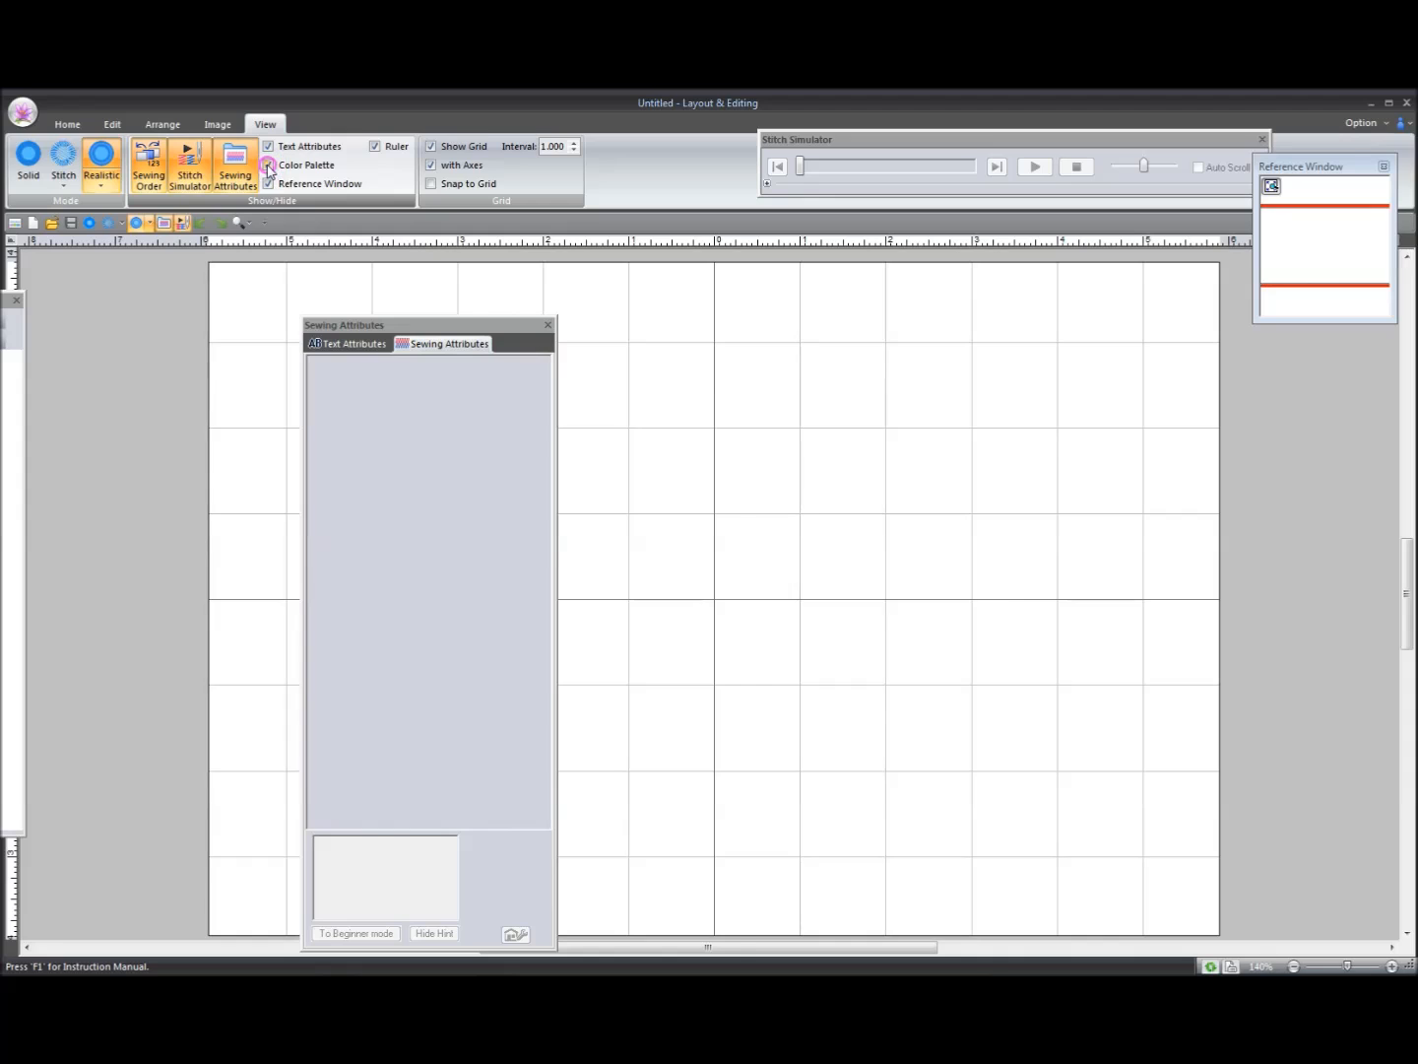
left_click(269, 166)
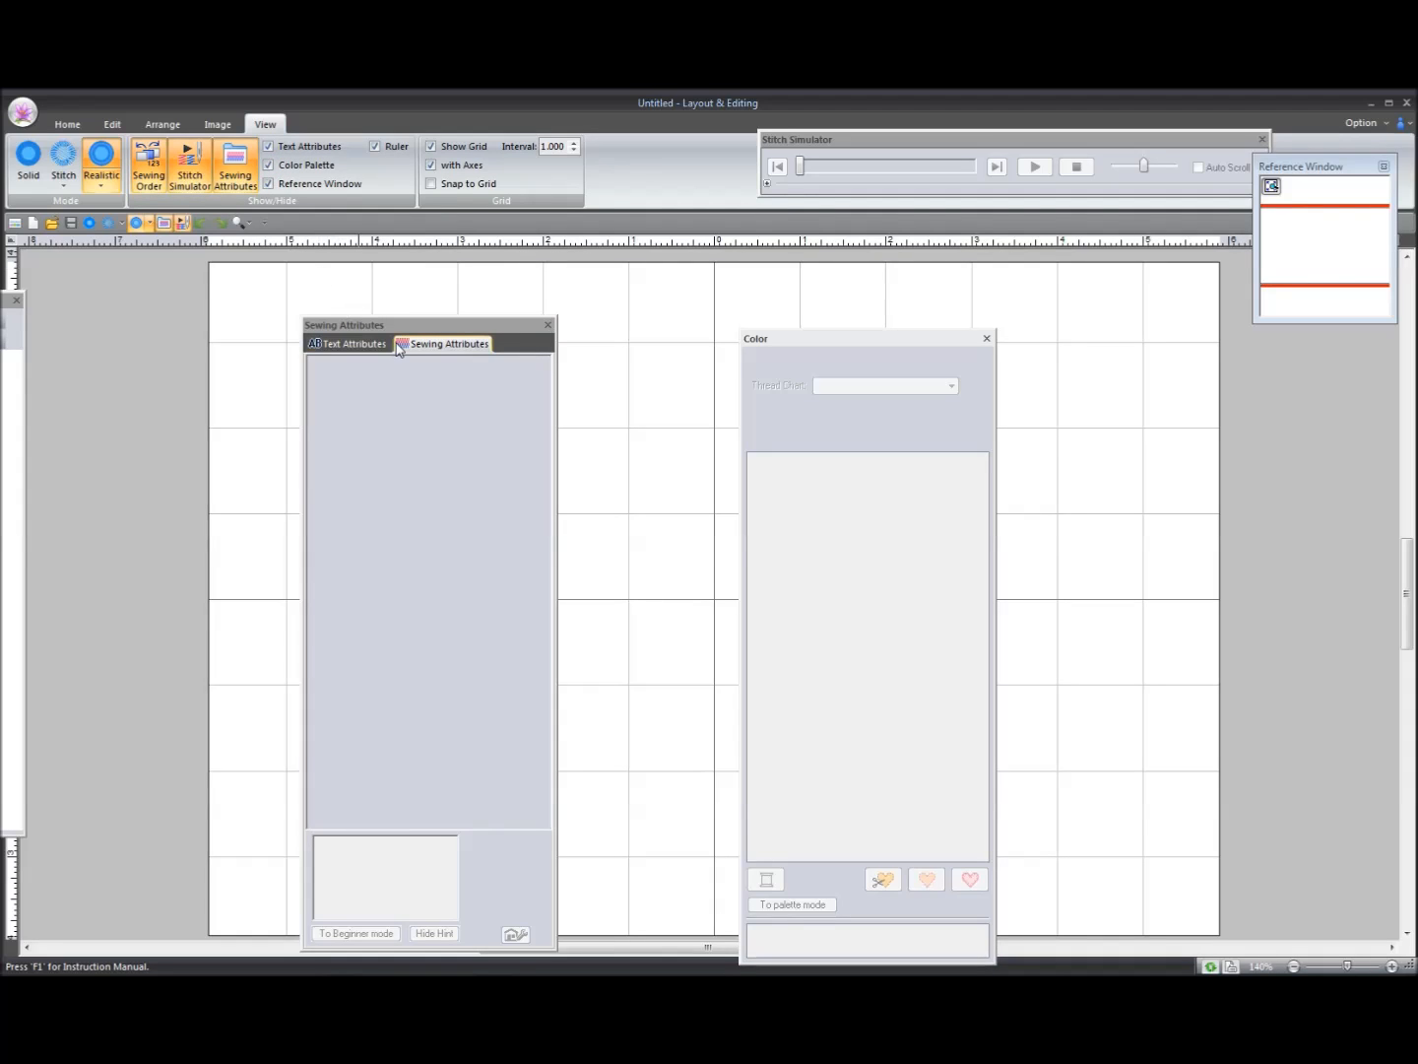
Step: Detach Sewing Attributes from the Text Attributes palette, and hide and redisplay the detached palette
left_click_drag(420, 352, 594, 405)
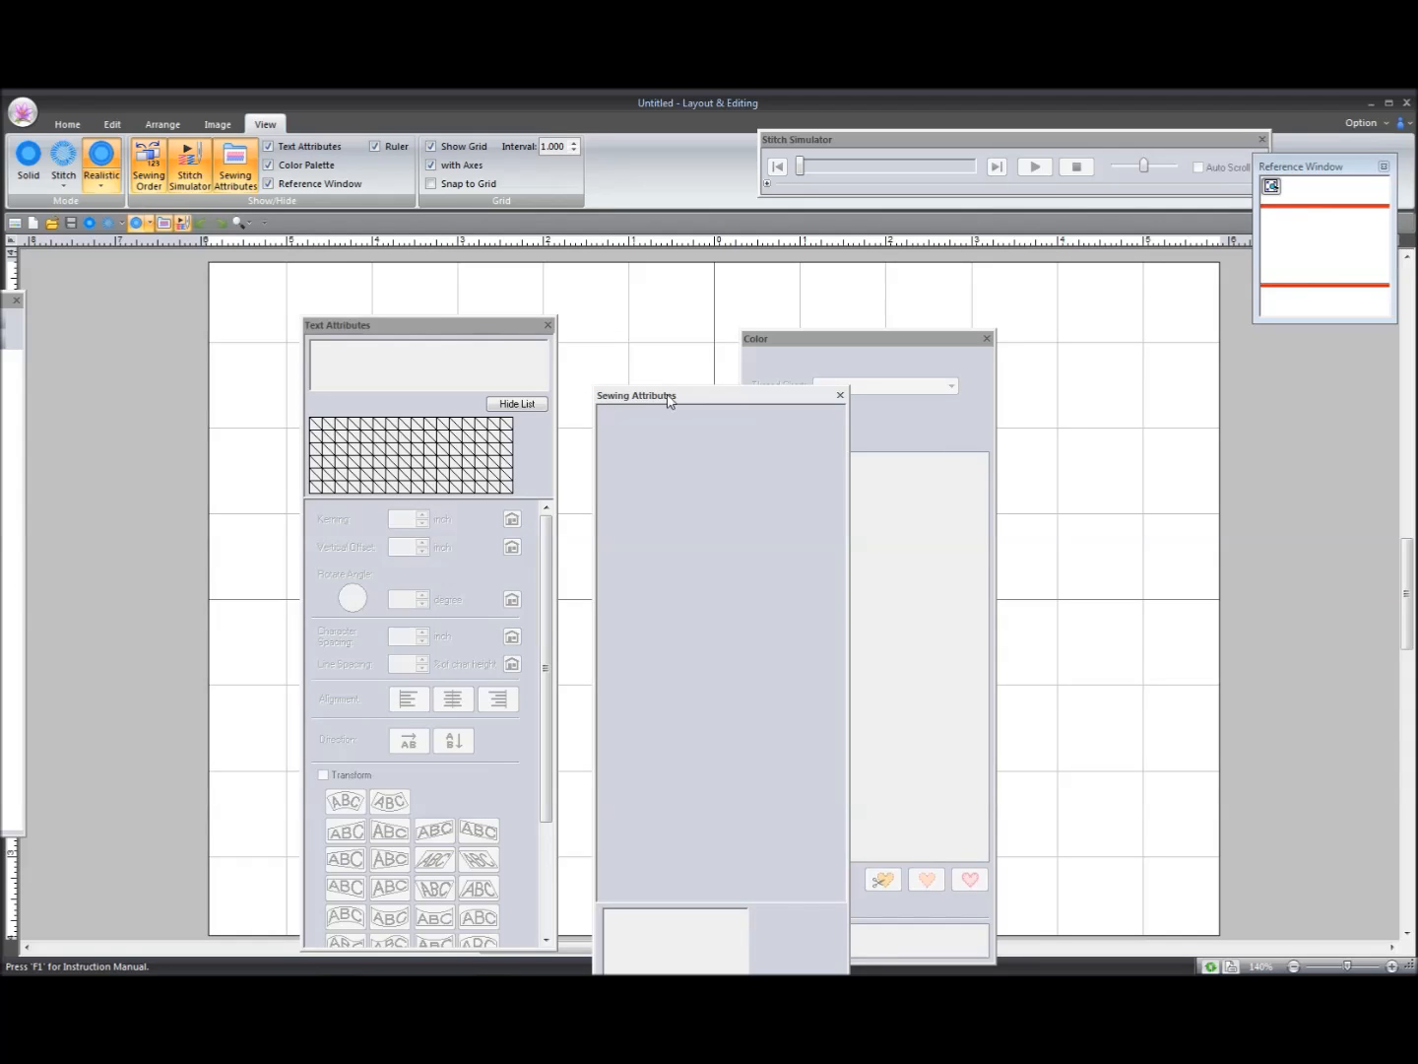
left_click(235, 182)
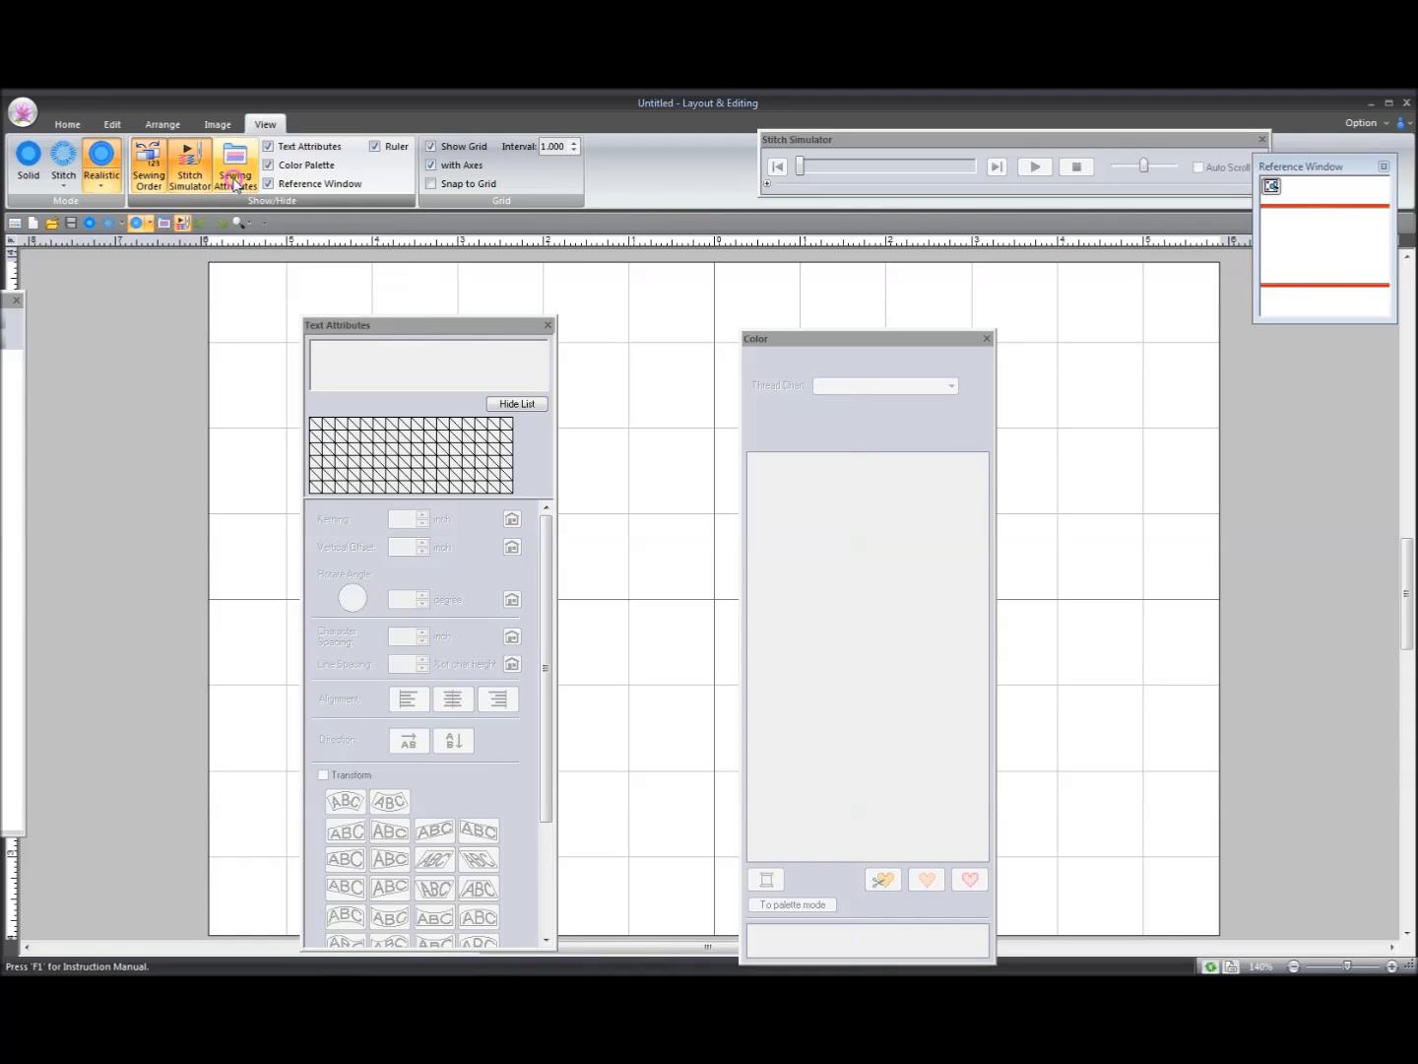
left_click(236, 183)
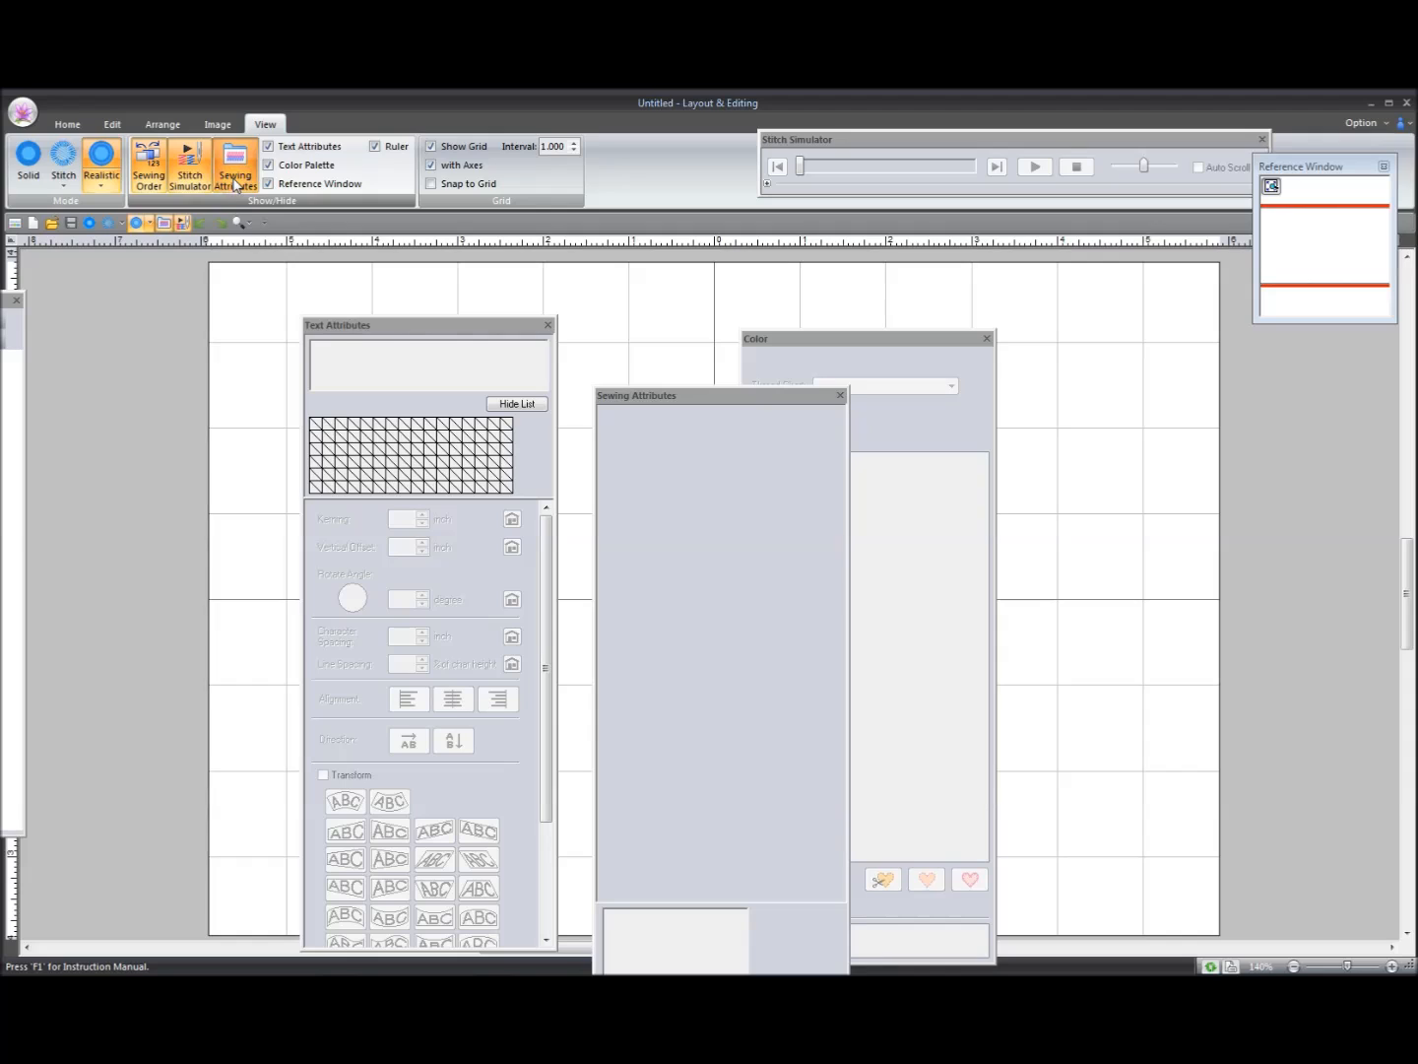
Step: Shift the Text Attributes palette slightly on the design page, and hide and redisplay it
left_click_drag(382, 337, 368, 335)
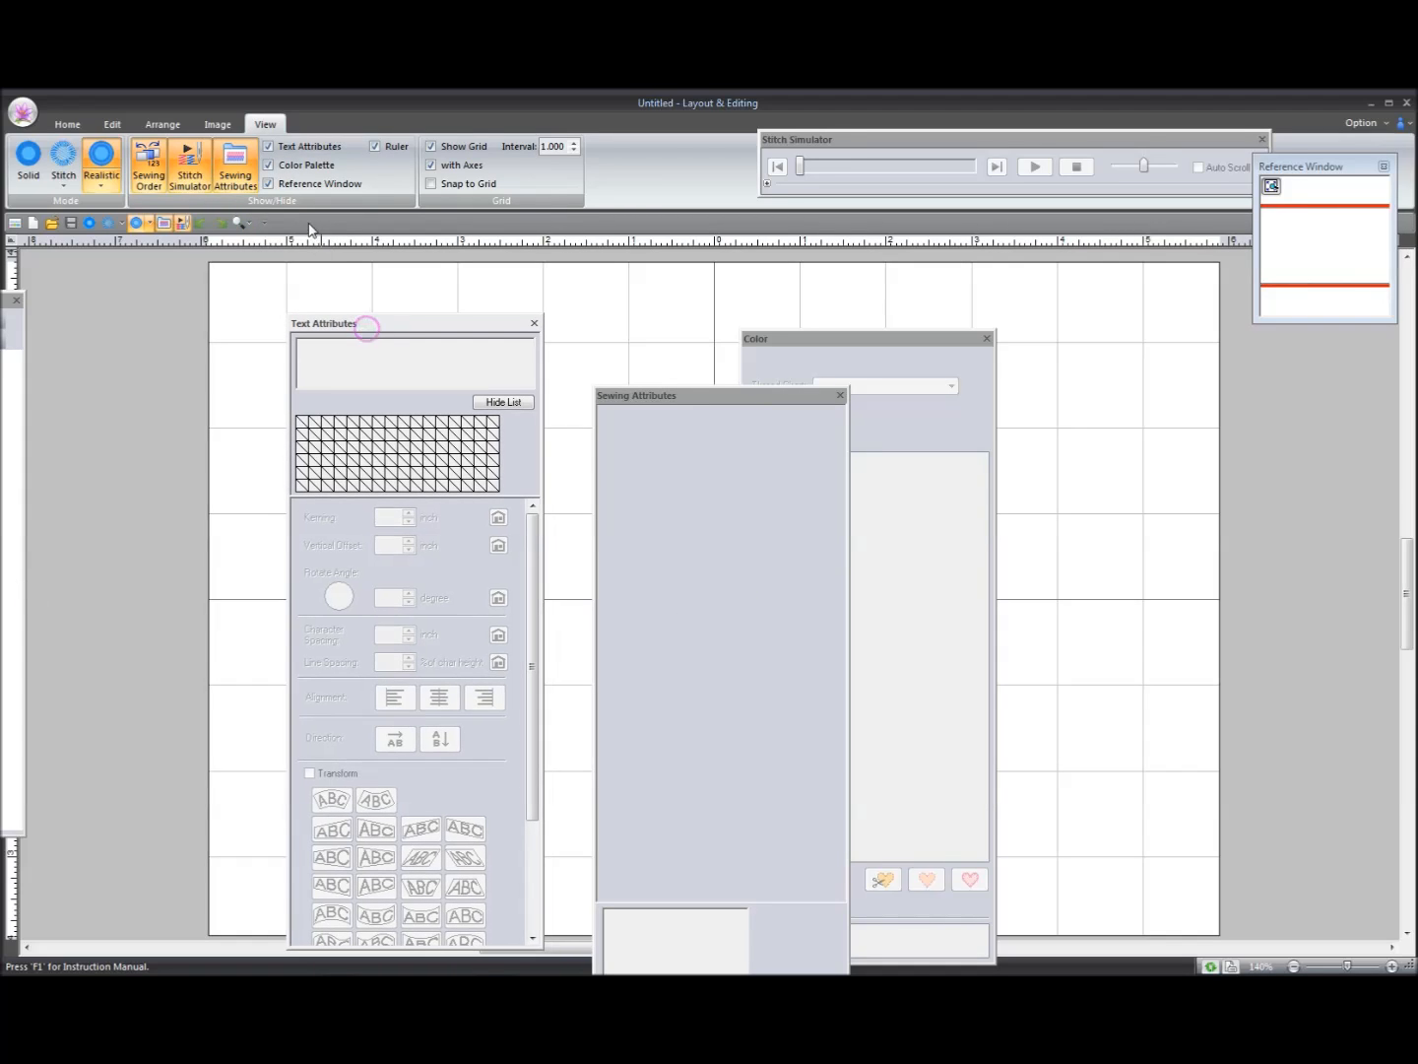
left_click(268, 145)
left_click(268, 145)
Step: Regroup Sewing Attributes, Color and Text Attributes into one tabbed palette and park it mostly beyond the workspace edge
left_click_drag(690, 398, 399, 335)
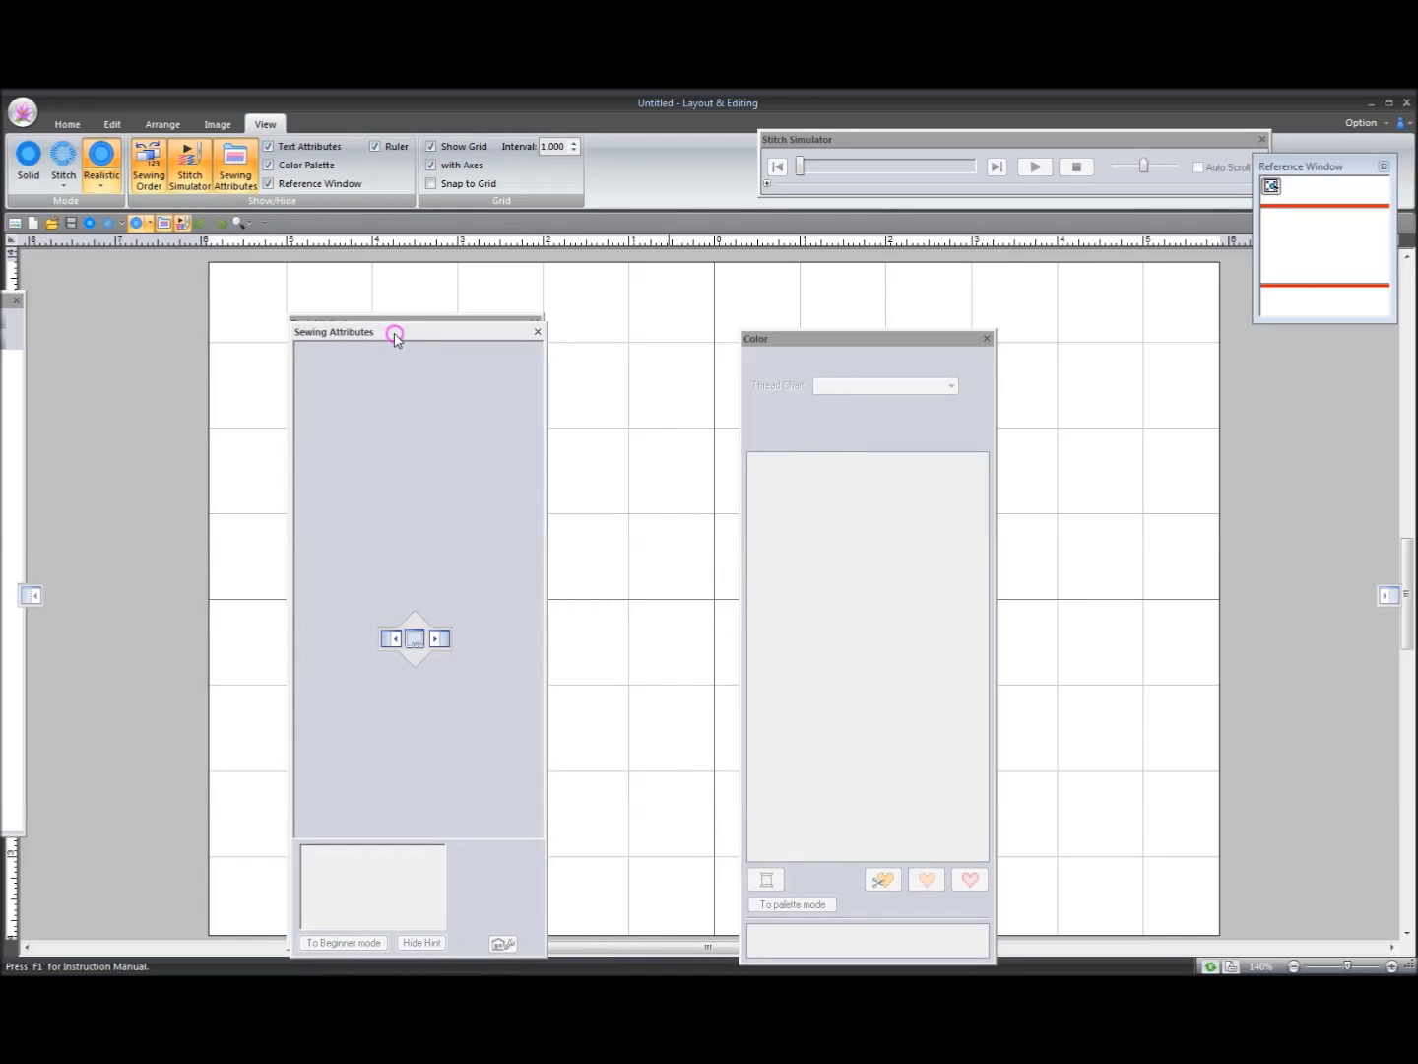
left_click_drag(874, 341, 421, 342)
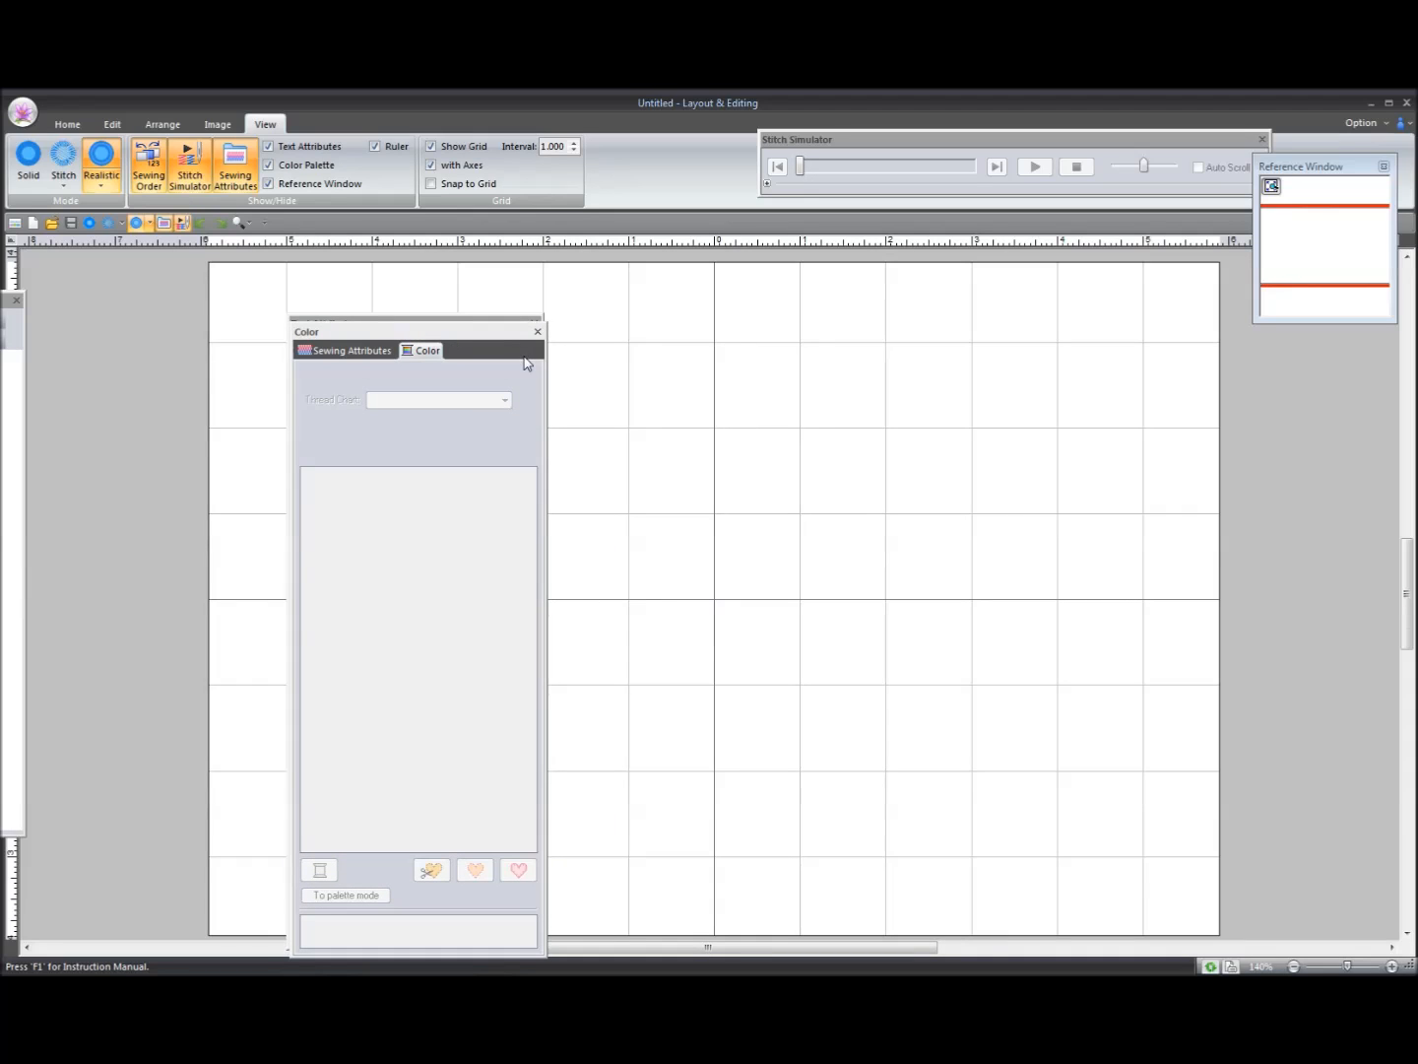
left_click_drag(469, 335, 421, 321)
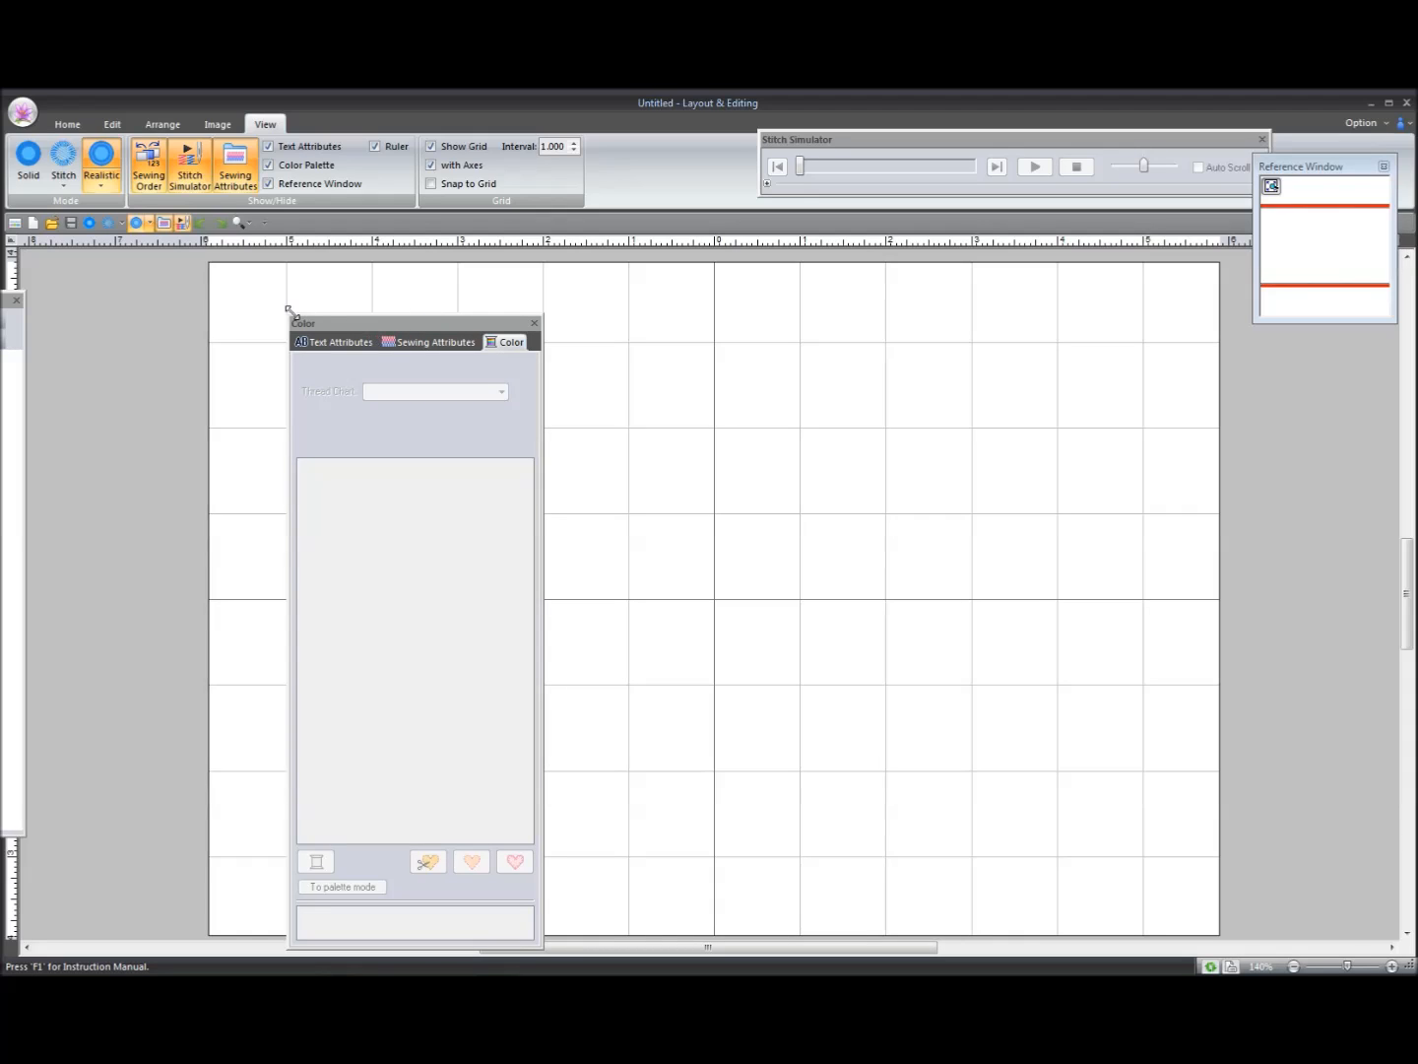
left_click_drag(302, 329, 1403, 380)
Step: Move the Reference Window onto the design page, toggle its display, and leave it hidden
left_click_drag(1323, 159, 437, 320)
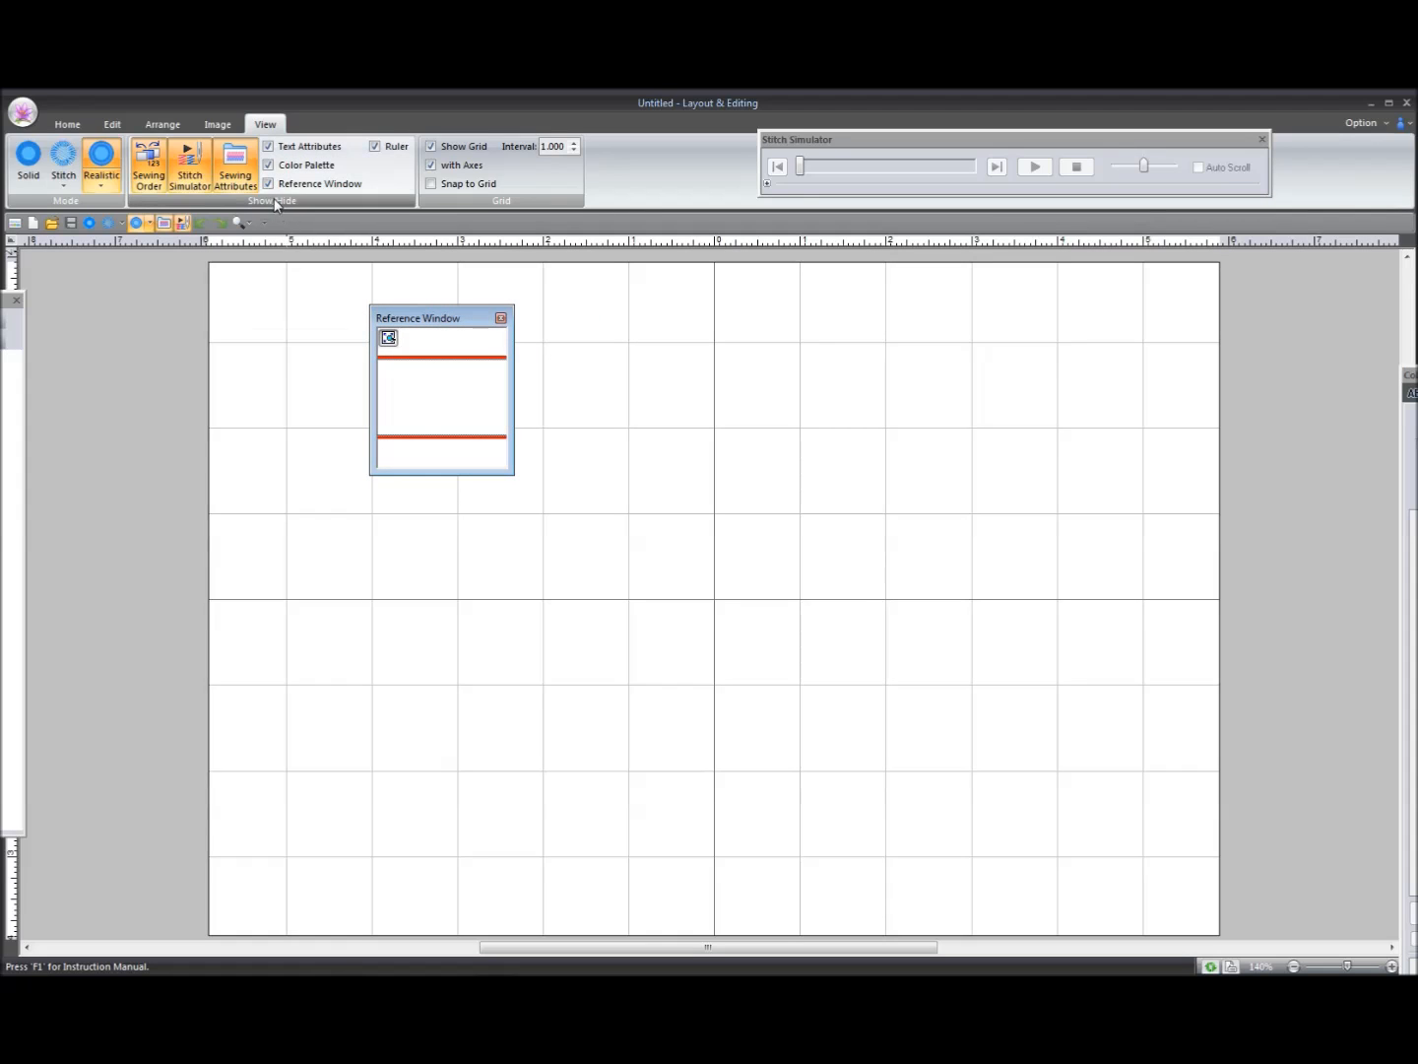
left_click(269, 184)
left_click(269, 184)
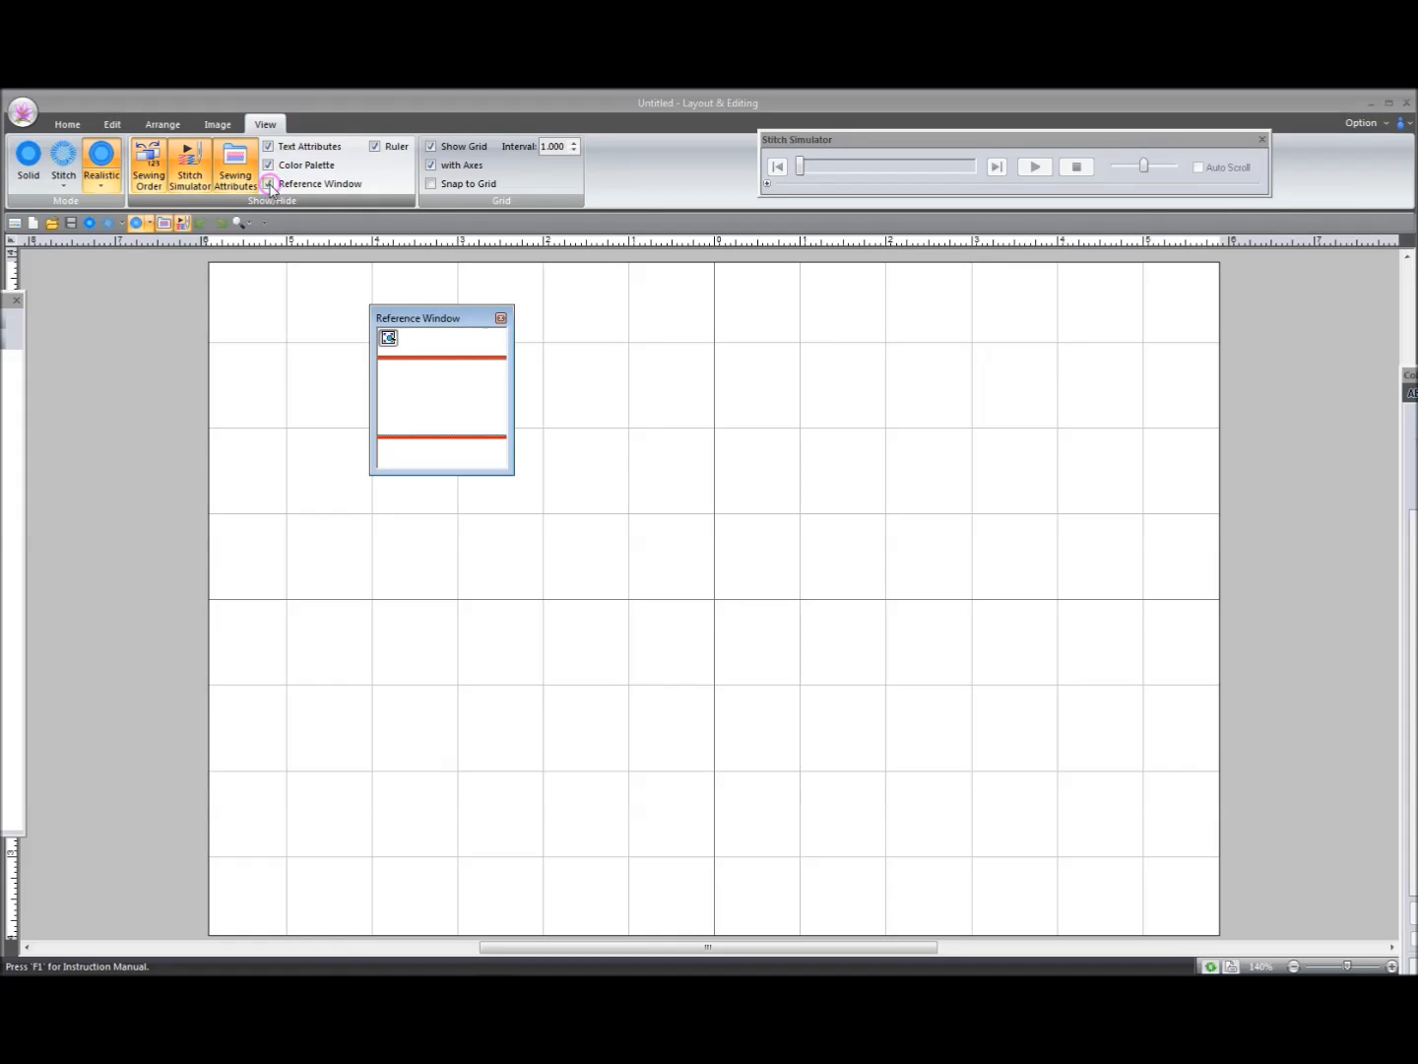
left_click(269, 184)
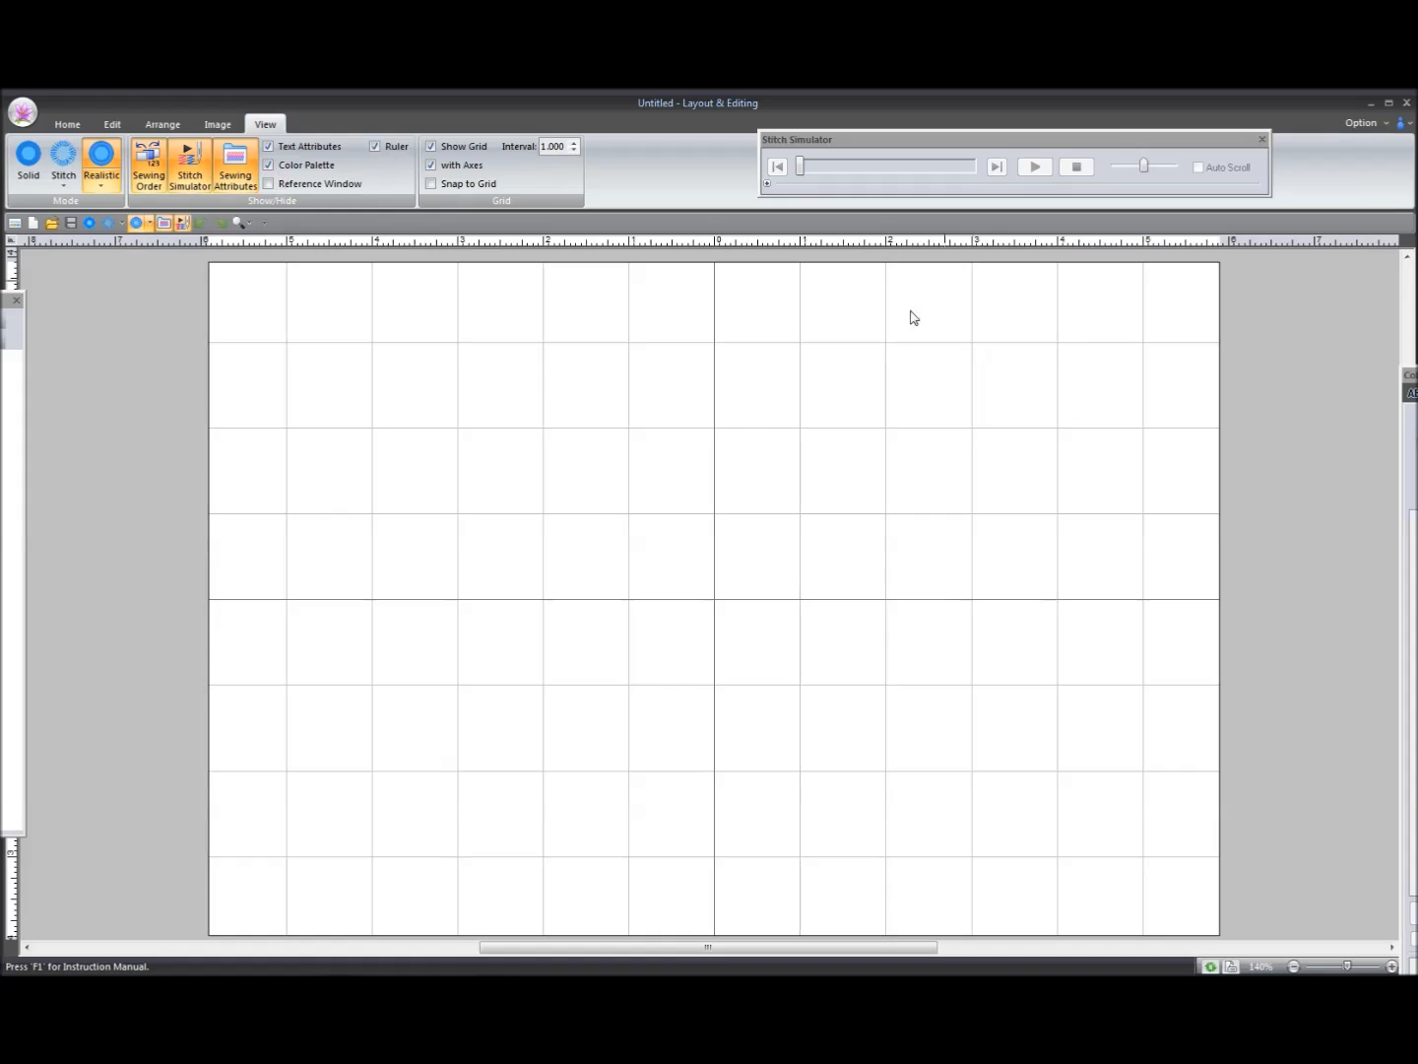
Step: Hide and redisplay the Stitch Simulator, and place it clear of the design page beside the document title
left_click_drag(1007, 144, 482, 354)
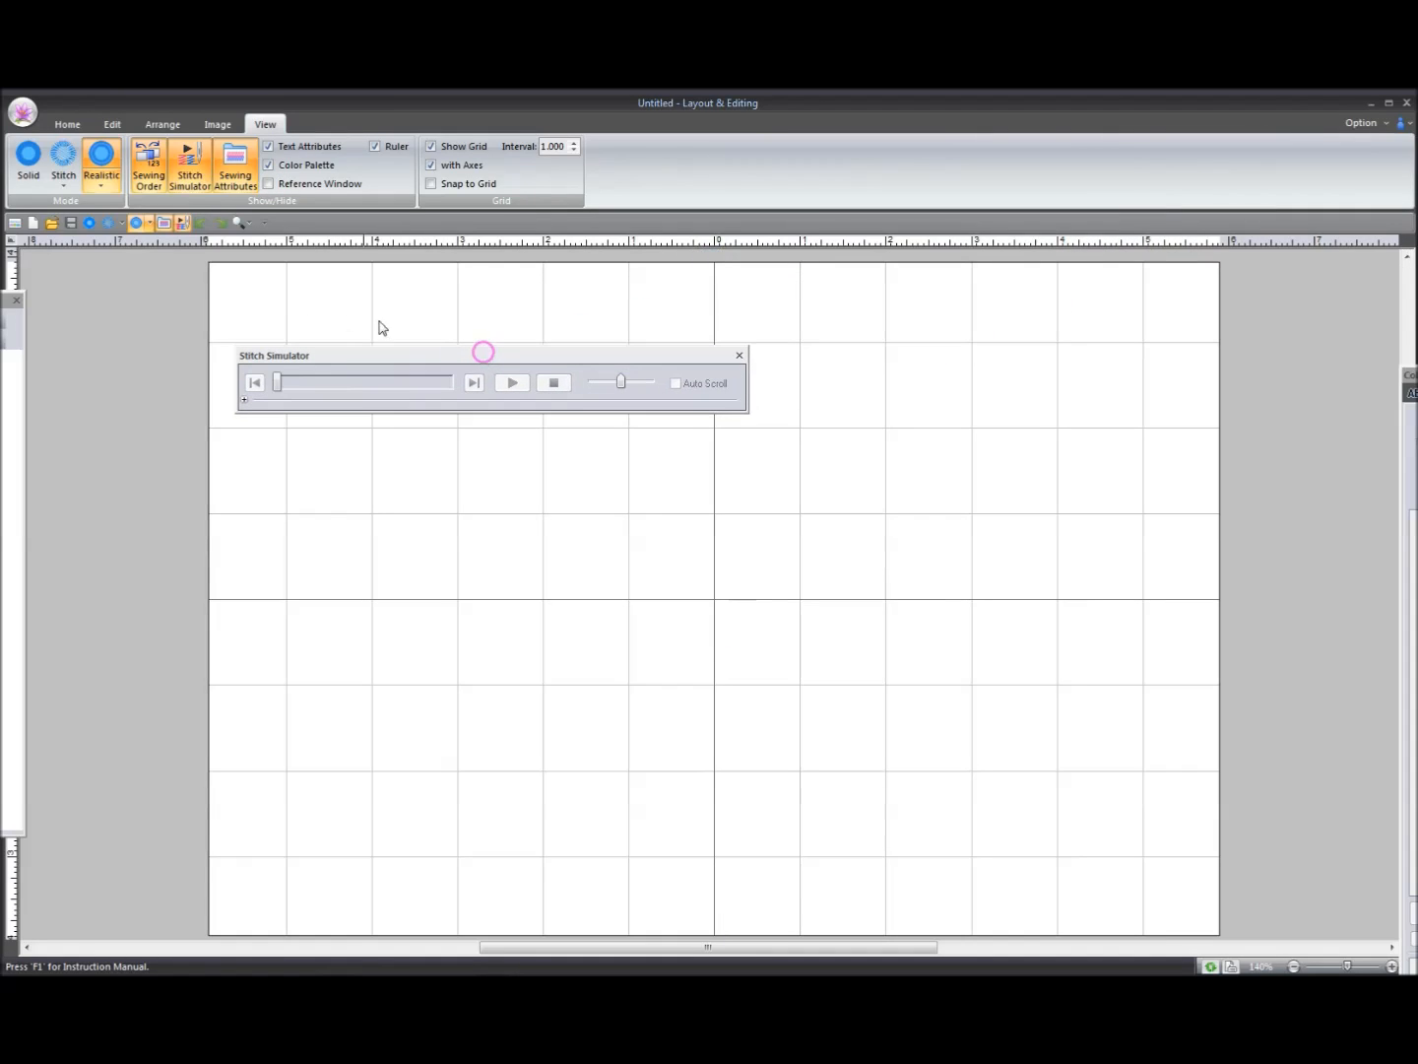
left_click(193, 185)
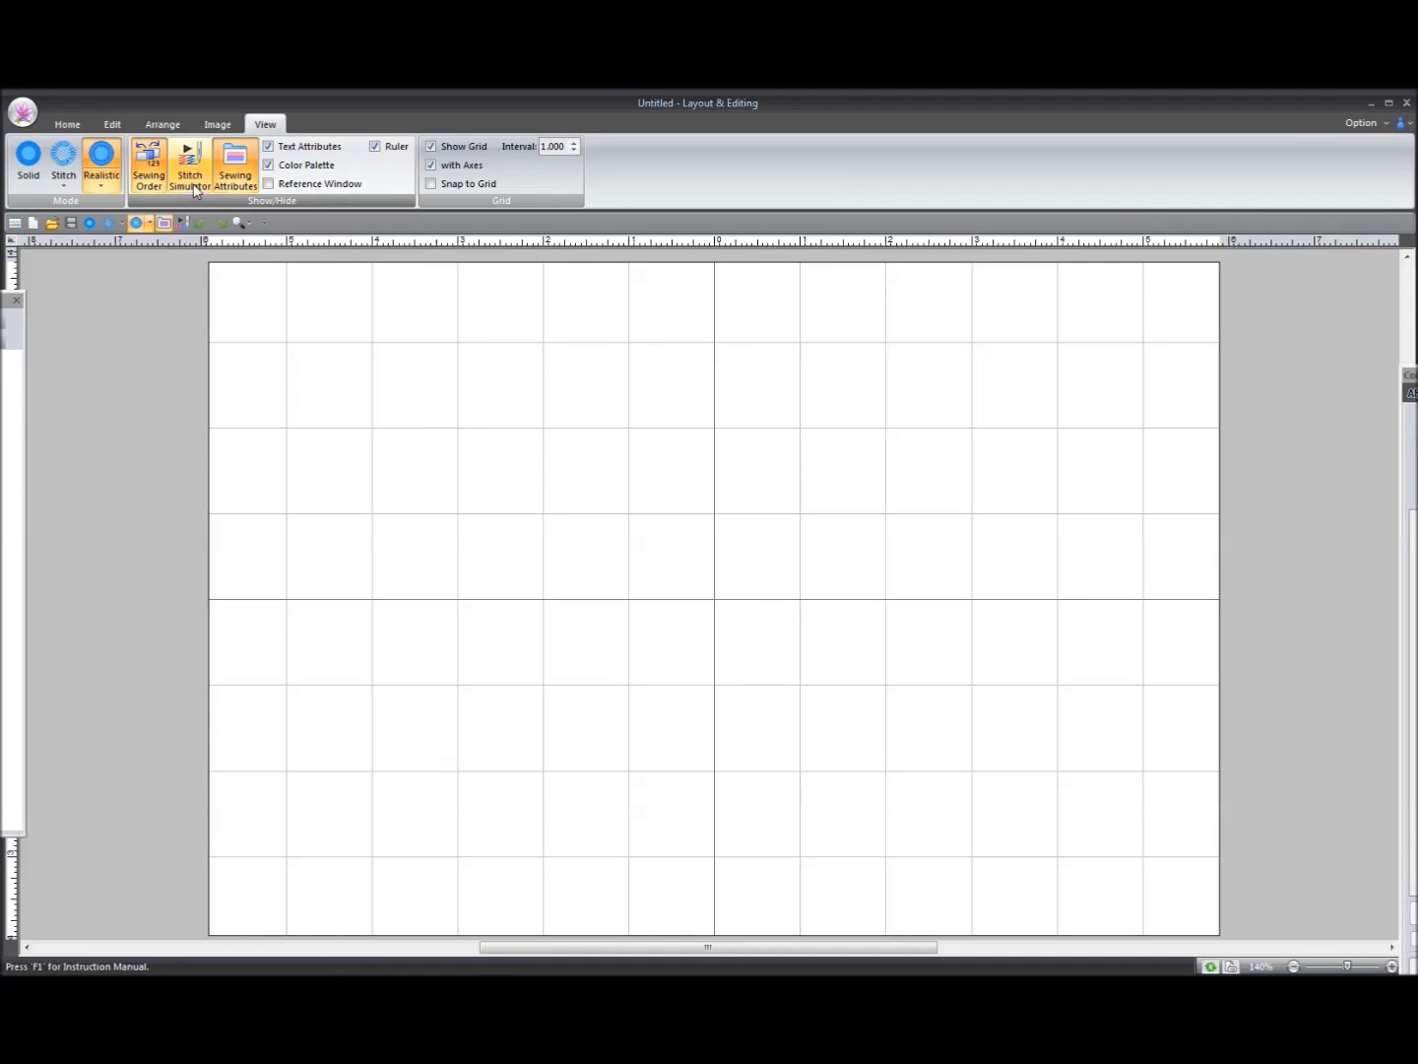
left_click(193, 184)
left_click_drag(433, 361, 1026, 97)
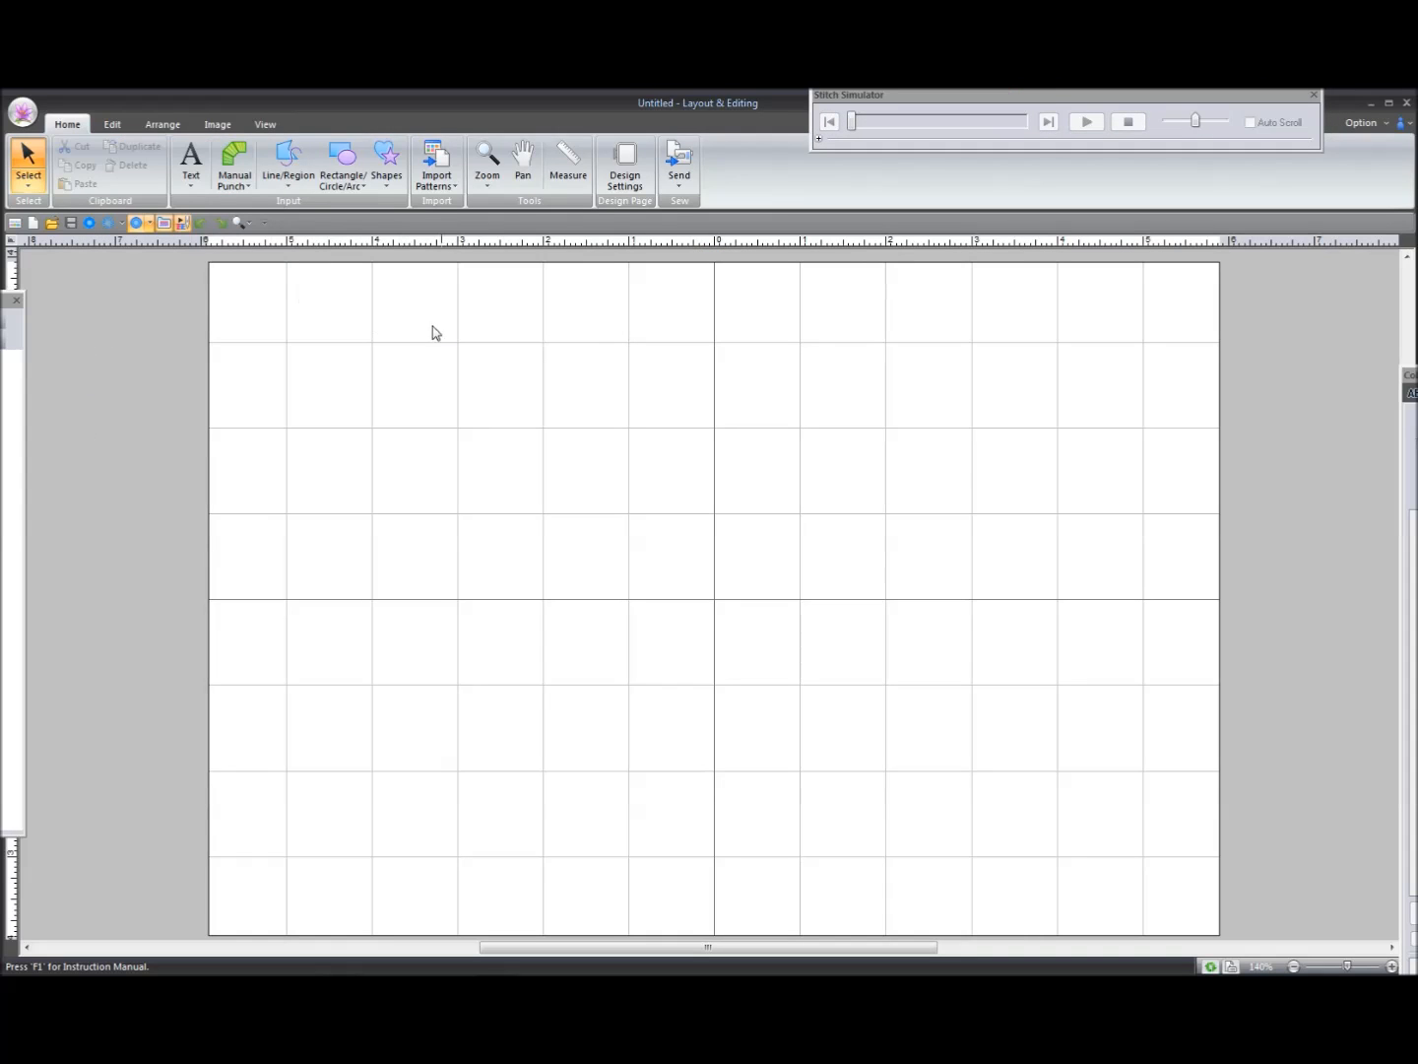
Step: Review the multi-needle hoop sizes, and set the design page to the single-needle machine type with the 4" x 4" hoop
left_click(629, 188)
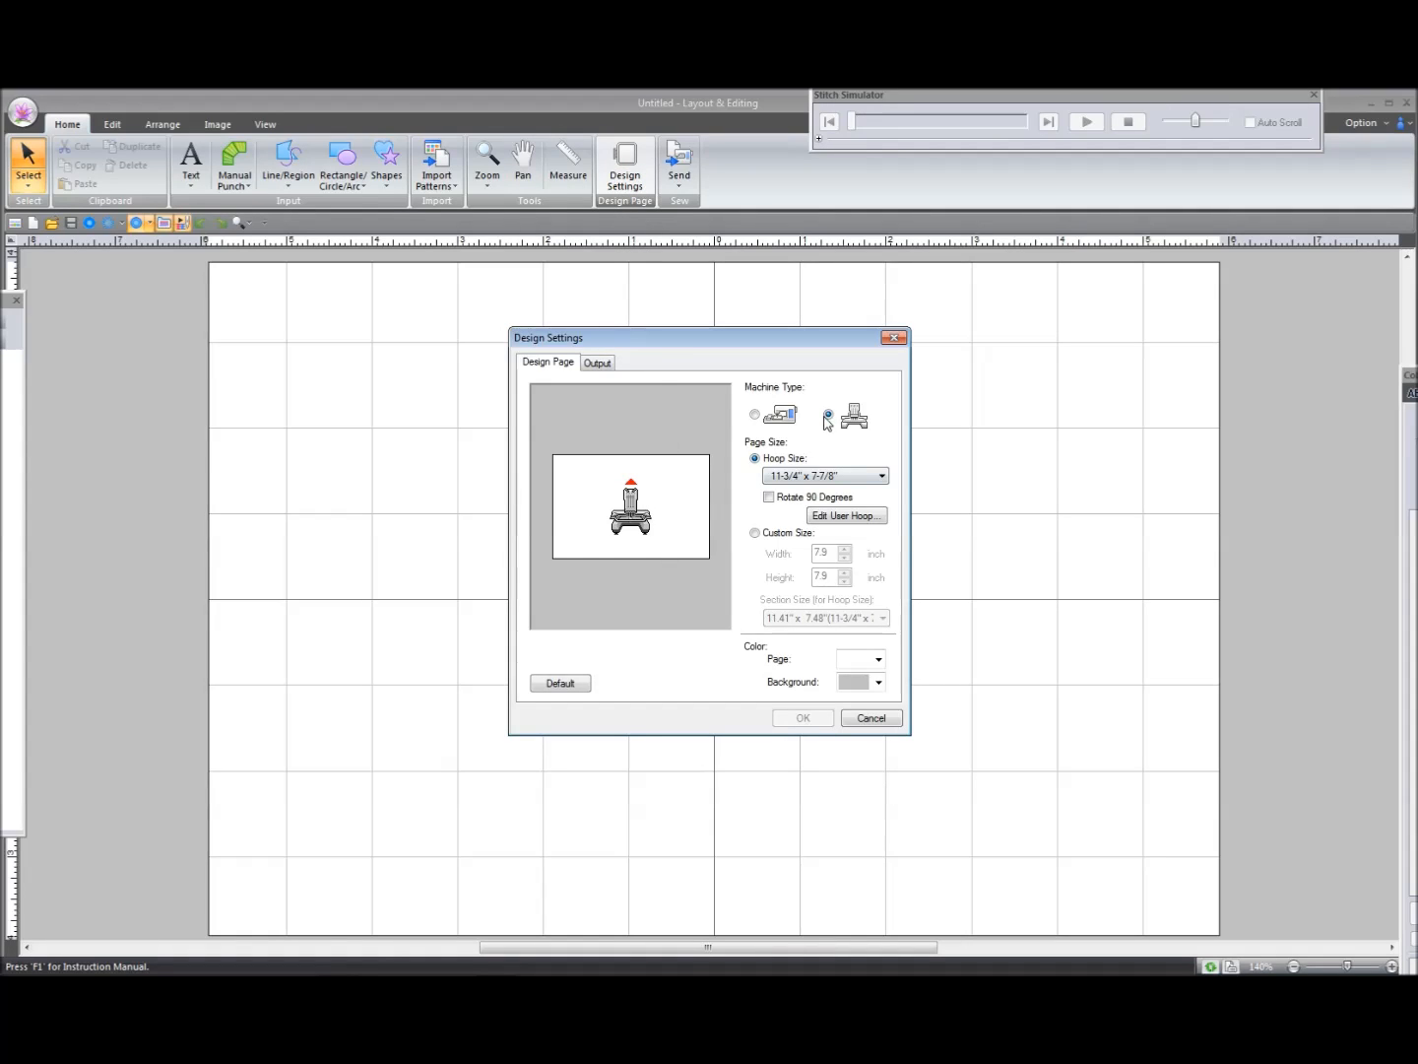
left_click(884, 479)
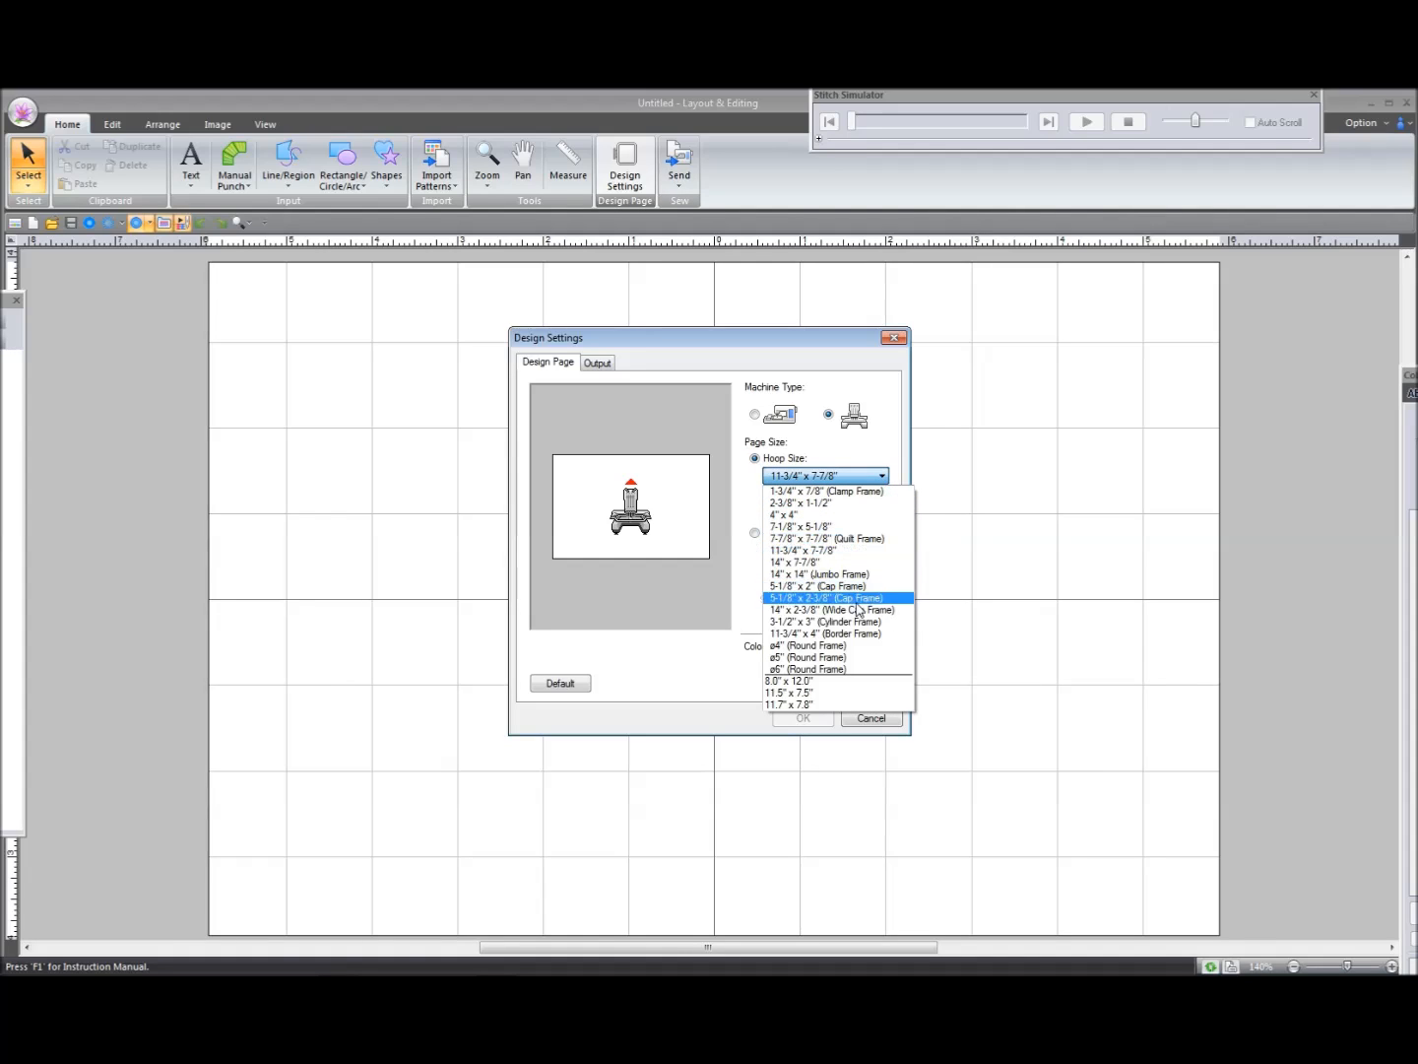
left_click(722, 435)
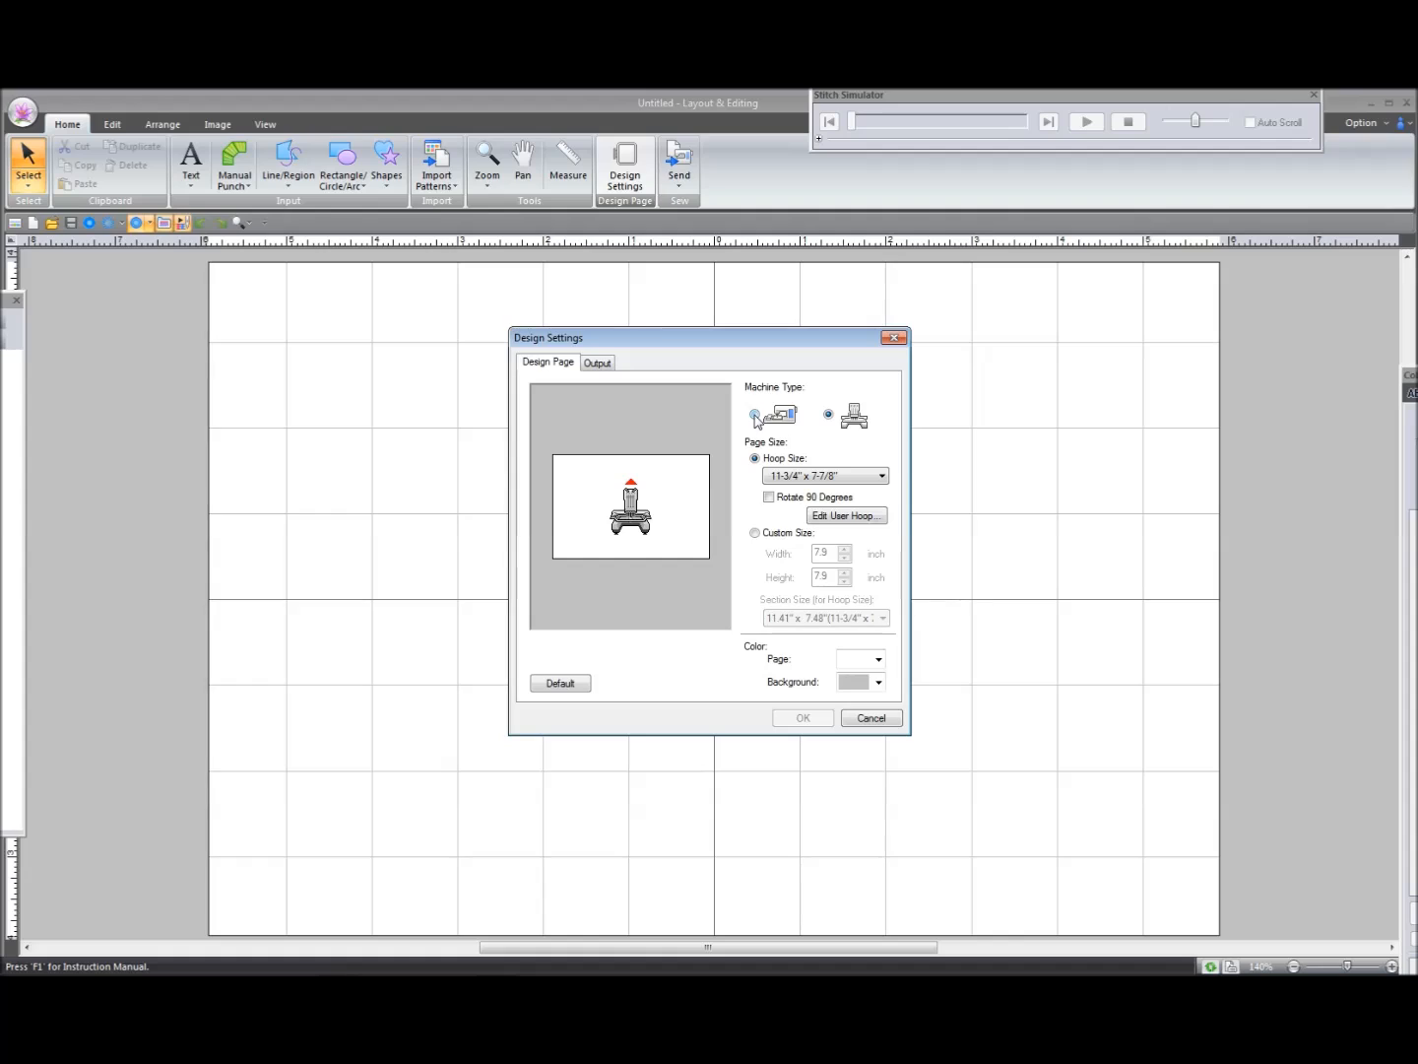
left_click(755, 415)
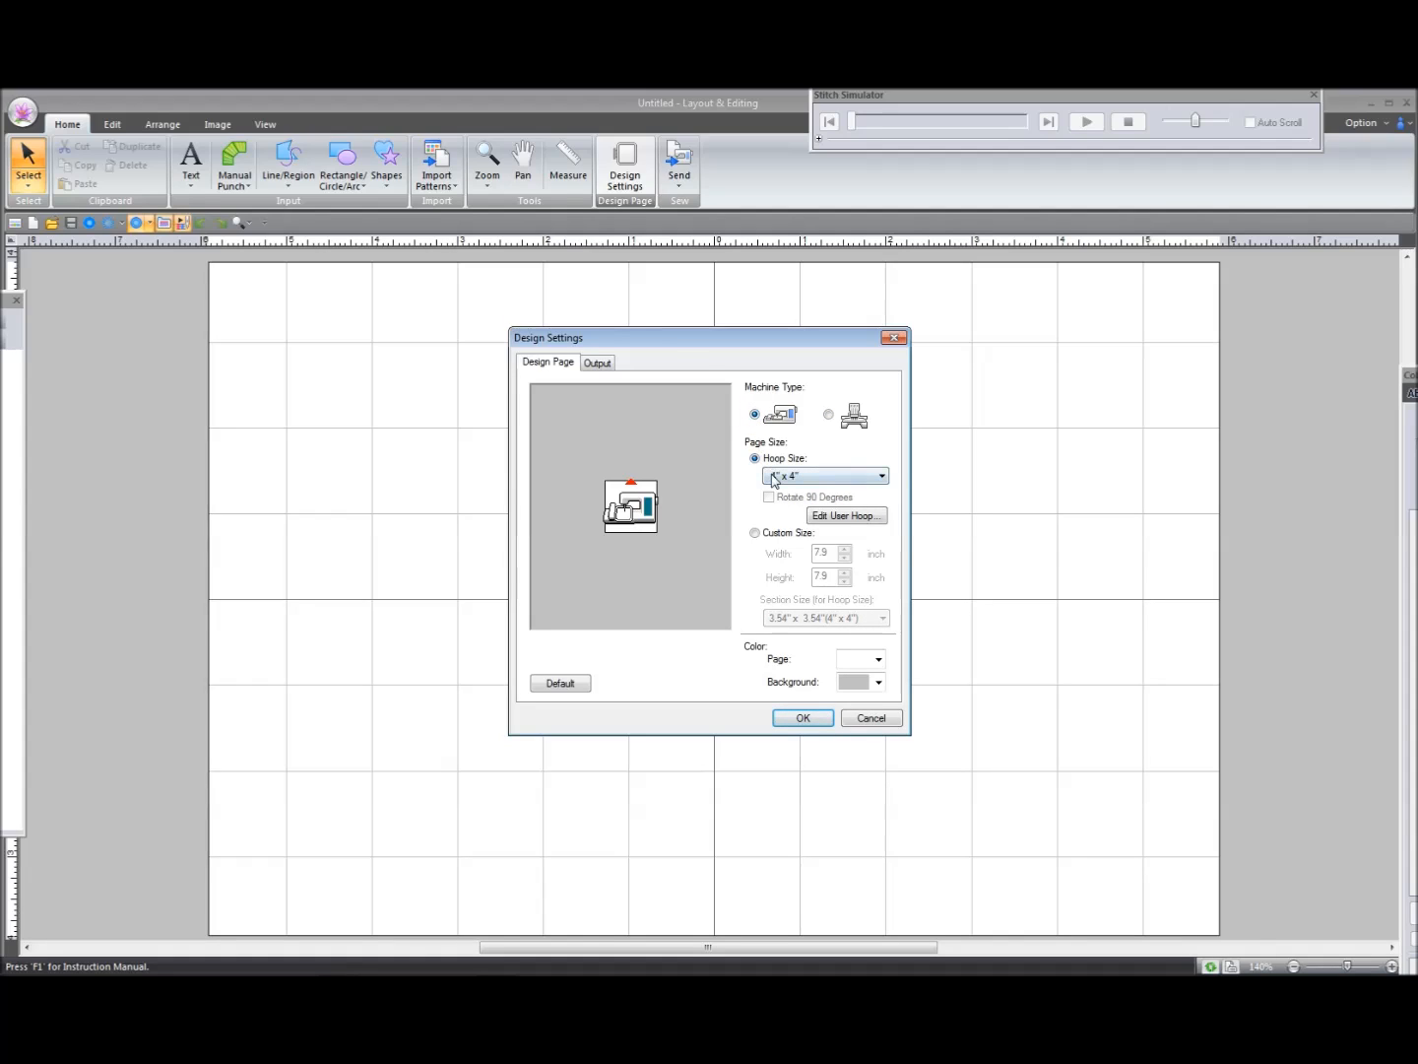
left_click(801, 718)
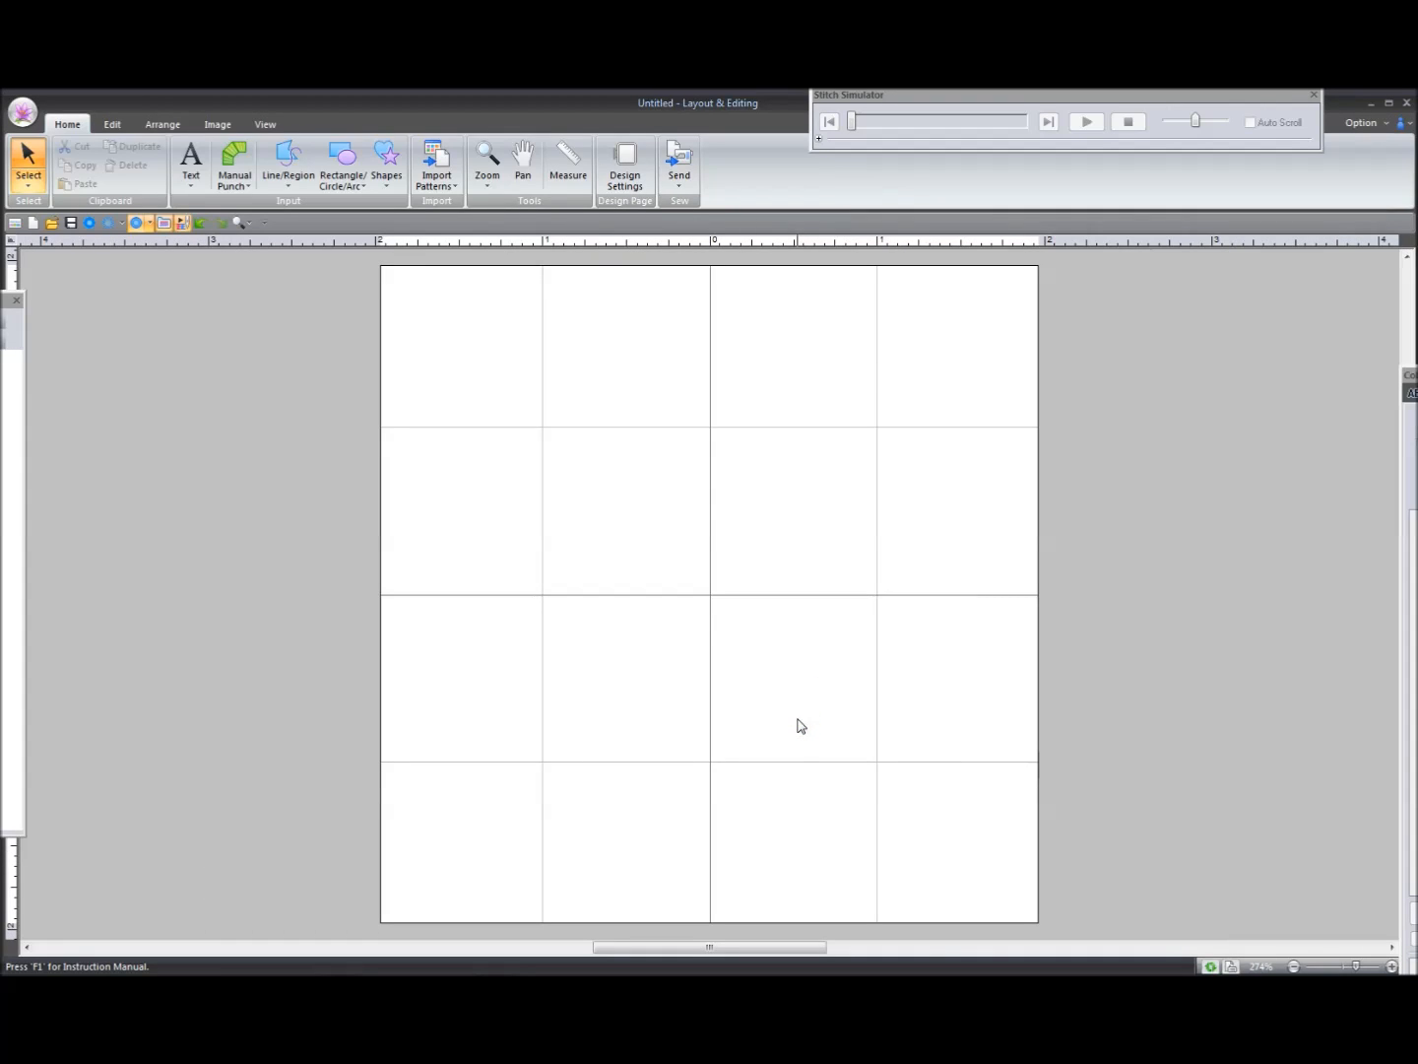
Step: Set the design page to the multi-needle machine type with the 11-3/4" x 7-7/8" hoop
left_click(628, 188)
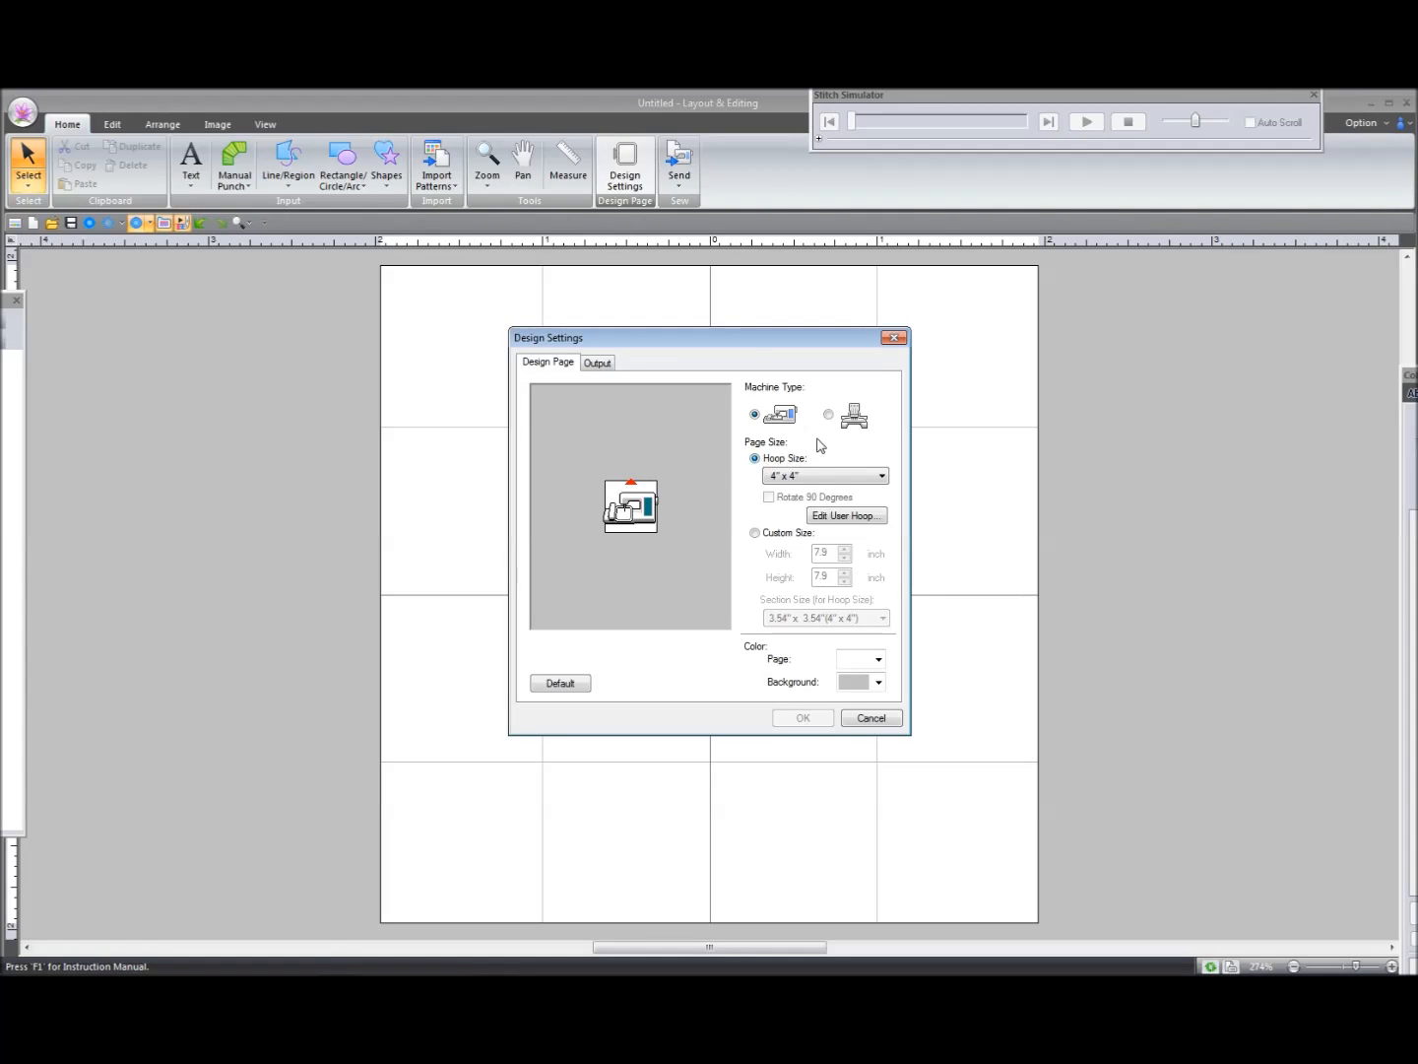
left_click(829, 415)
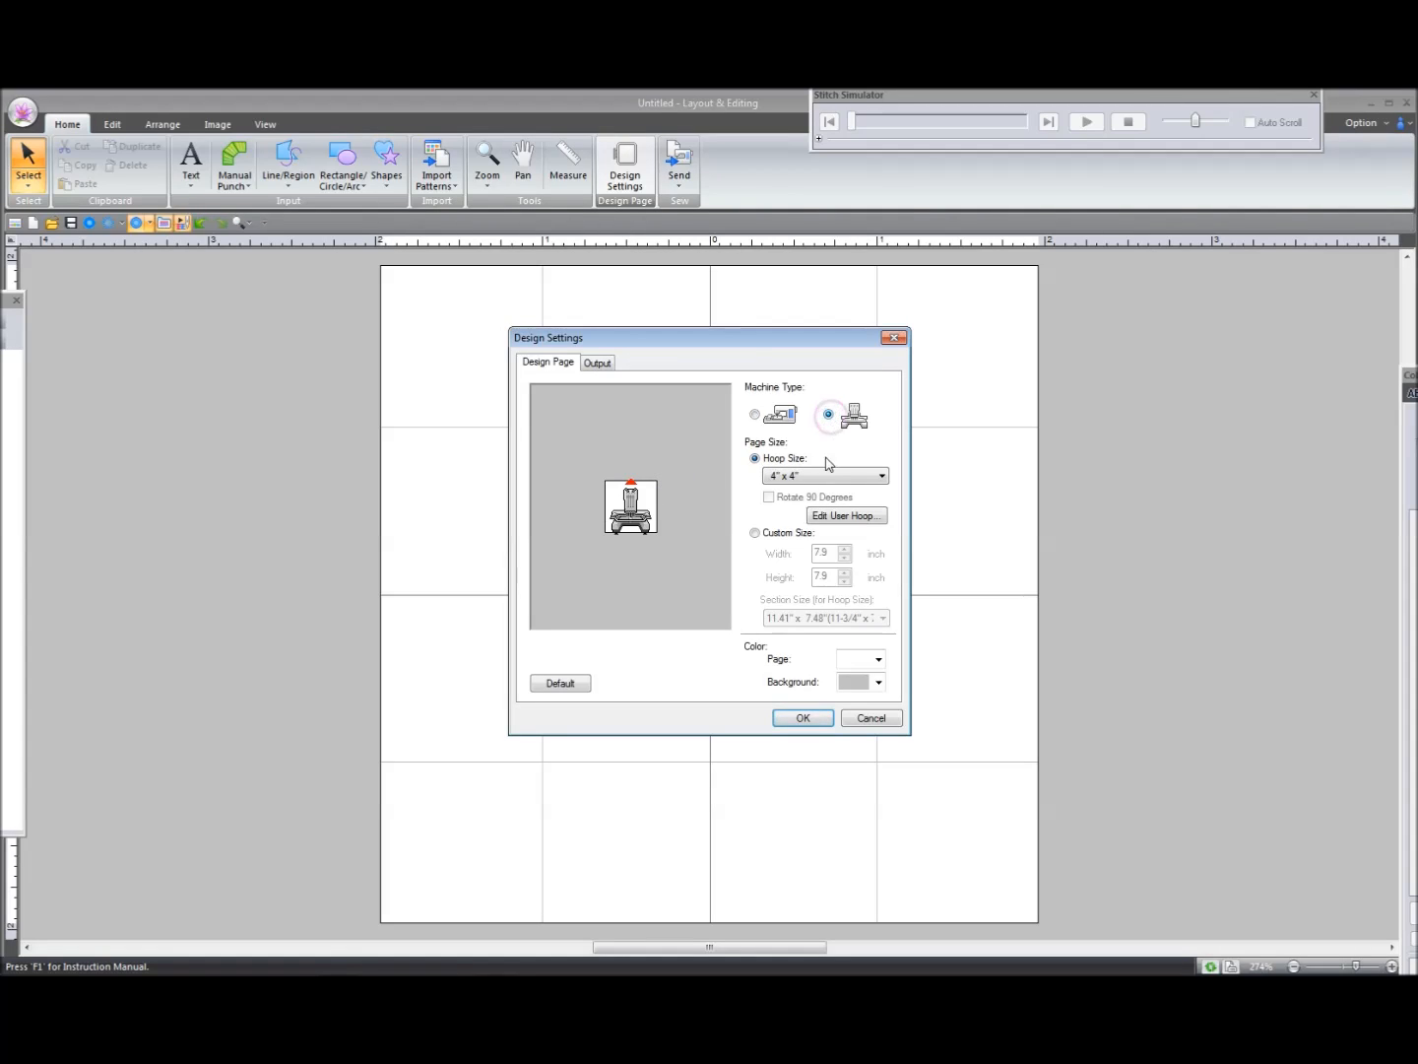
left_click(882, 477)
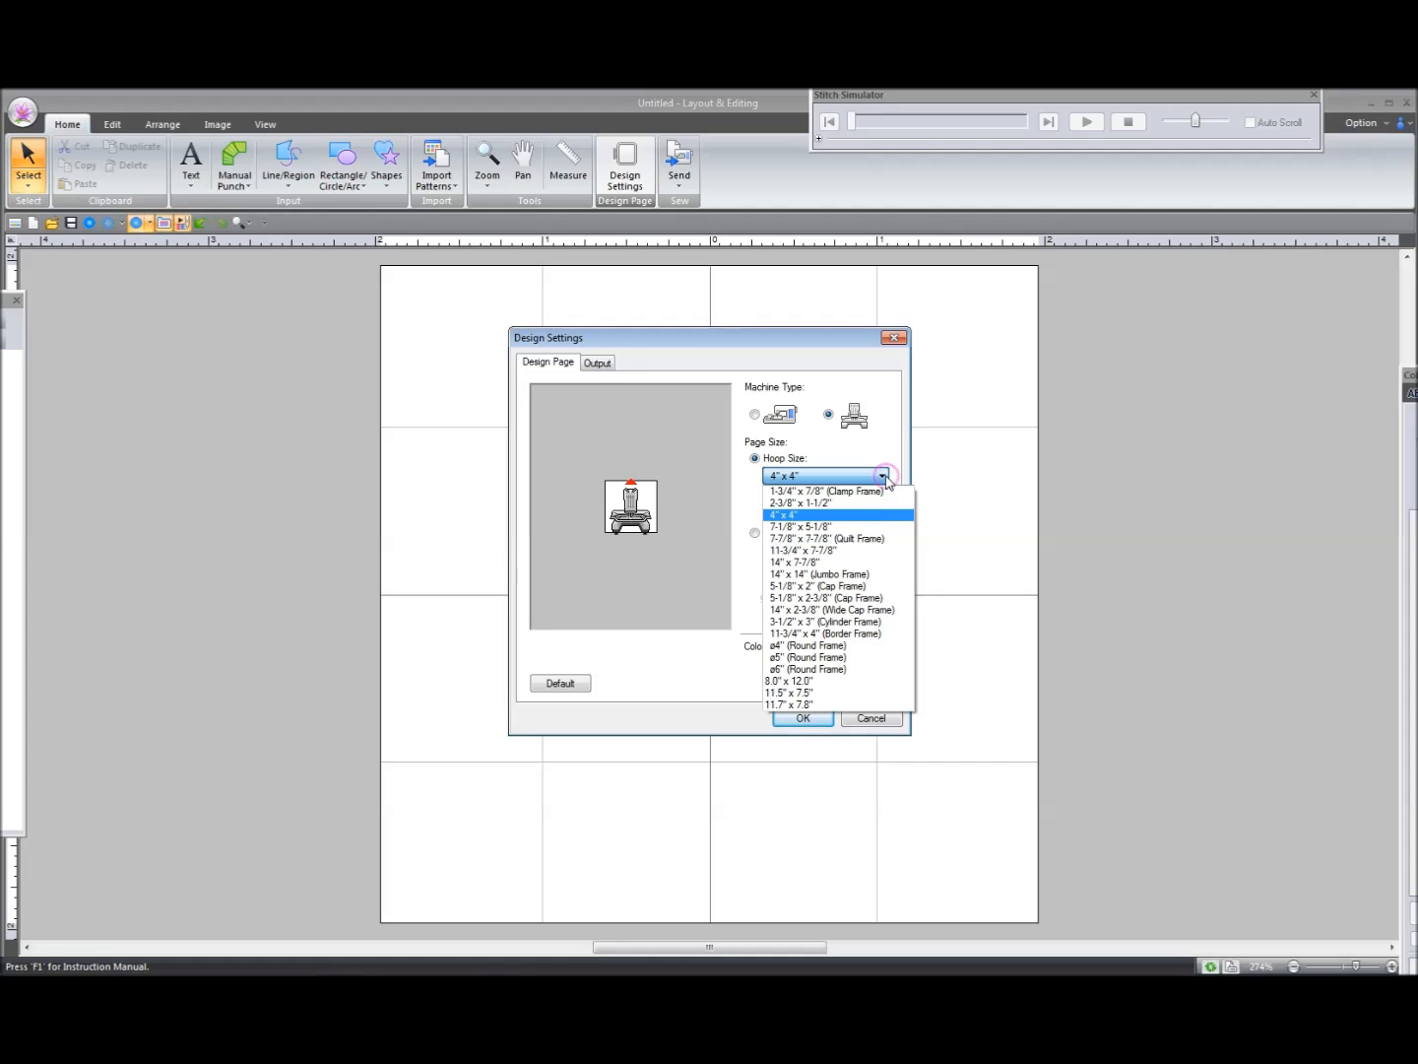
left_click(845, 552)
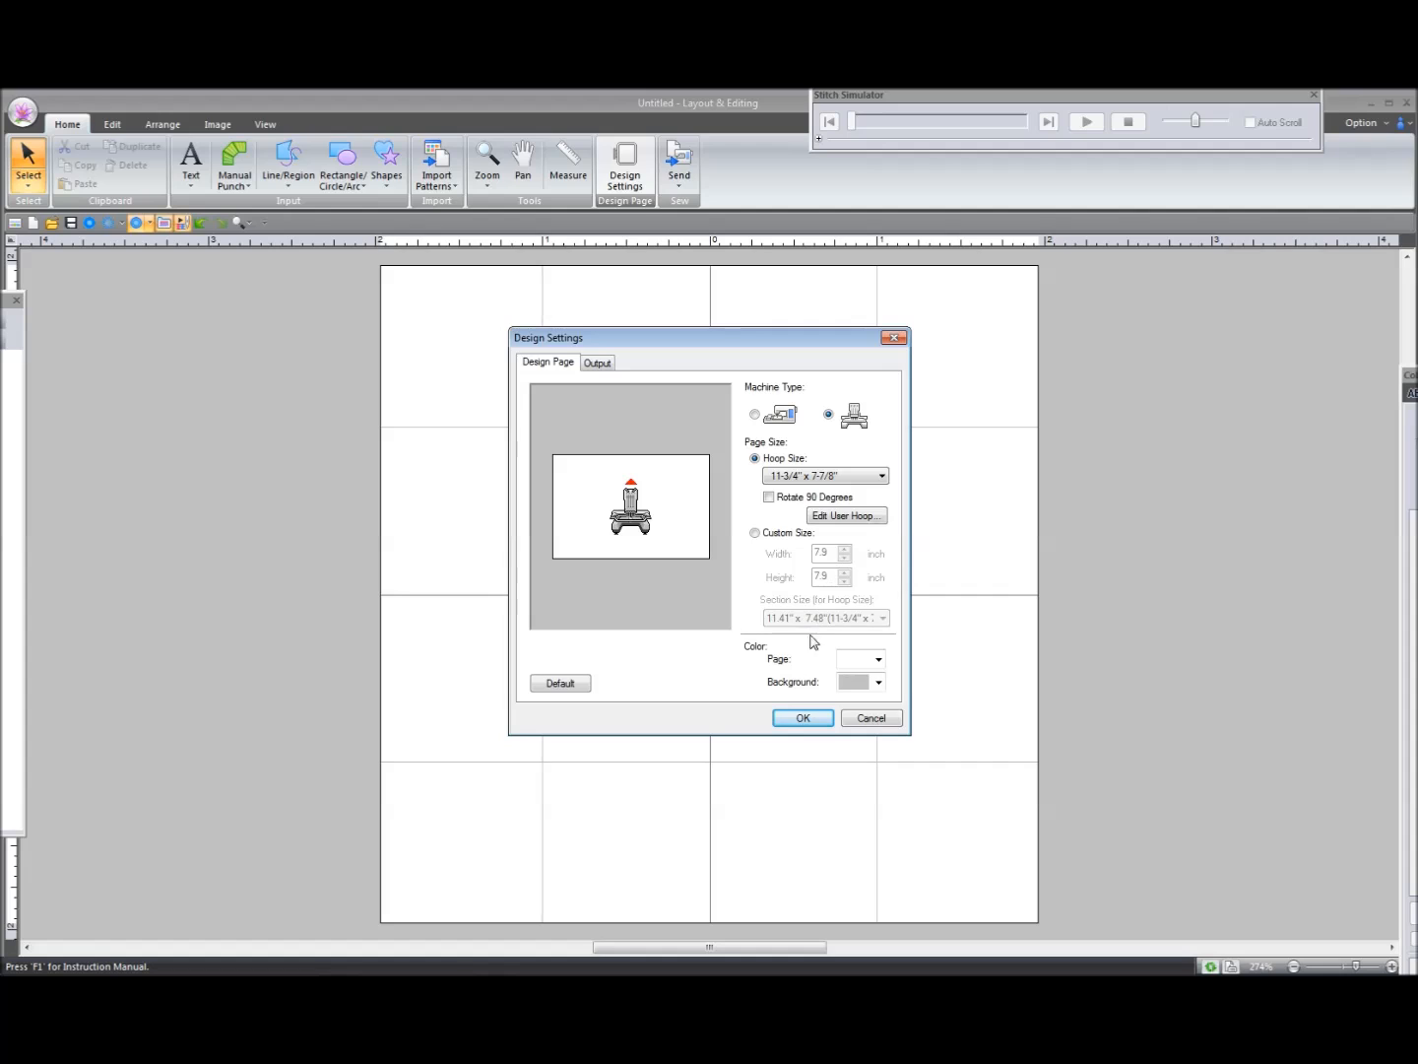
left_click(807, 719)
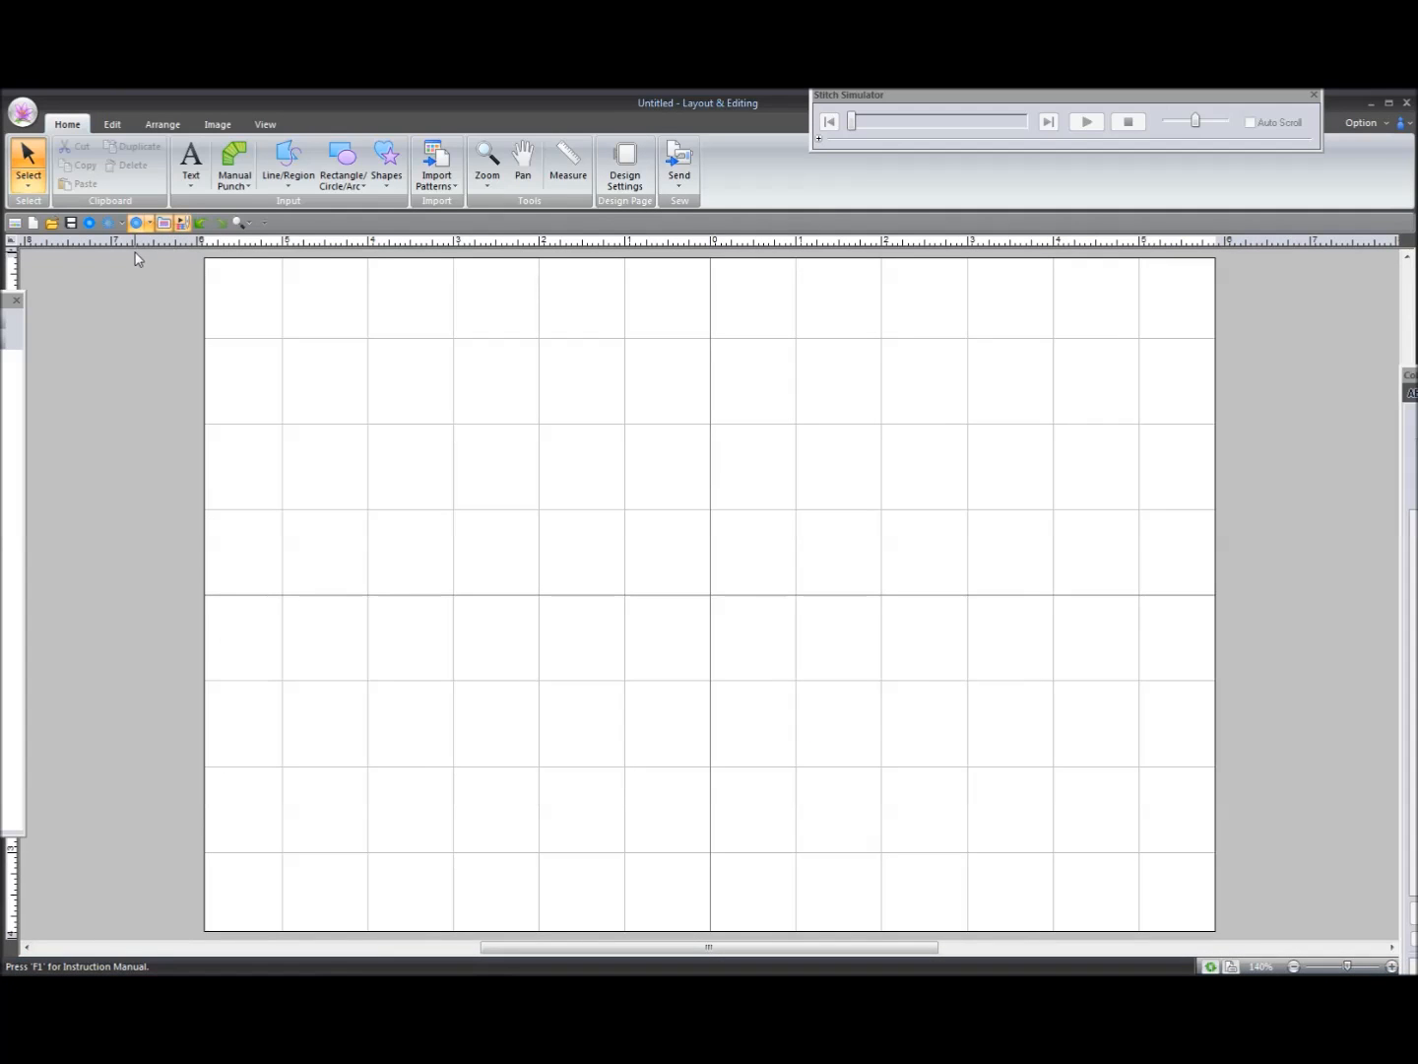
Step: Toggle the grid off and on, and switch its axes lines to dots and back to solid lines
left_click(264, 125)
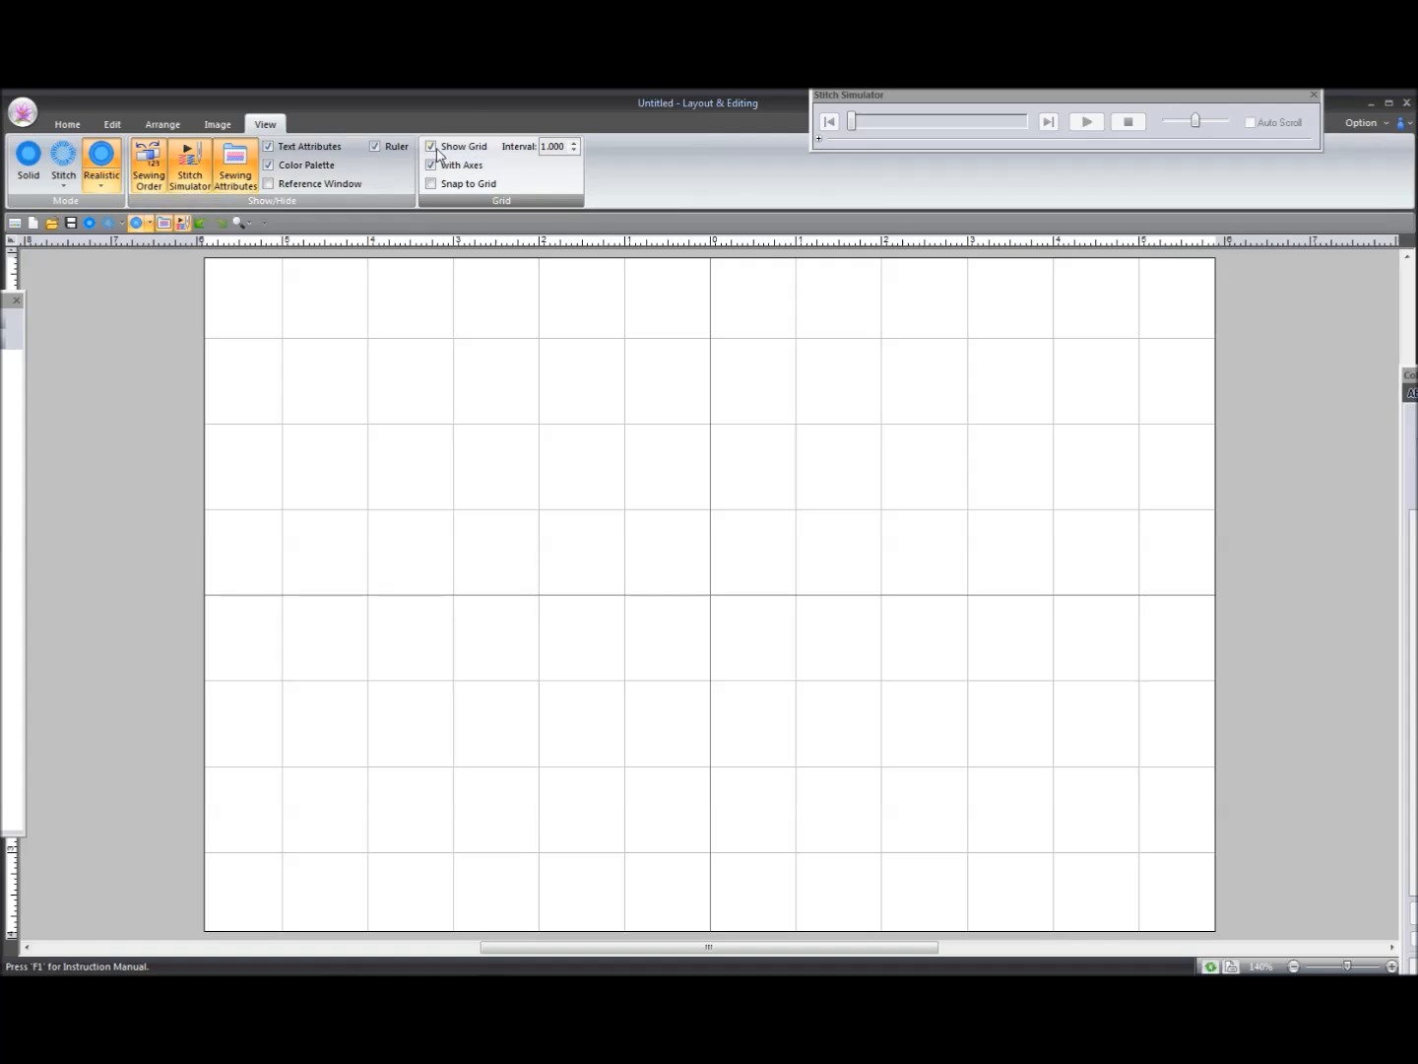
left_click(431, 146)
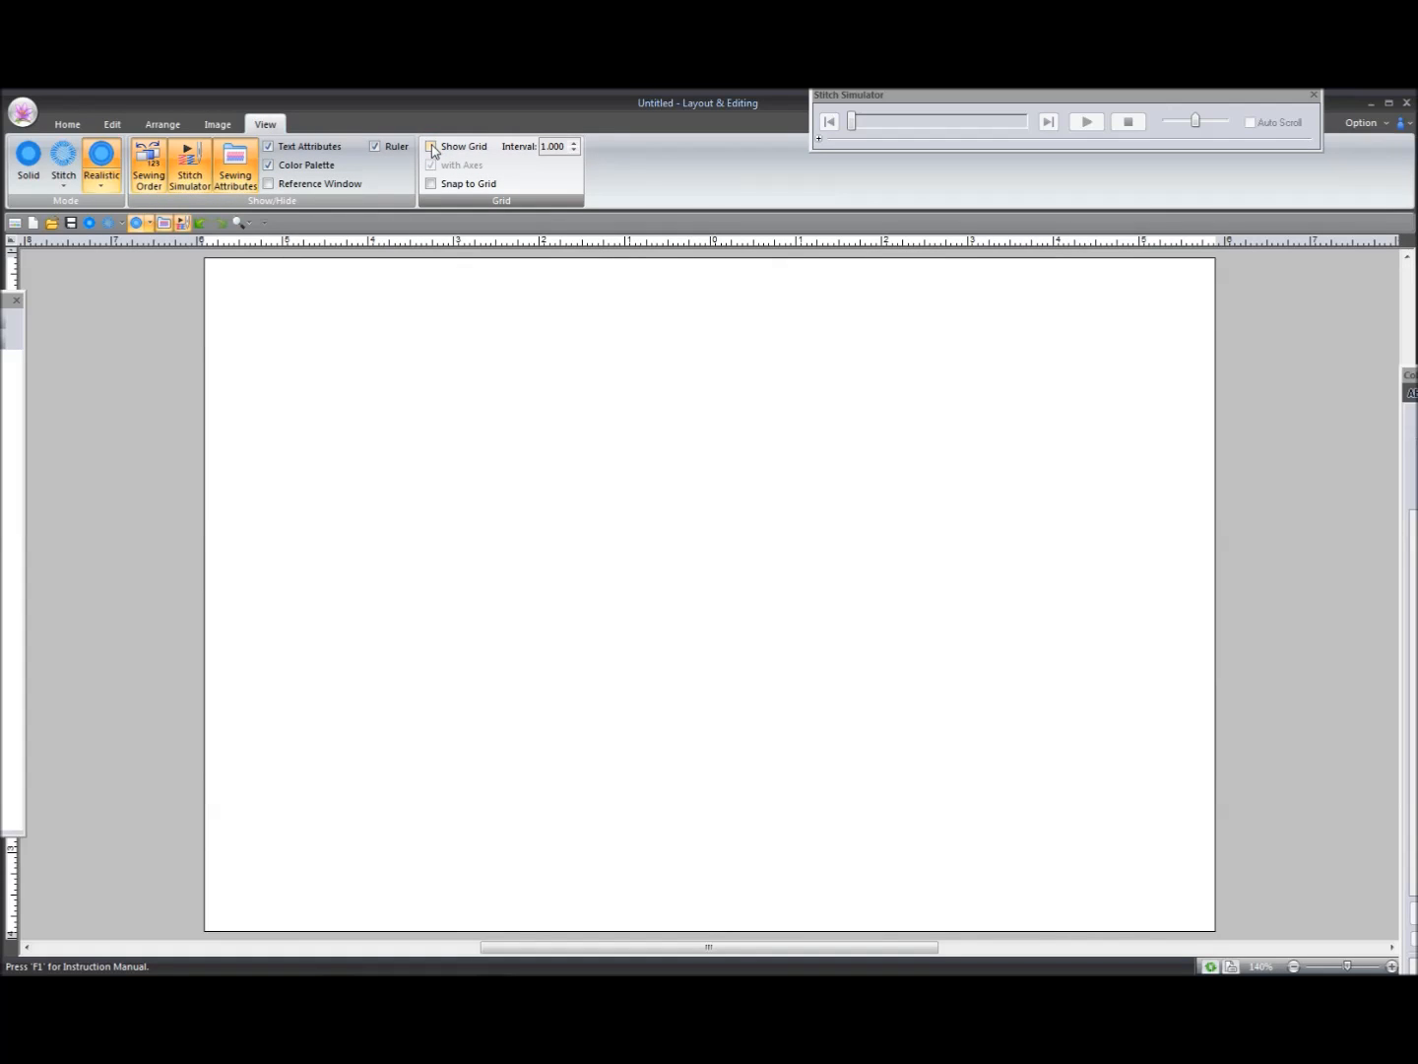
left_click(431, 147)
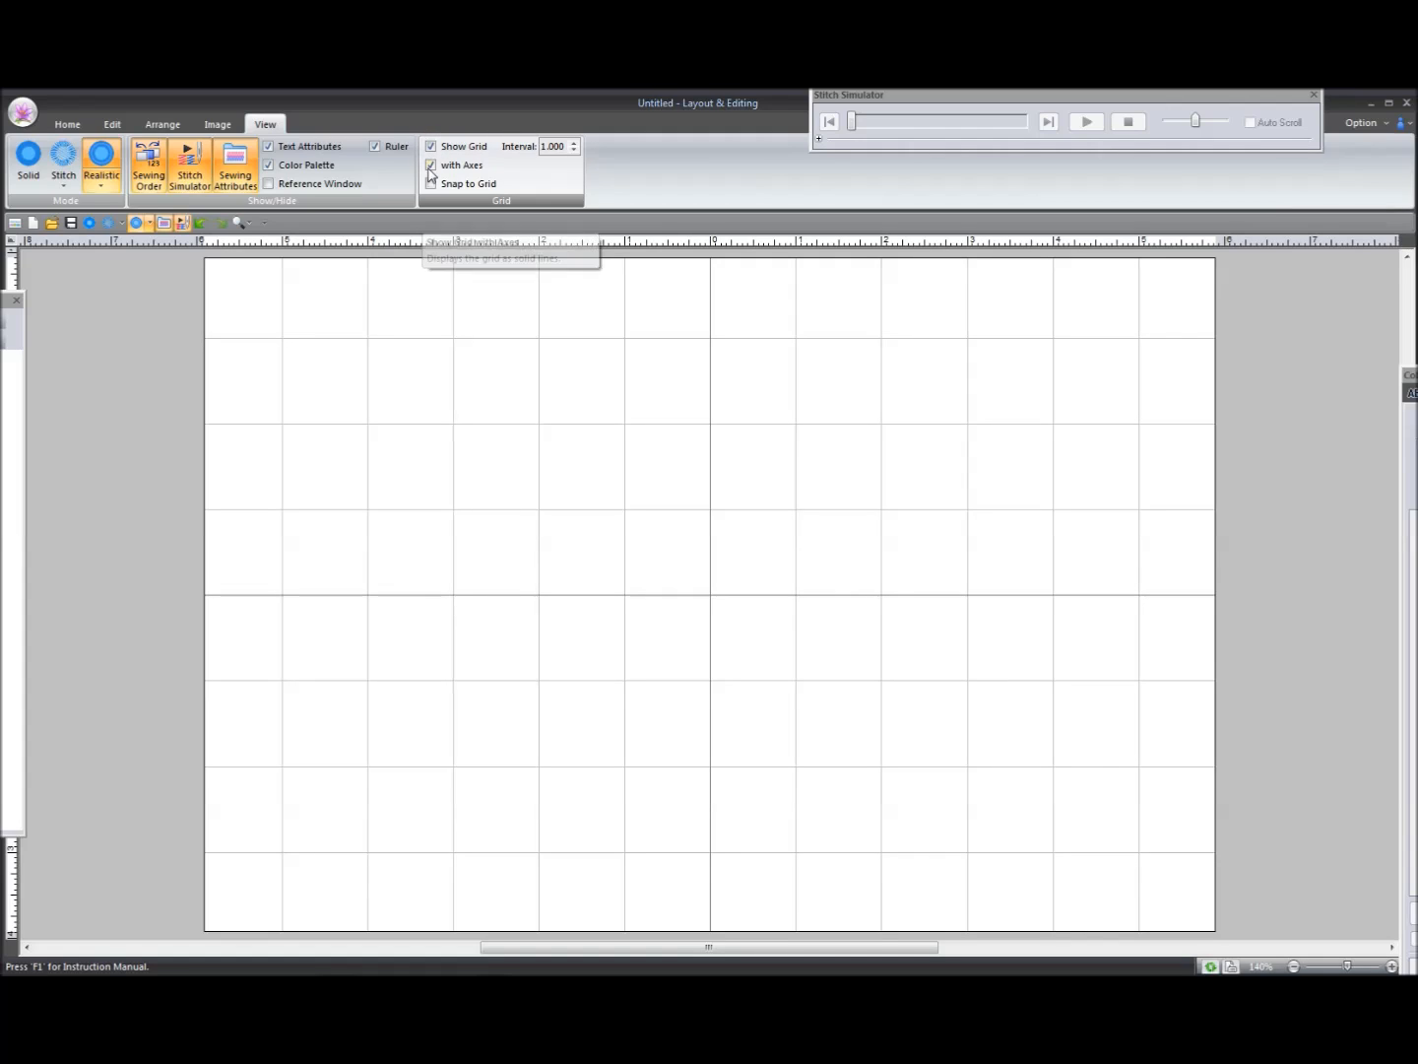
left_click(430, 165)
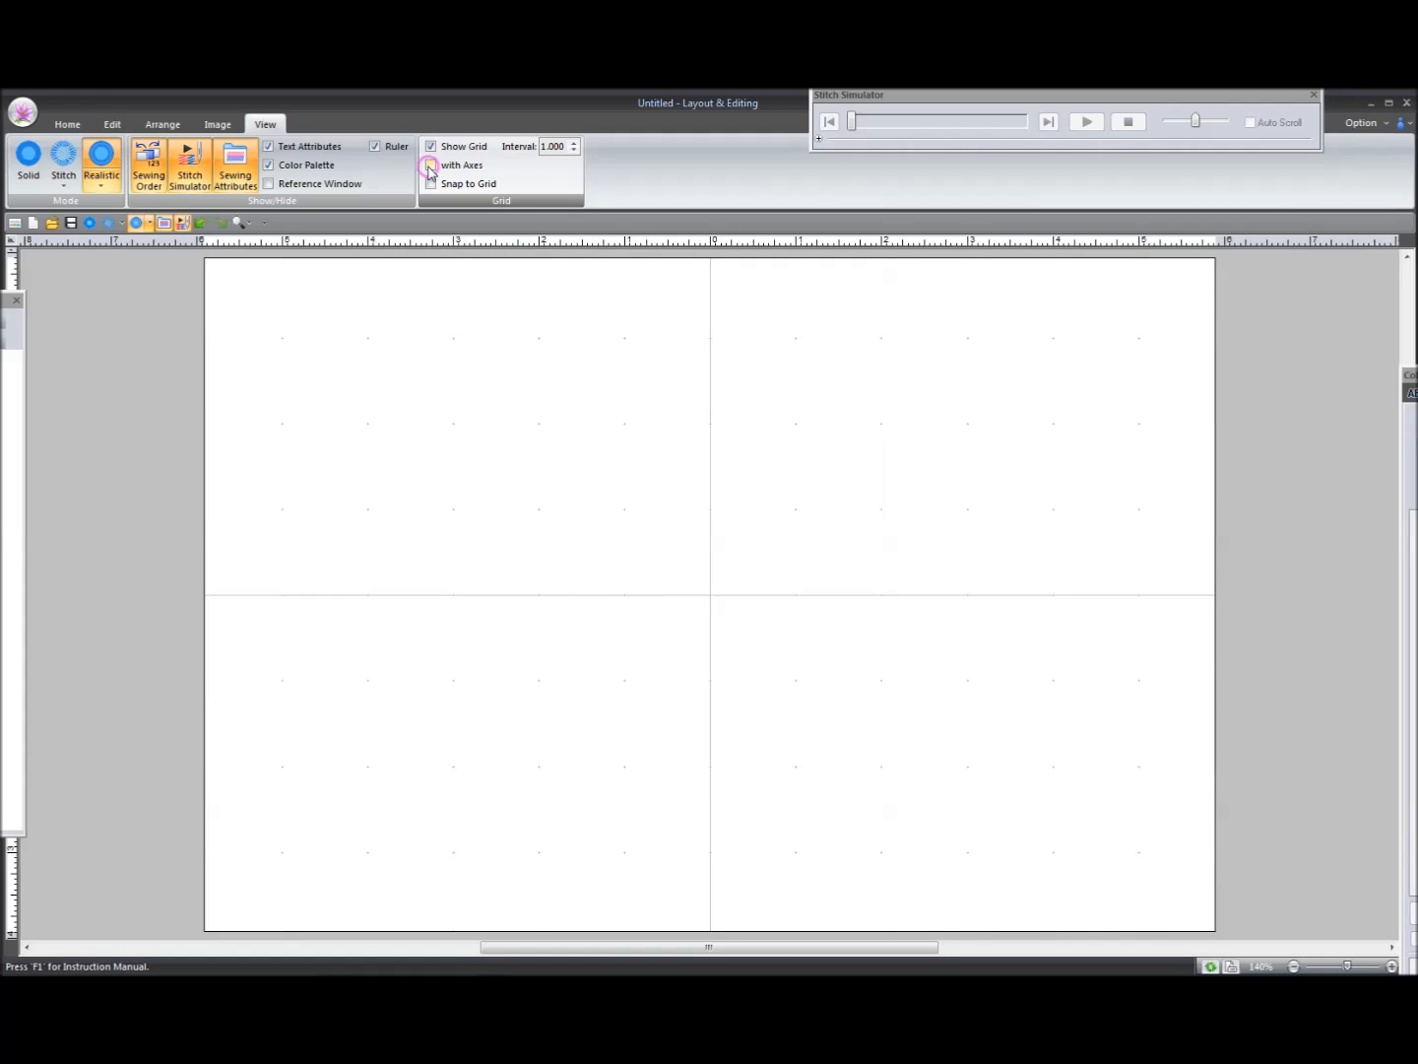
left_click(430, 168)
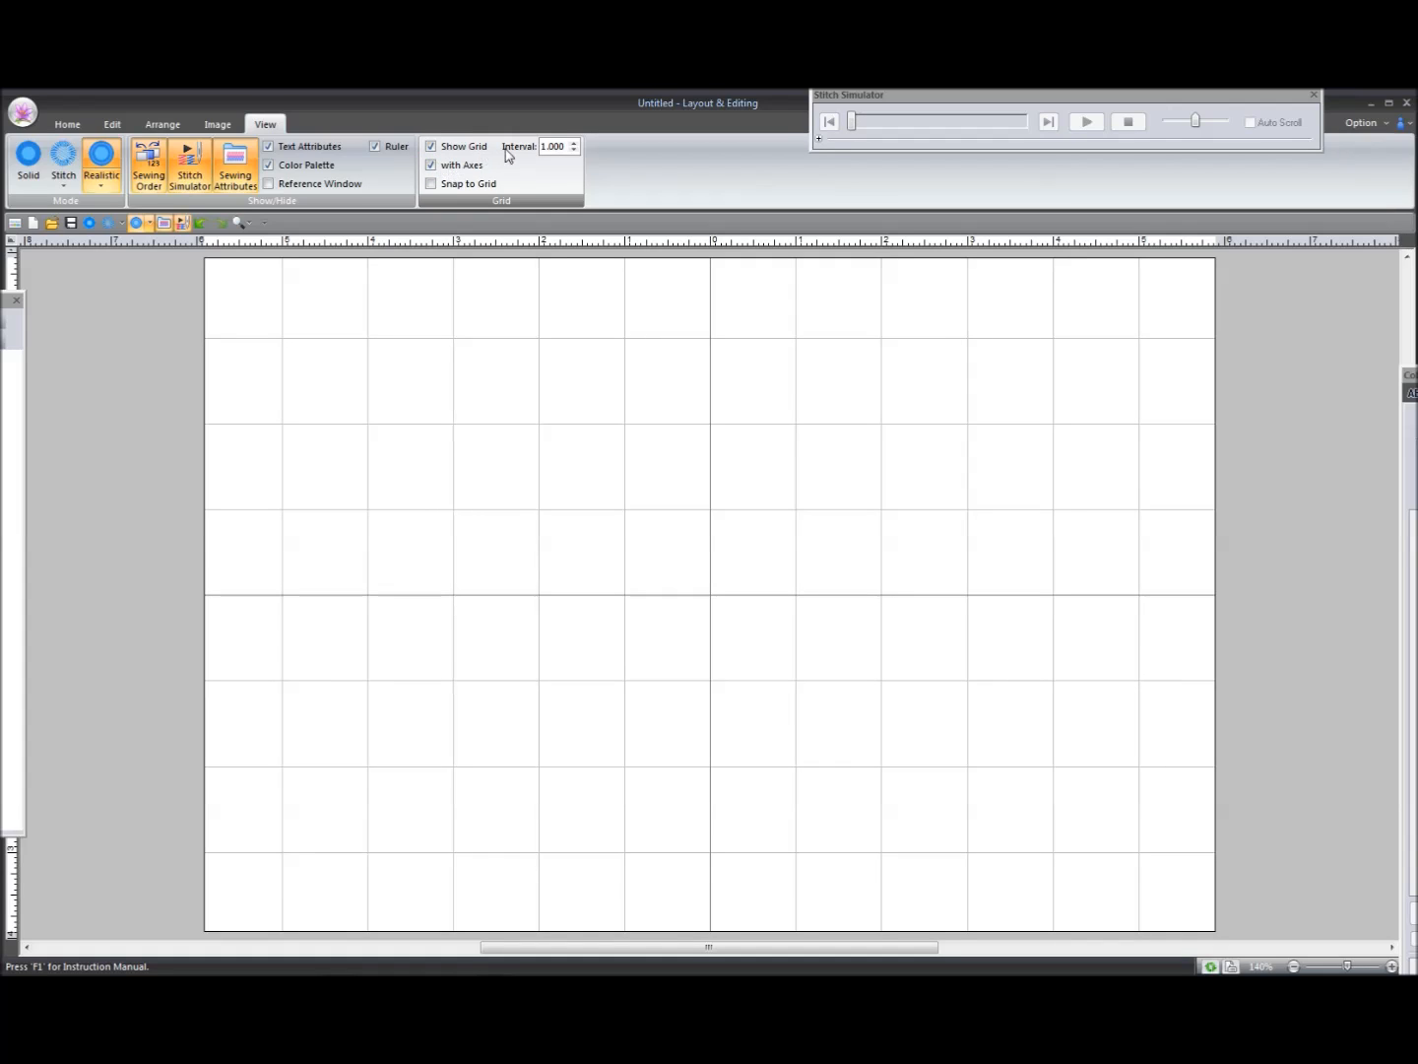
Step: Reduce the grid interval to 0.469
left_click(573, 151)
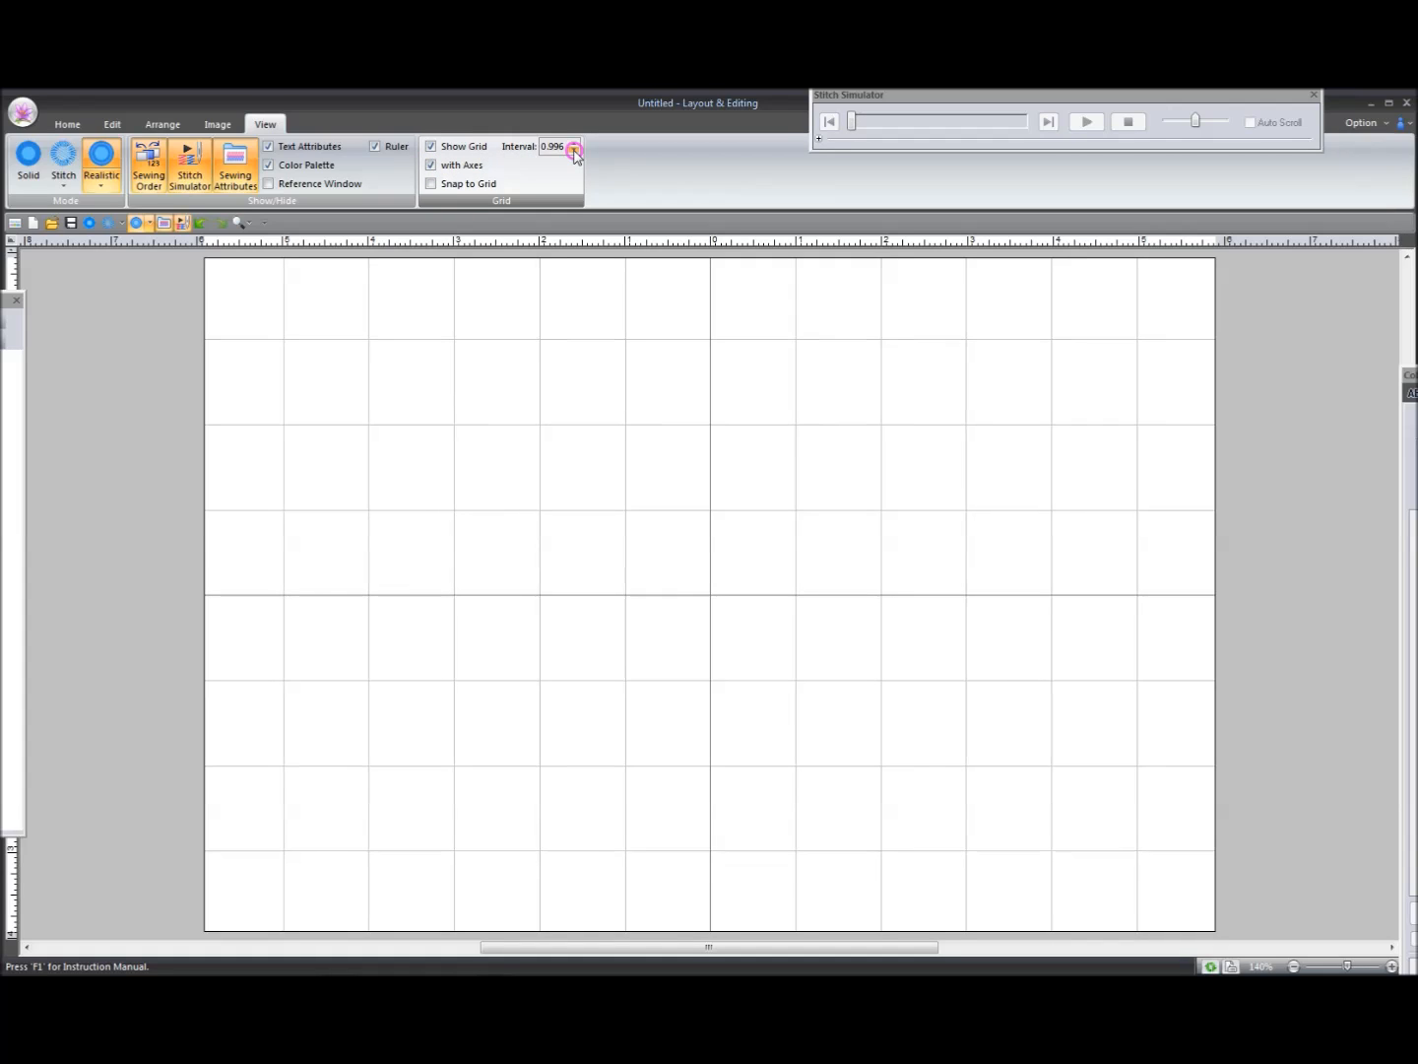
left_click_drag(573, 151, 574, 151)
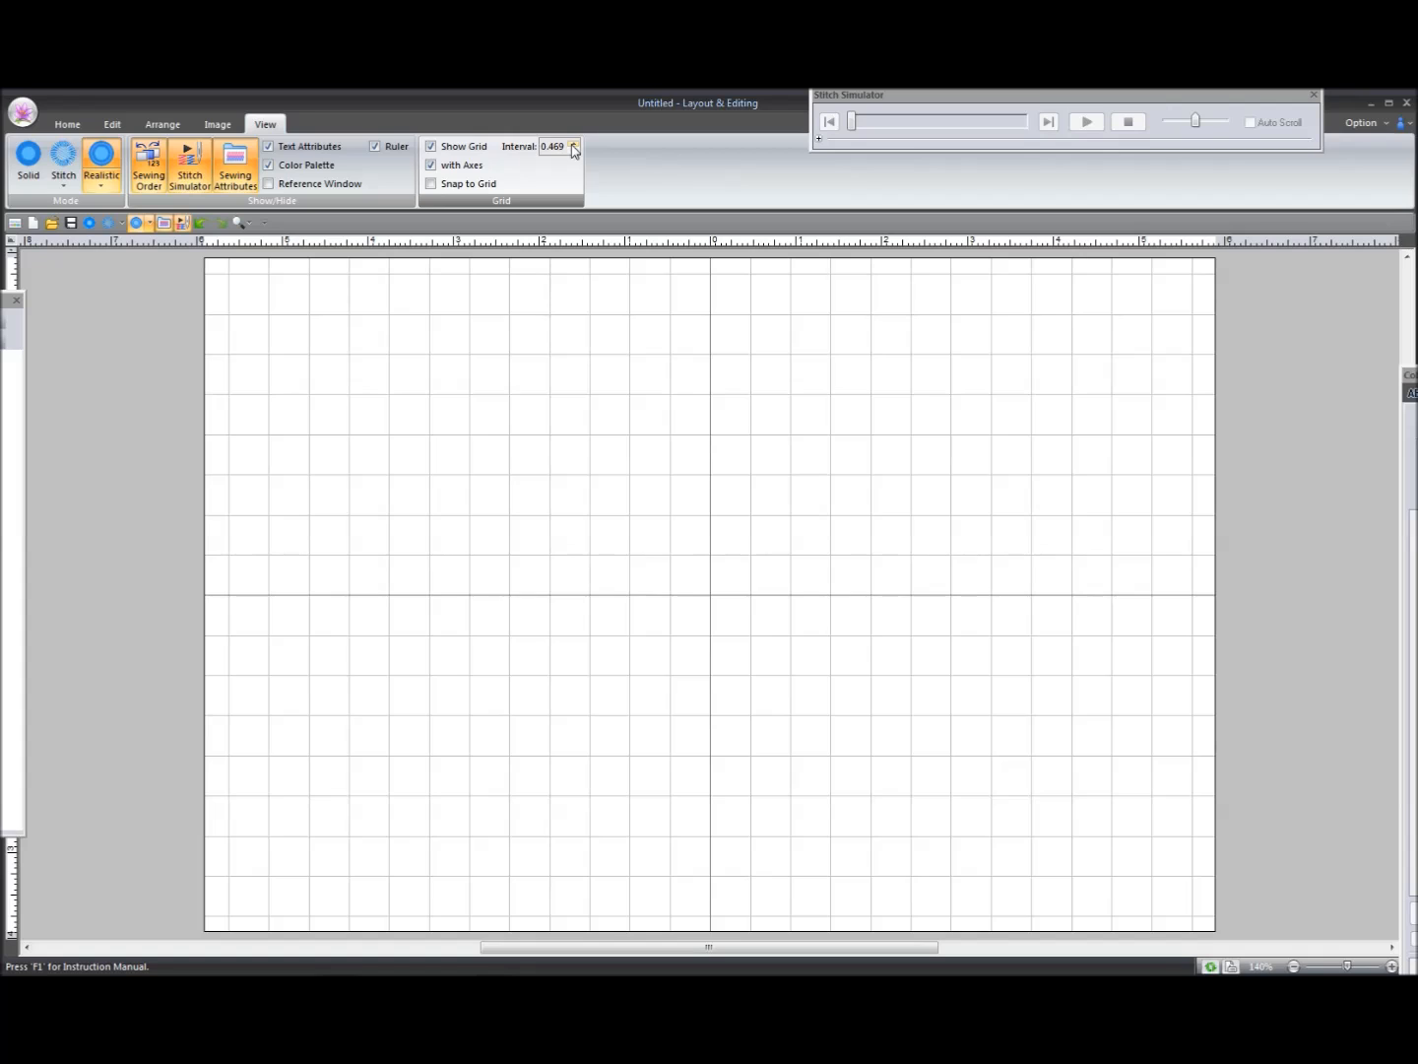
Step: Set the grid interval to 1.000
left_click_drag(573, 144, 574, 145)
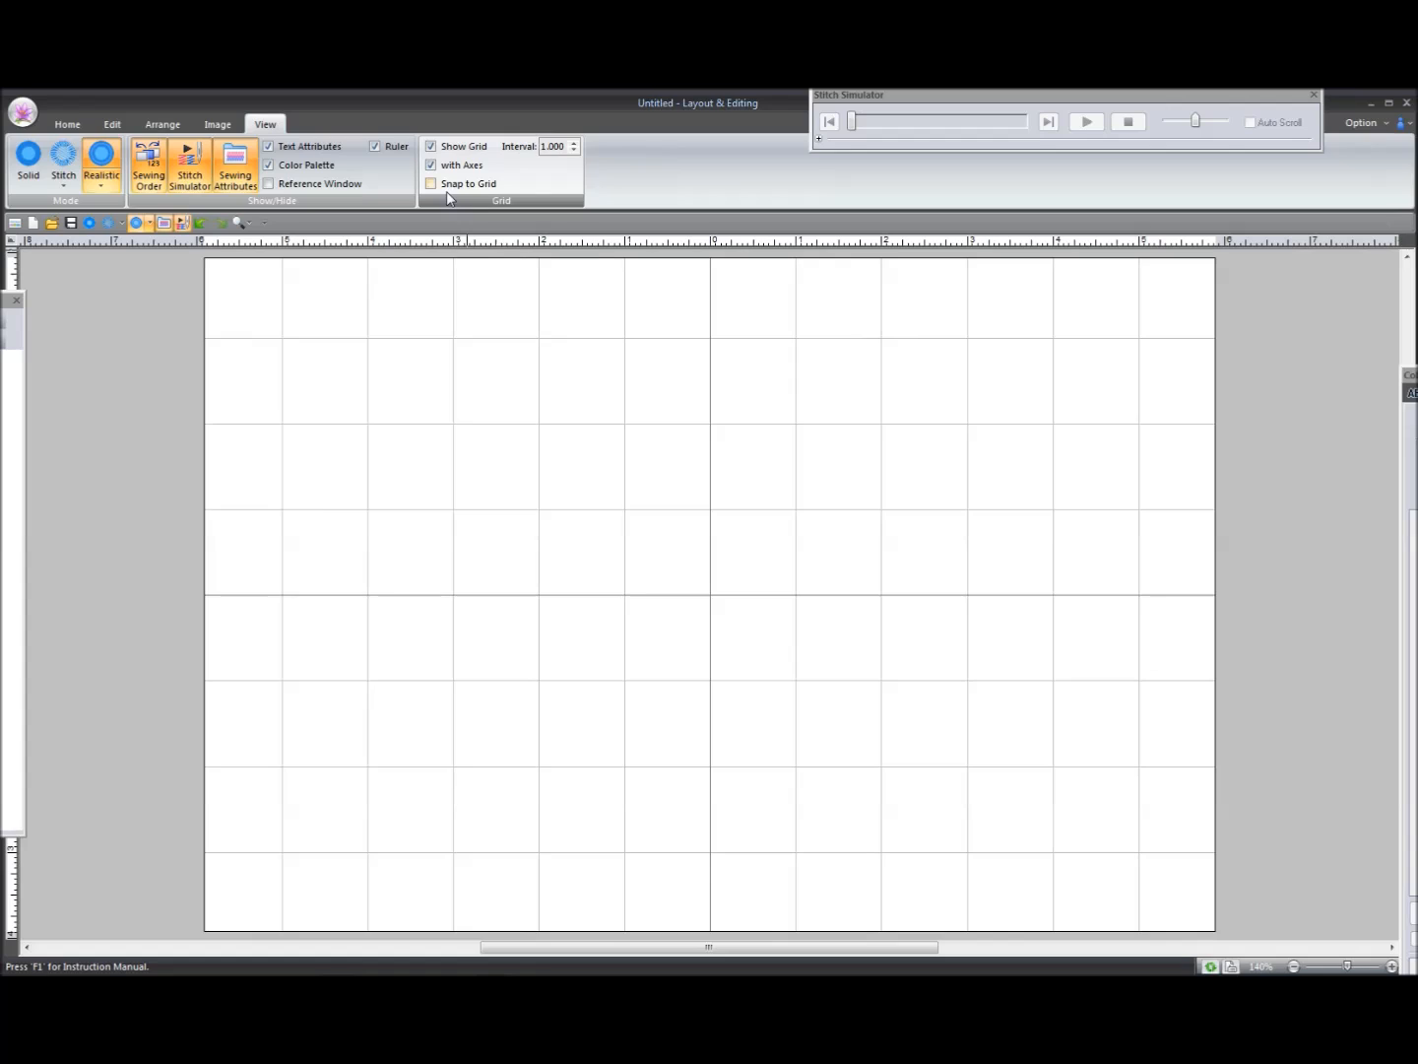
key("alt")
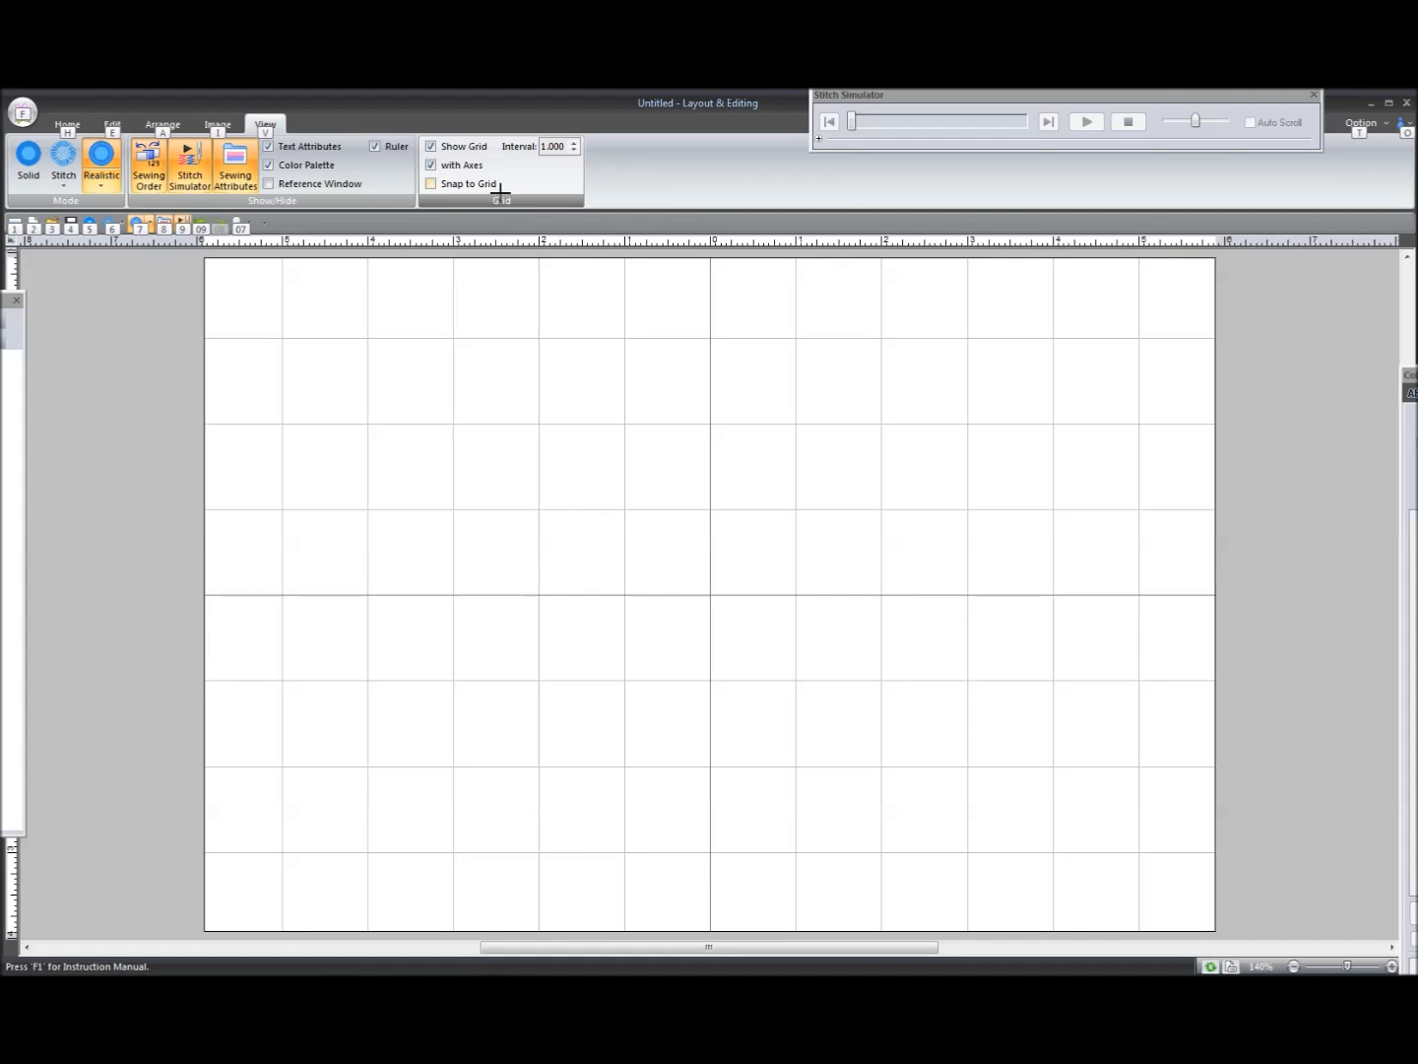
mouse_move(510, 177)
left_mouse_down()
mouse_move(431, 172)
mouse_move(412, 194)
mouse_move(459, 213)
mouse_move(509, 182)
left_mouse_up()
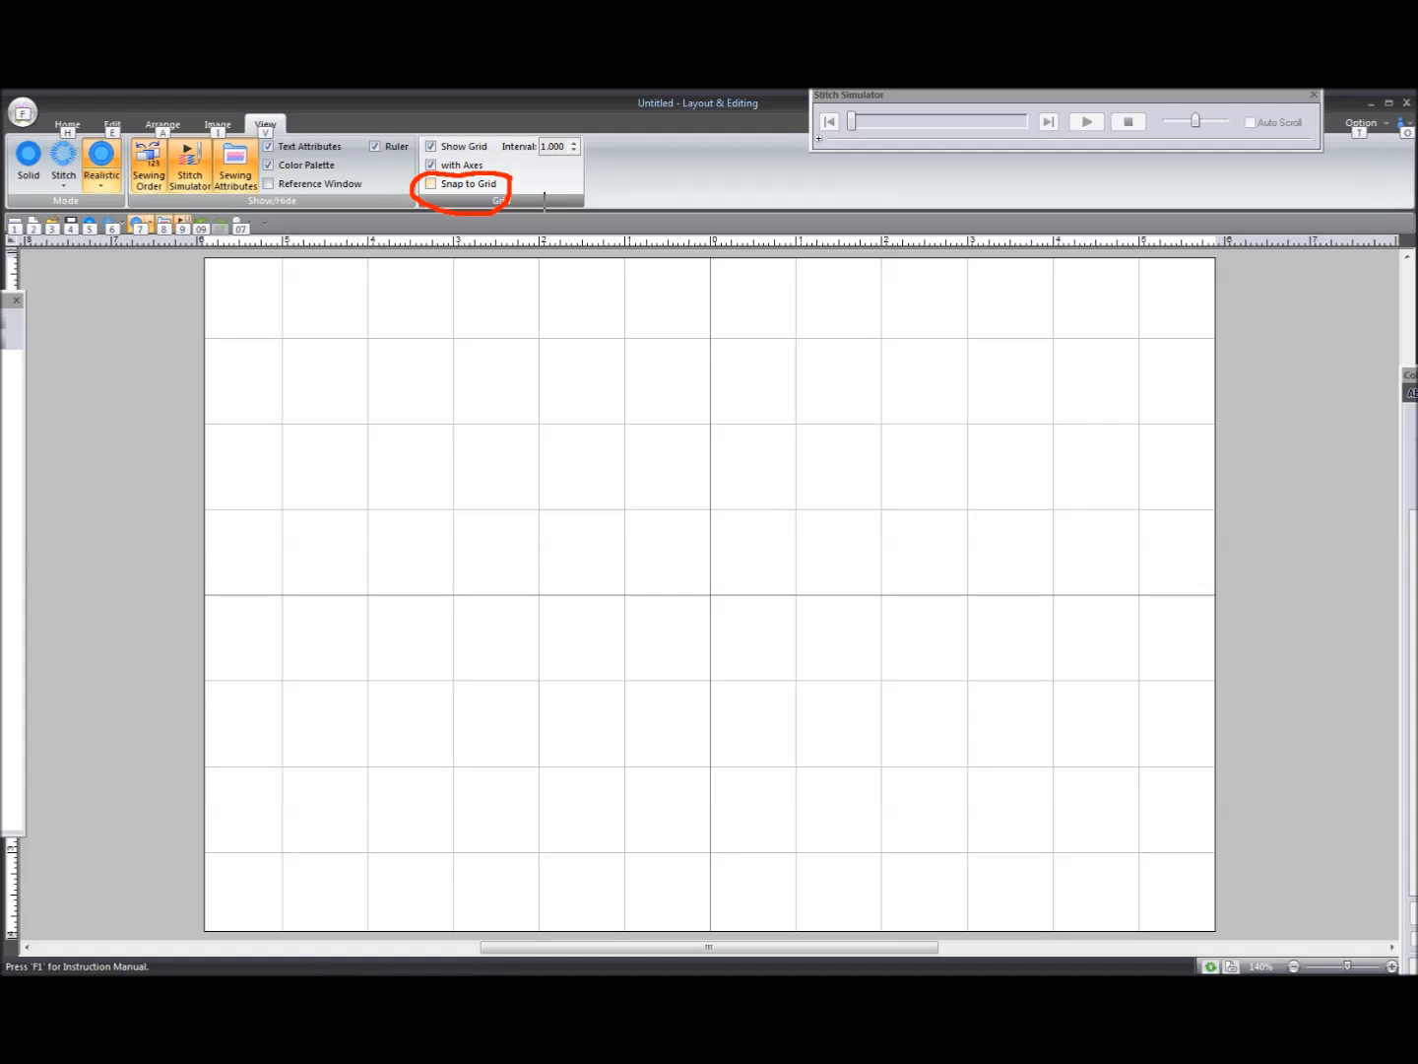
key("Escape")
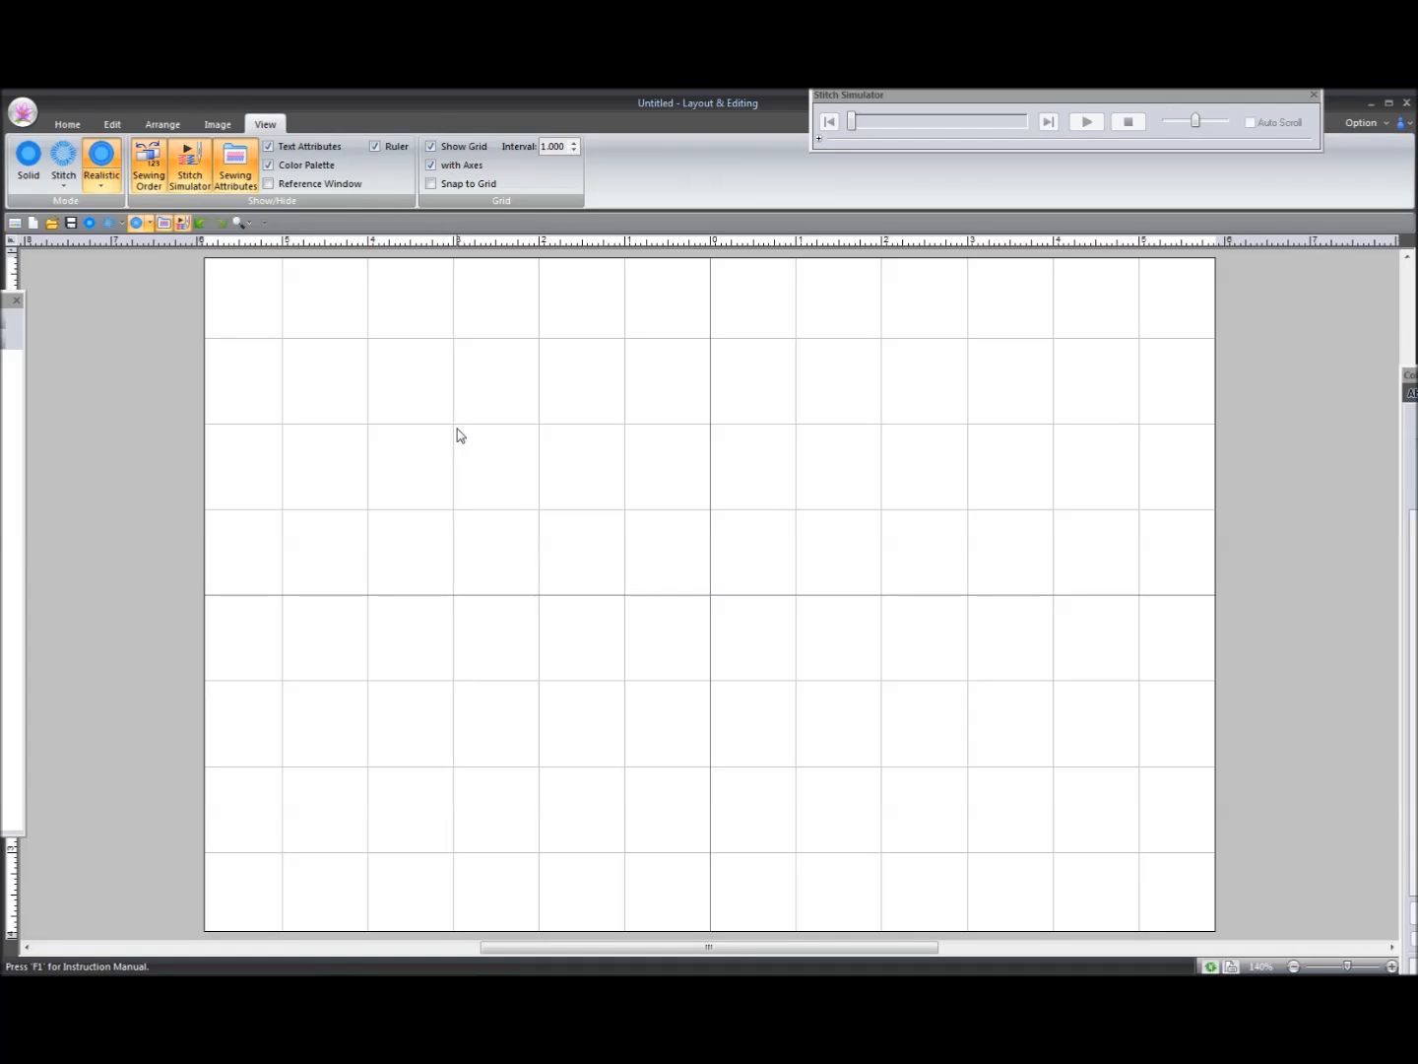
Step: Hide the rulers around the design page and show them again
left_click(374, 147)
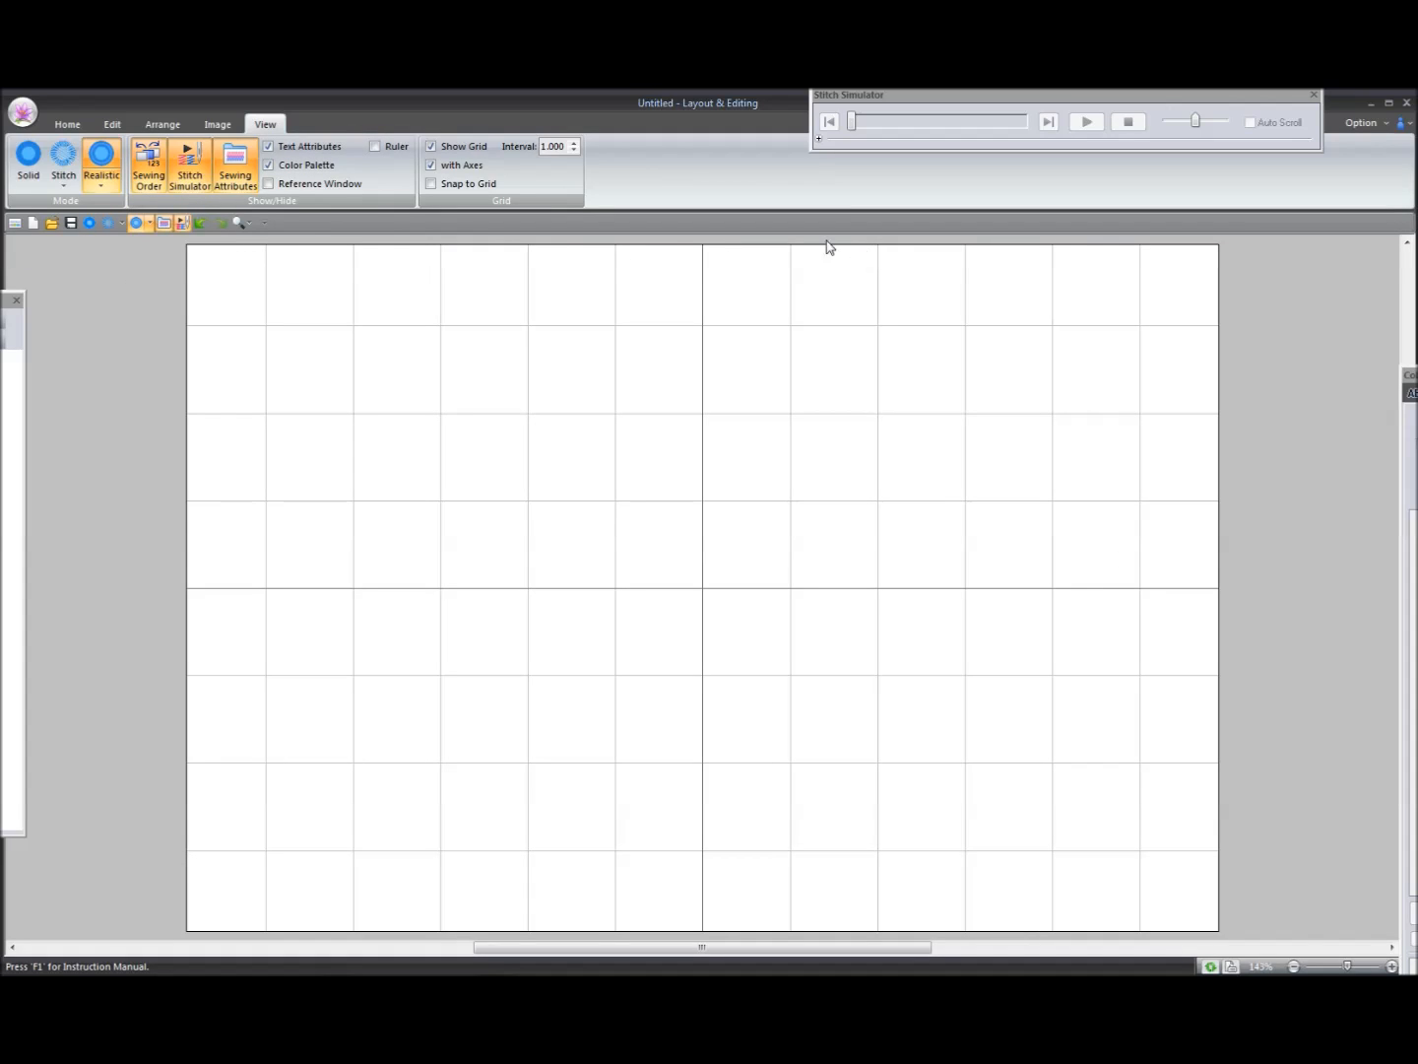
left_click(375, 146)
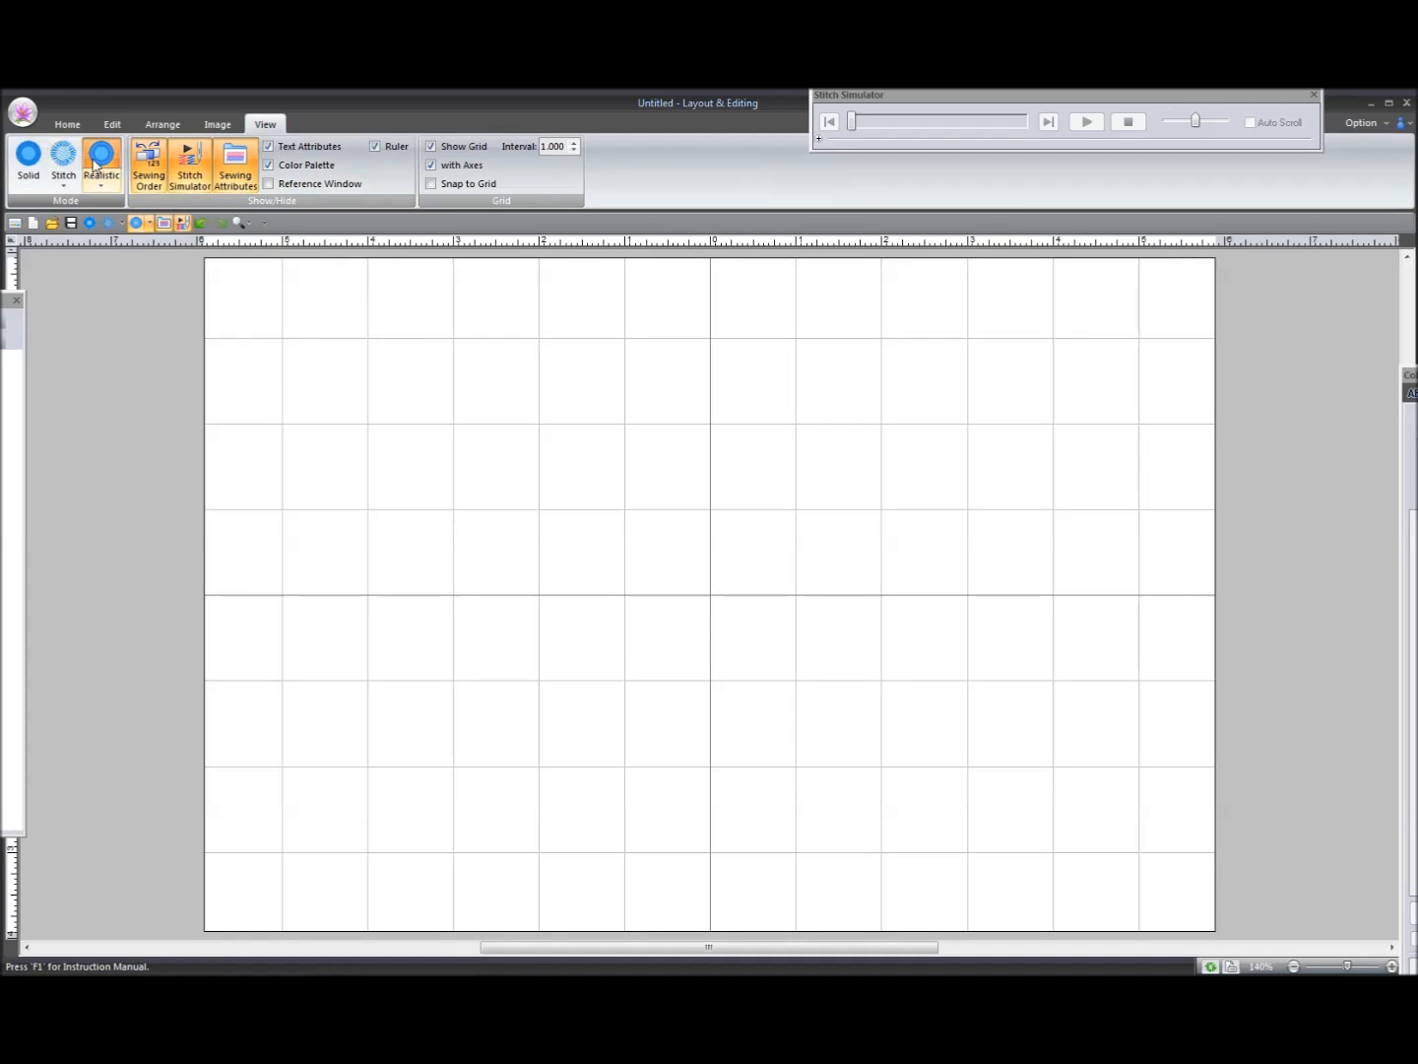
Step: Review the System Unit setting in the program options, keeping inch as the unit
left_click(22, 117)
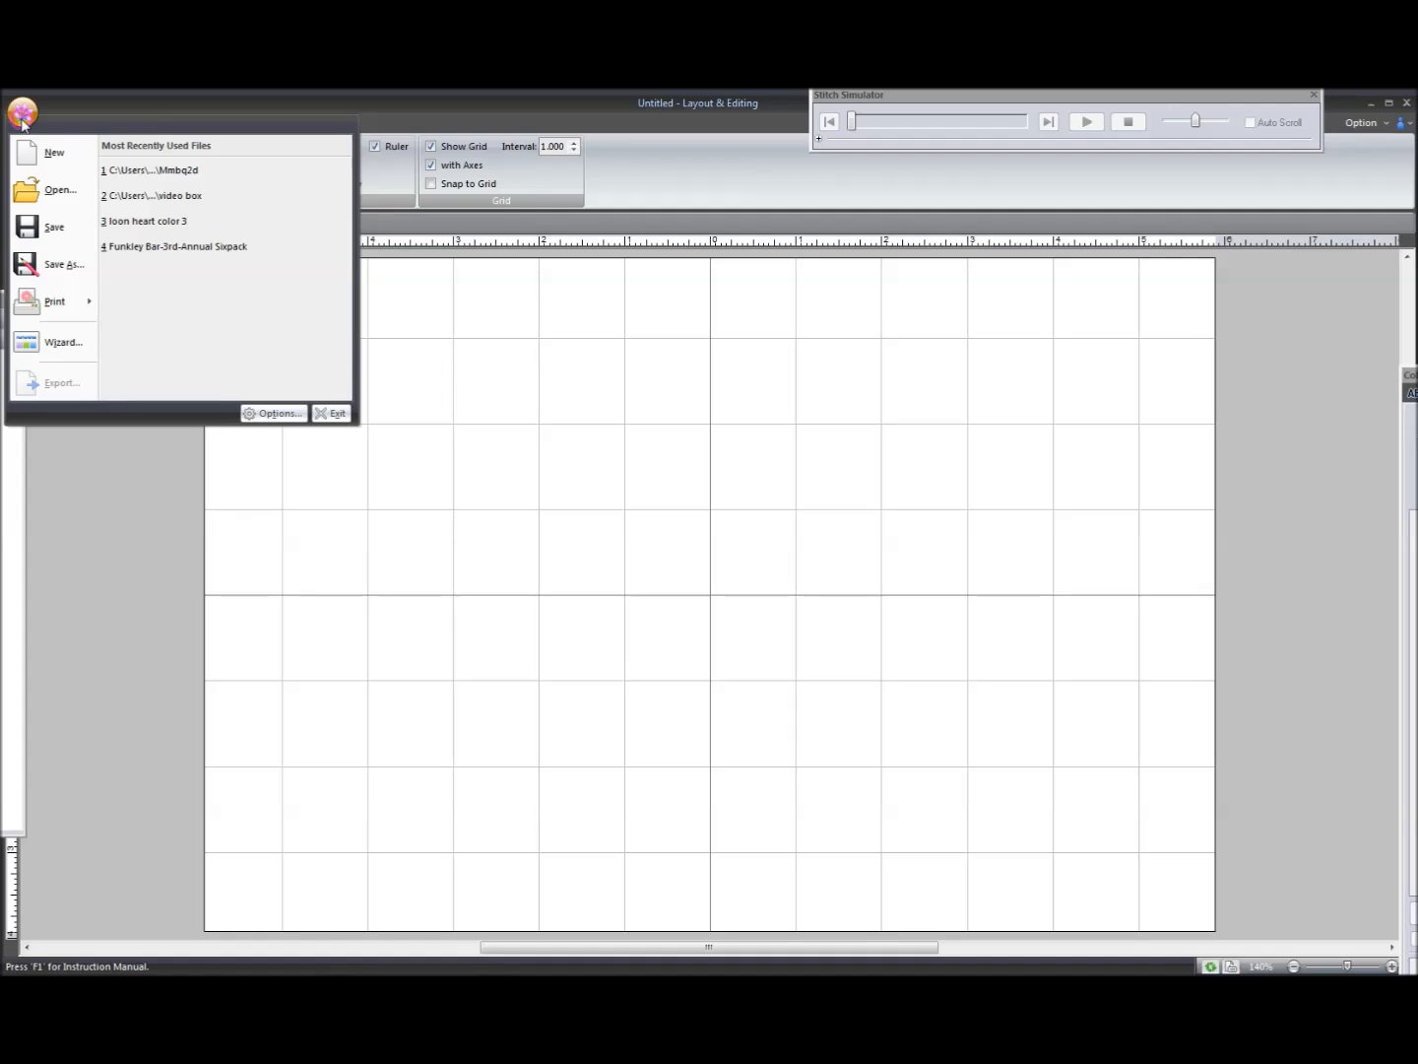
left_click(271, 414)
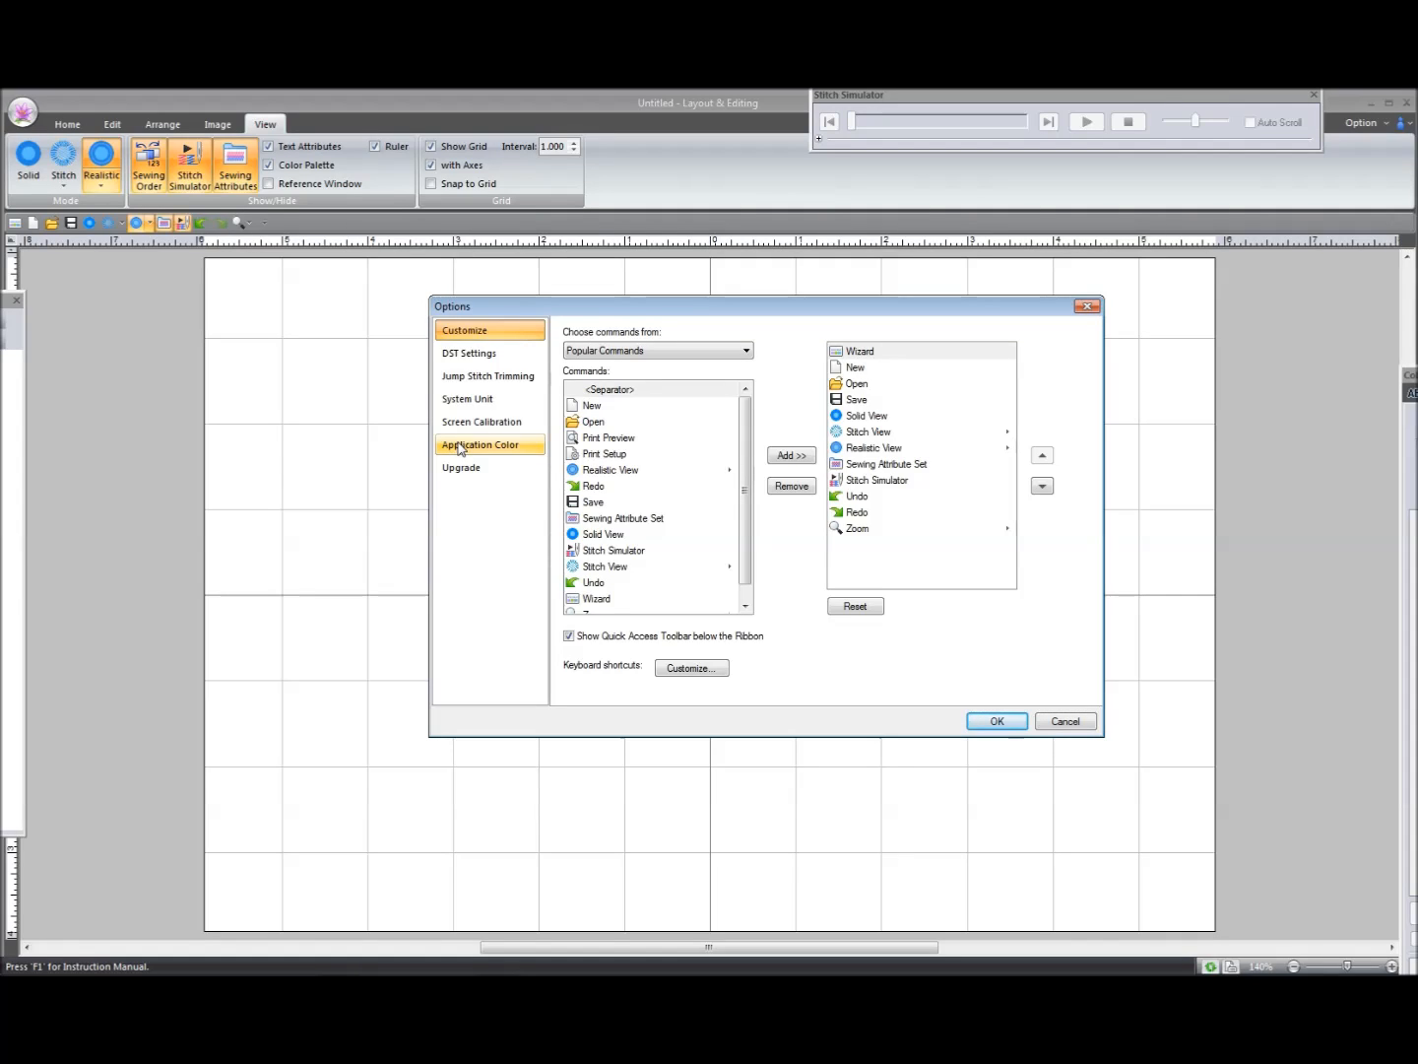
left_click(465, 399)
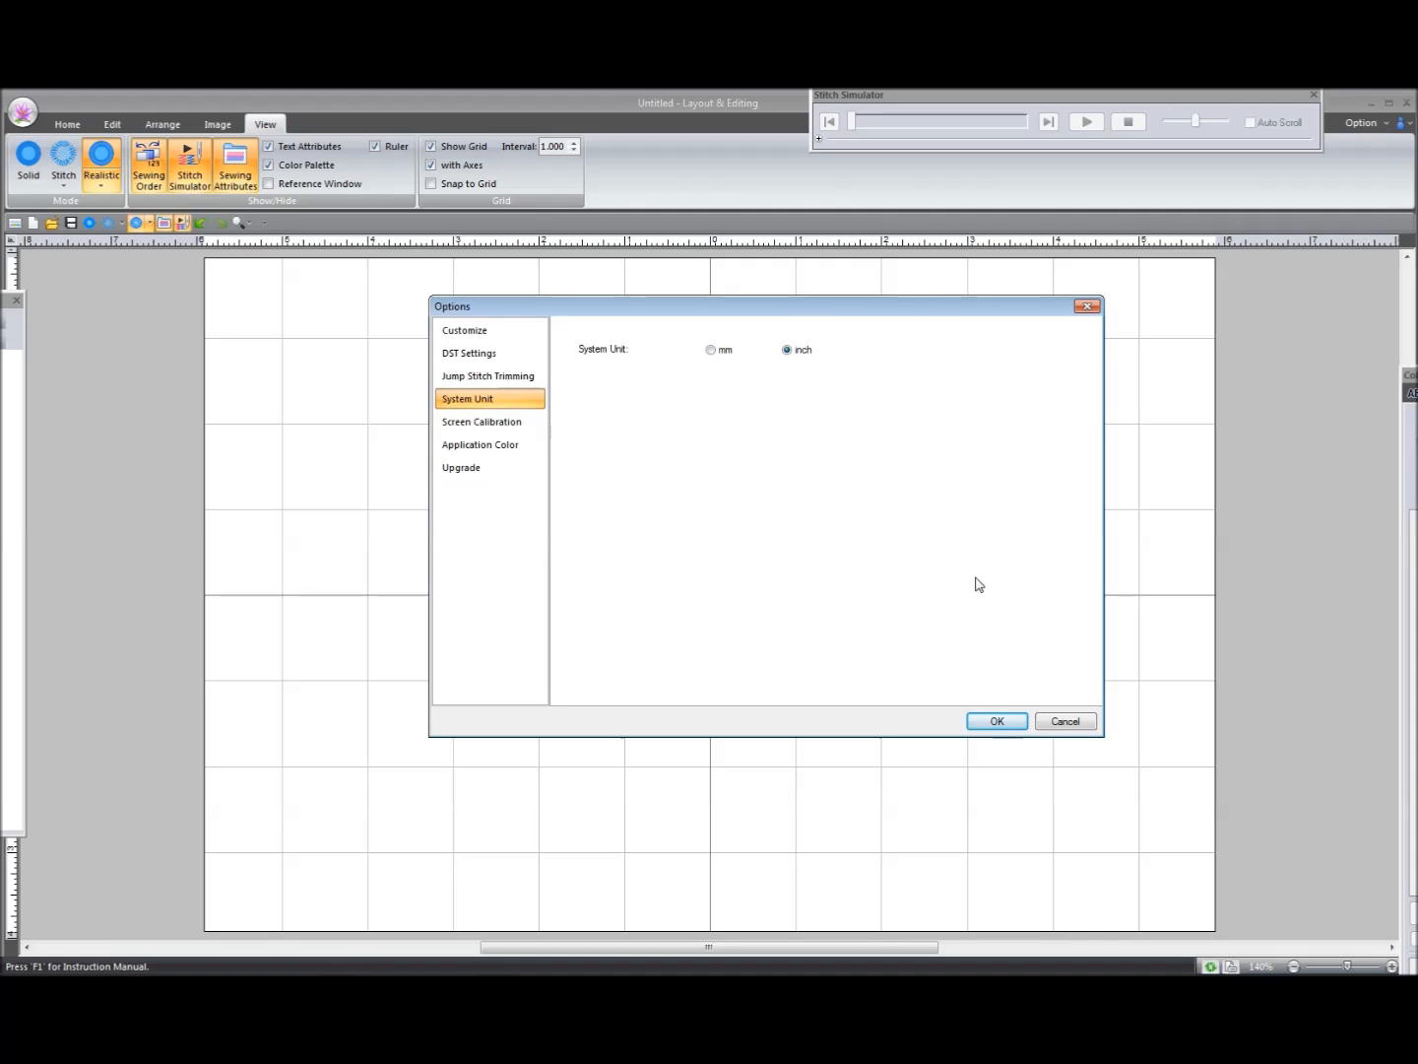
left_click(996, 722)
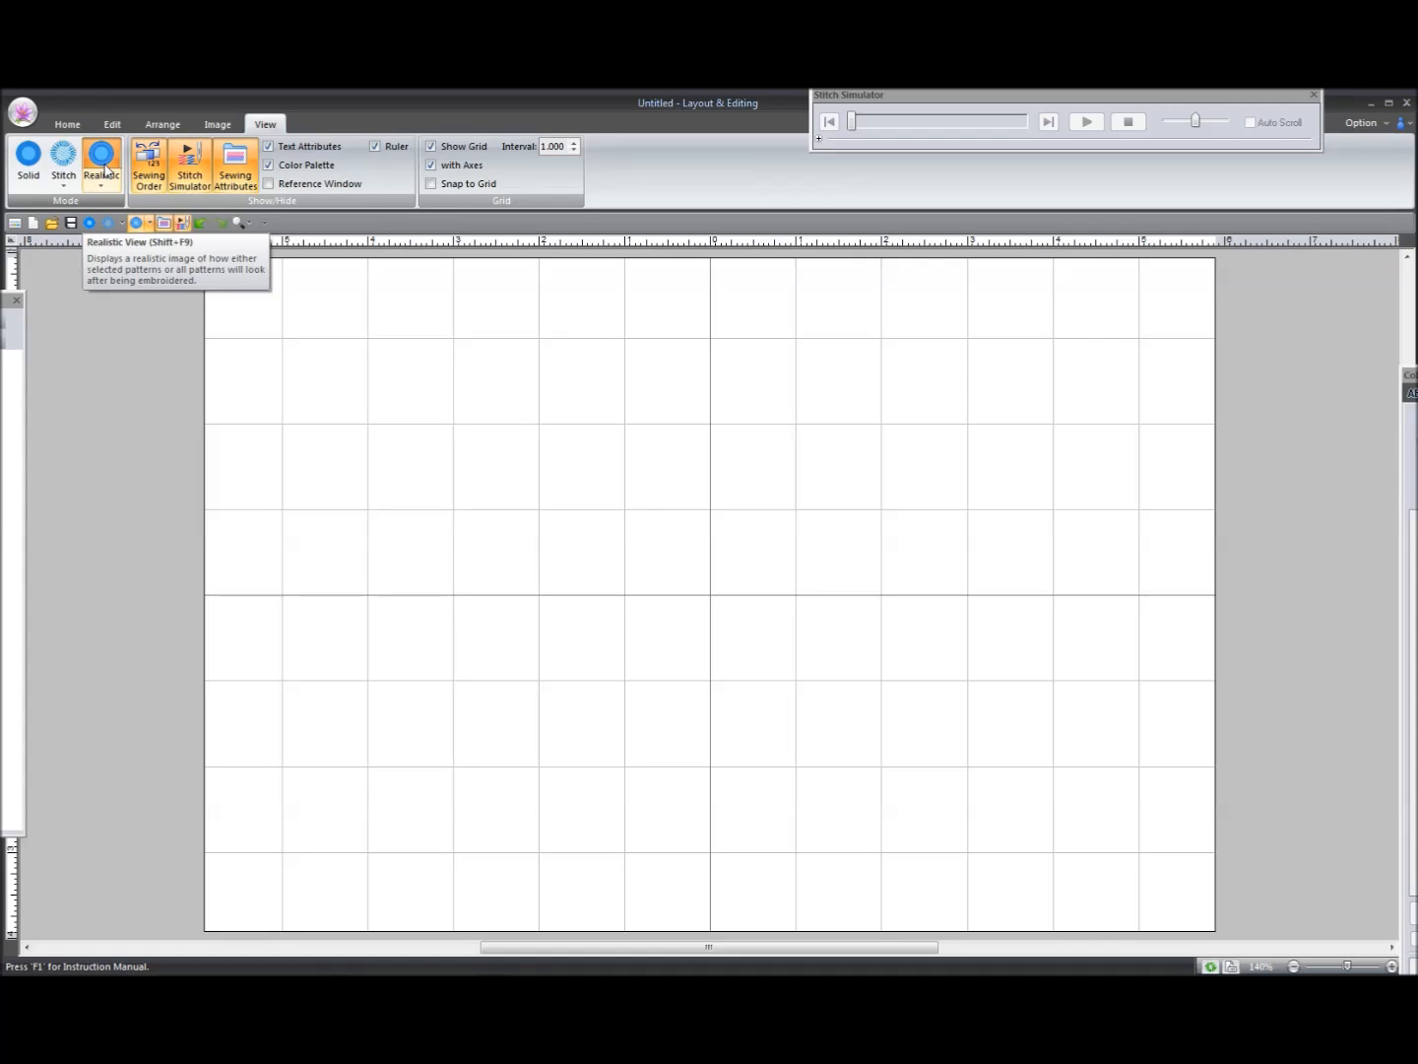
Step: Switch to Windows Explorer, look at the block image in the Pictures library's Video 1-digitizing folder, and close the folder windows
left_click(67, 126)
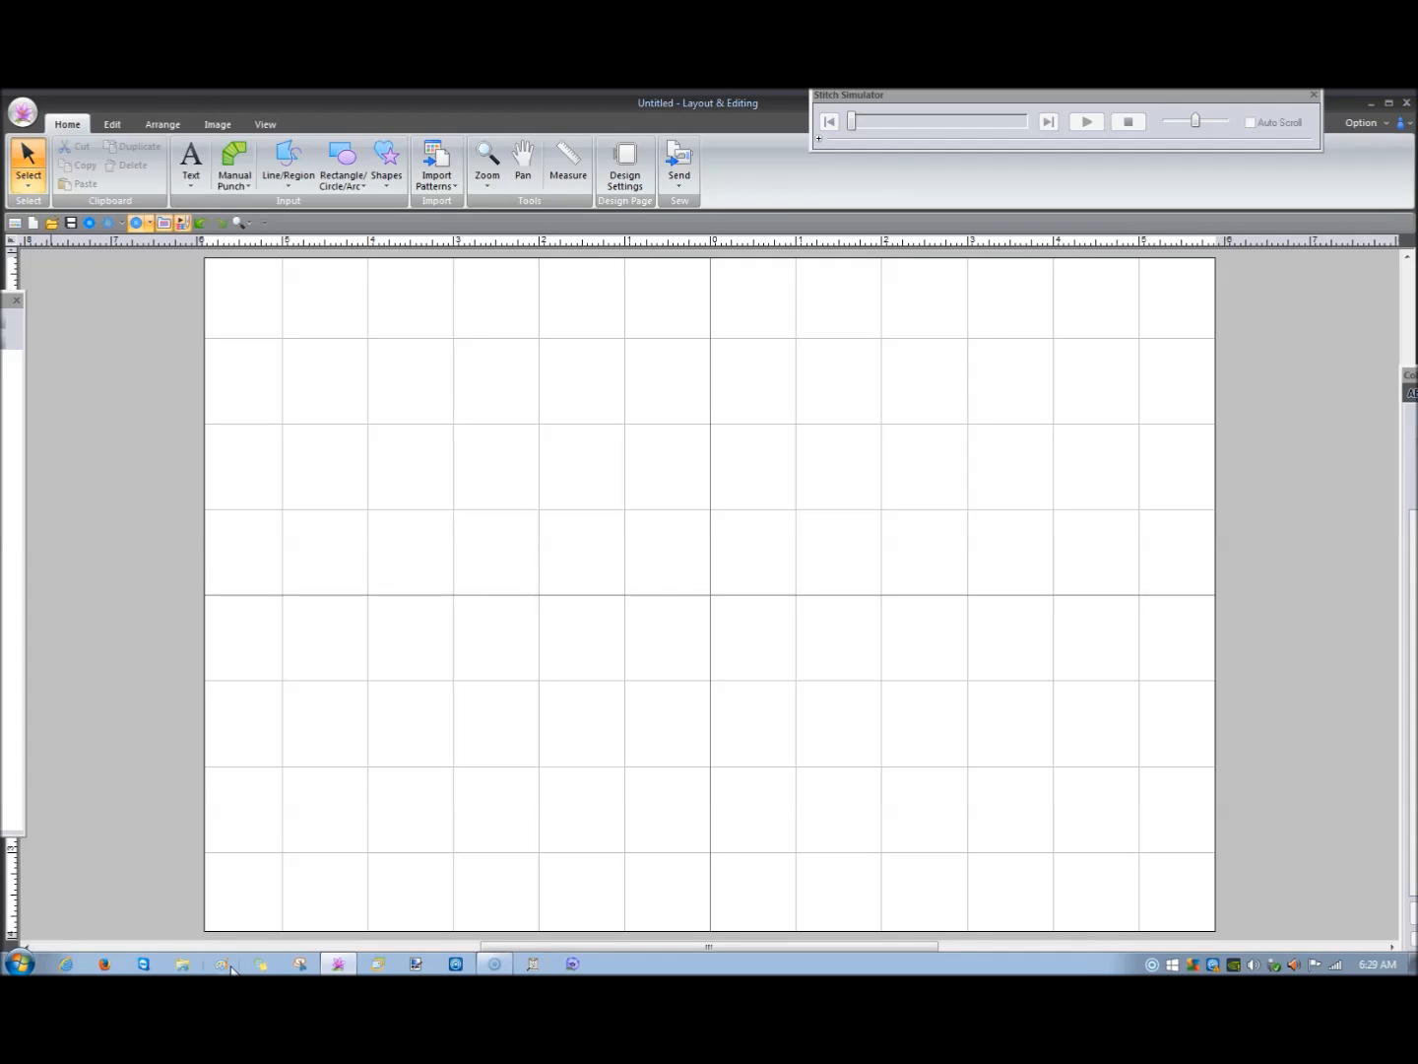
left_click(19, 964)
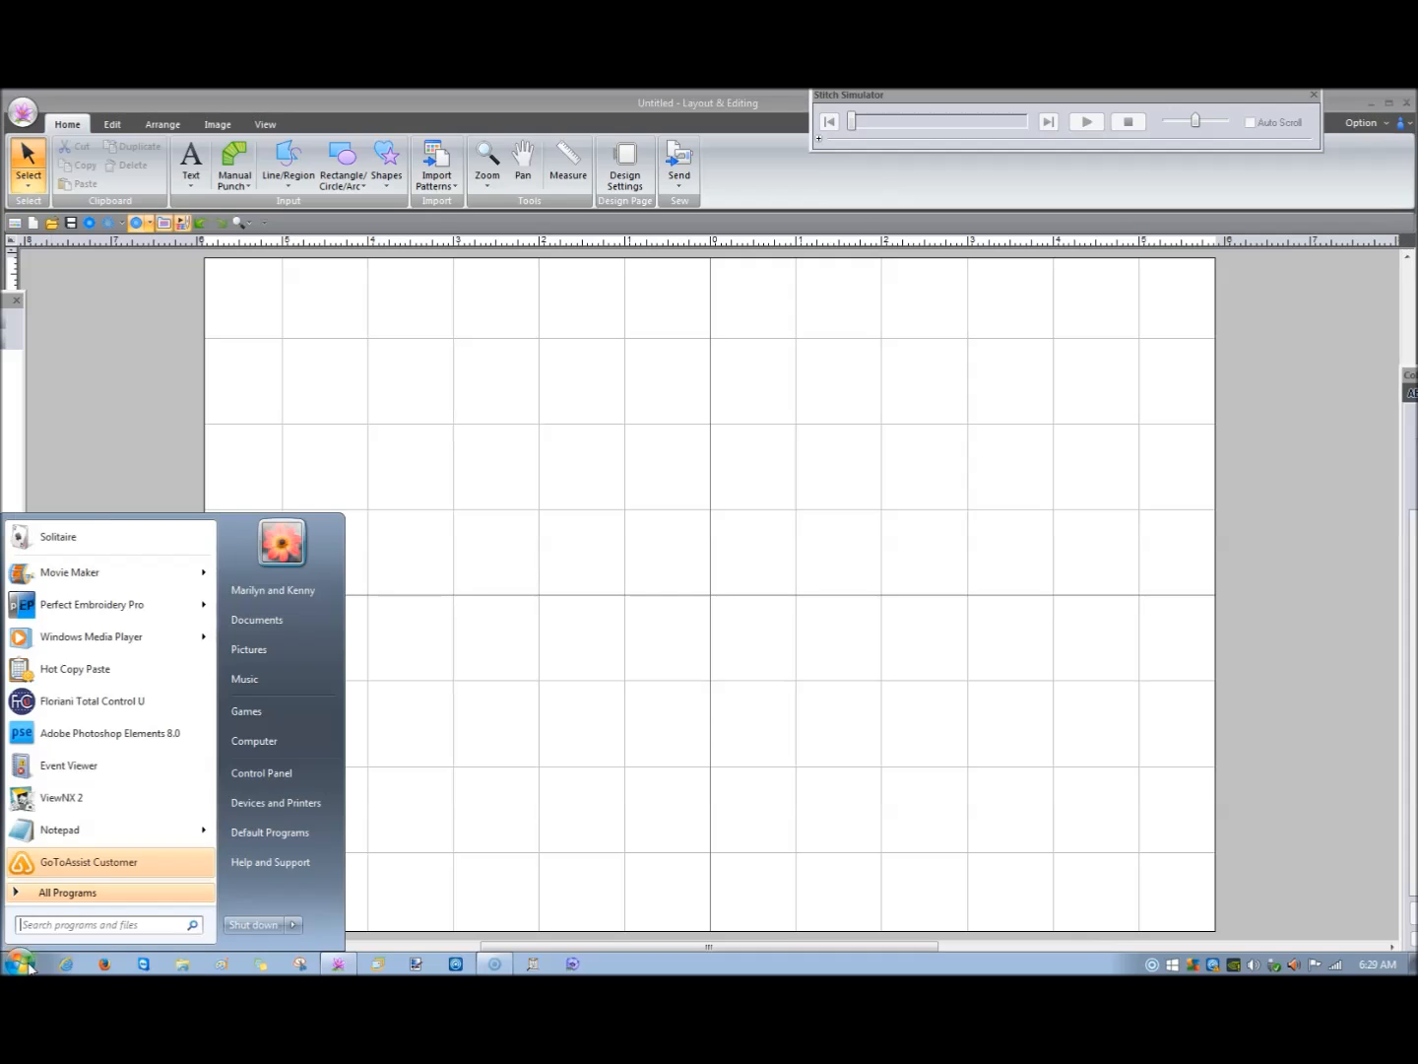
left_click(277, 652)
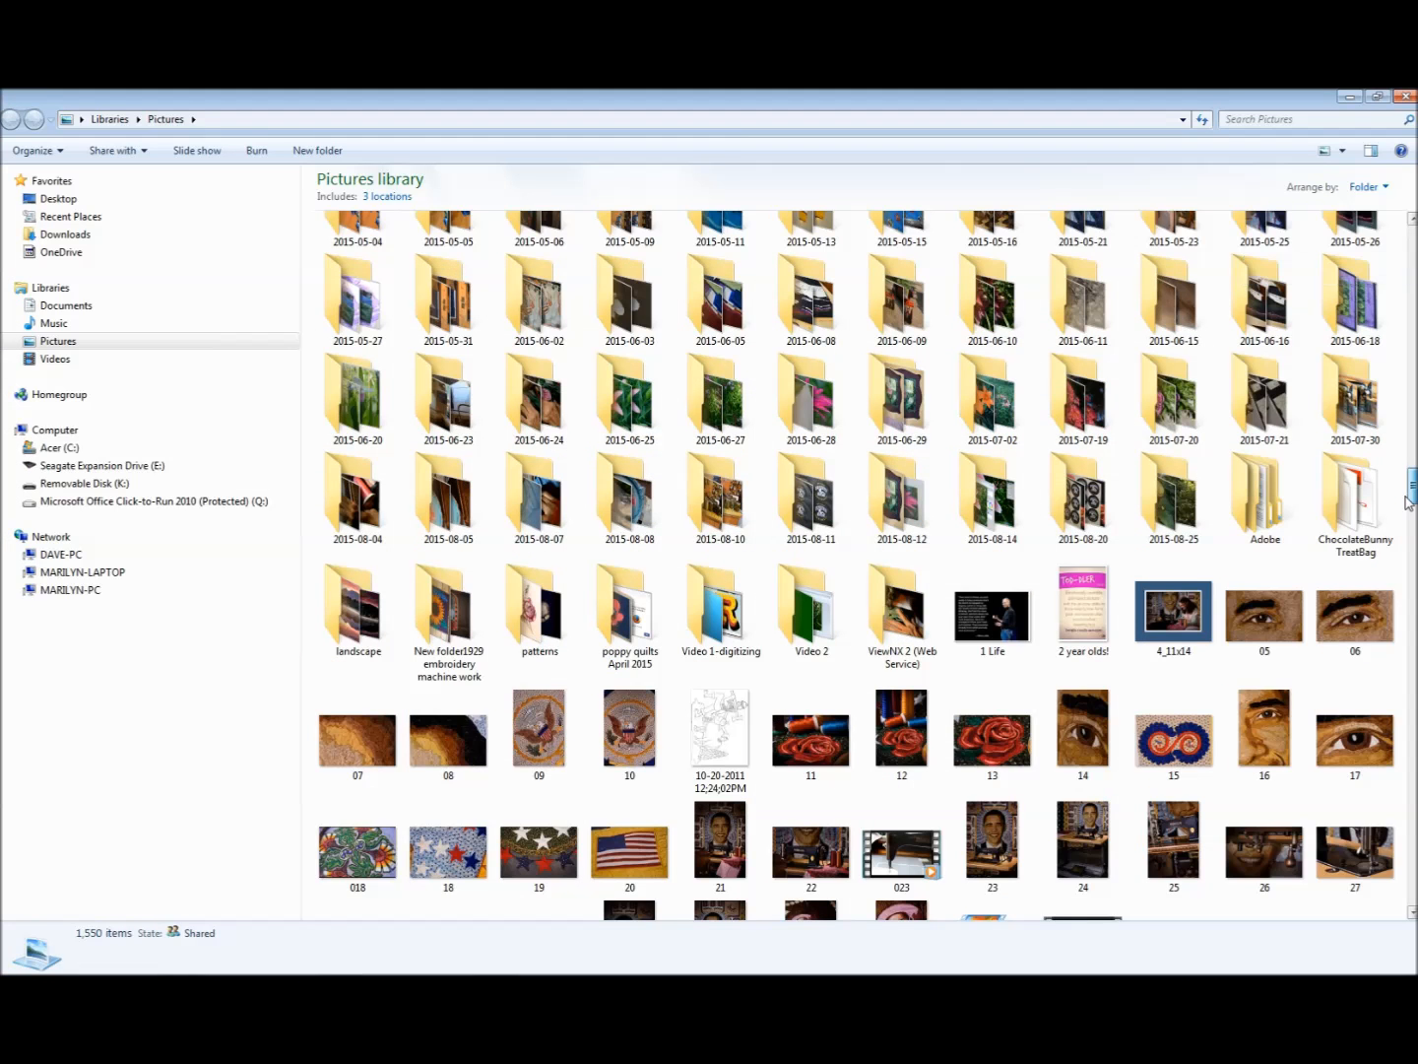
double_click(751, 619)
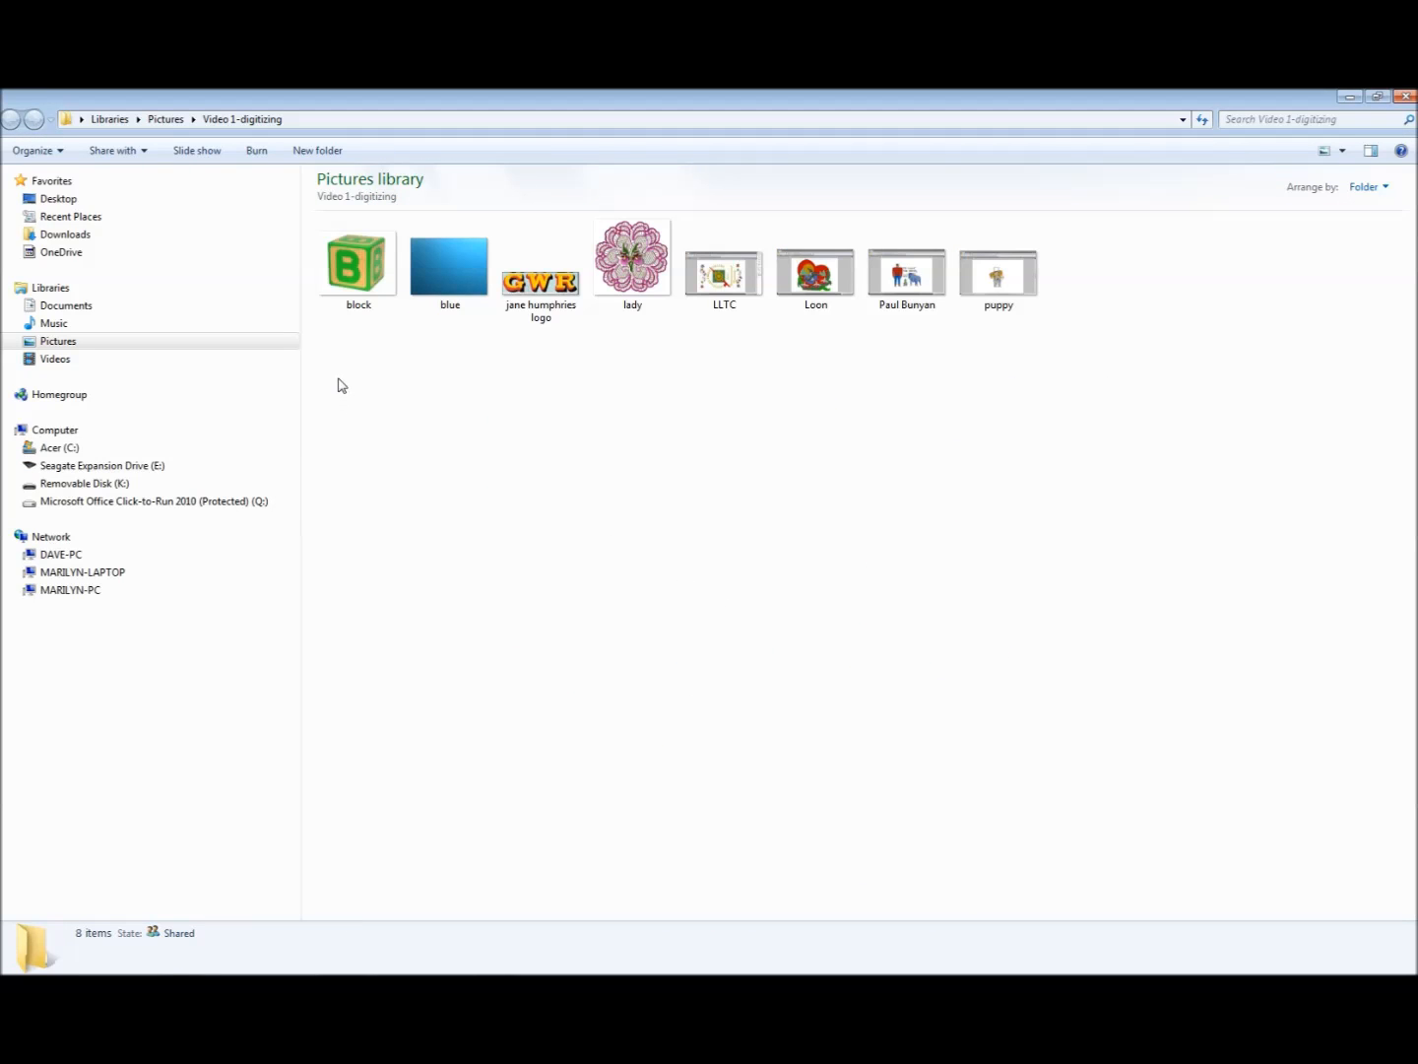
double_click(507, 106)
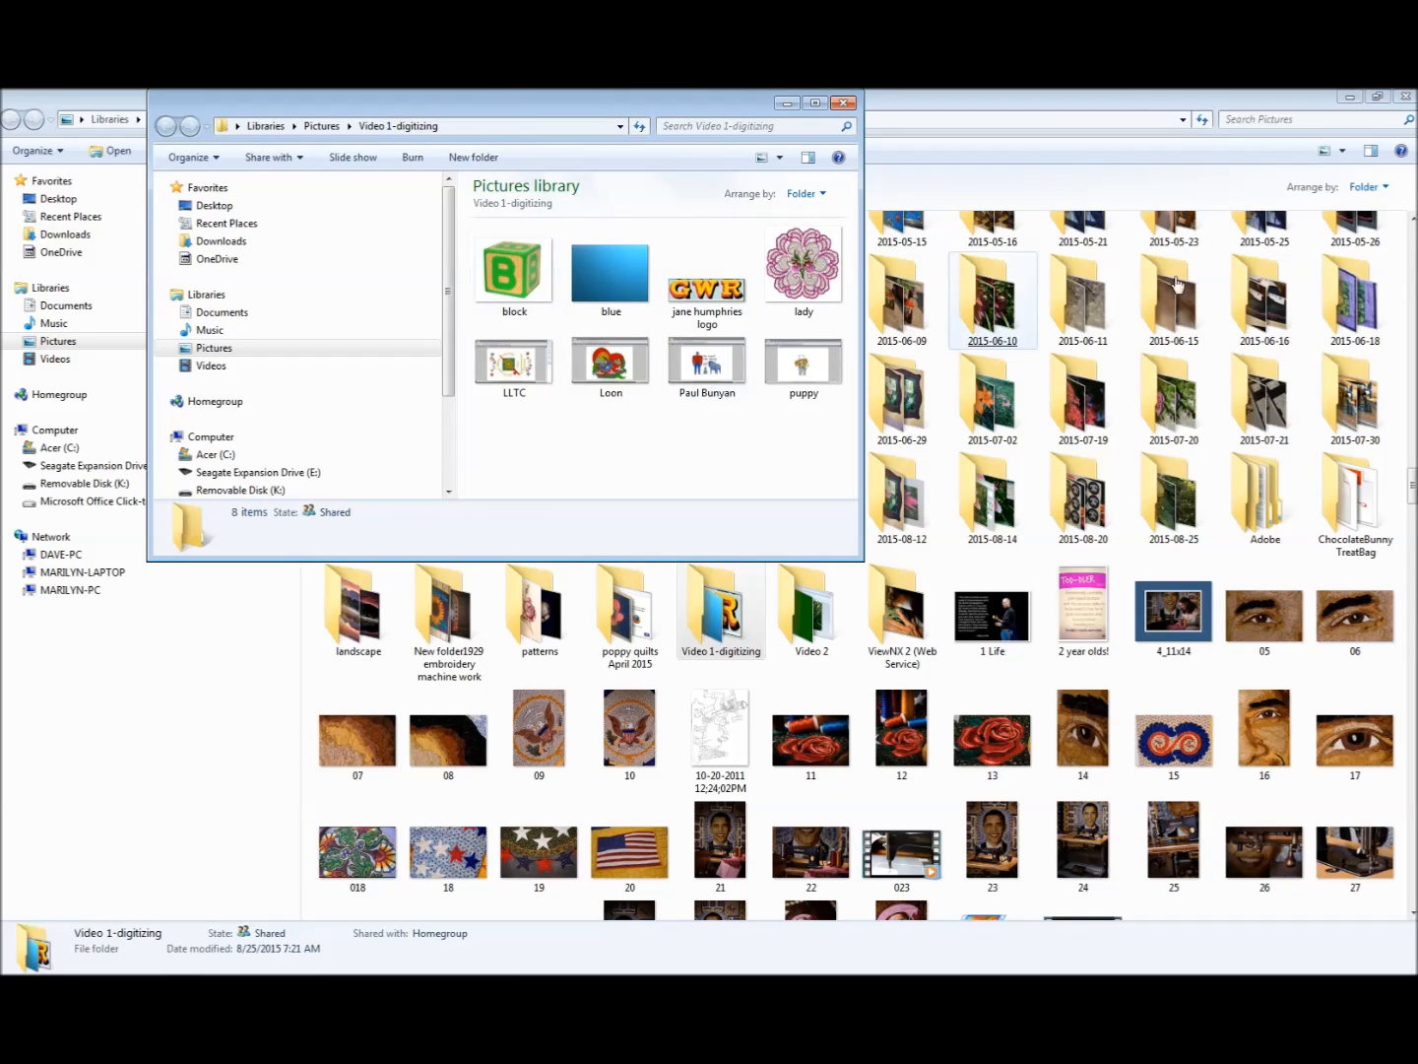
left_click(1406, 96)
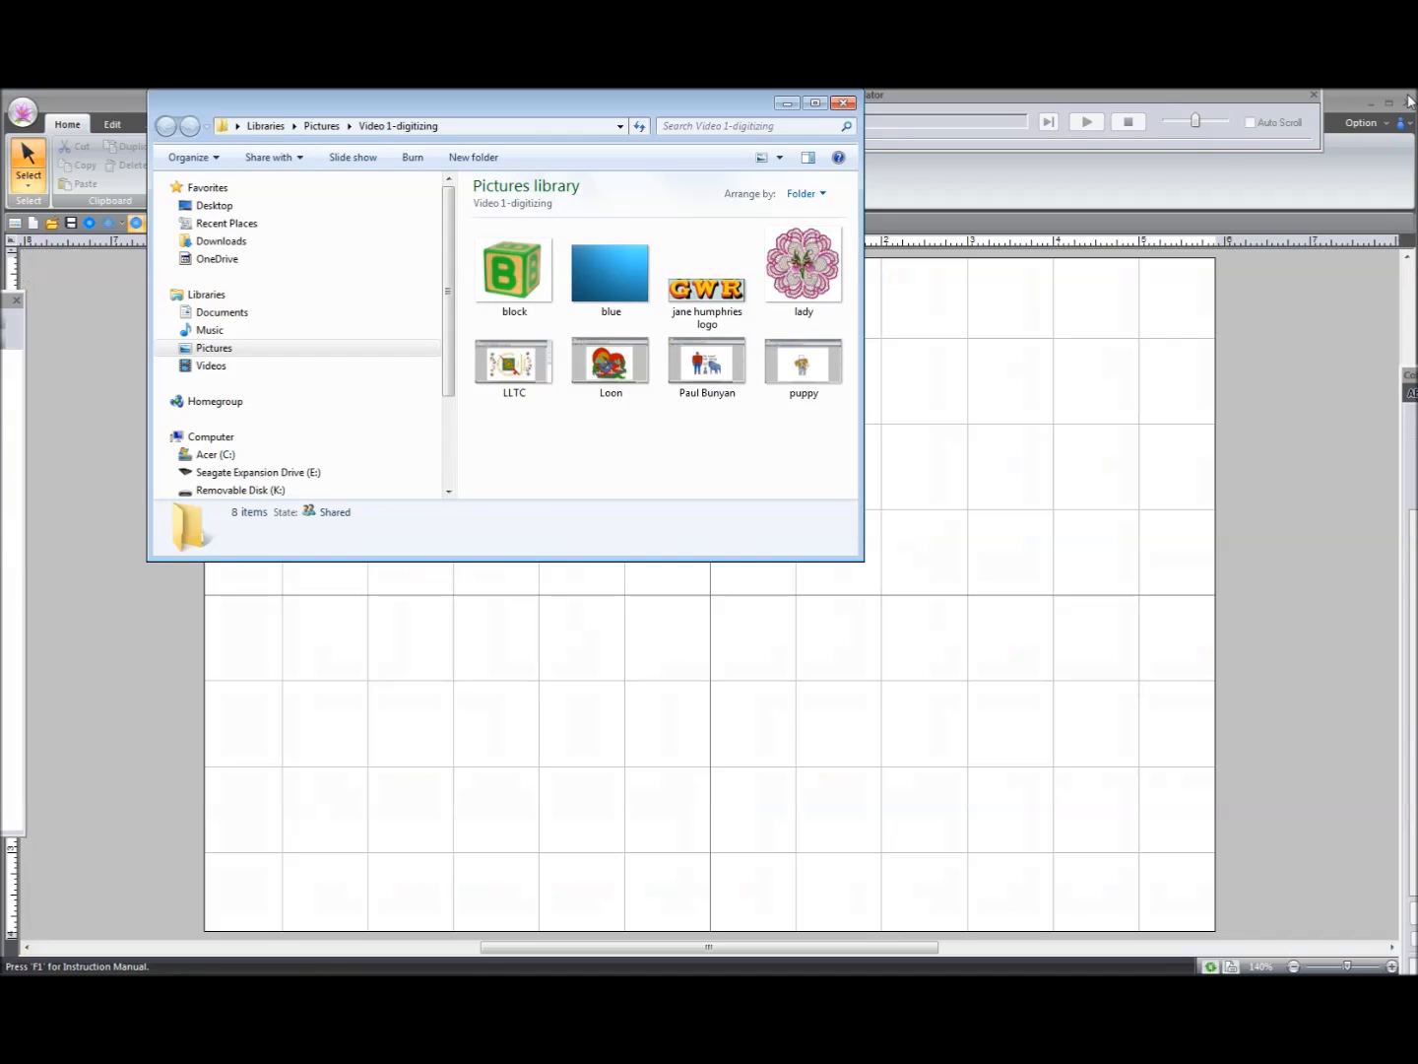
left_click_drag(676, 111, 1016, 349)
left_click(860, 524)
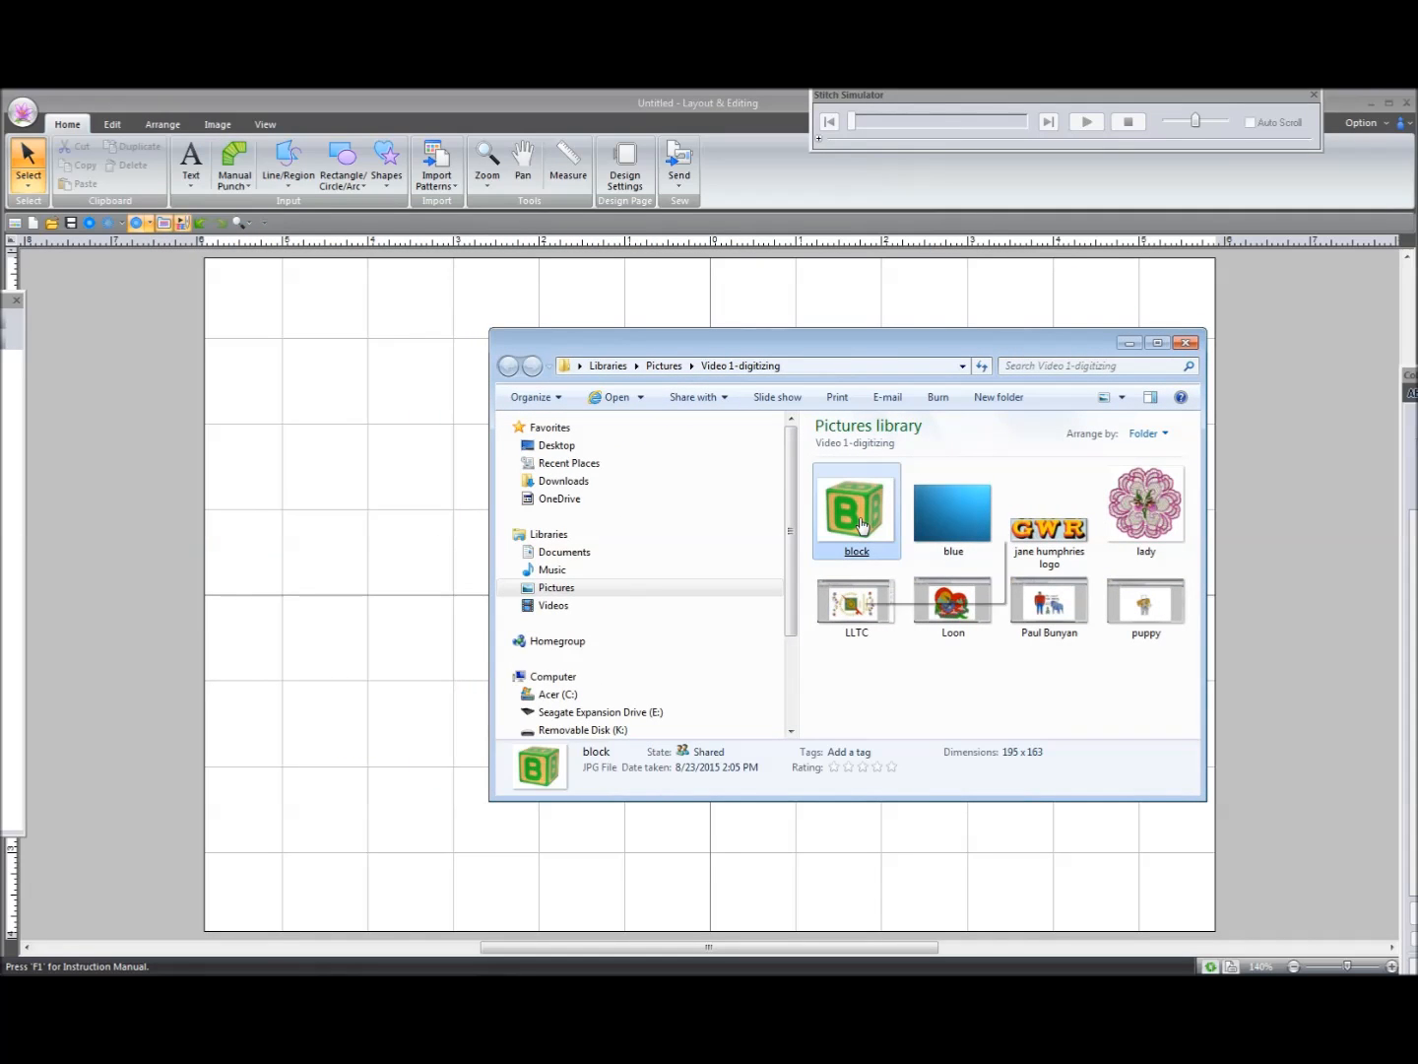
left_click(1186, 344)
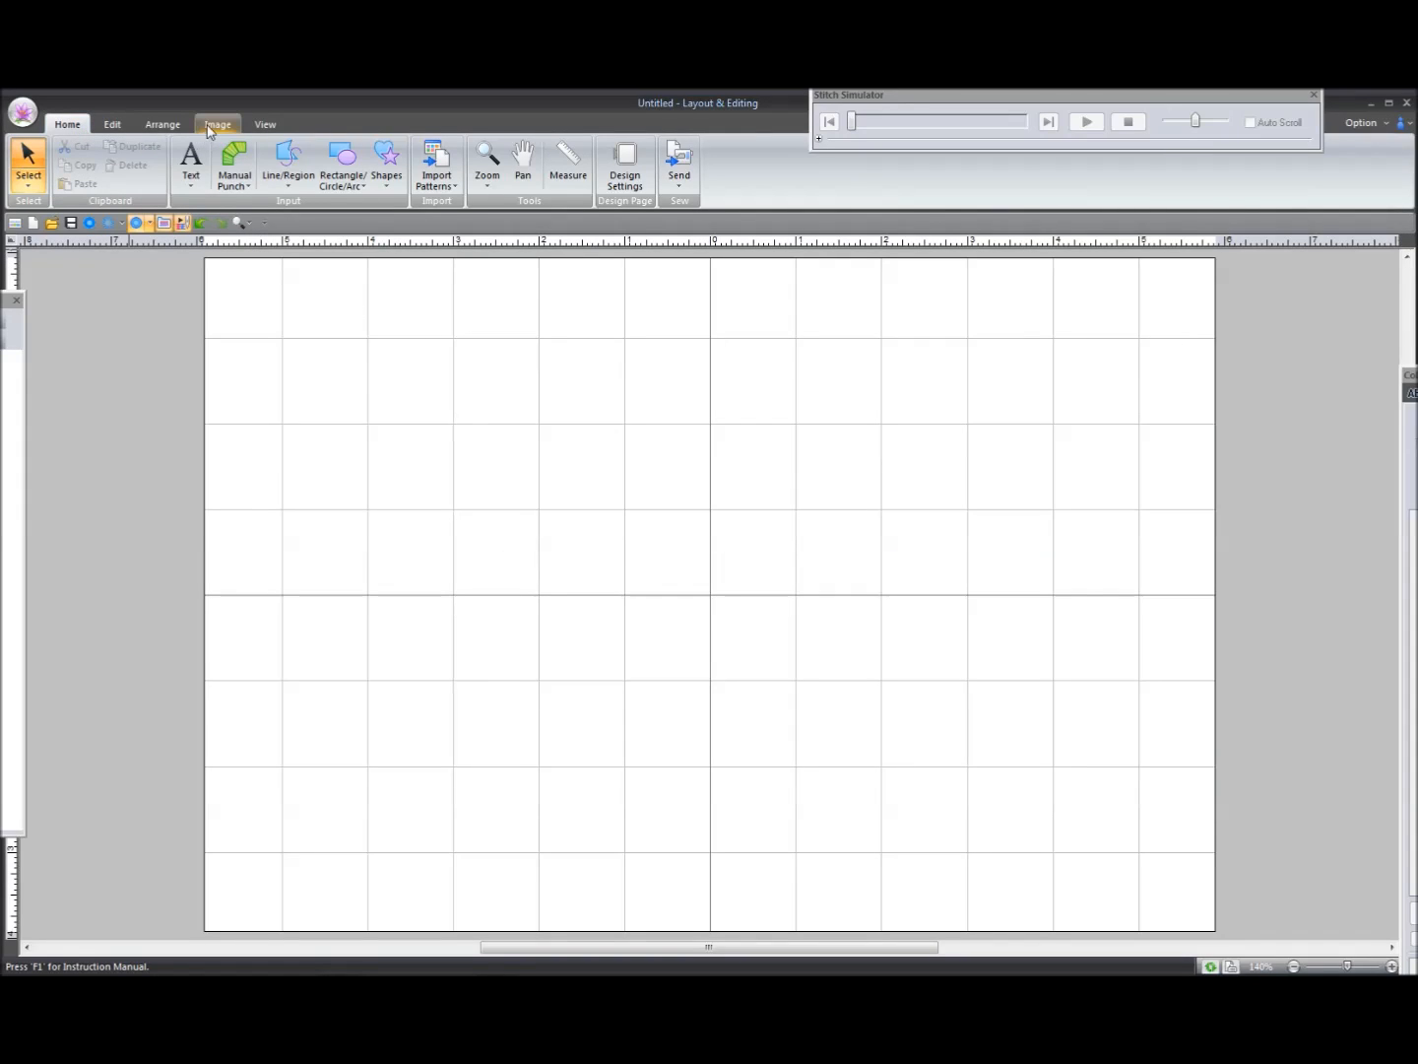
Step: Load the block image file from the Video 1-digitizing folder onto the design page
left_click(215, 125)
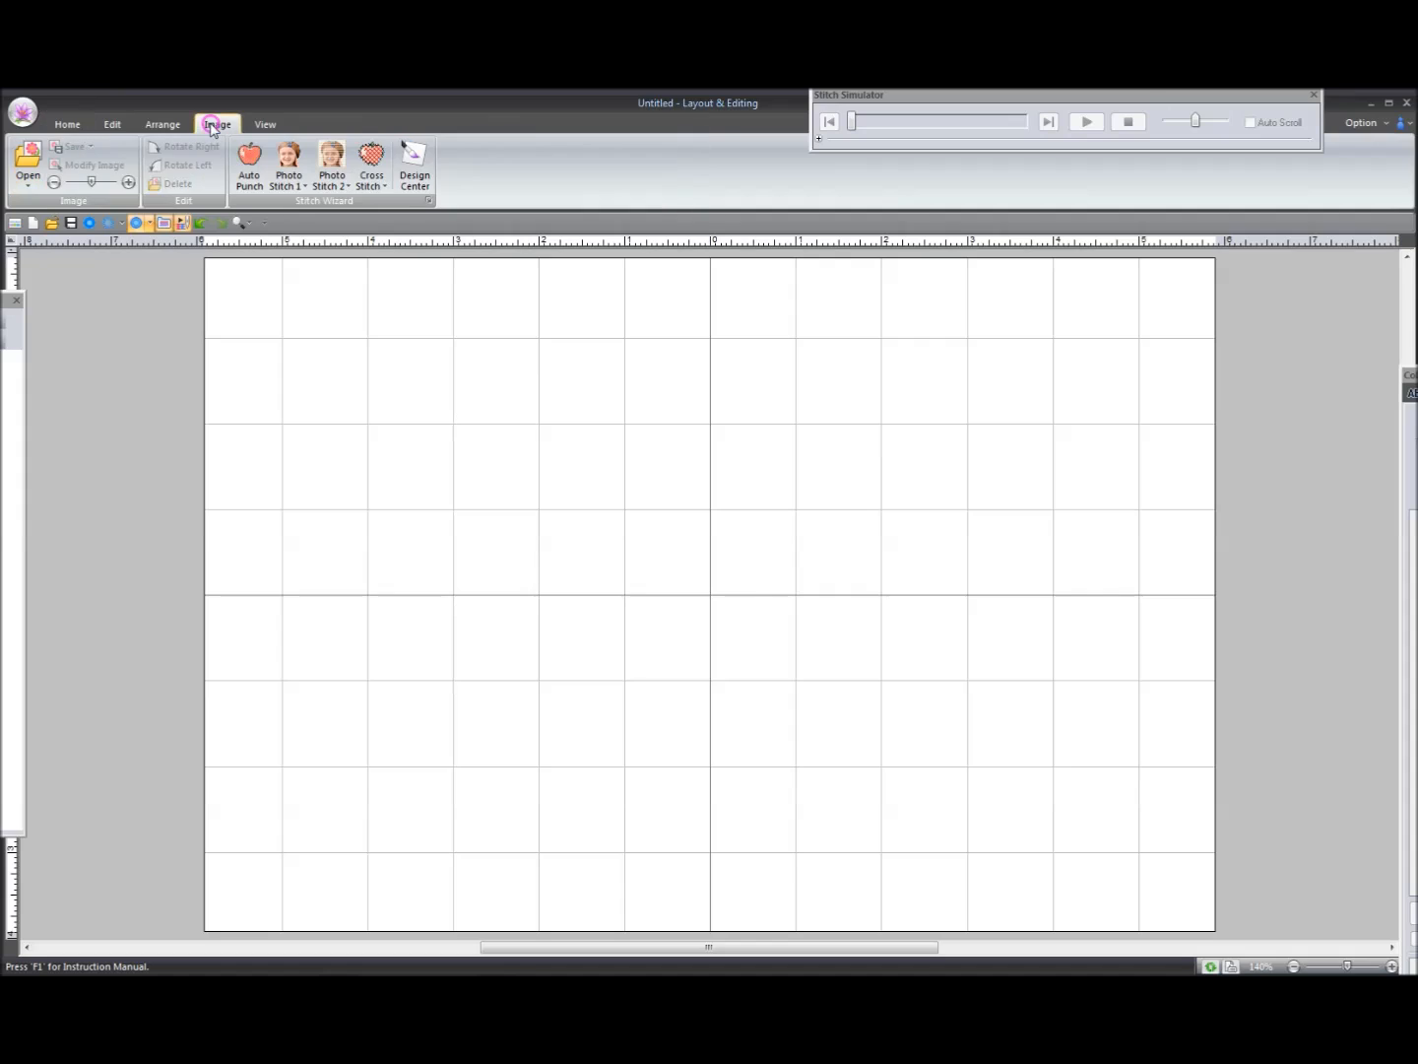
left_click(28, 187)
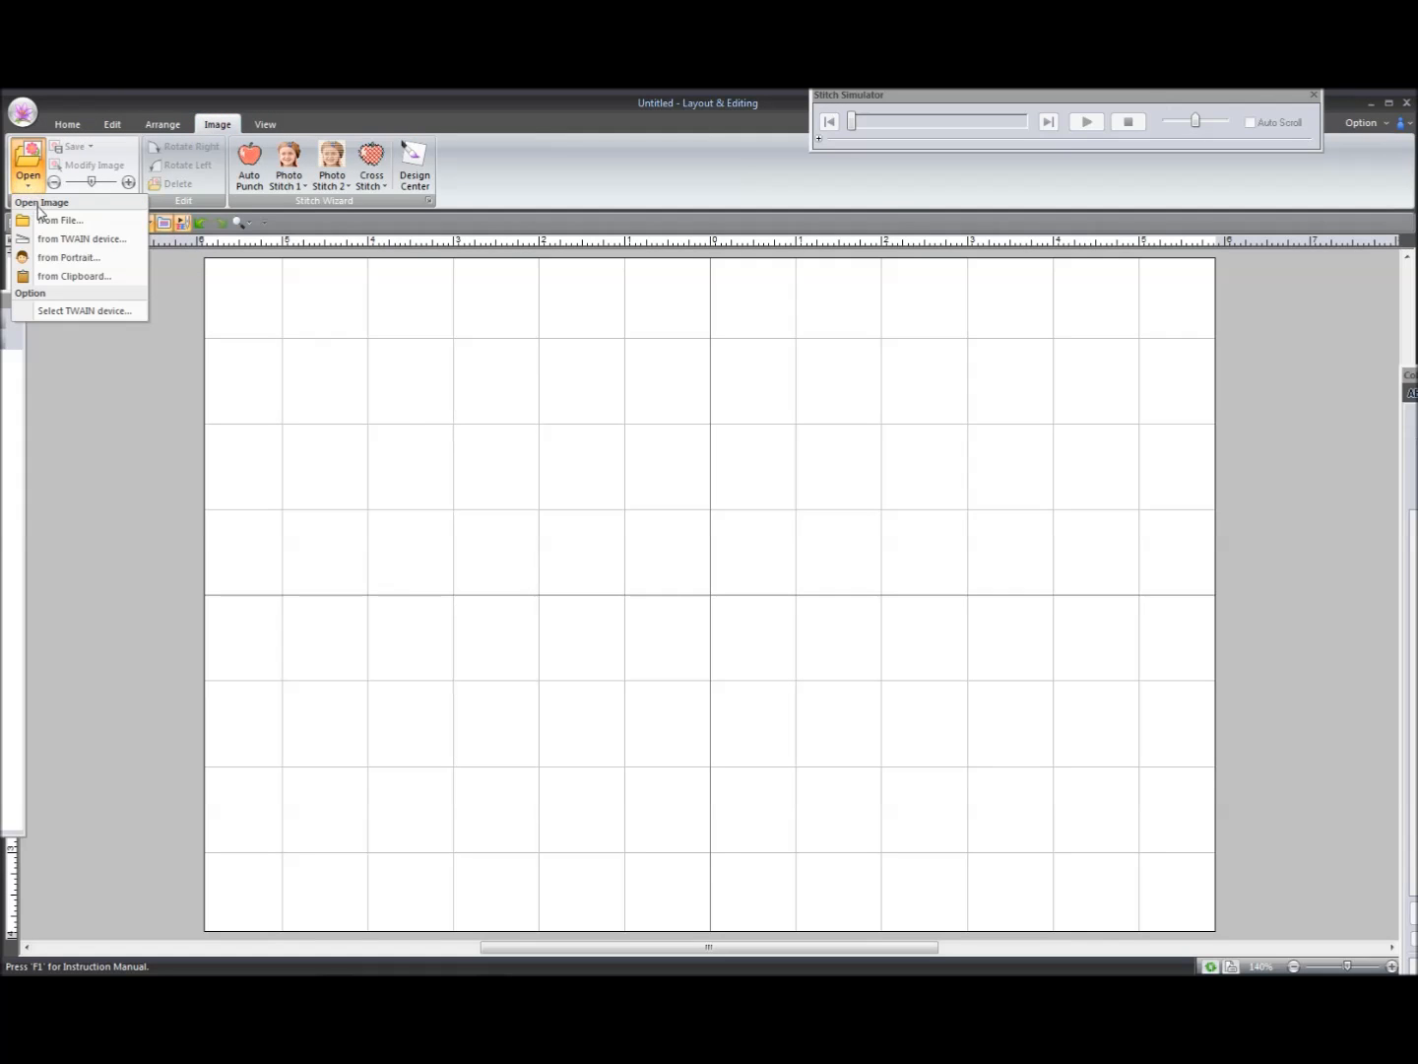
left_click(43, 221)
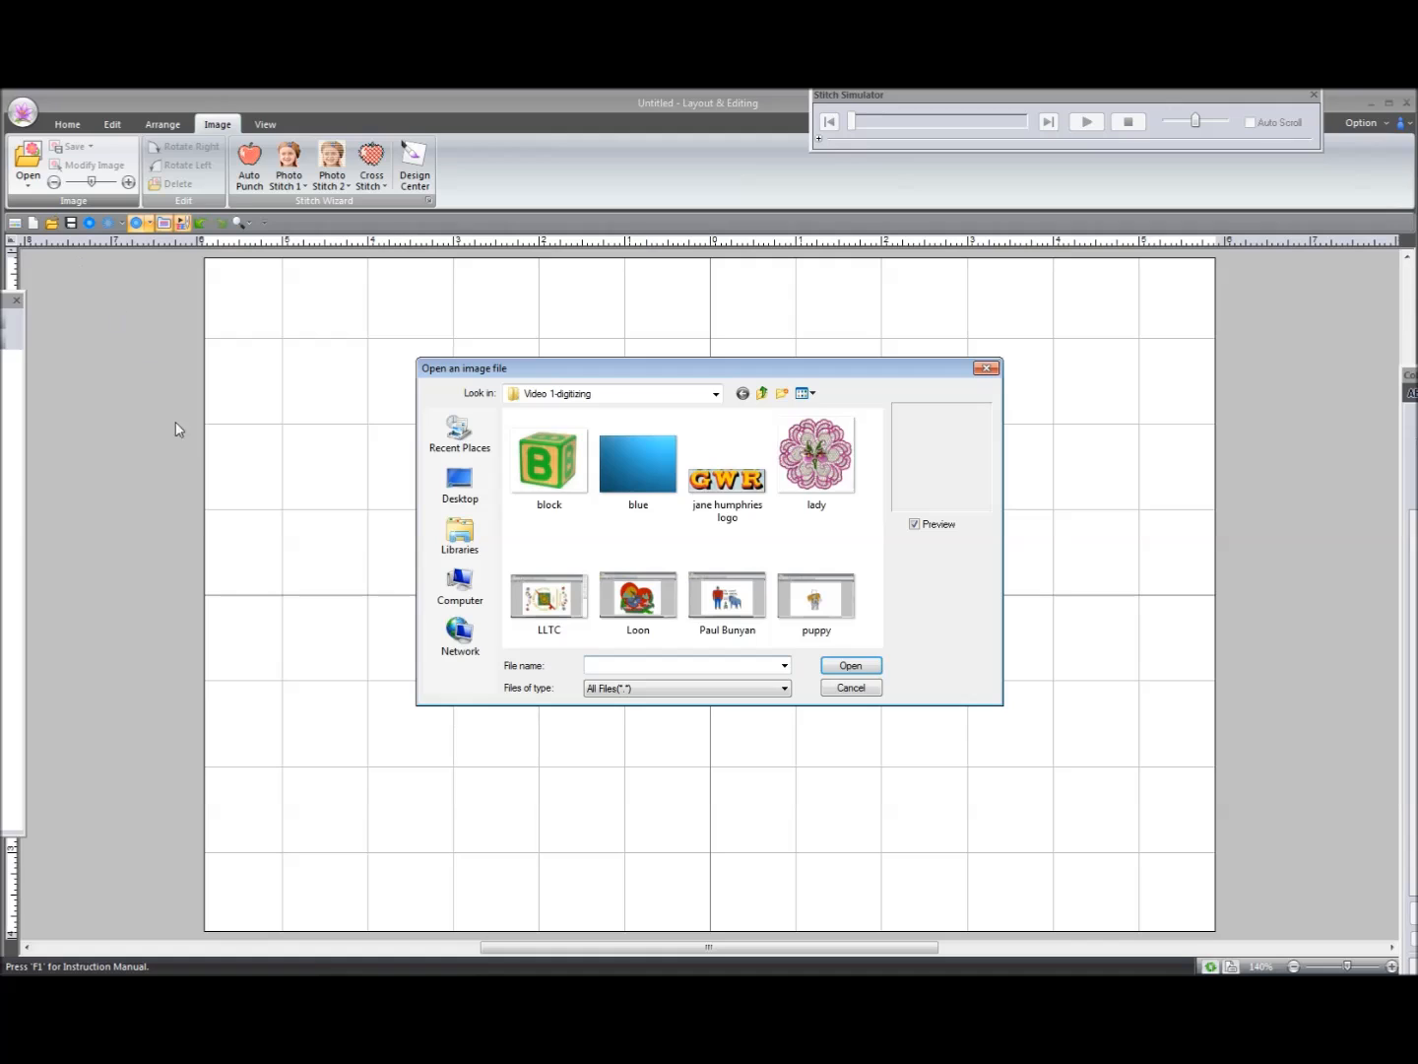
double_click(550, 461)
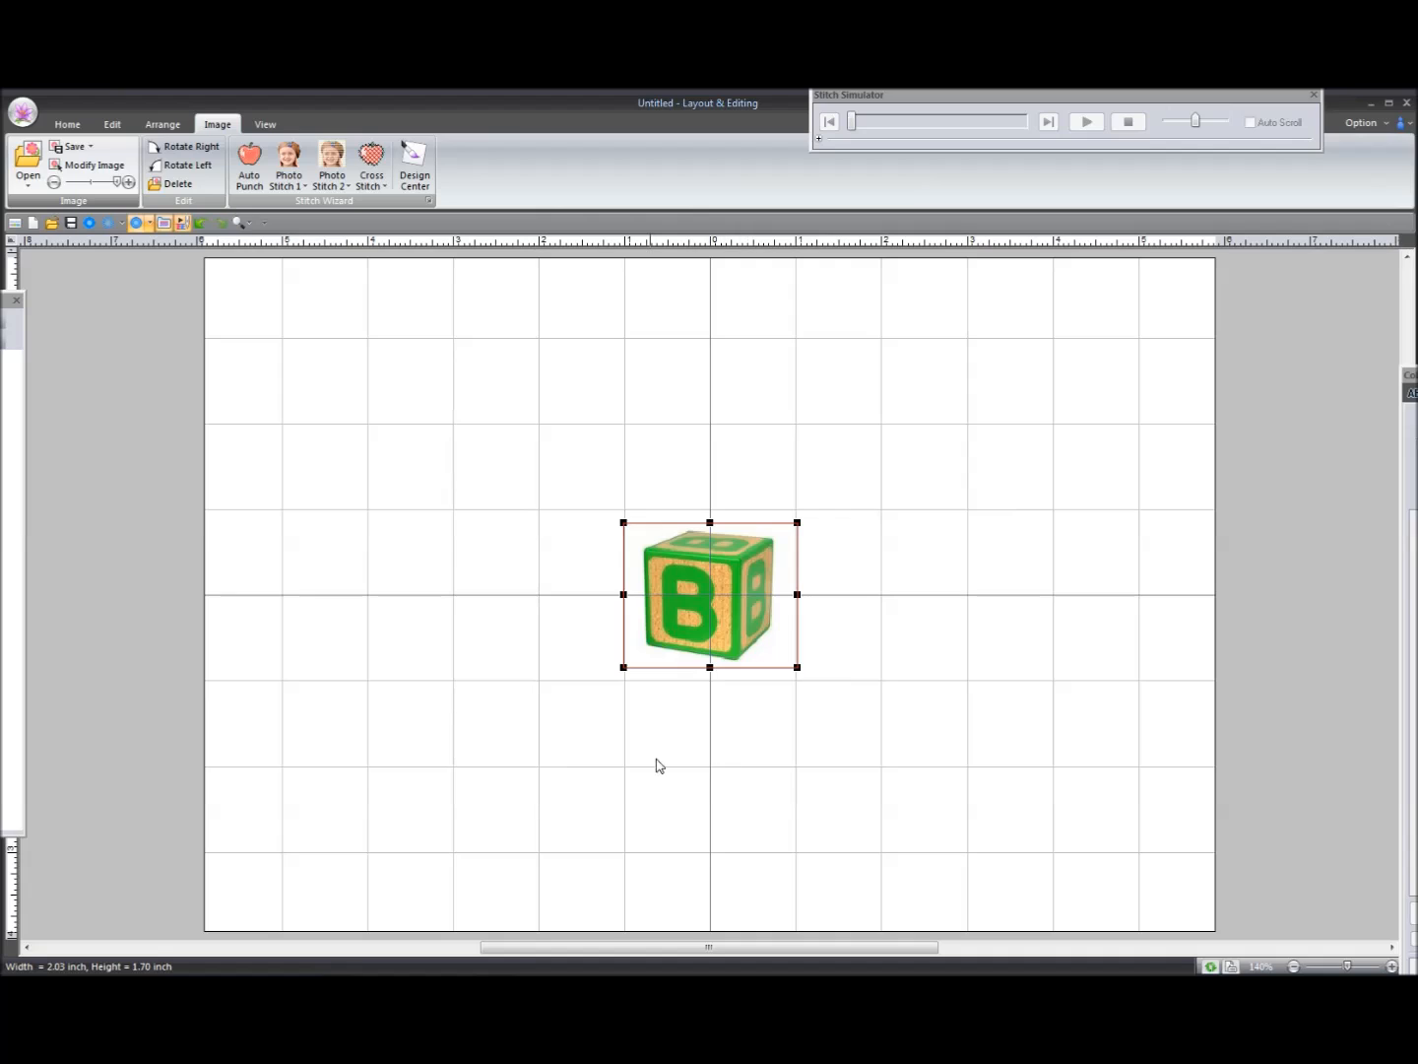
key("alt")
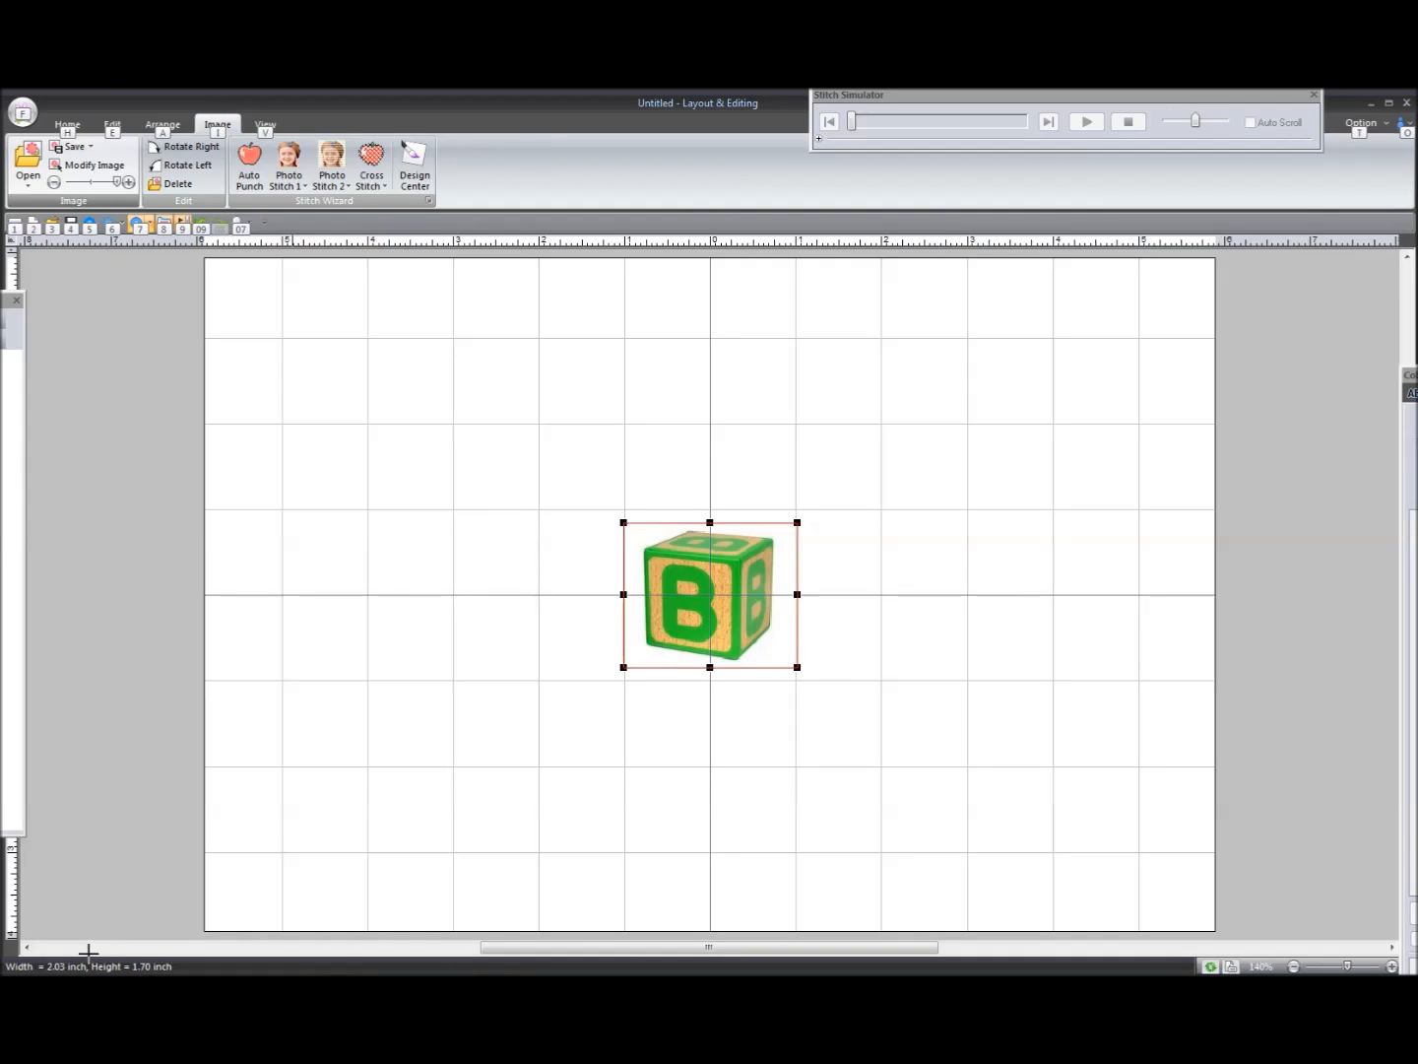
left_click_drag(88, 951, 8, 951)
mouse_move(173, 968)
left_mouse_down()
mouse_move(185, 948)
mouse_move(81, 947)
left_mouse_up()
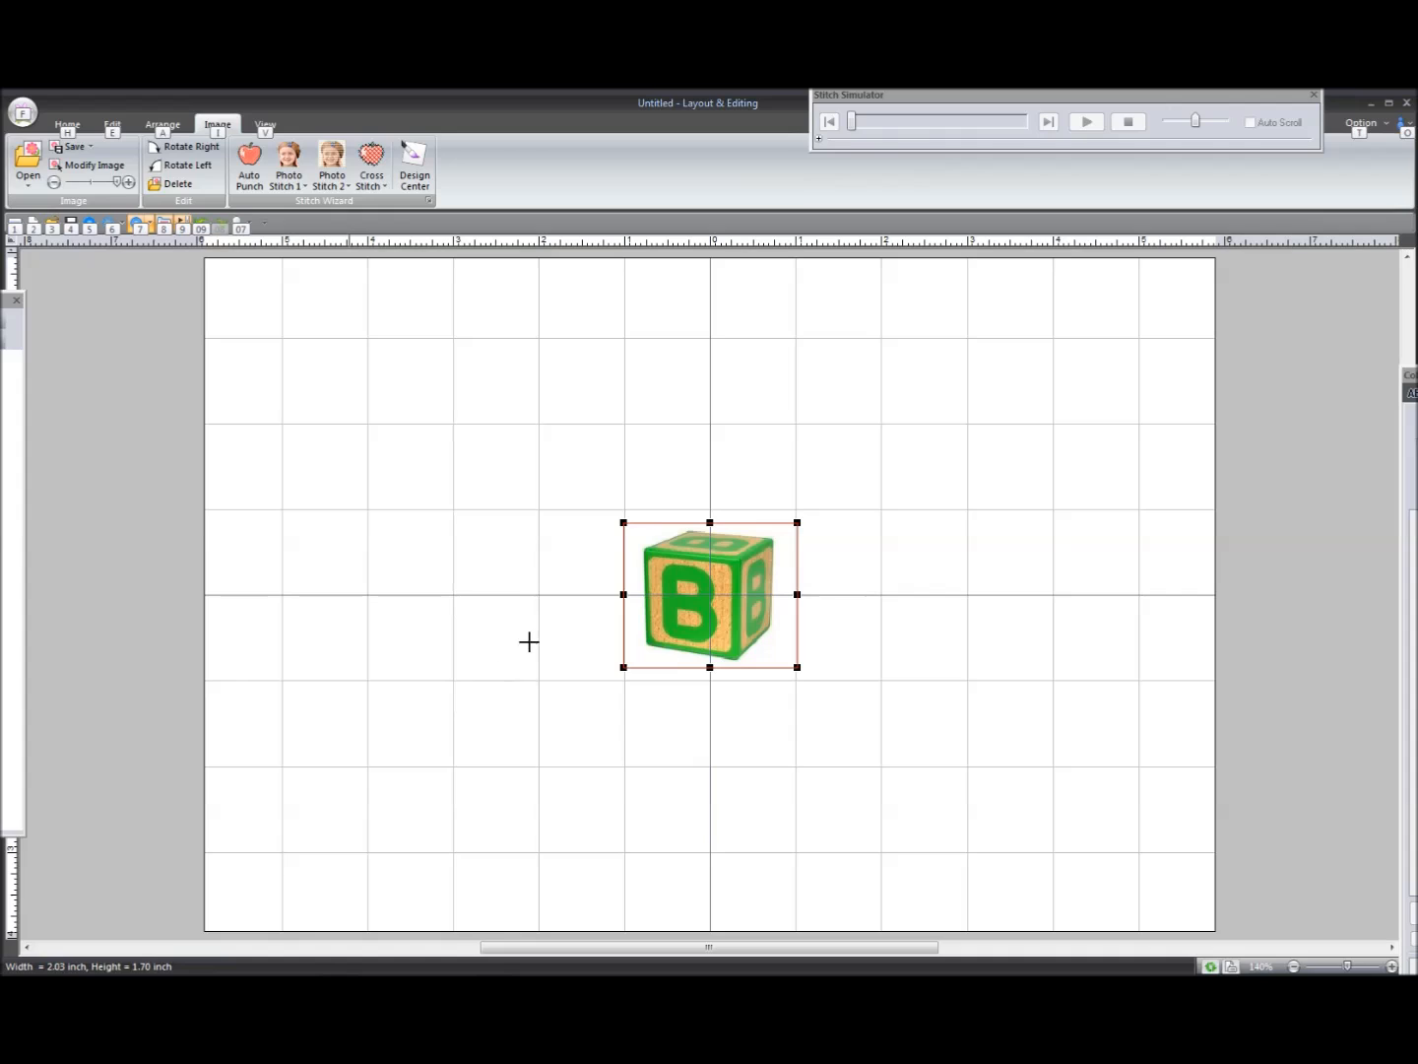
left_click_drag(538, 626, 412, 709)
left_click_drag(440, 620, 517, 726)
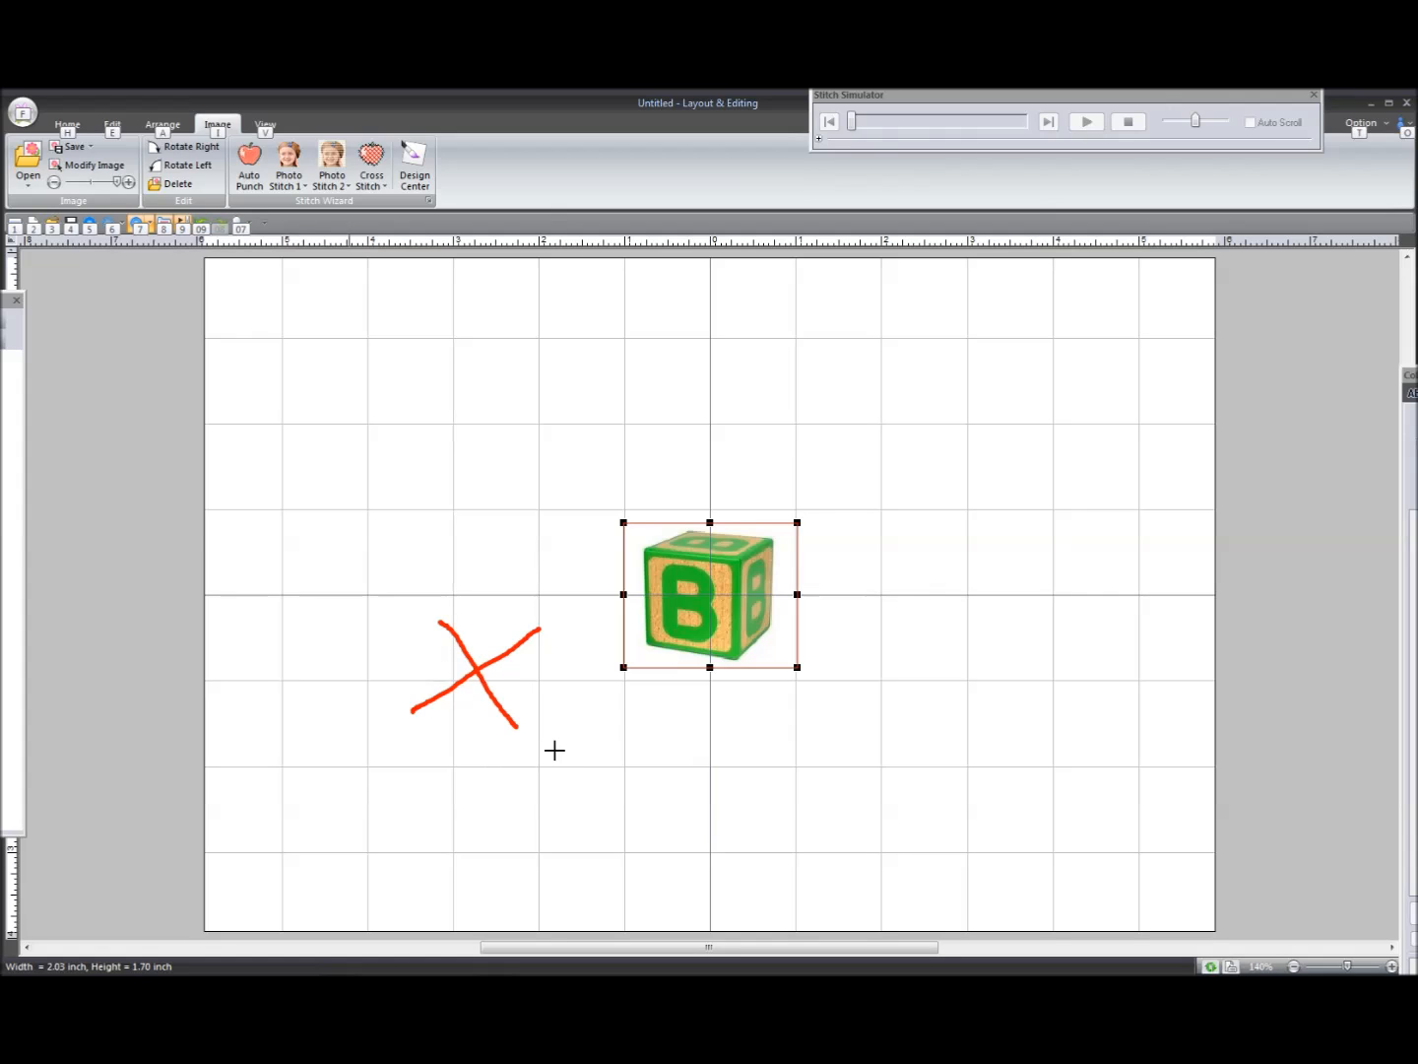
key("Escape")
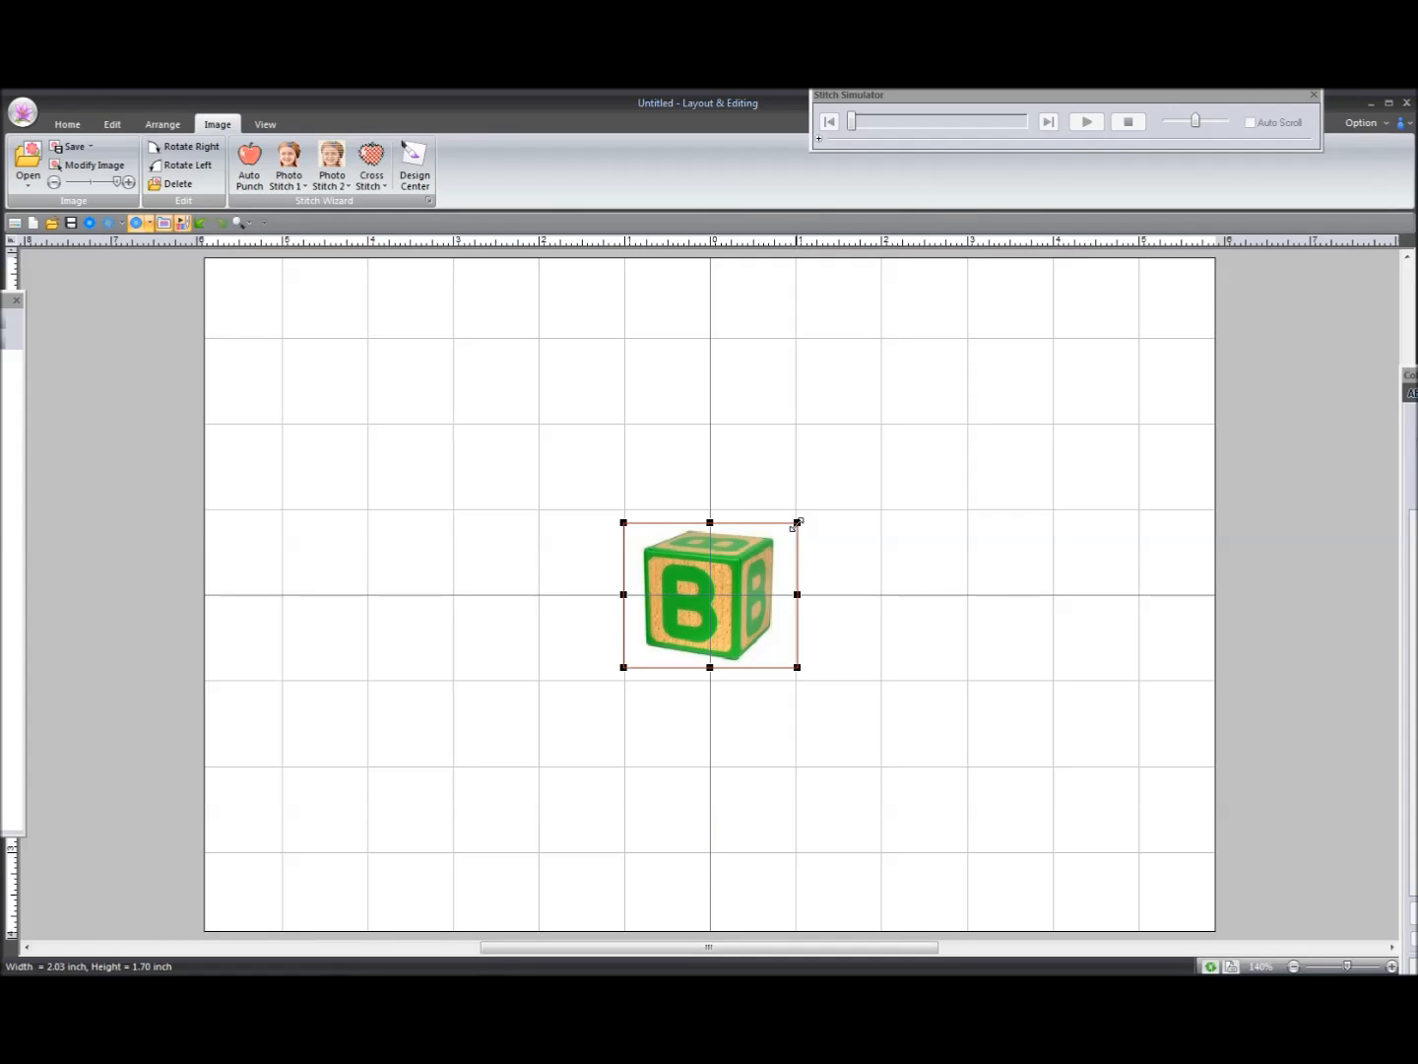
Step: Enlarge the block image to about 4.50 by 3.77 inches and move it near the center of the design page
left_click_drag(798, 522, 1064, 346)
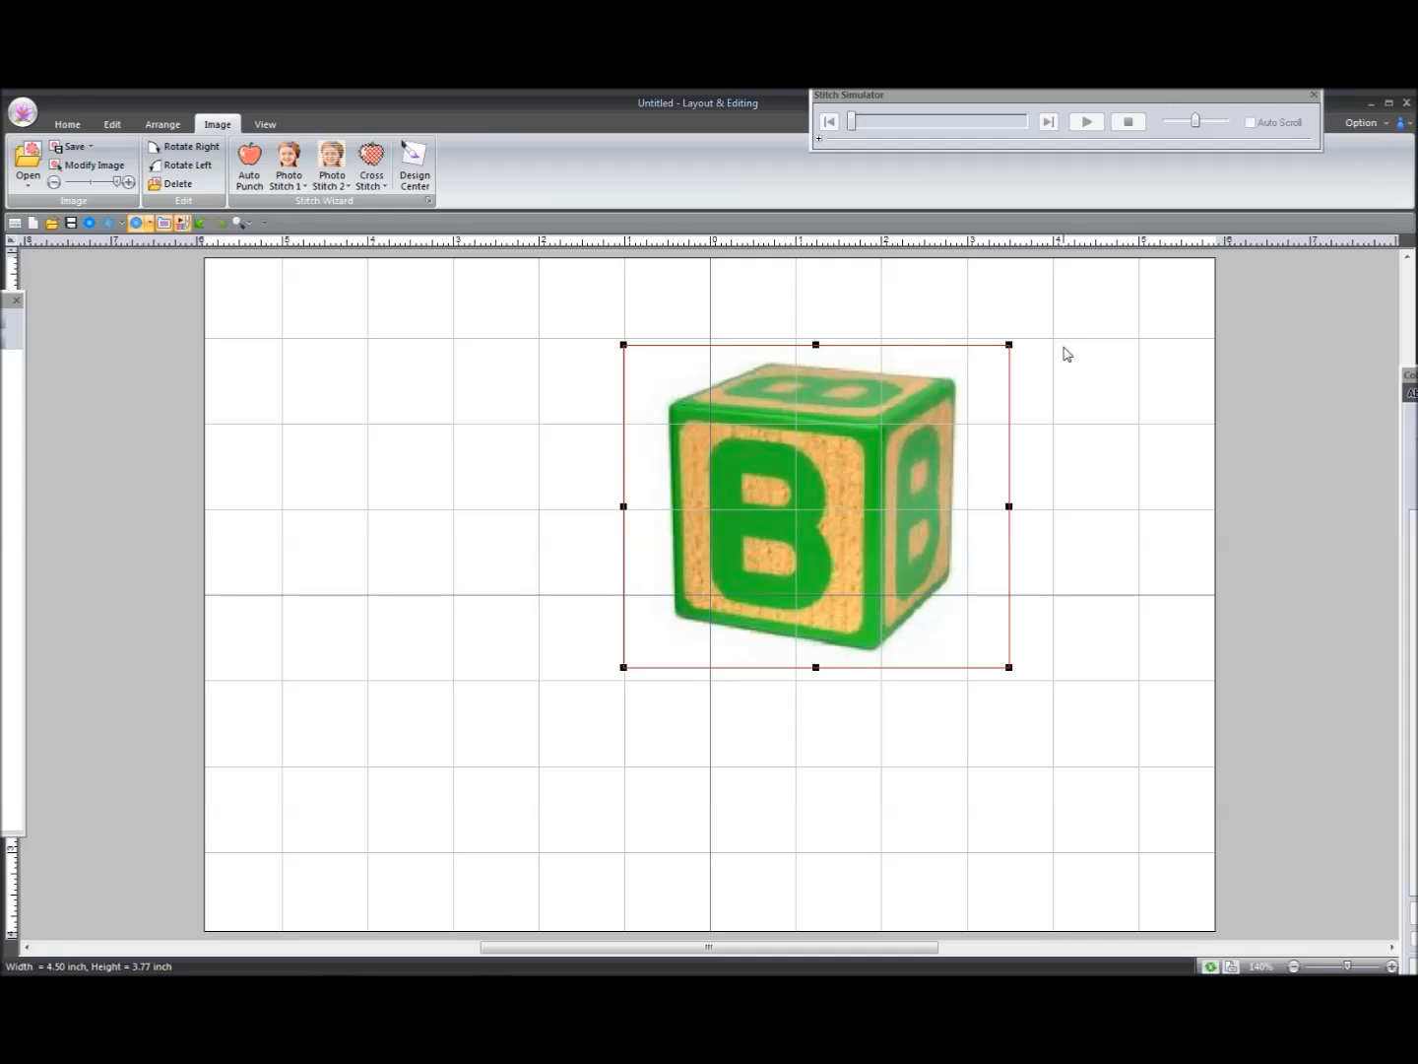
left_click(817, 499)
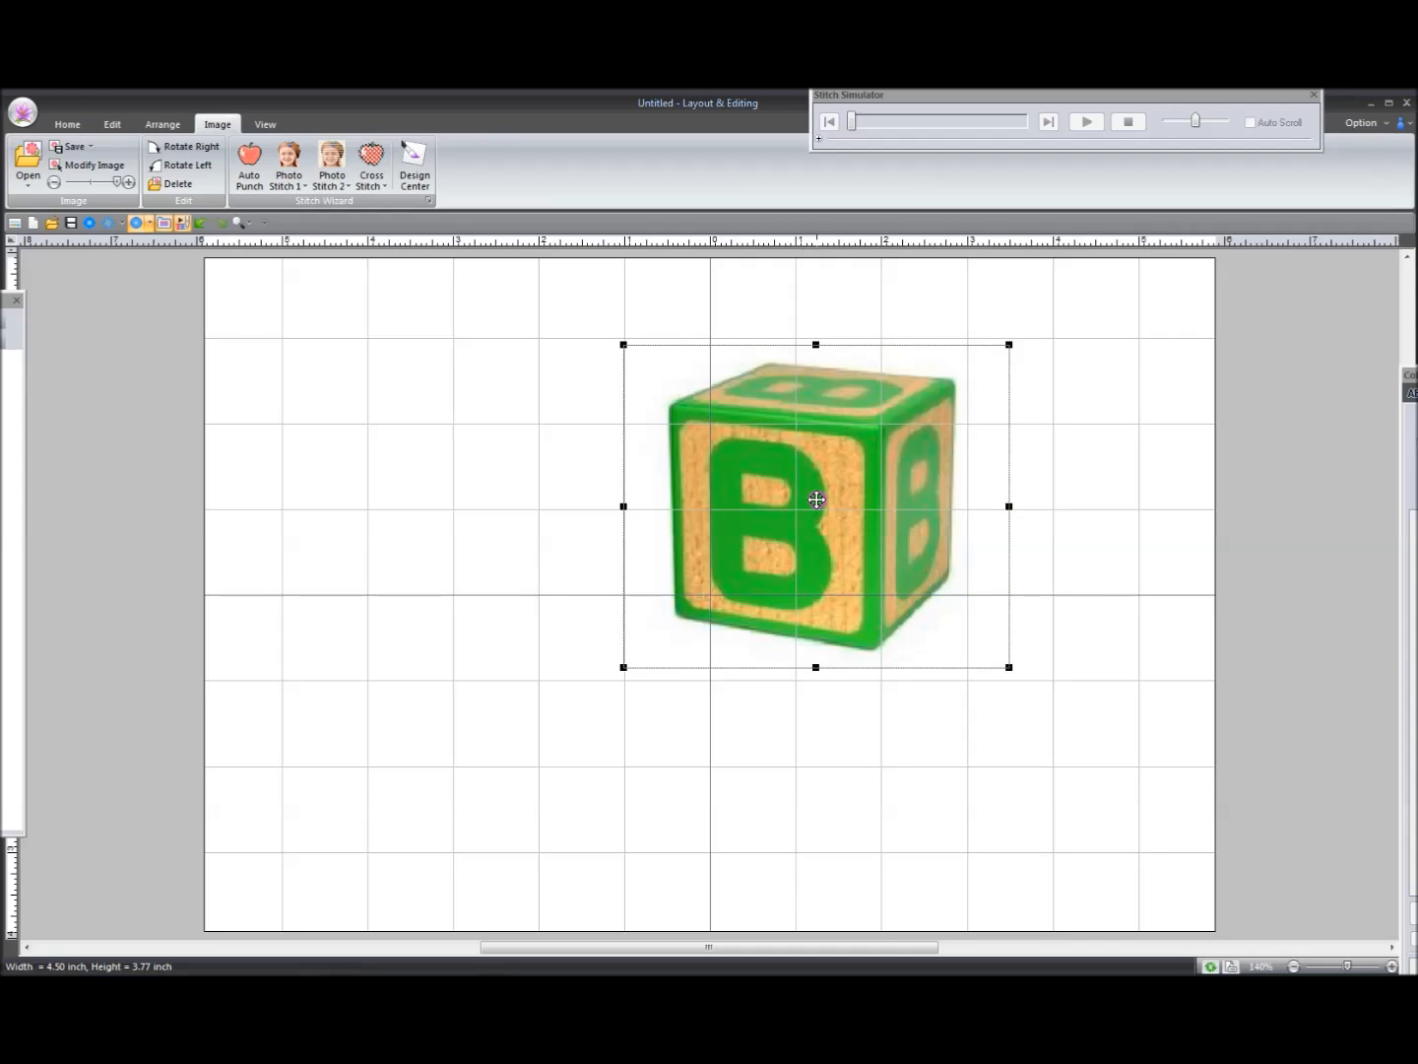
left_click_drag(817, 499, 678, 582)
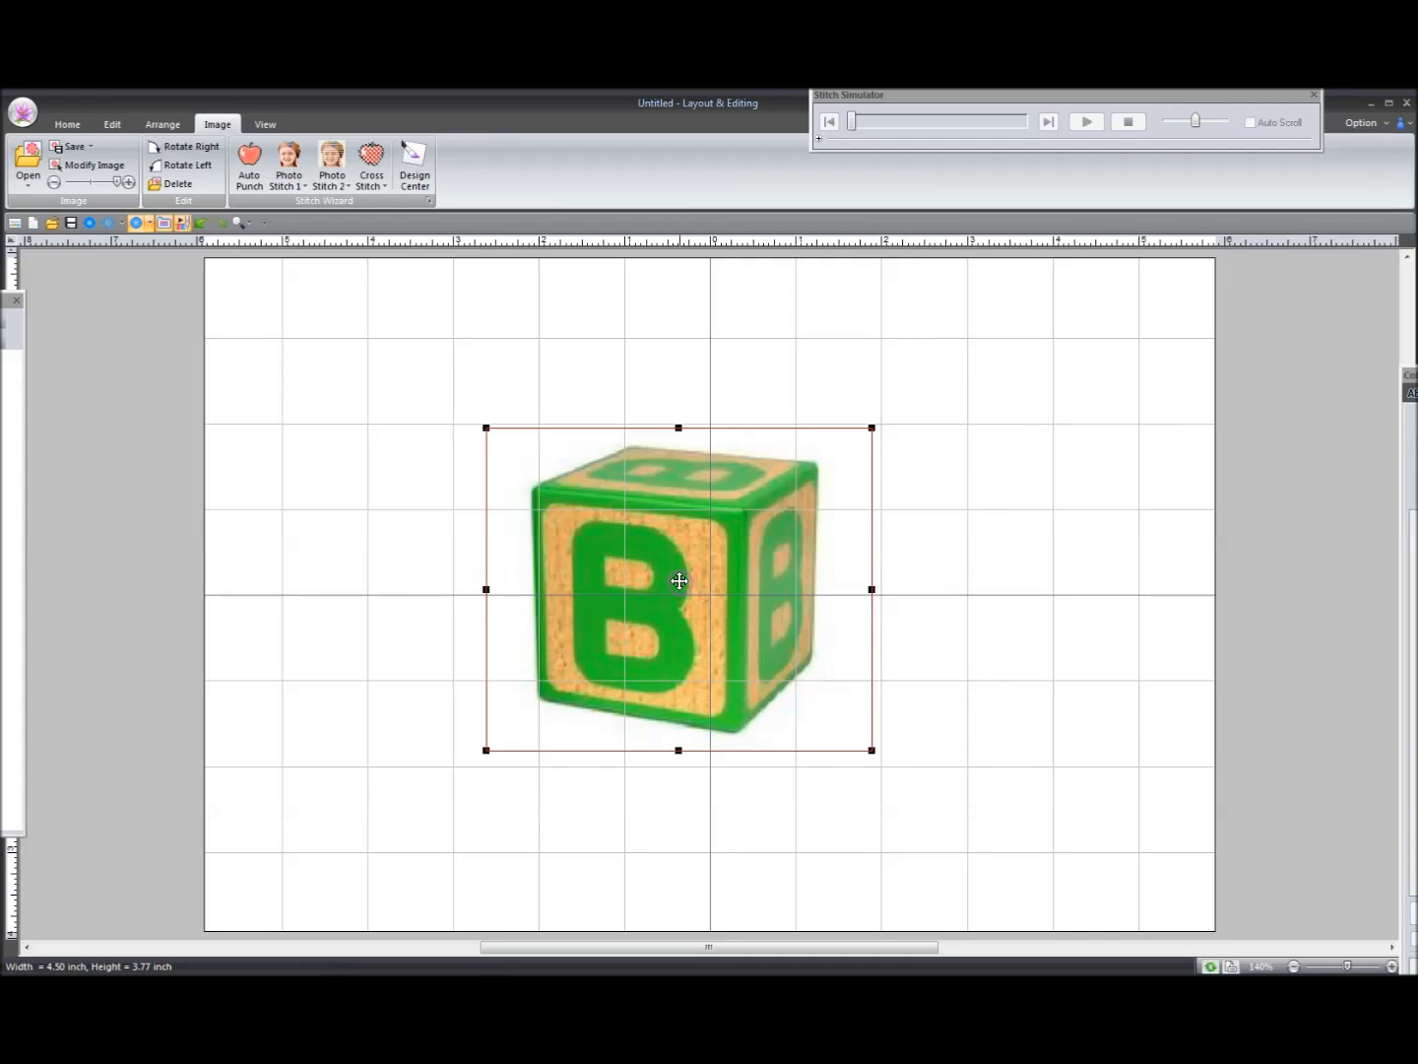
key("alt")
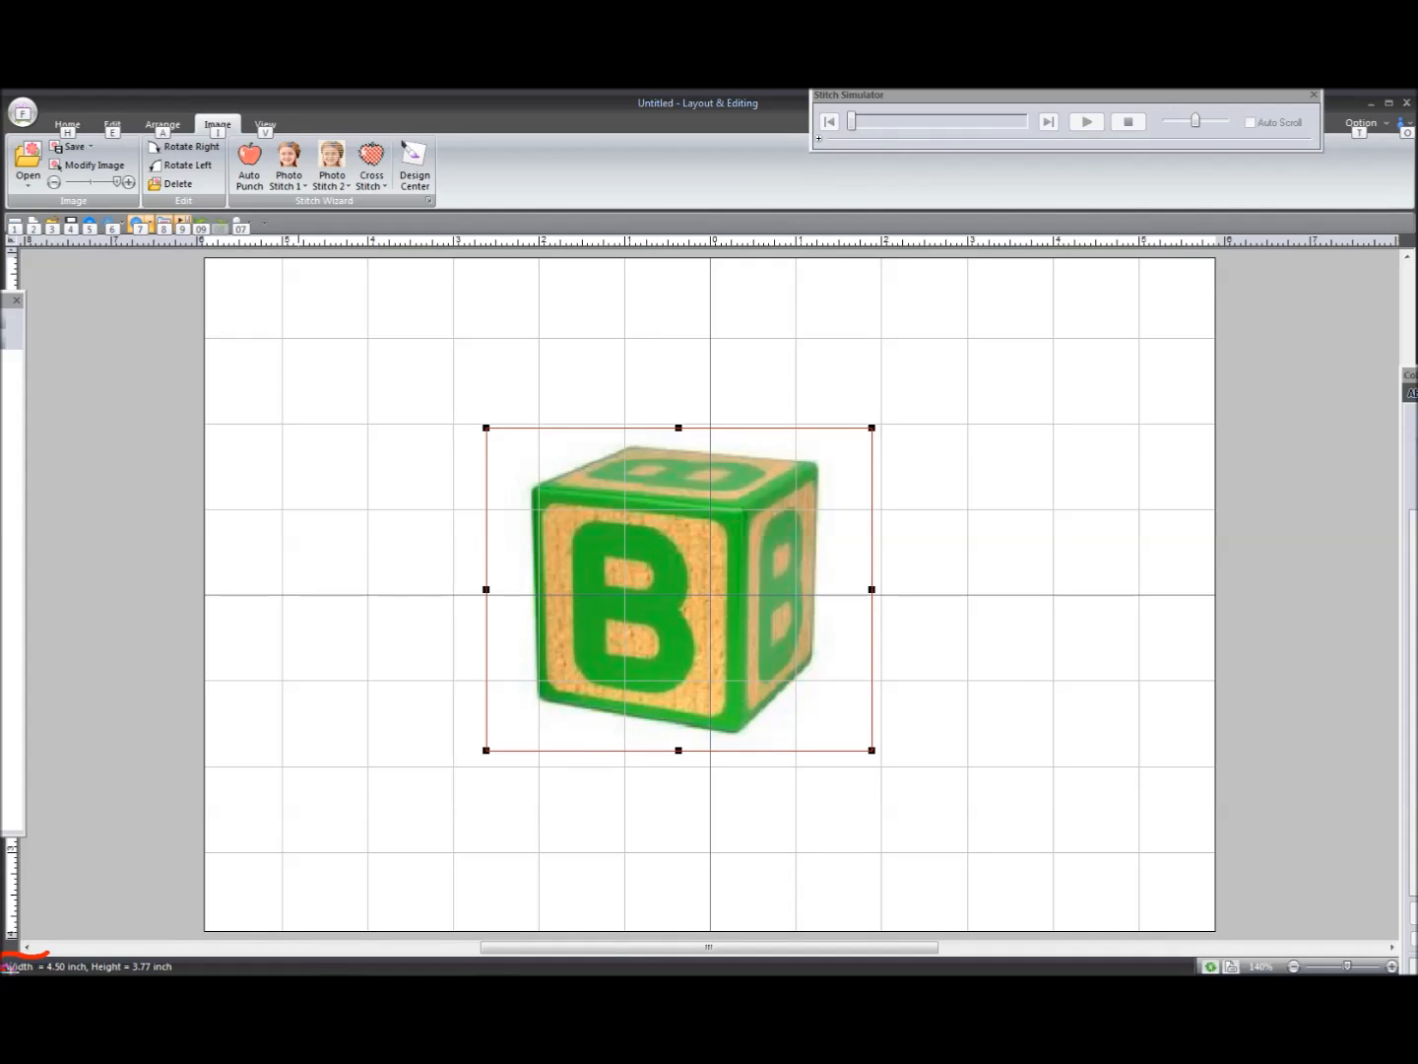
mouse_move(141, 968)
left_mouse_down()
mouse_move(201, 963)
mouse_move(180, 942)
mouse_move(110, 936)
mouse_move(49, 952)
left_mouse_up()
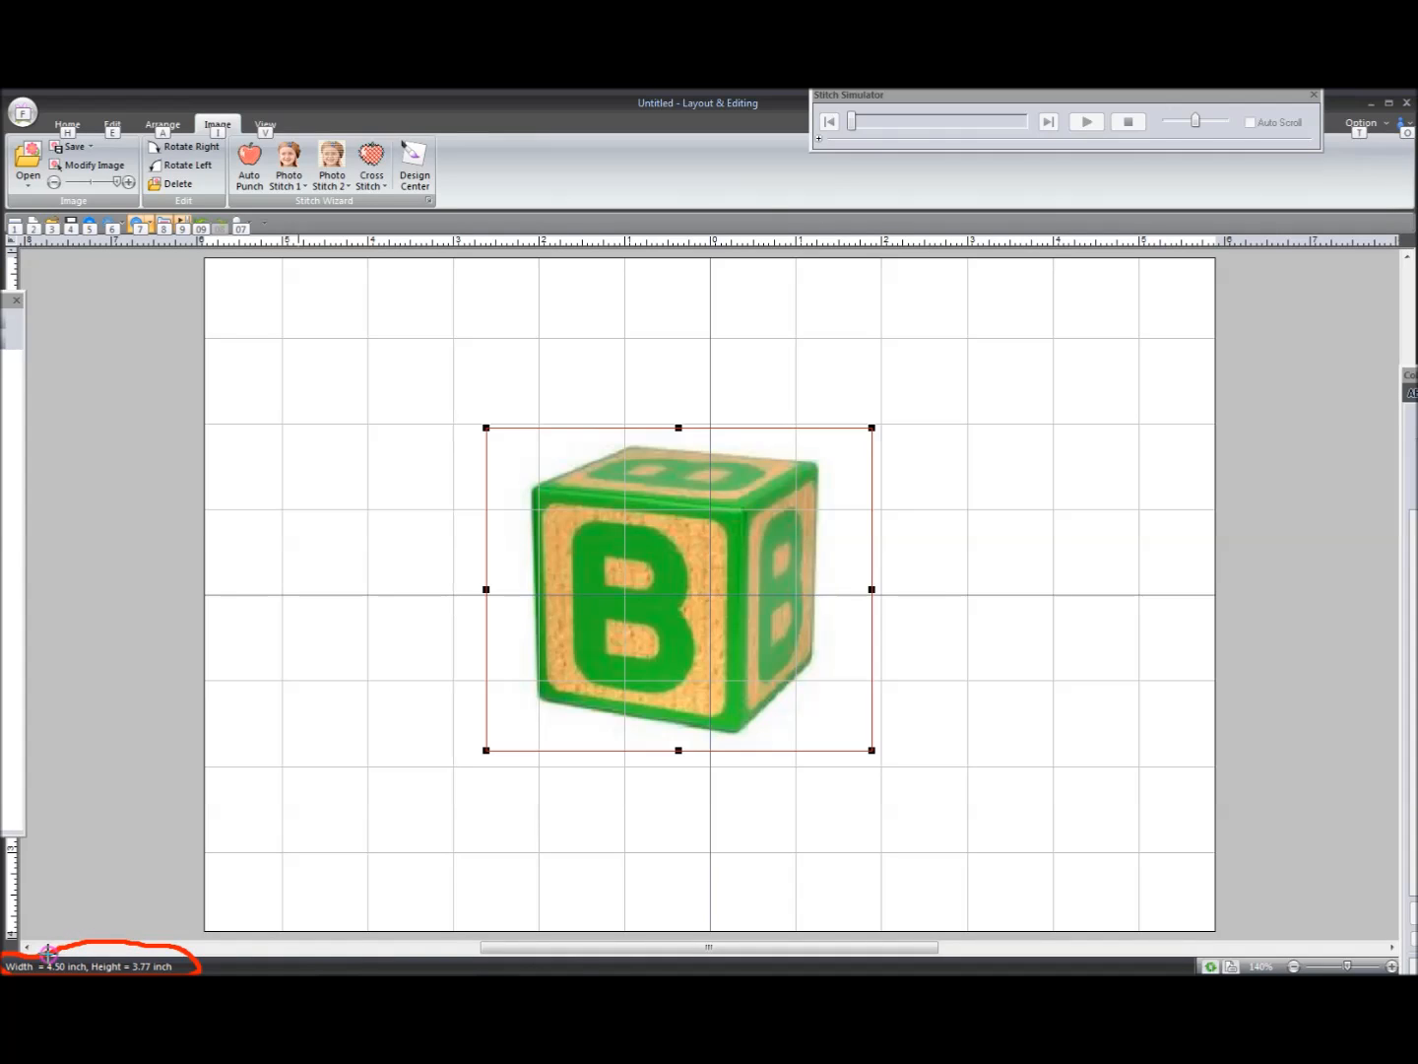
key("Escape")
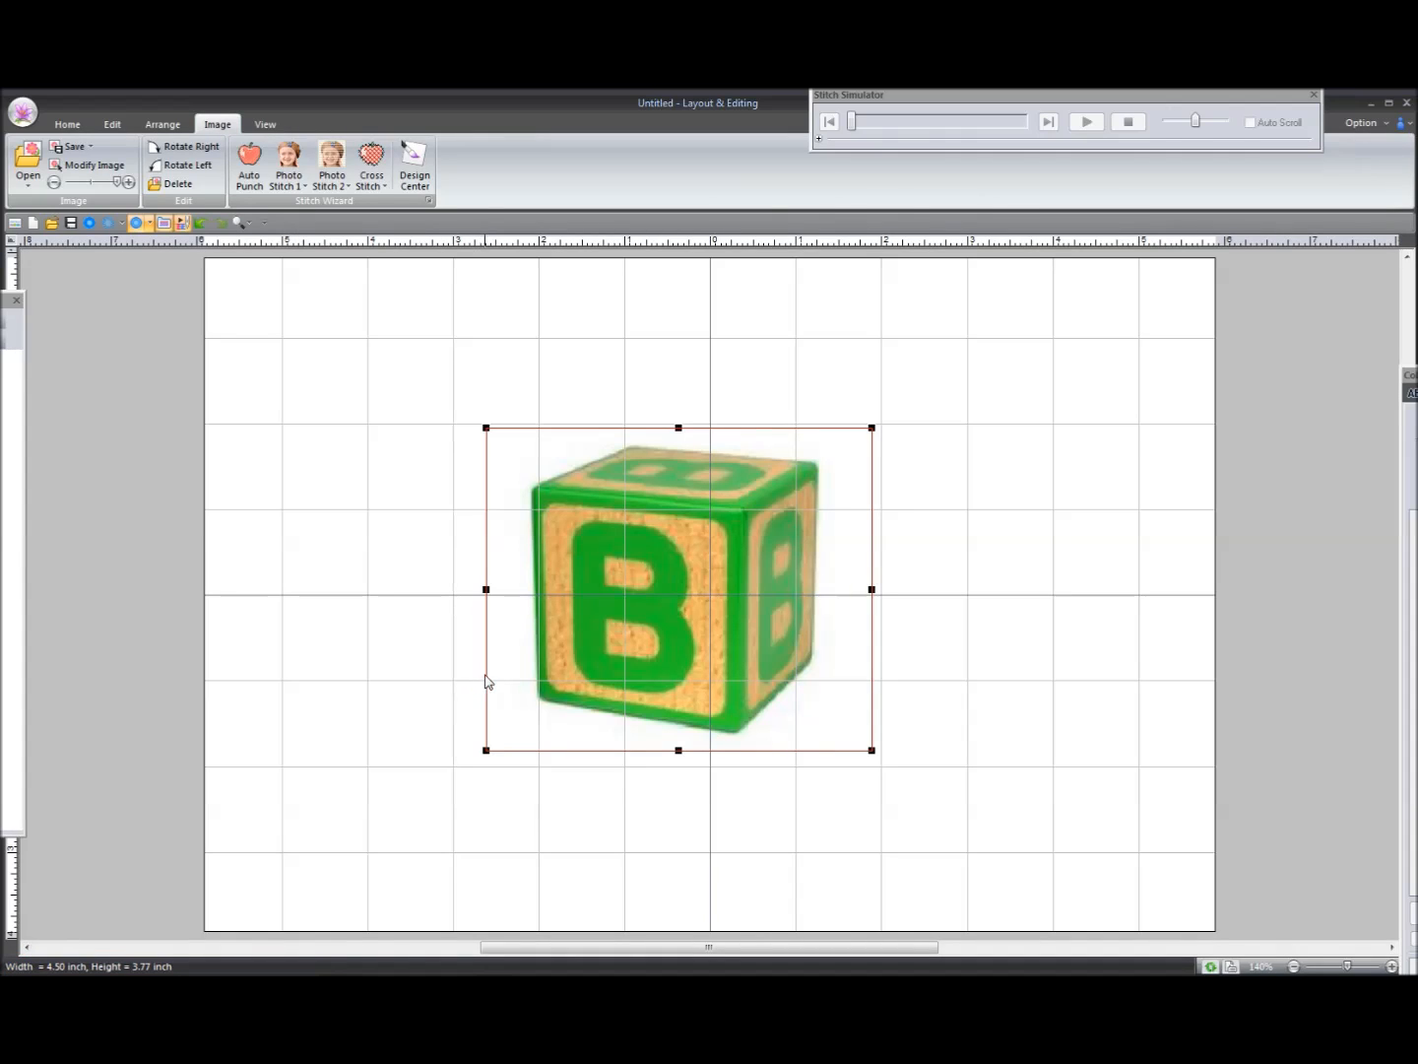
Step: Deselect the block image, start the closed straight-line region tool and bring the Color palette fully into view
left_click(433, 727)
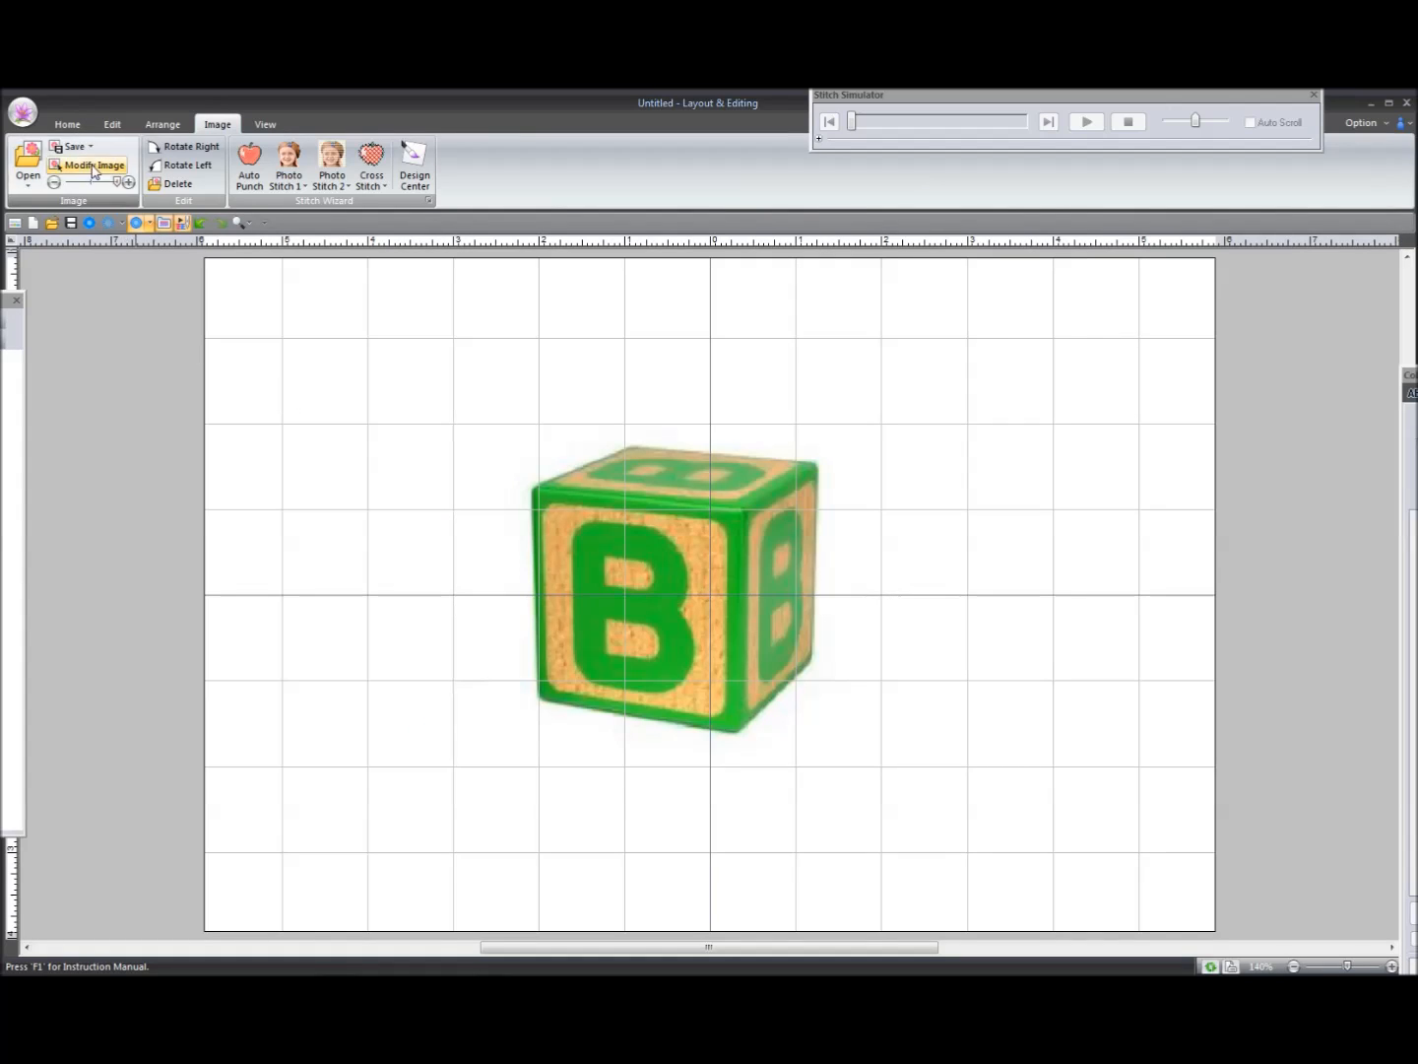
left_click(69, 129)
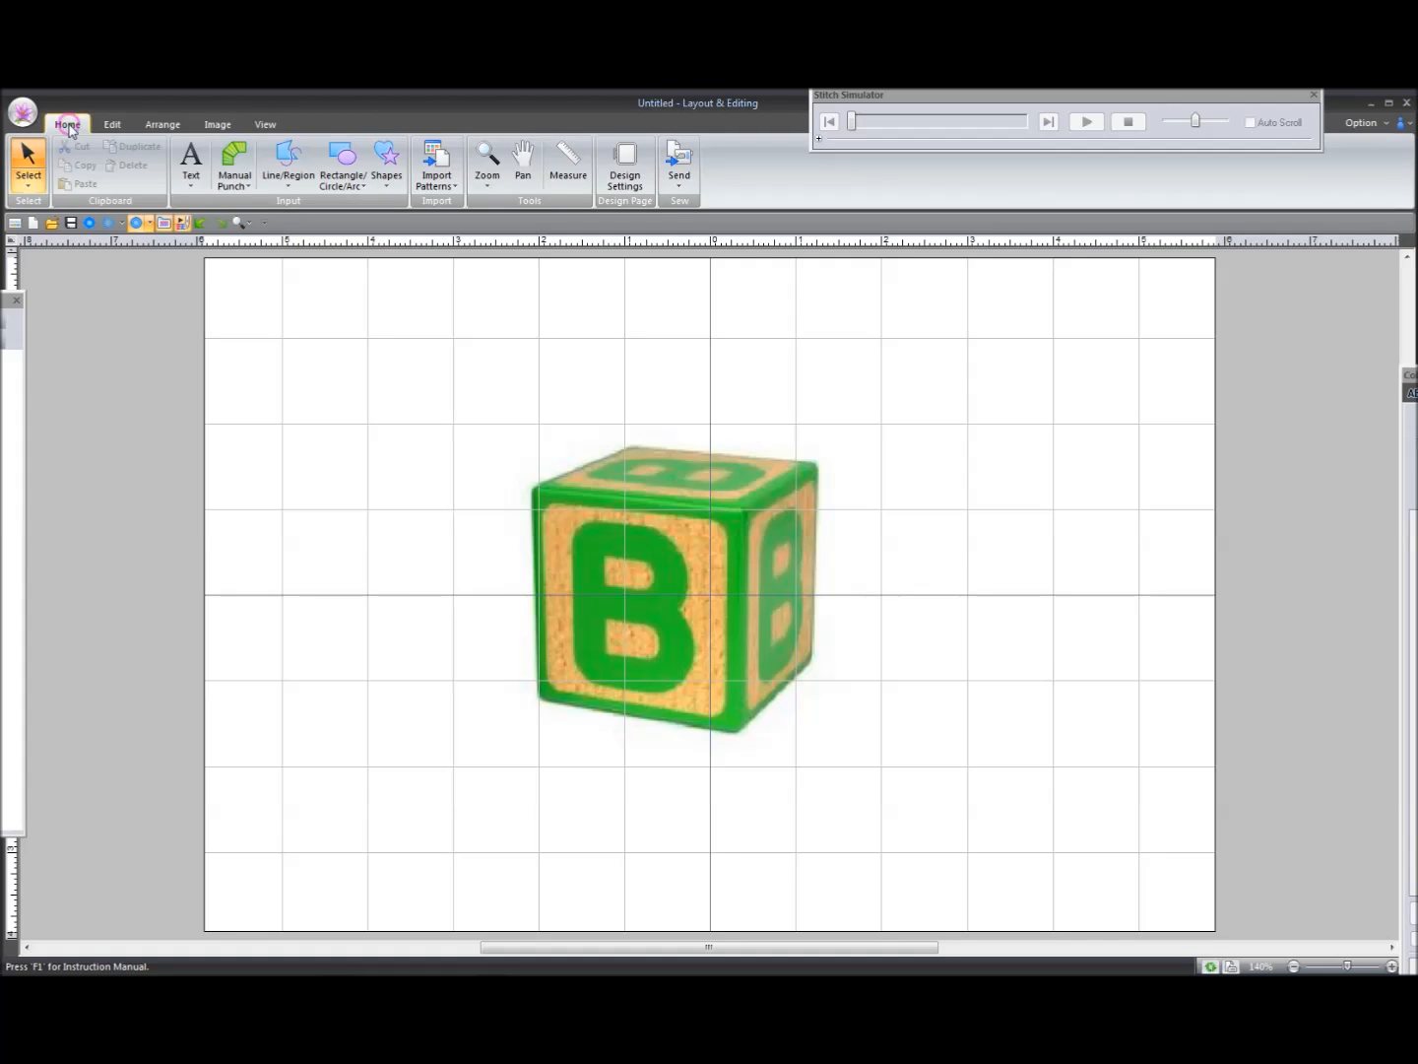
left_click(291, 188)
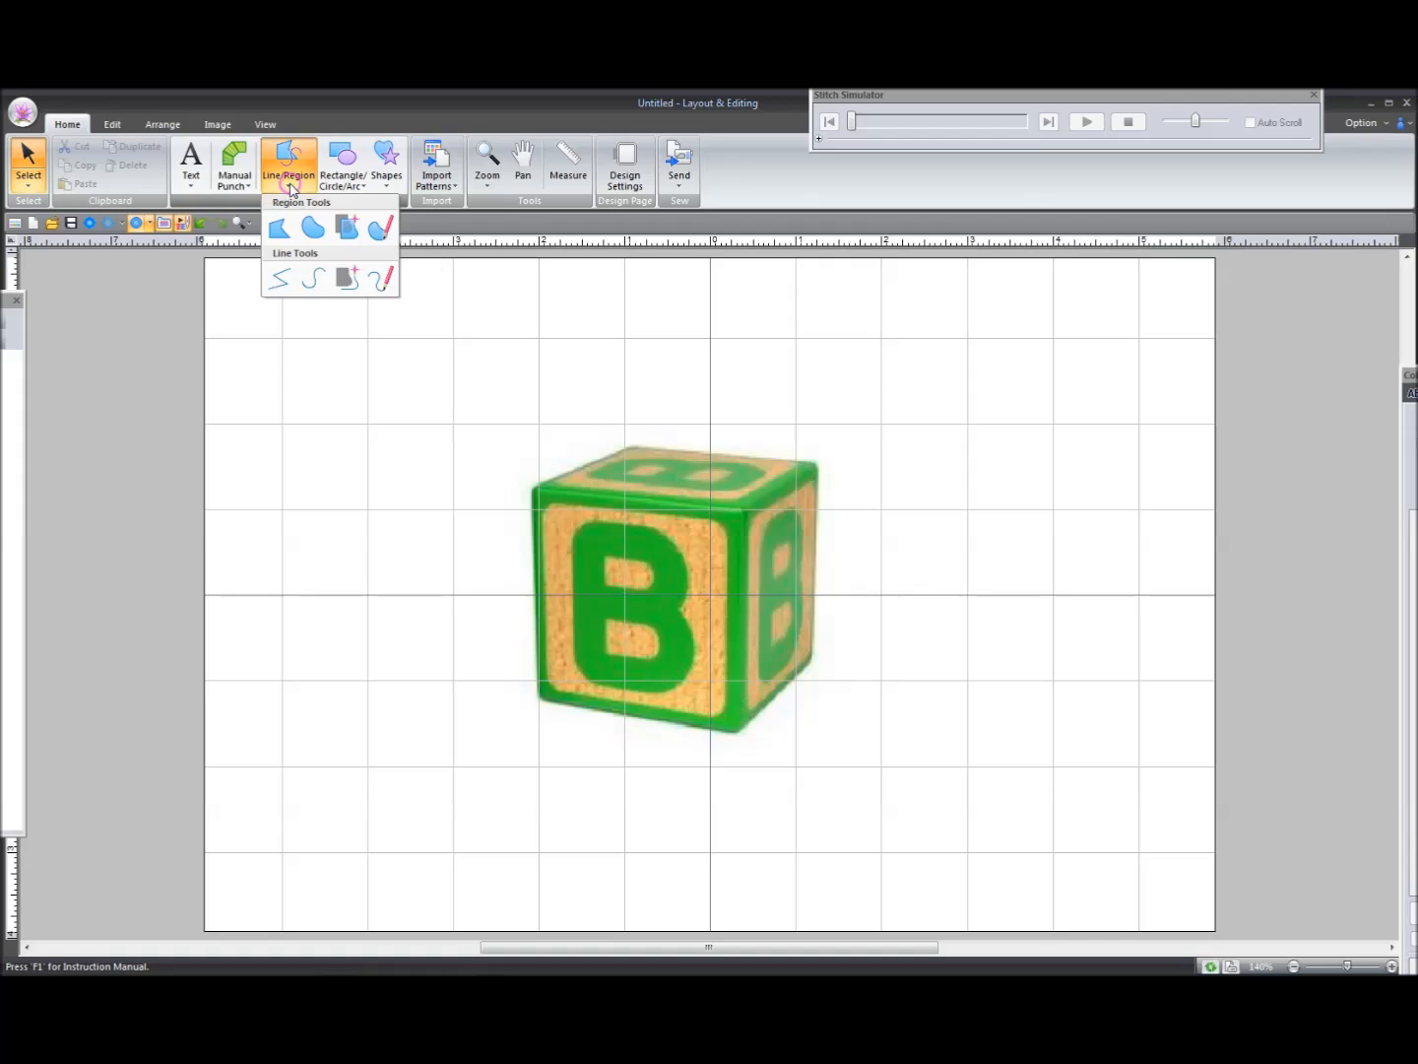
left_click(281, 233)
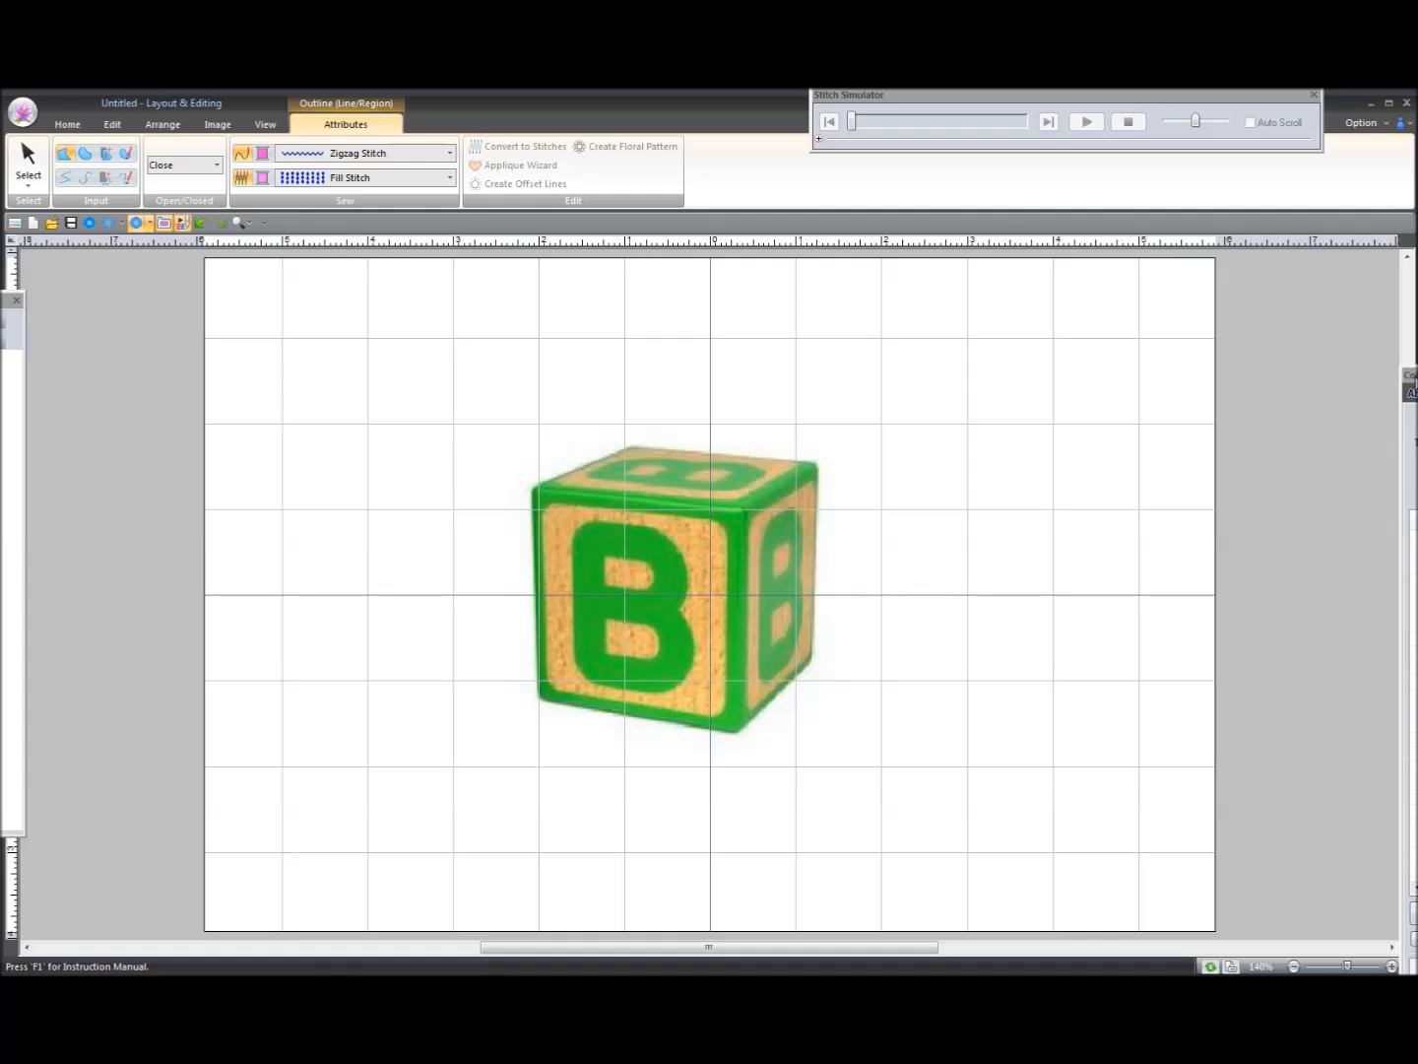
mouse_move(1411, 376)
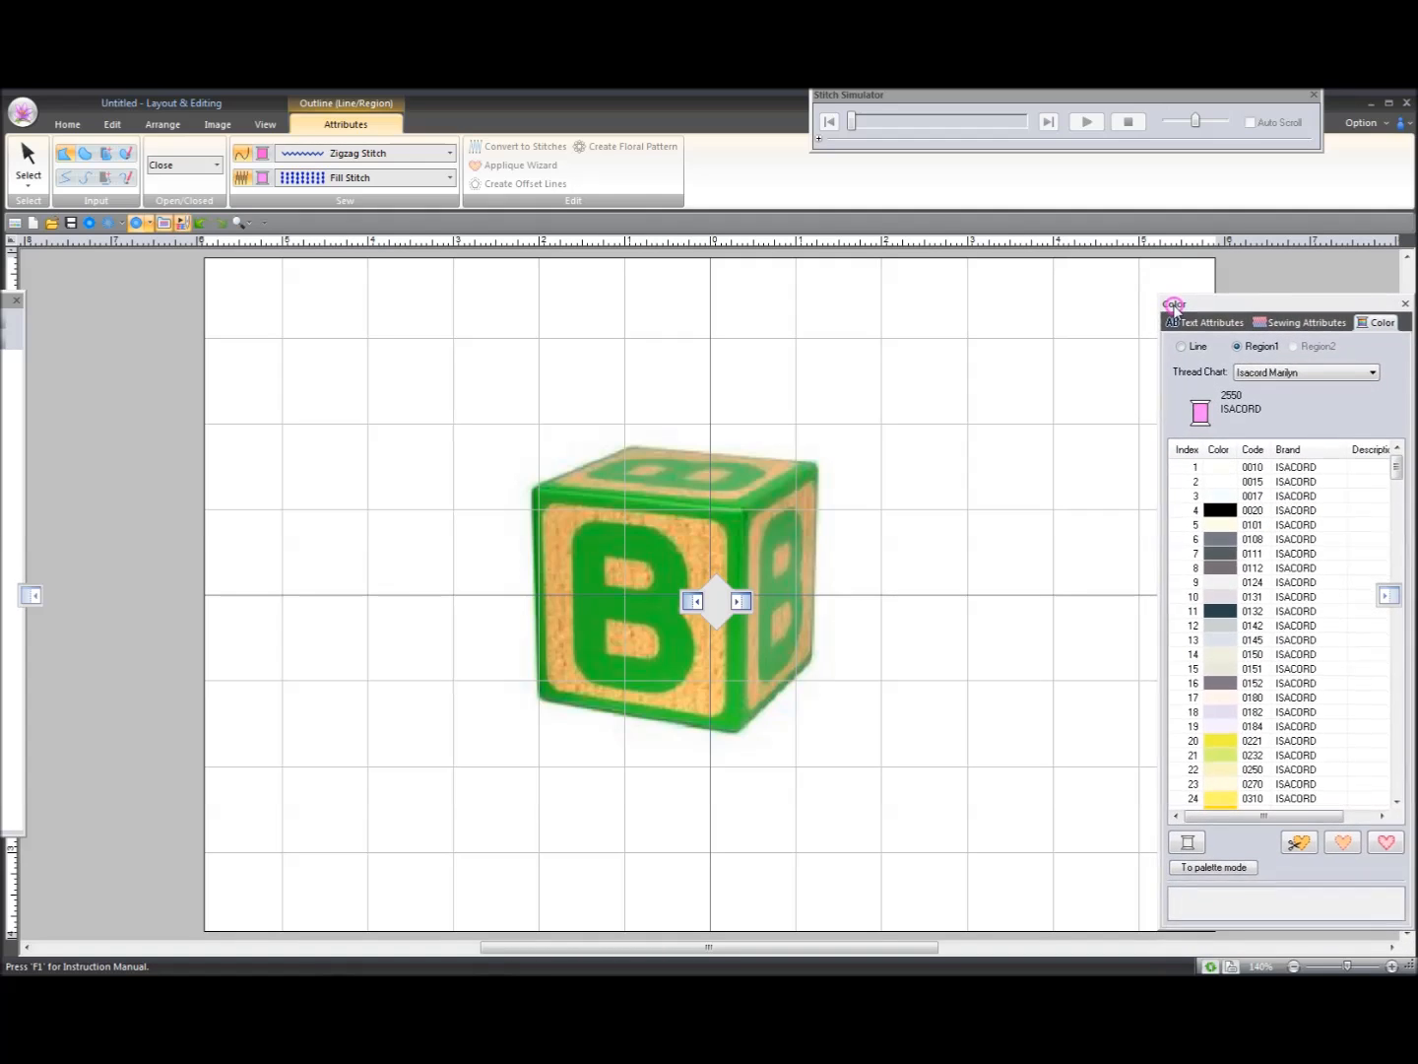
left_click_drag(1174, 308, 1180, 296)
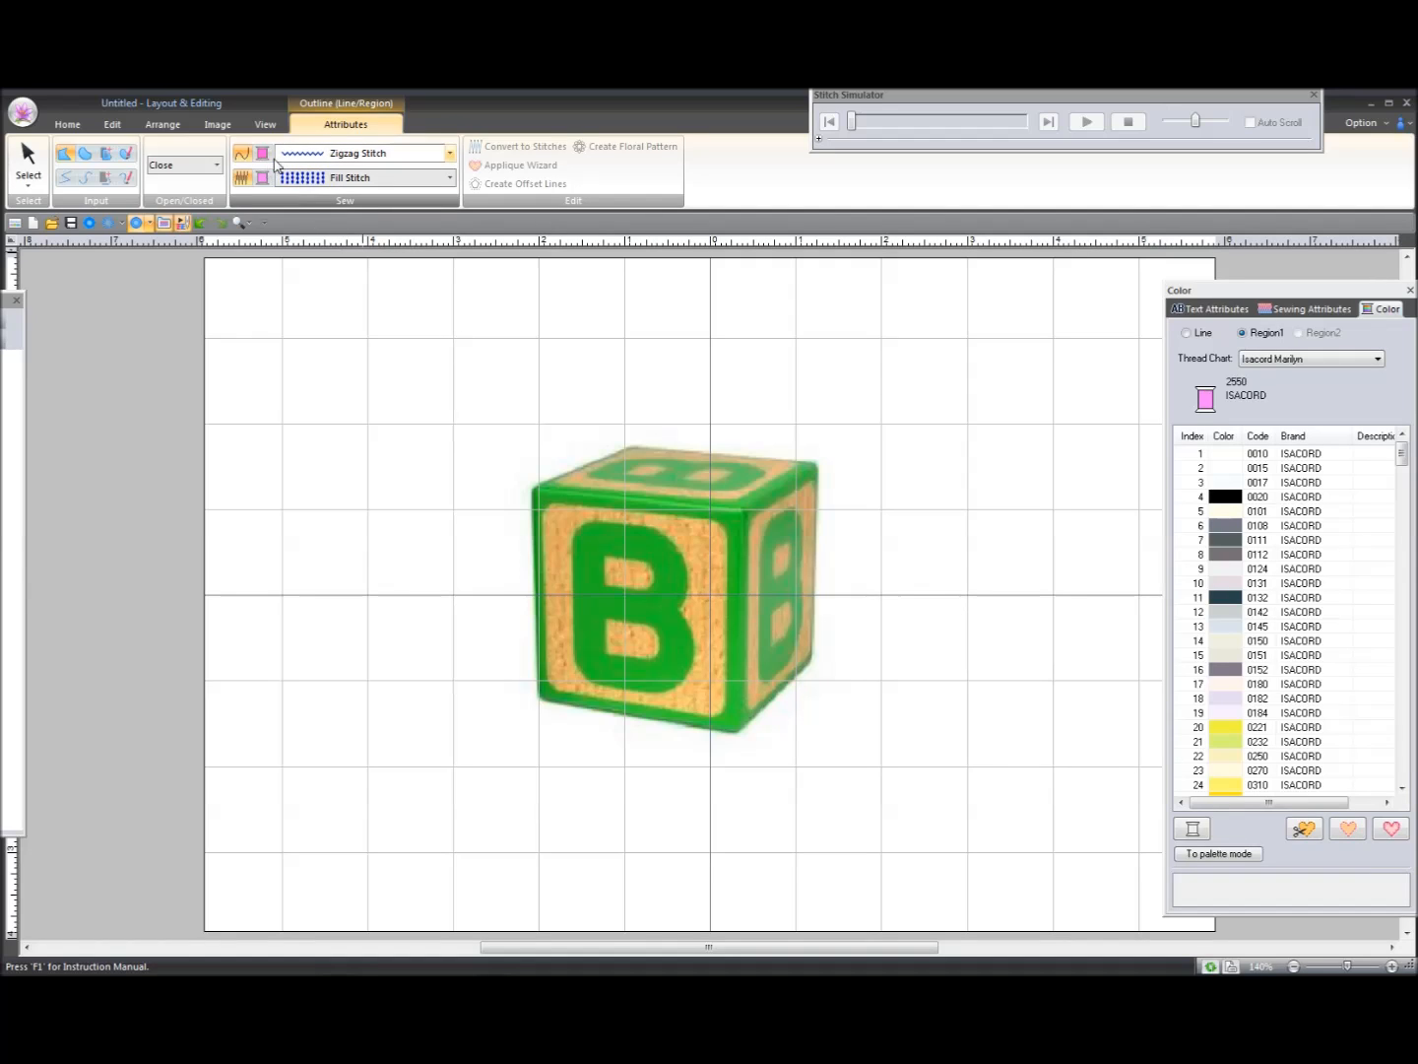
Step: Turn off line sewing and keep Fill Stitch as the region sew type, reviewing the available line and region stitch types
left_click(449, 153)
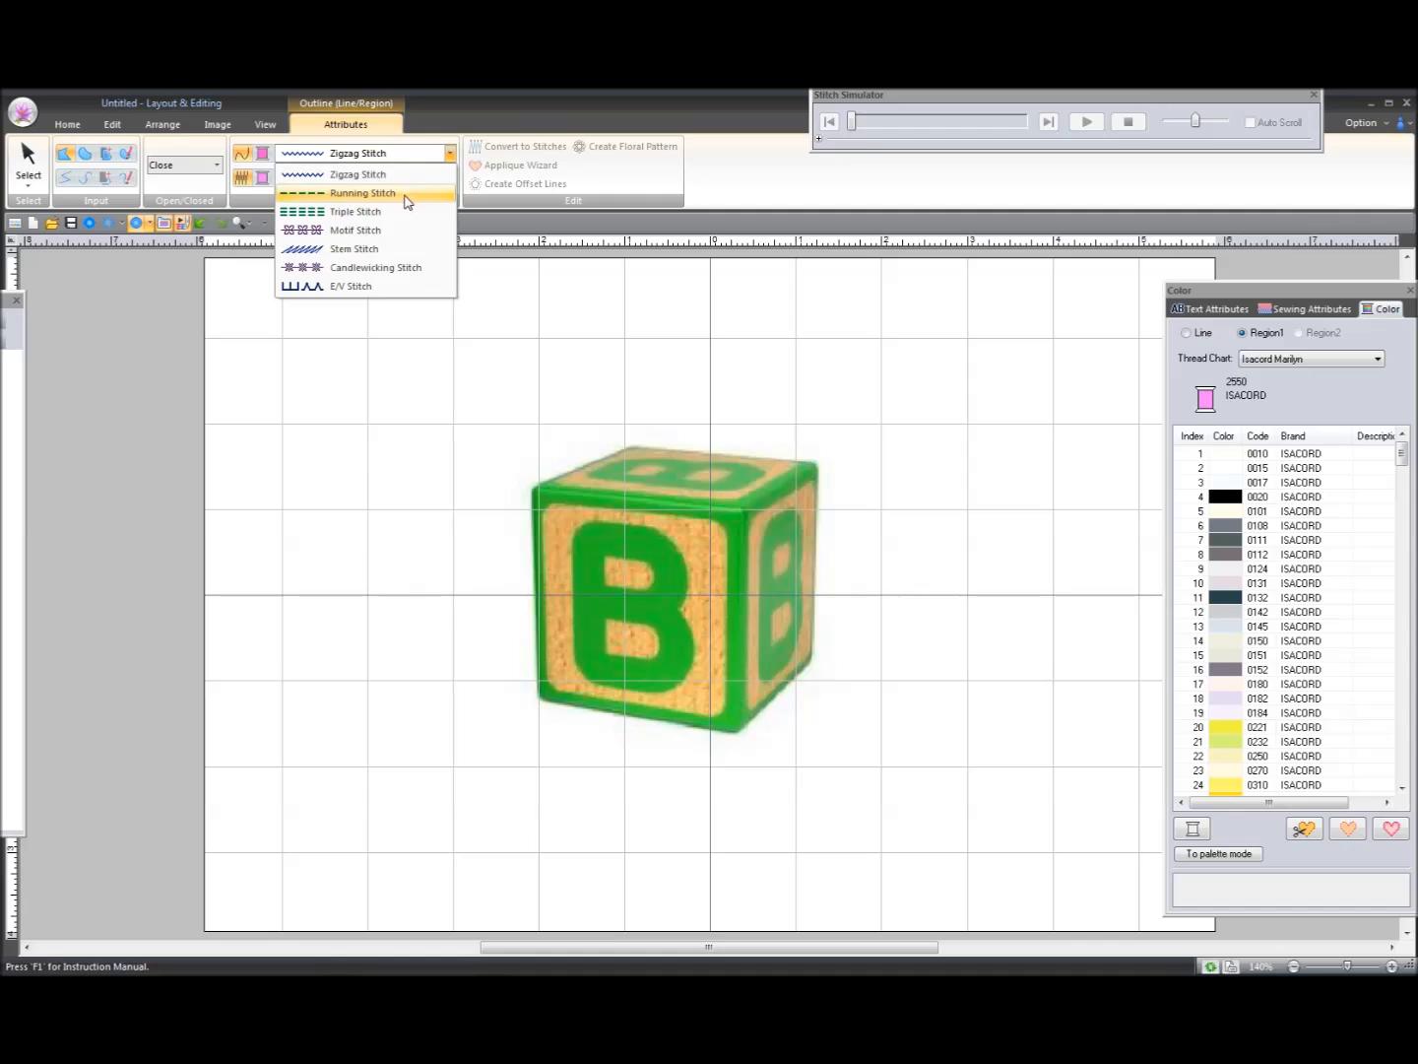
left_click(449, 152)
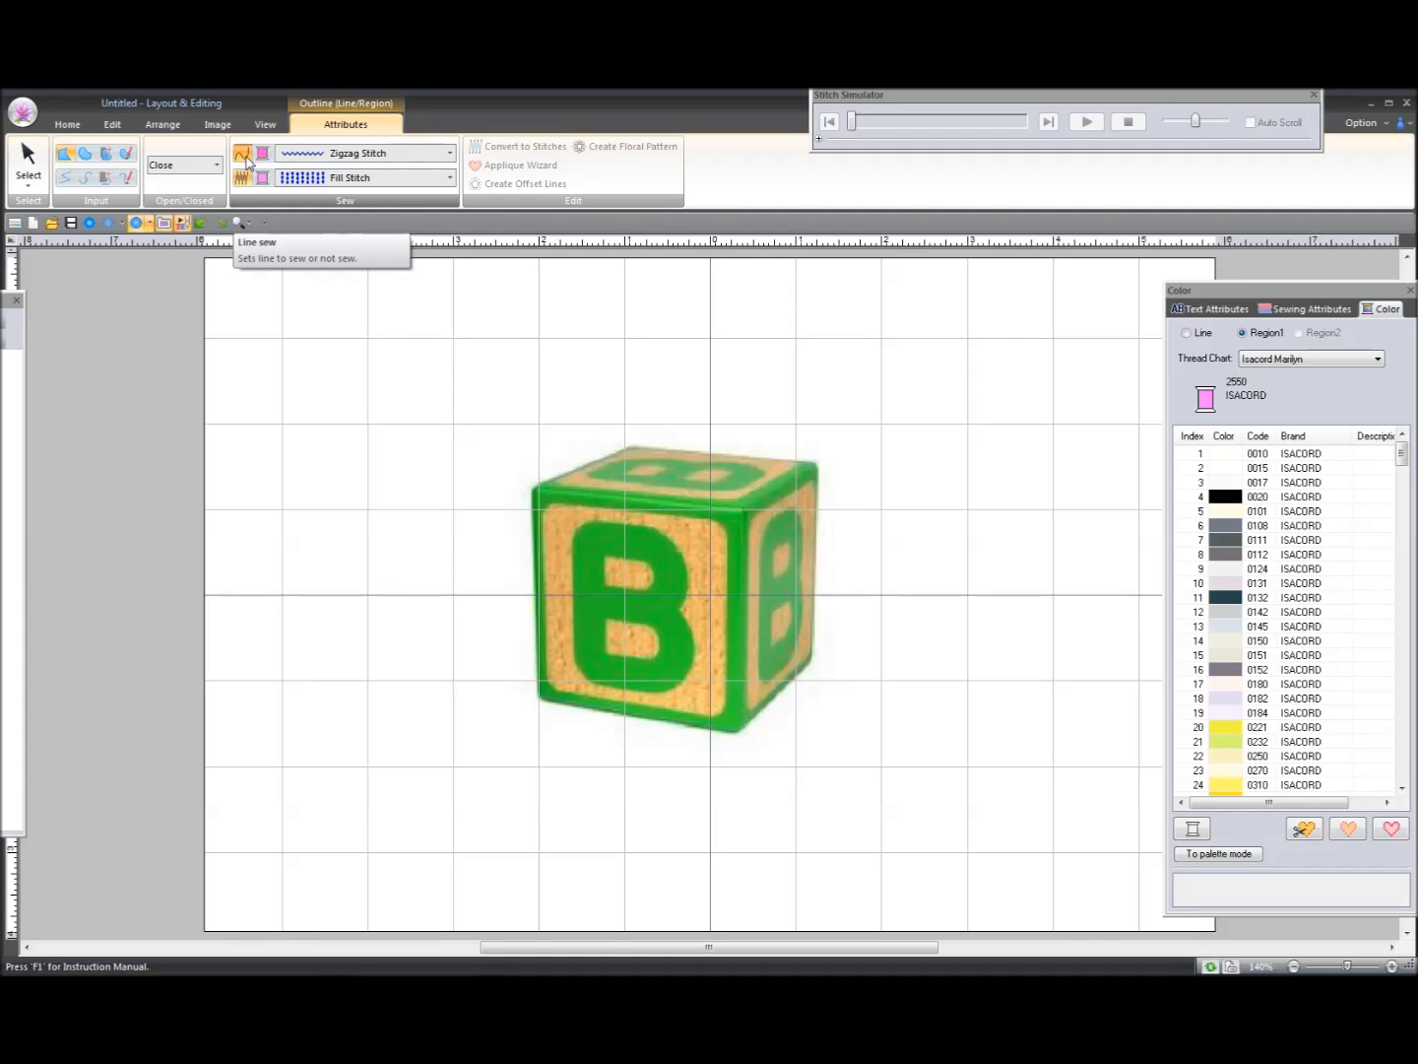
left_click(246, 157)
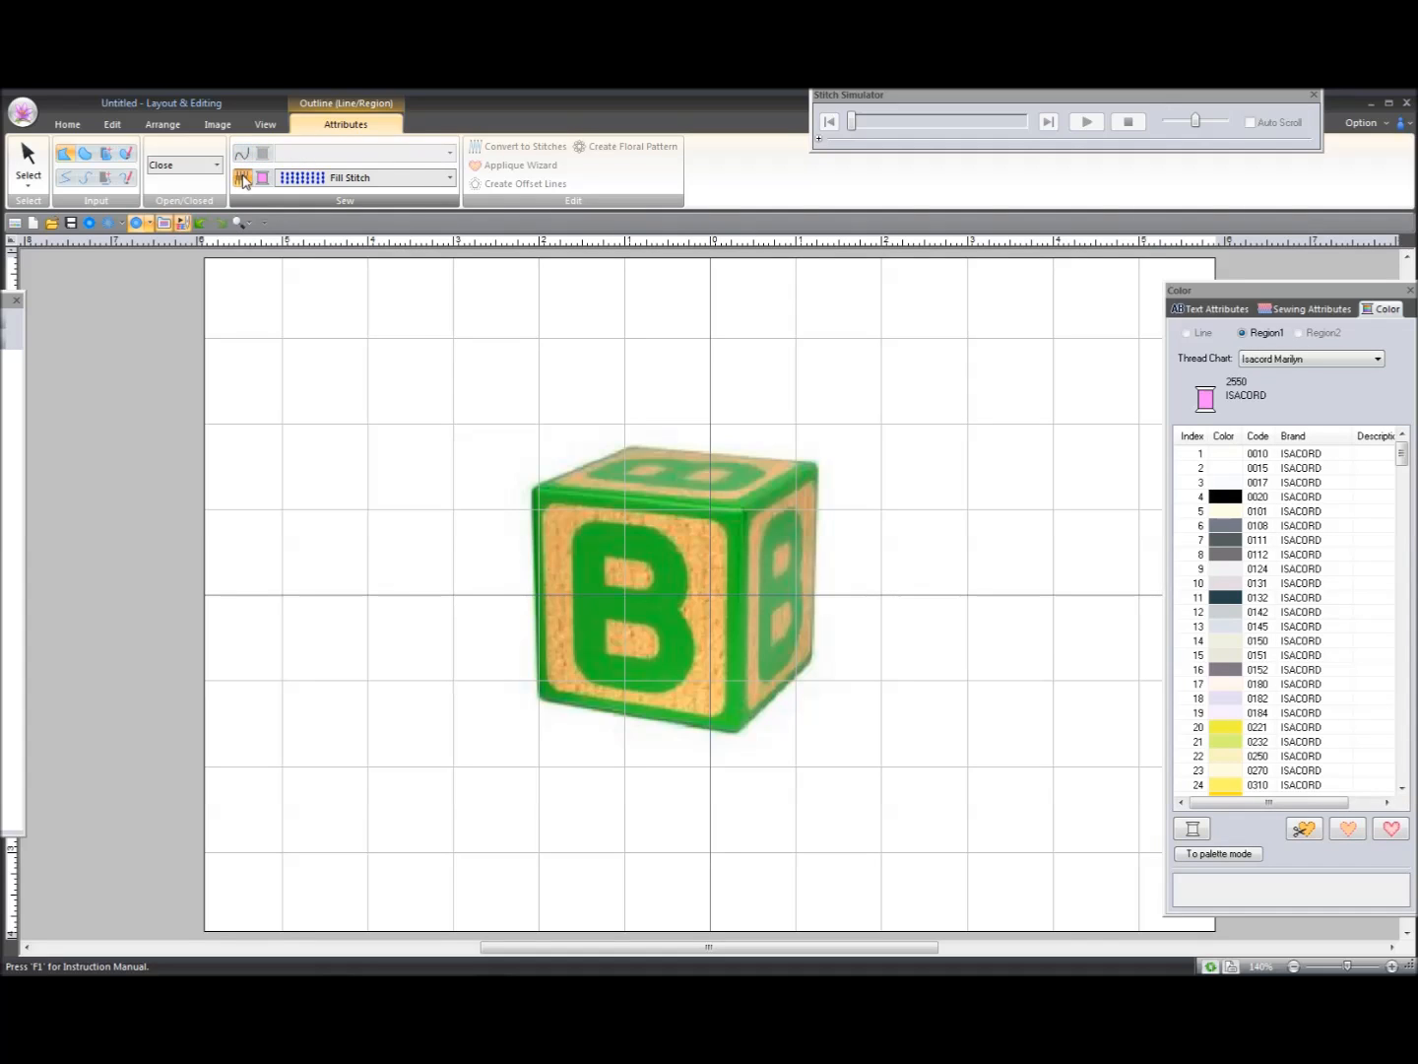
left_click(448, 178)
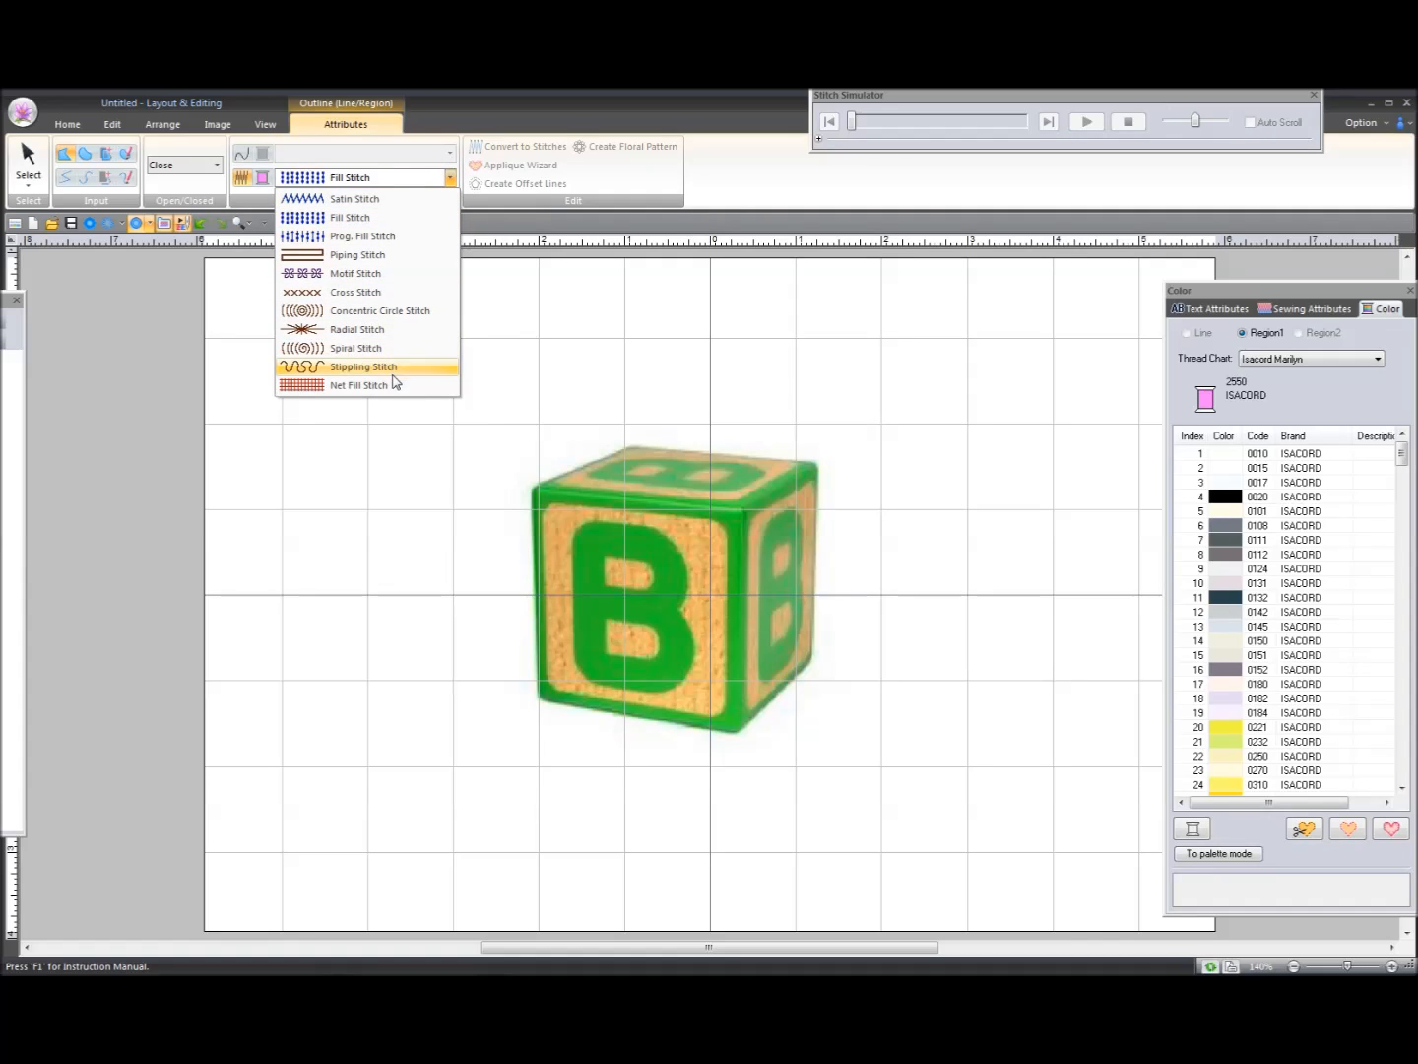
left_click(371, 179)
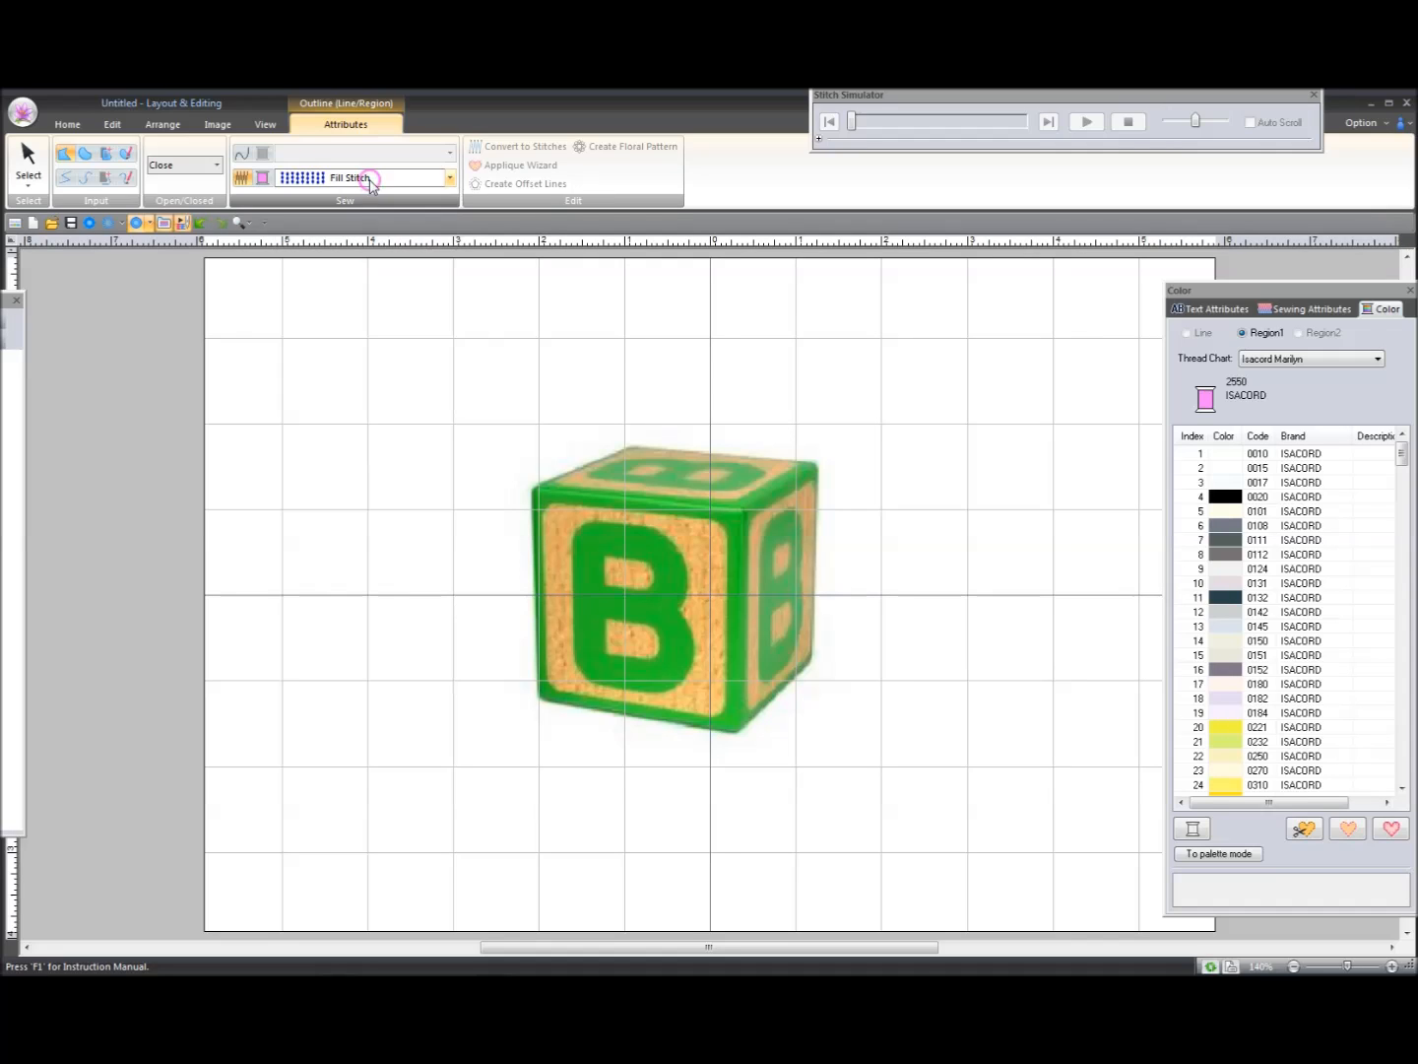
Step: Detach the Color palette, set the region color to Isacord thread 1950 from the Isacord Marilyn chart, and move the palette away from the block
left_click(262, 179)
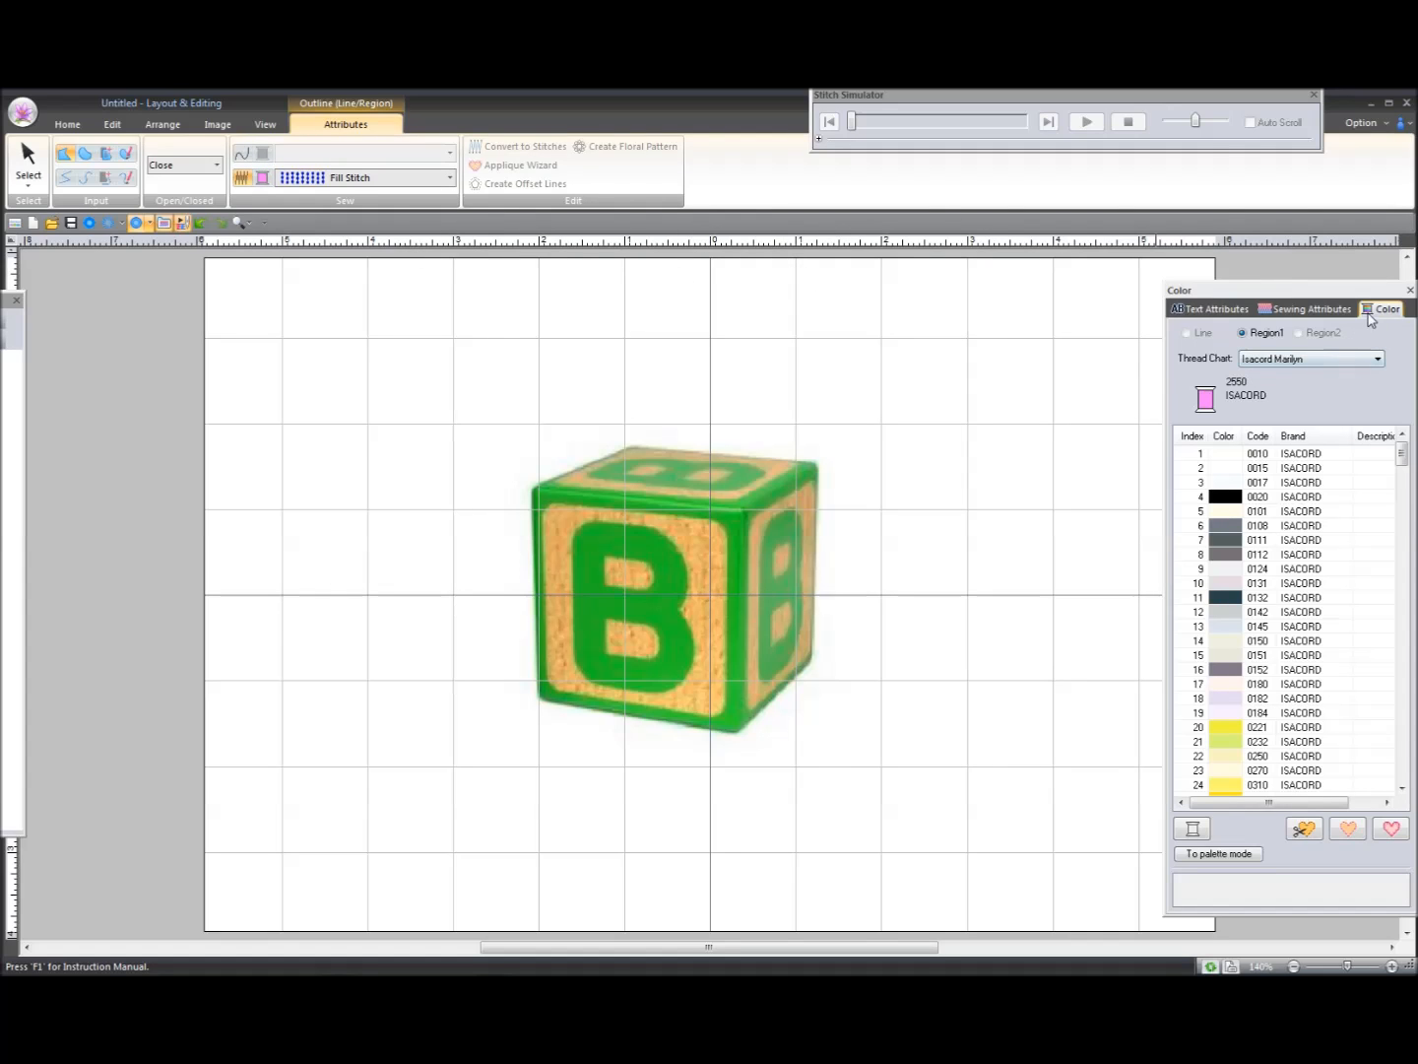
left_click_drag(1374, 315, 865, 293)
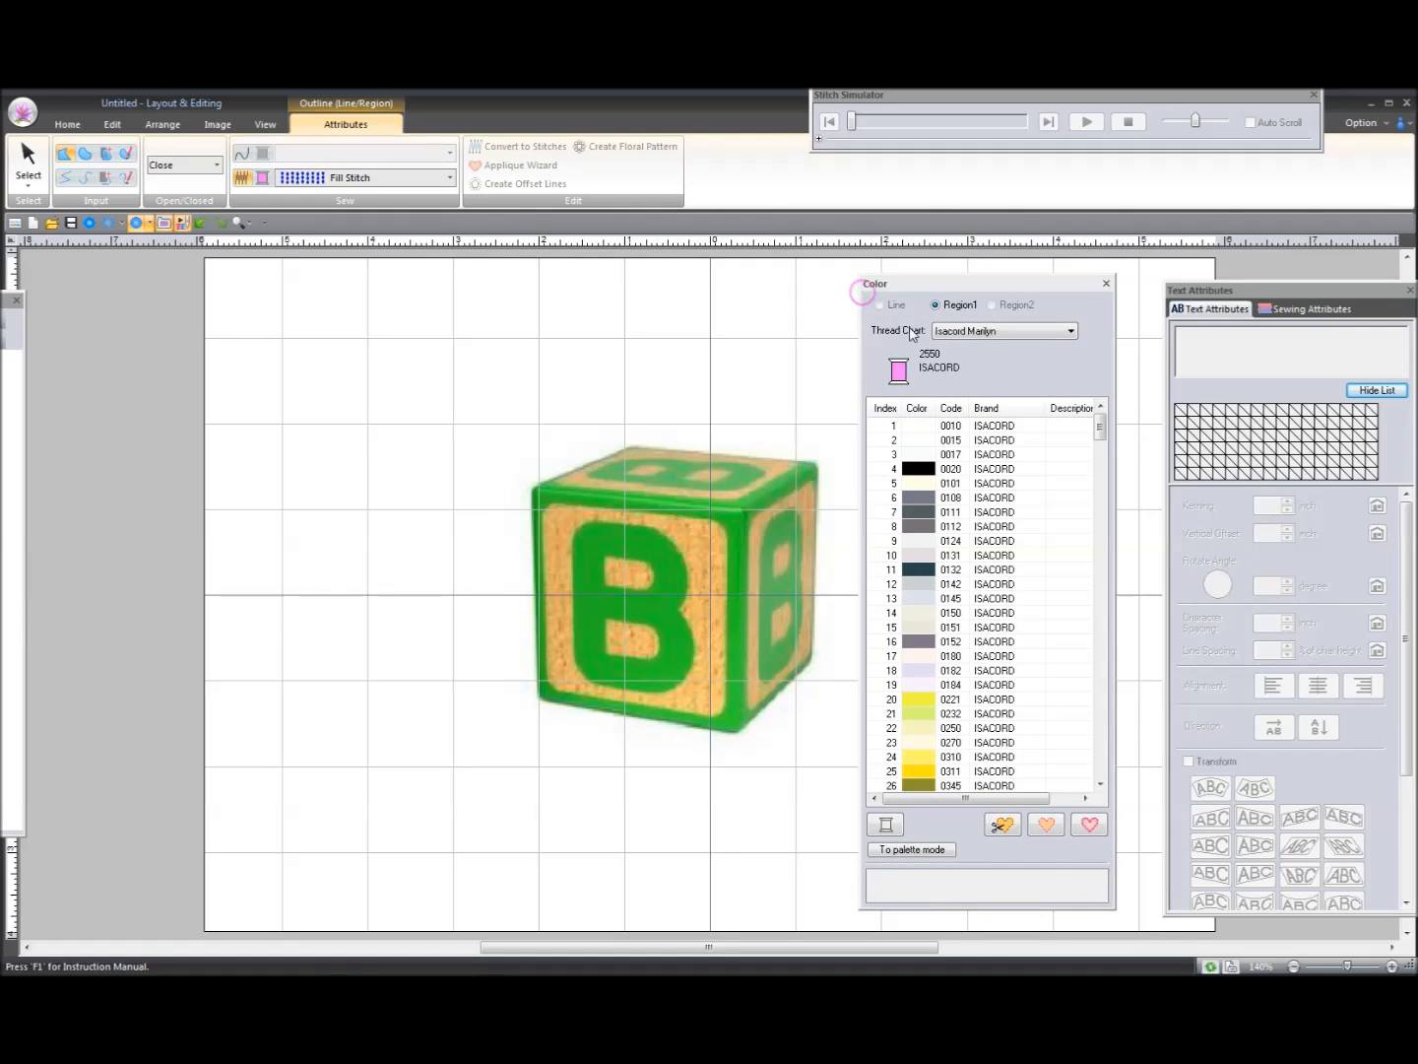
left_click(1071, 333)
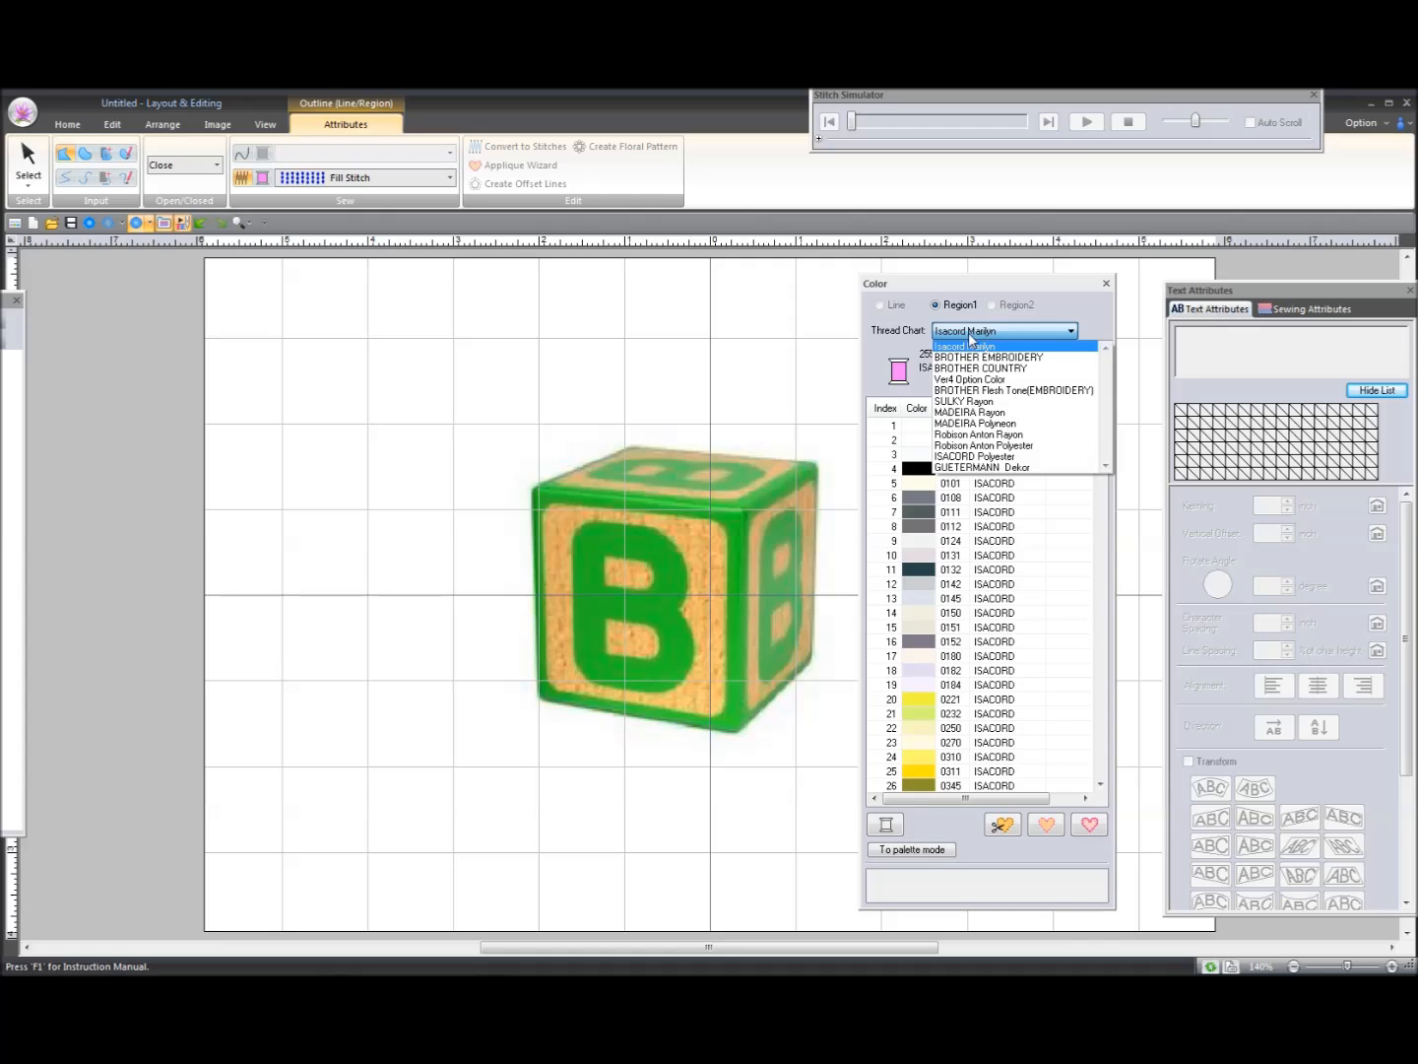
left_click(1074, 333)
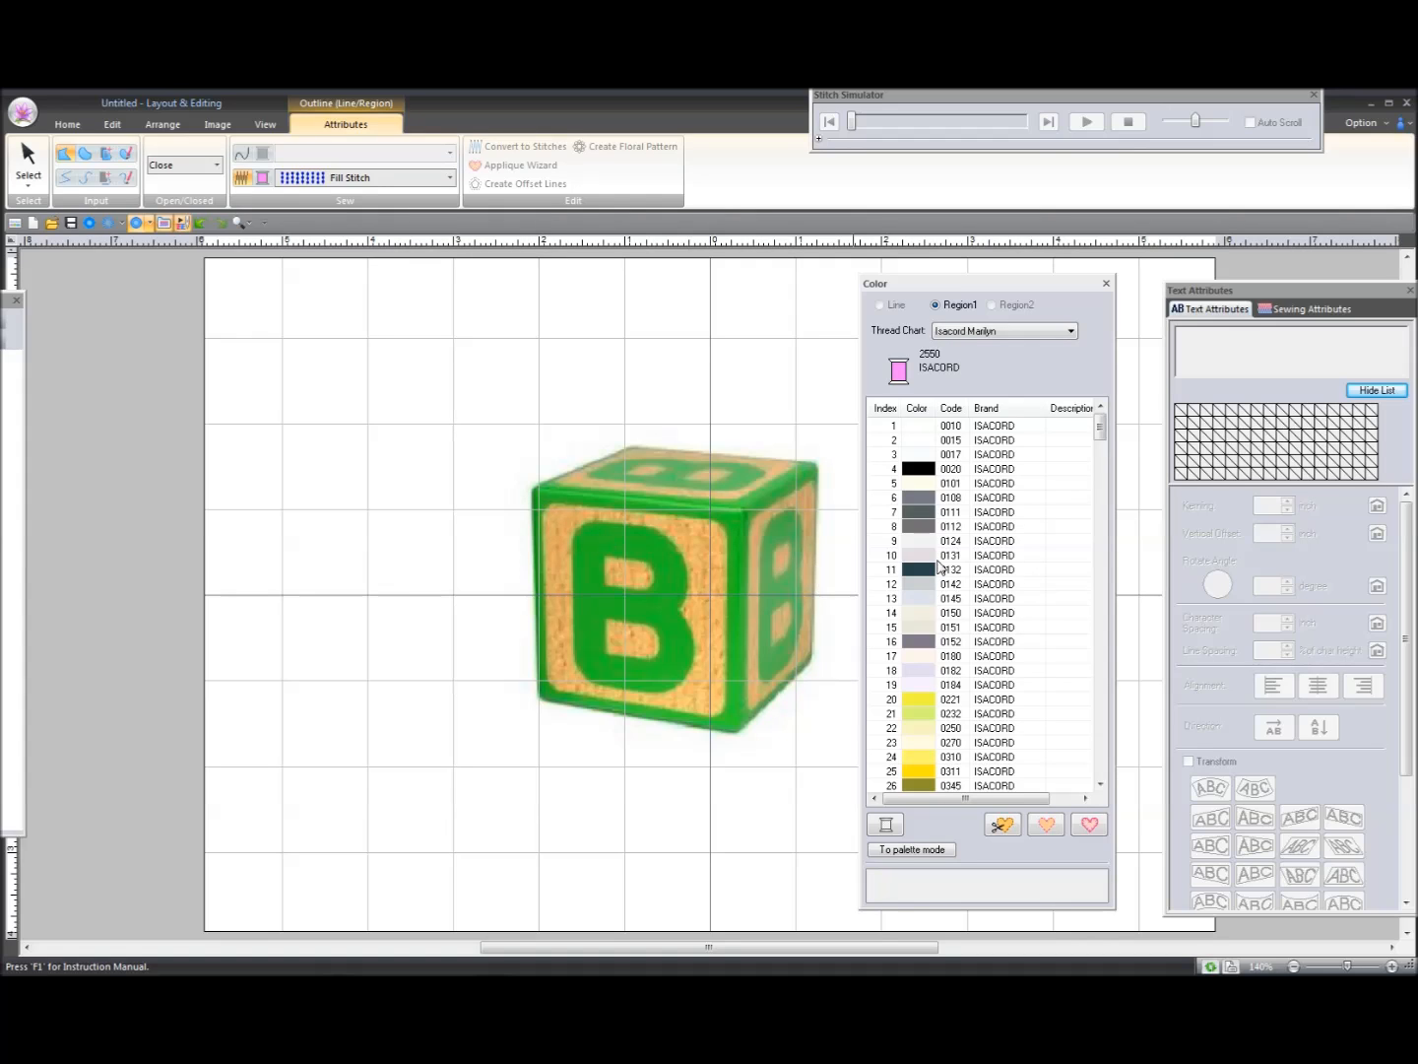
left_click_drag(1098, 433, 1109, 584)
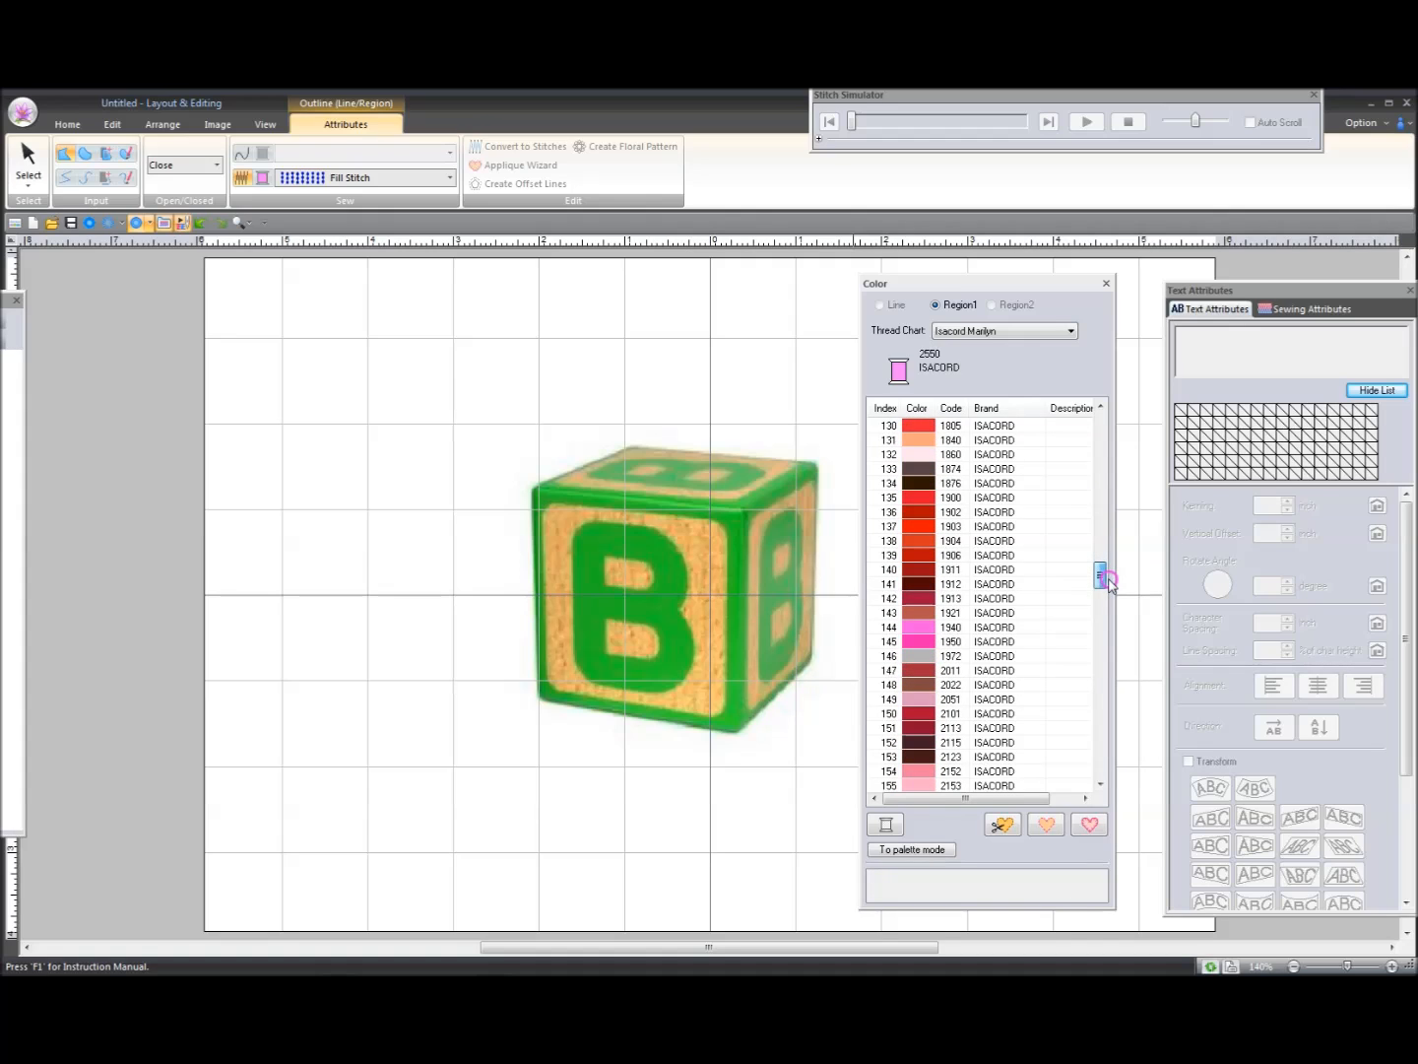
left_click(922, 644)
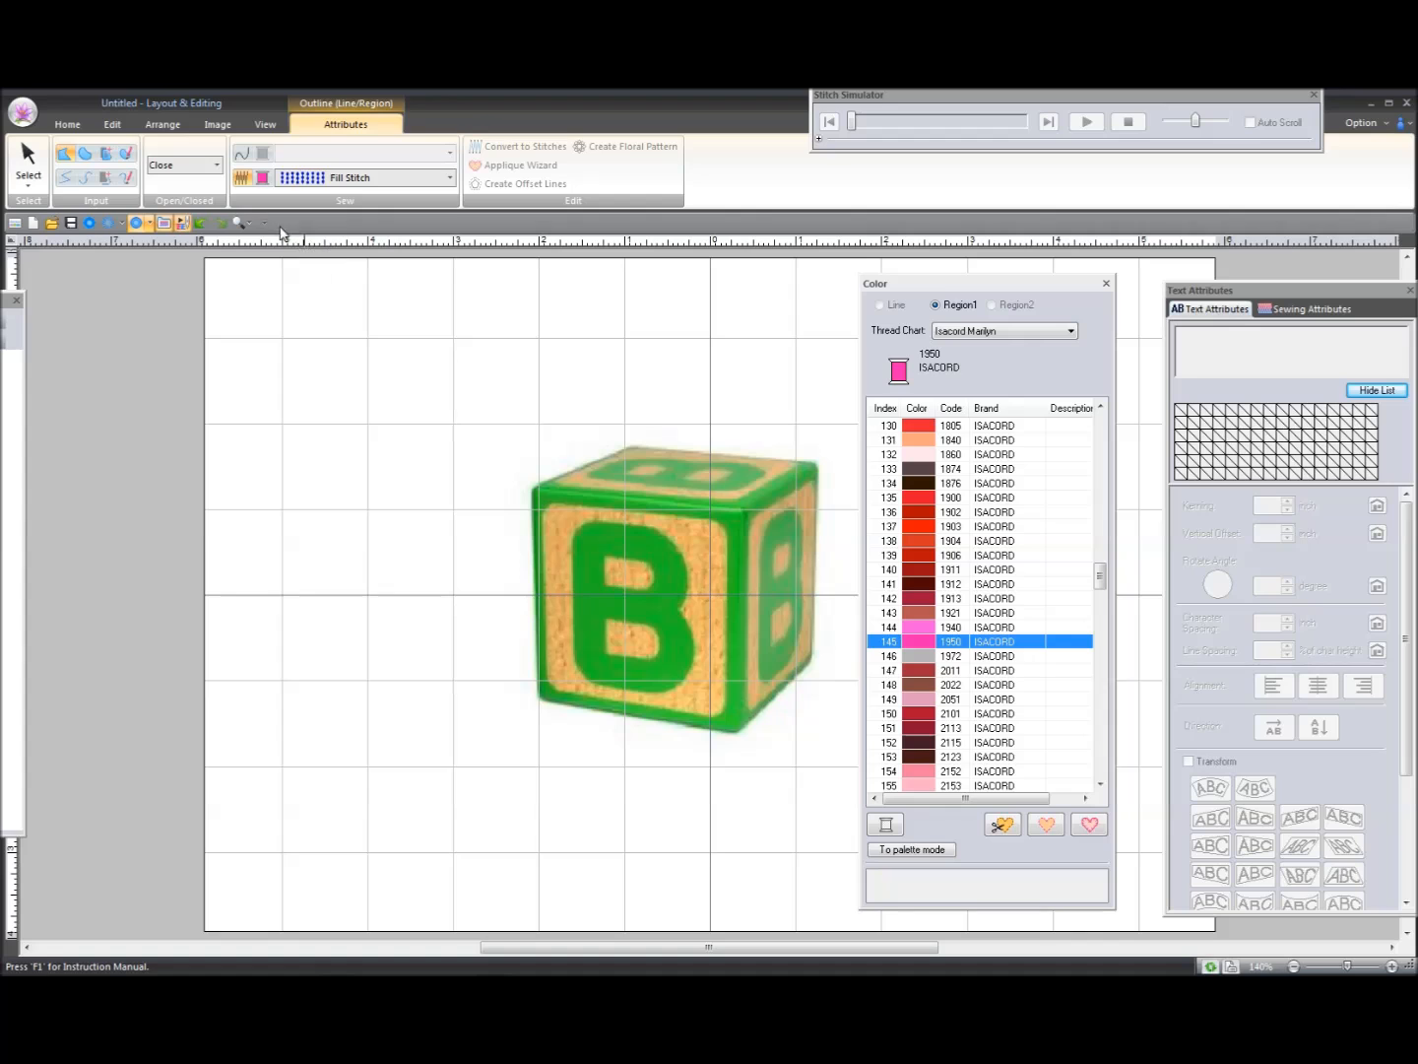
left_click(262, 179)
left_click_drag(1014, 290, 1313, 343)
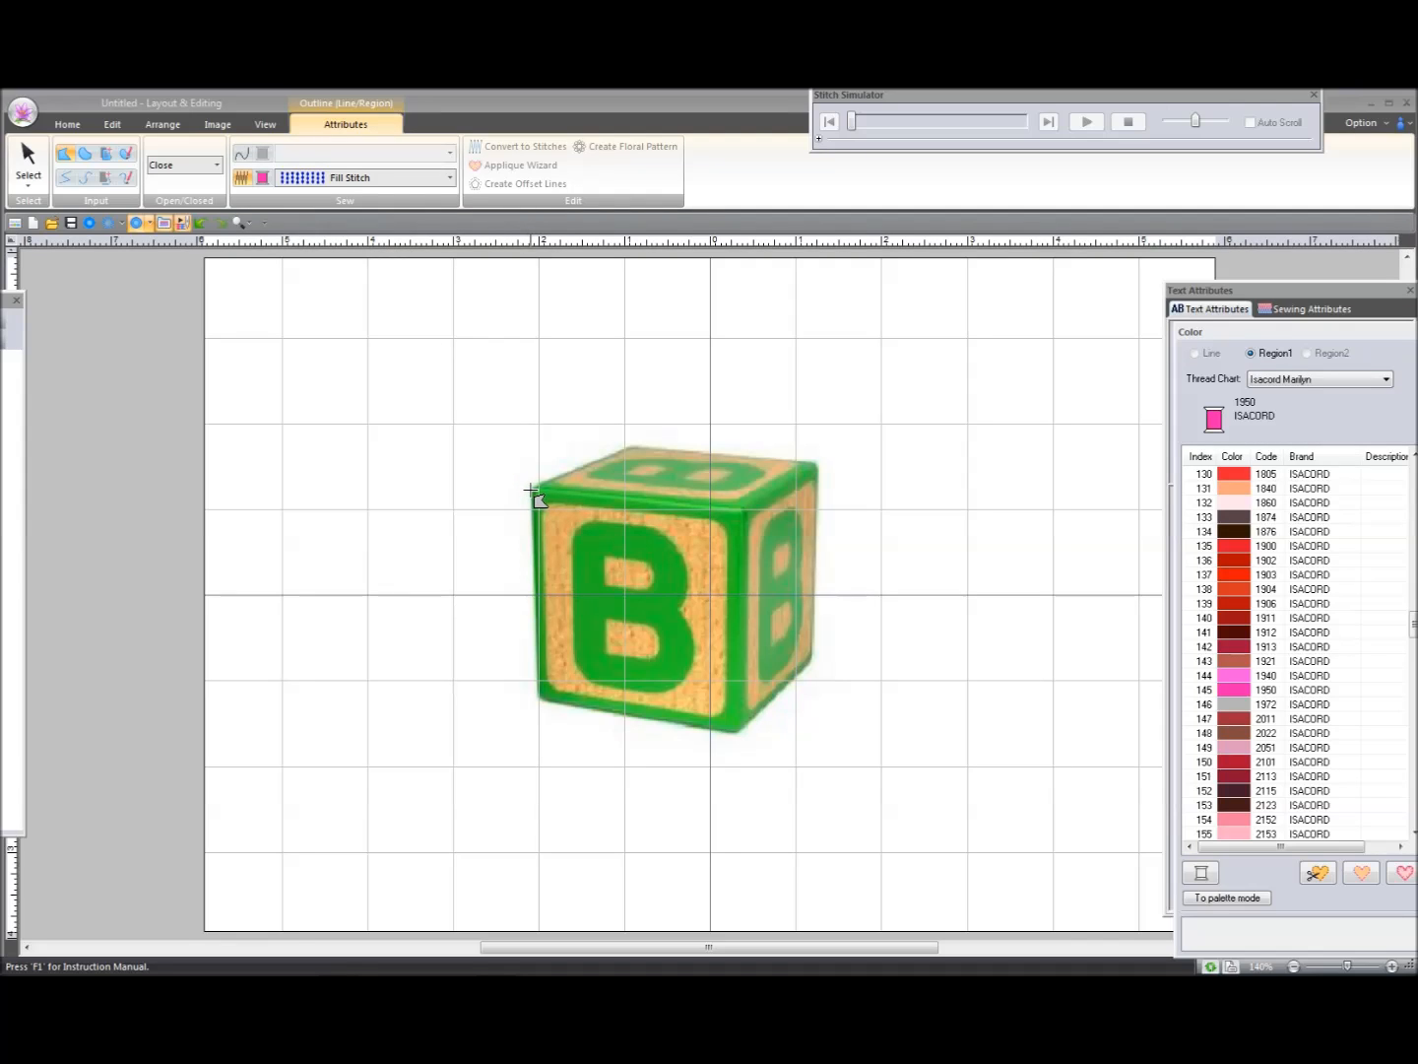
Step: Try drawing a four-sided fill region about 1.35 by 2.13 inches to the upper left of the block, ending exactly on its starting point
left_click(255, 376)
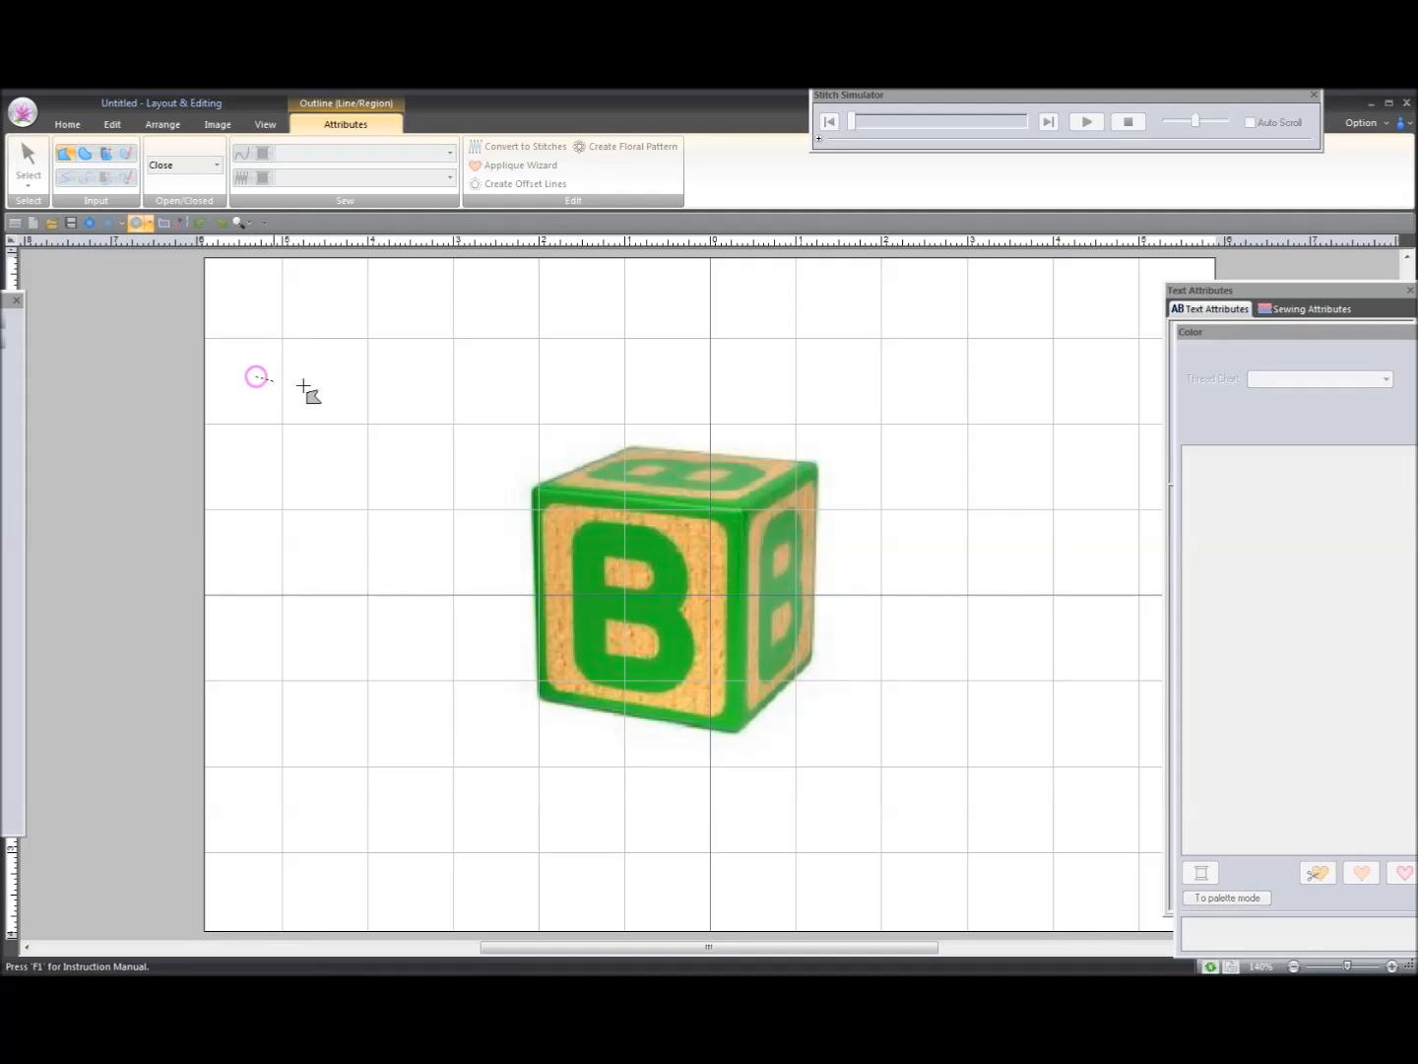
left_click(369, 377)
left_click(370, 554)
left_click(264, 556)
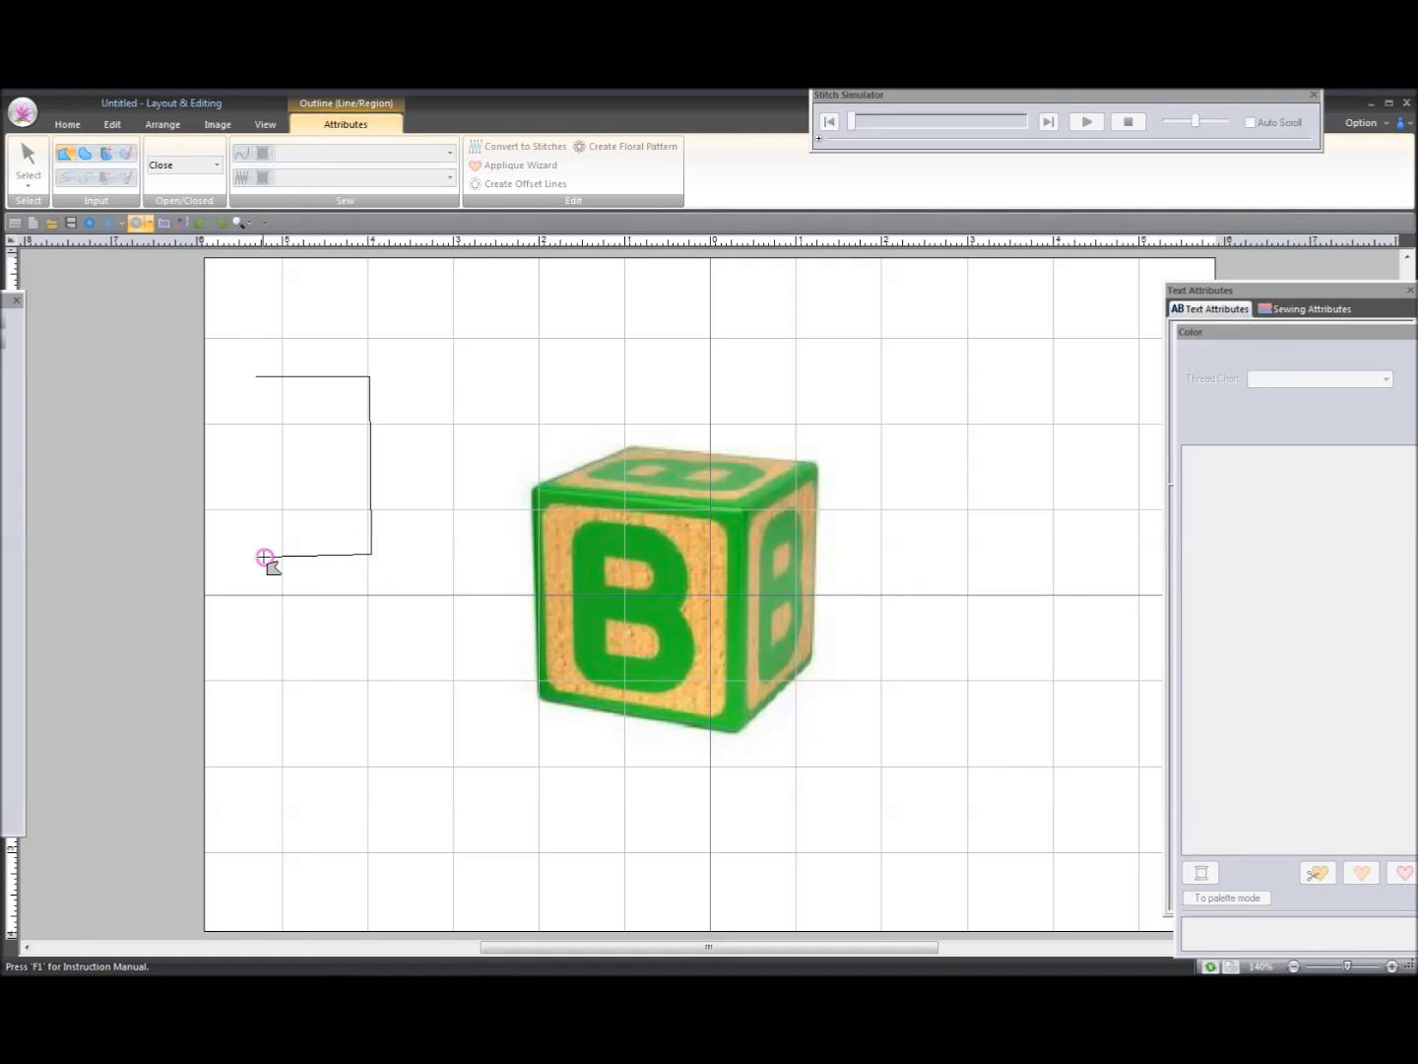
left_click(259, 375)
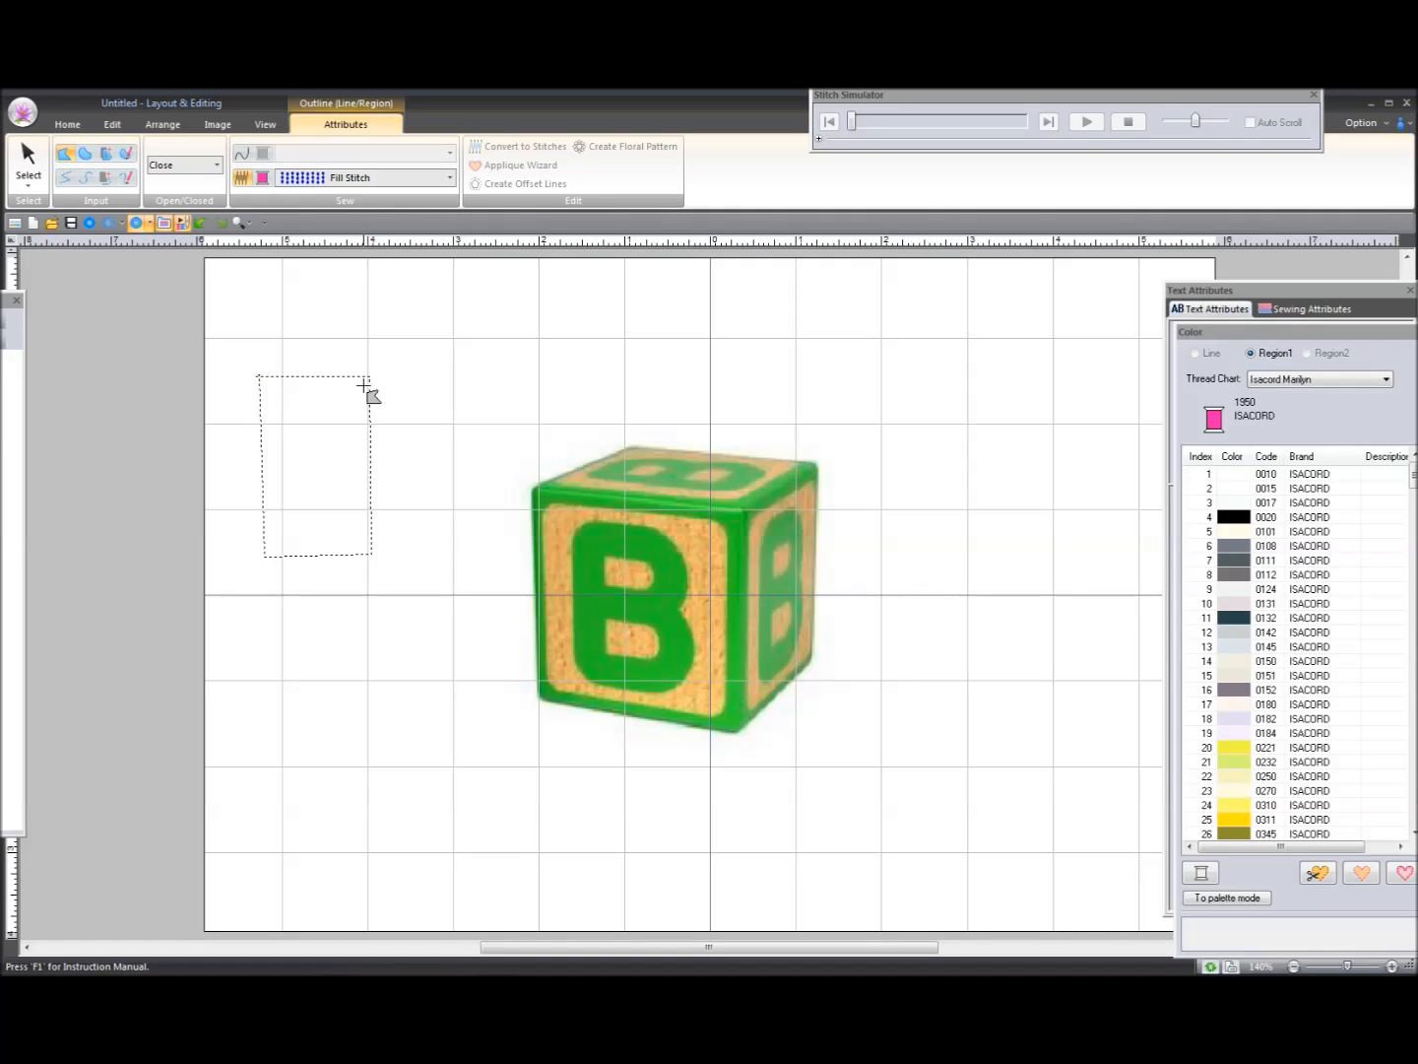
Step: Draw a four-sided fill region about 1.36 by 2.45 inches below the first practice outline, ending just short of its starting point
left_click(258, 600)
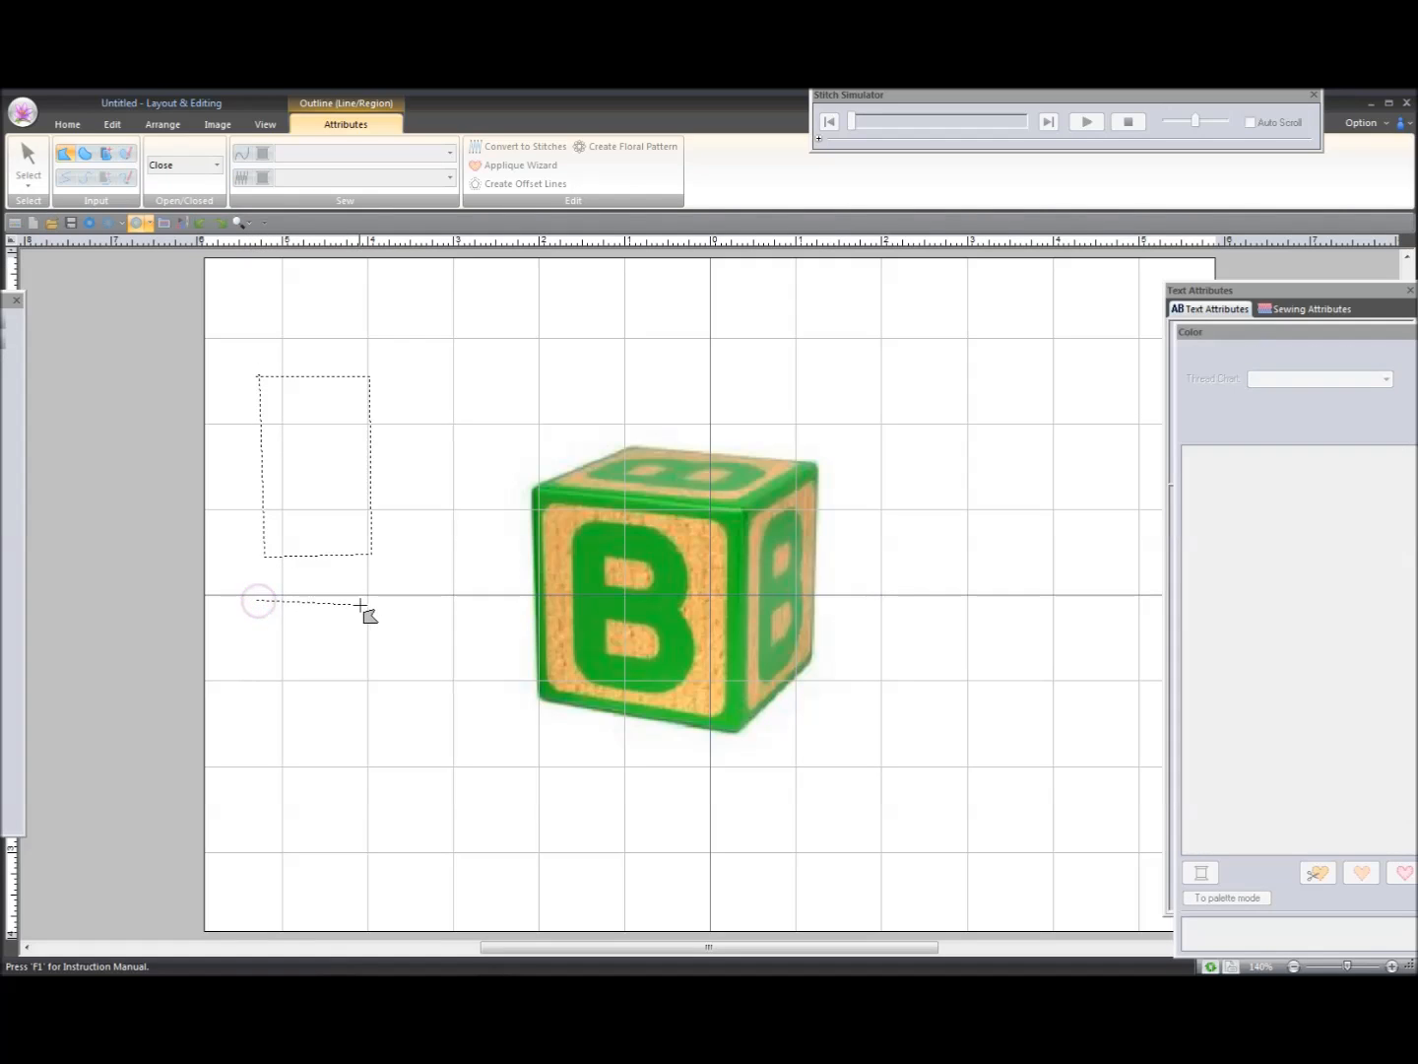
left_click(371, 806)
left_click(258, 804)
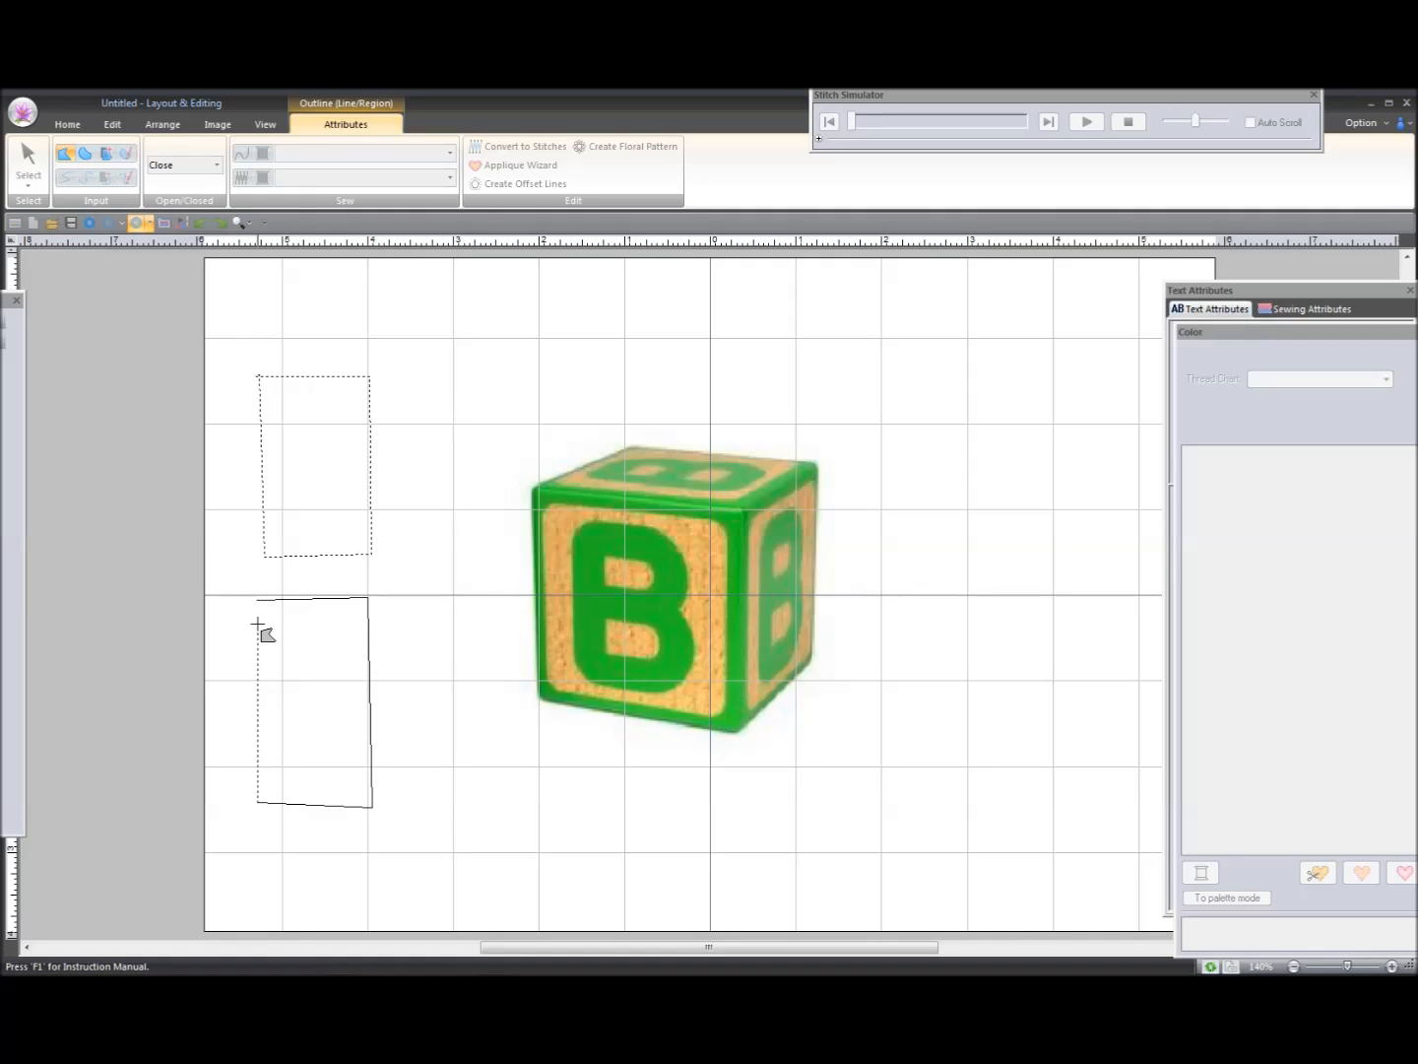
left_click(256, 621)
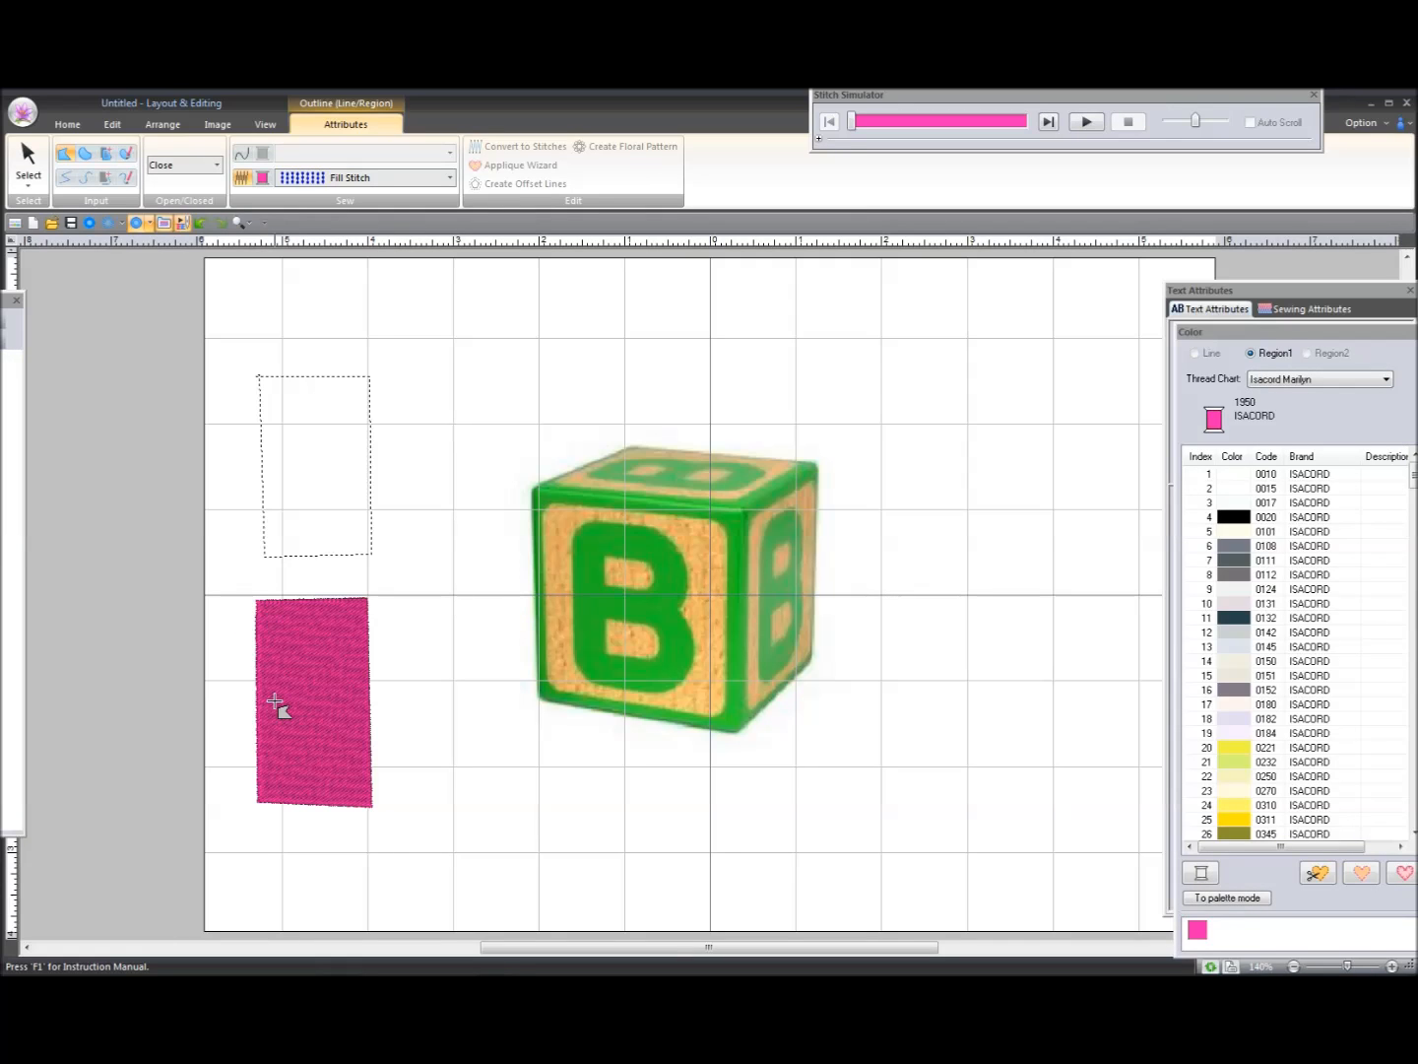
Step: Draw another four-sided fill region to the lower left of the block, leaving a small gap before the starting point when finishing it
left_click(412, 703)
left_click(511, 704)
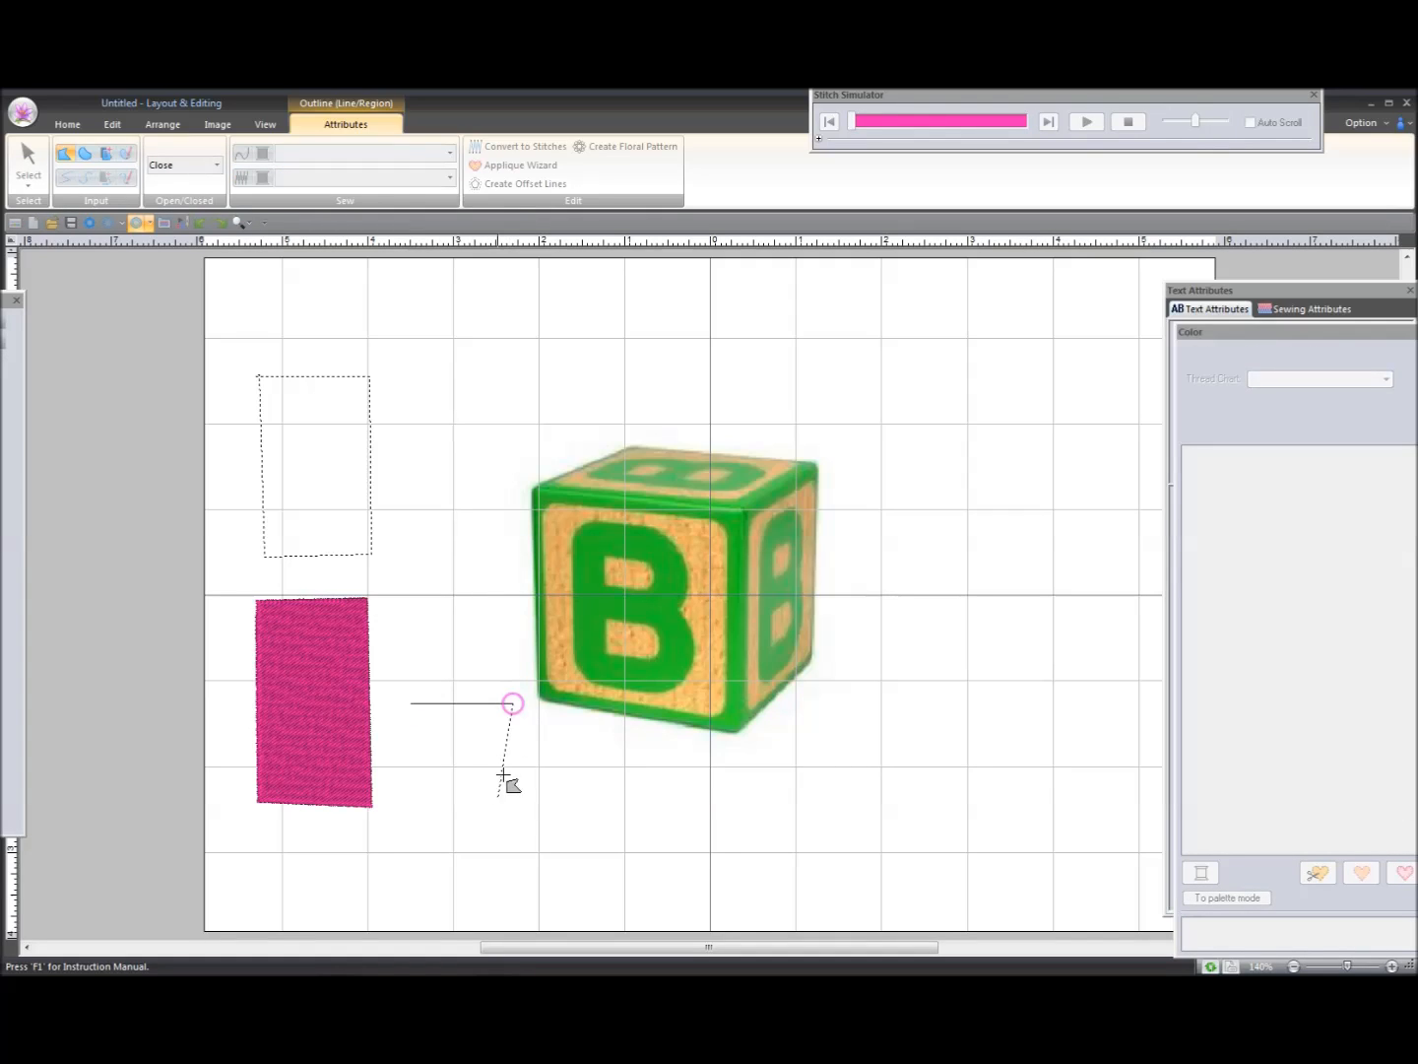
left_click(517, 888)
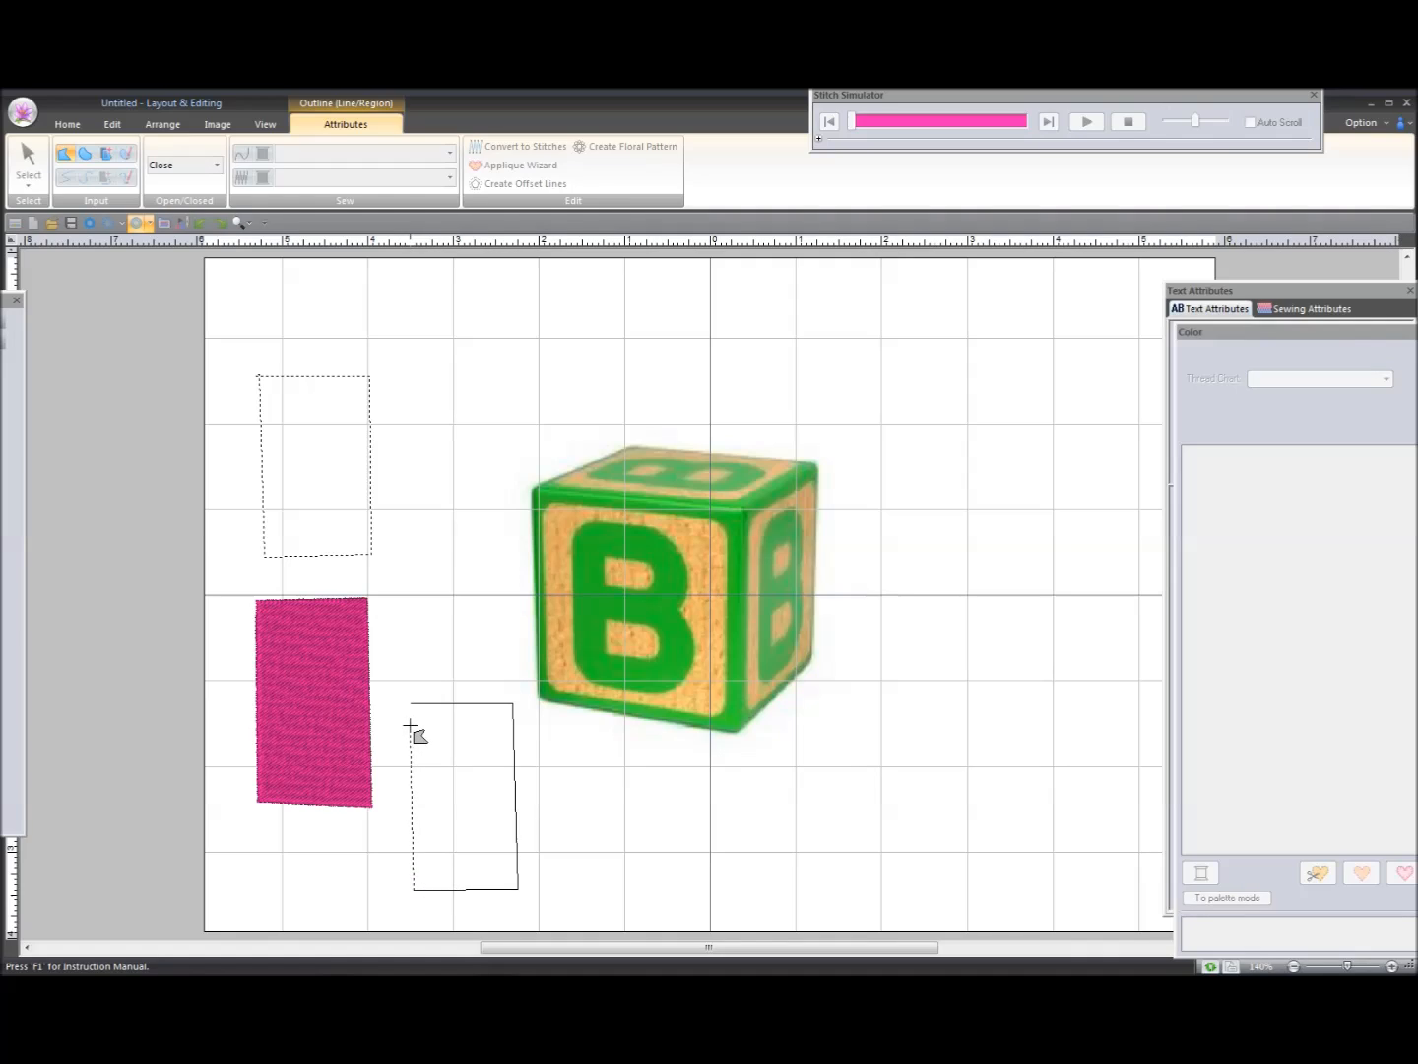
left_click(411, 725)
key("alt")
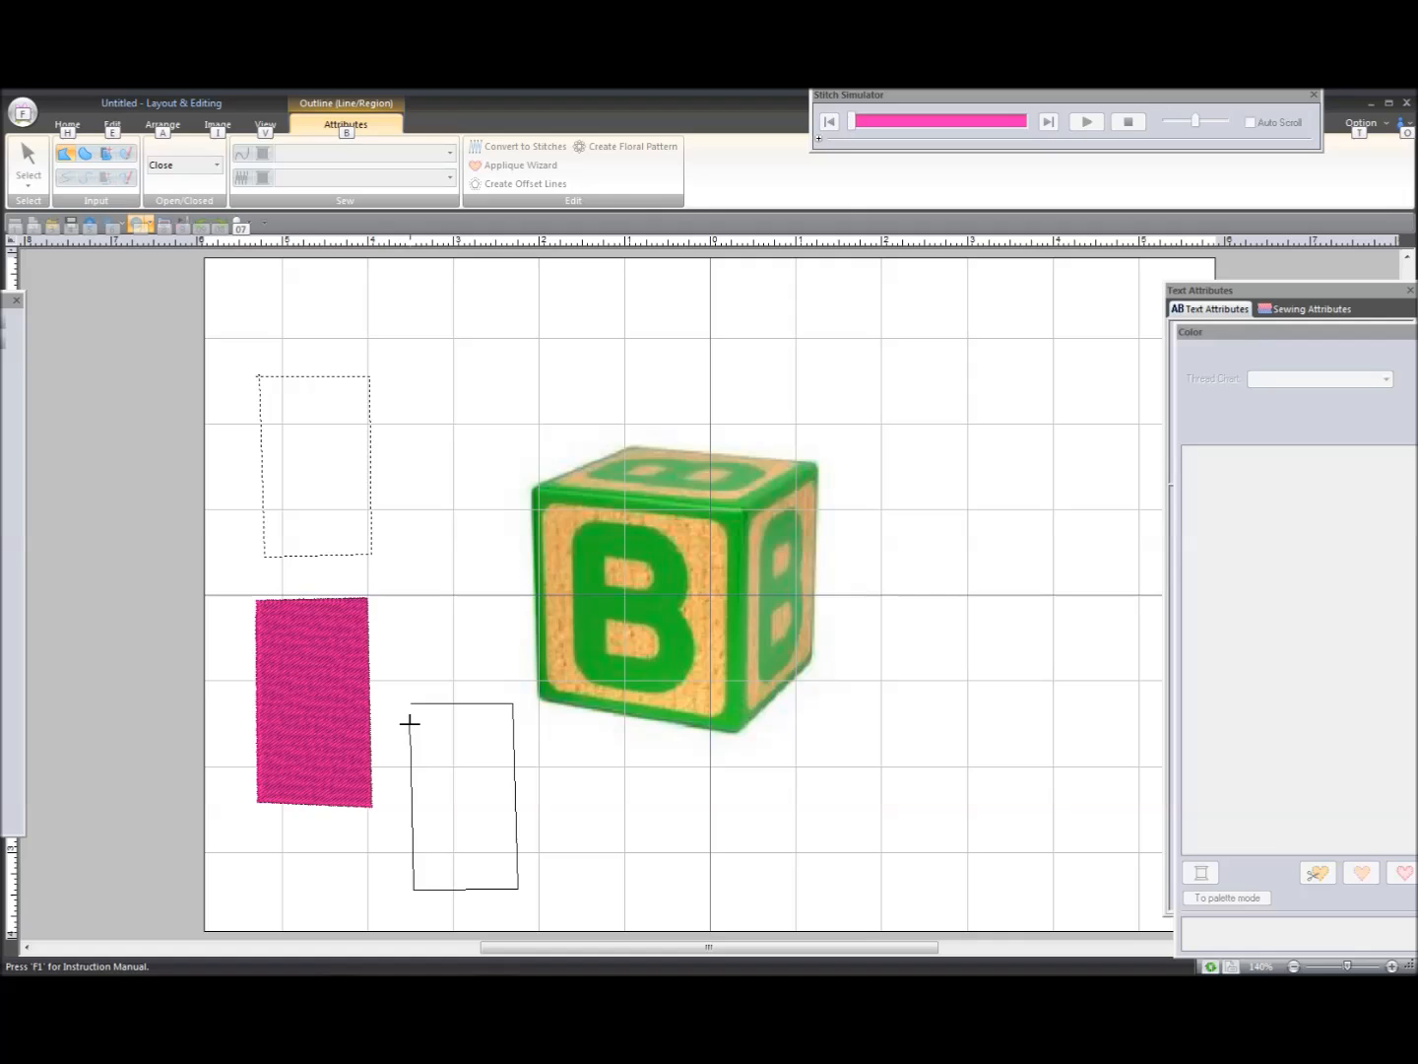
mouse_move(437, 672)
left_mouse_down()
mouse_move(388, 676)
mouse_move(397, 740)
mouse_move(442, 748)
mouse_move(462, 714)
mouse_move(442, 671)
left_mouse_up()
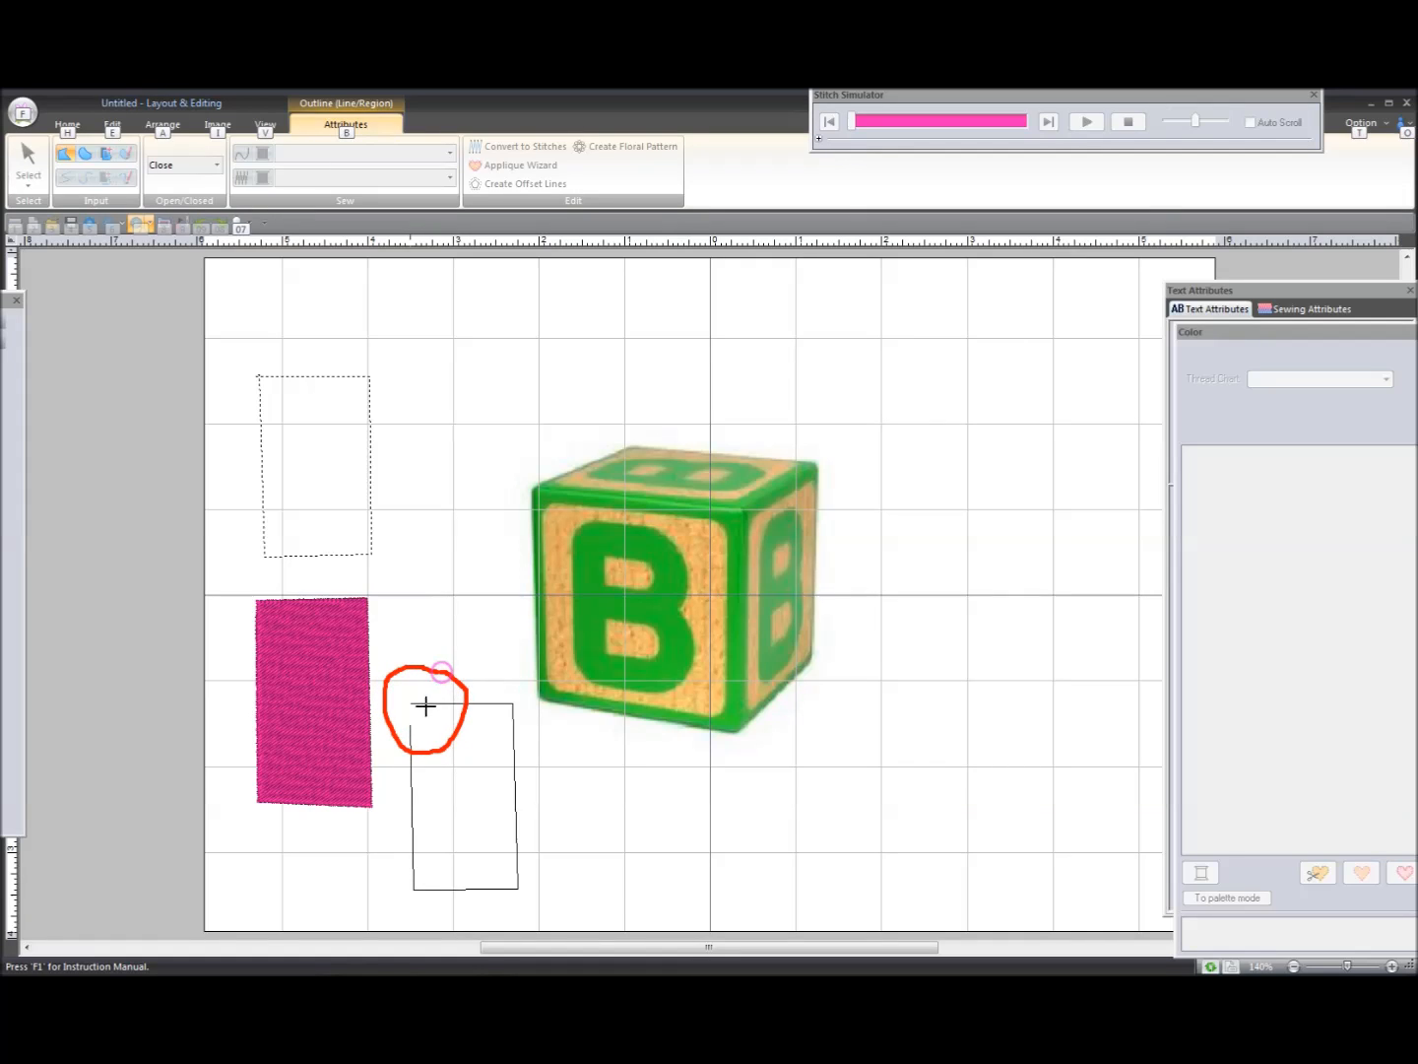
left_click_drag(413, 700, 422, 731)
key("Escape")
double_click(412, 725)
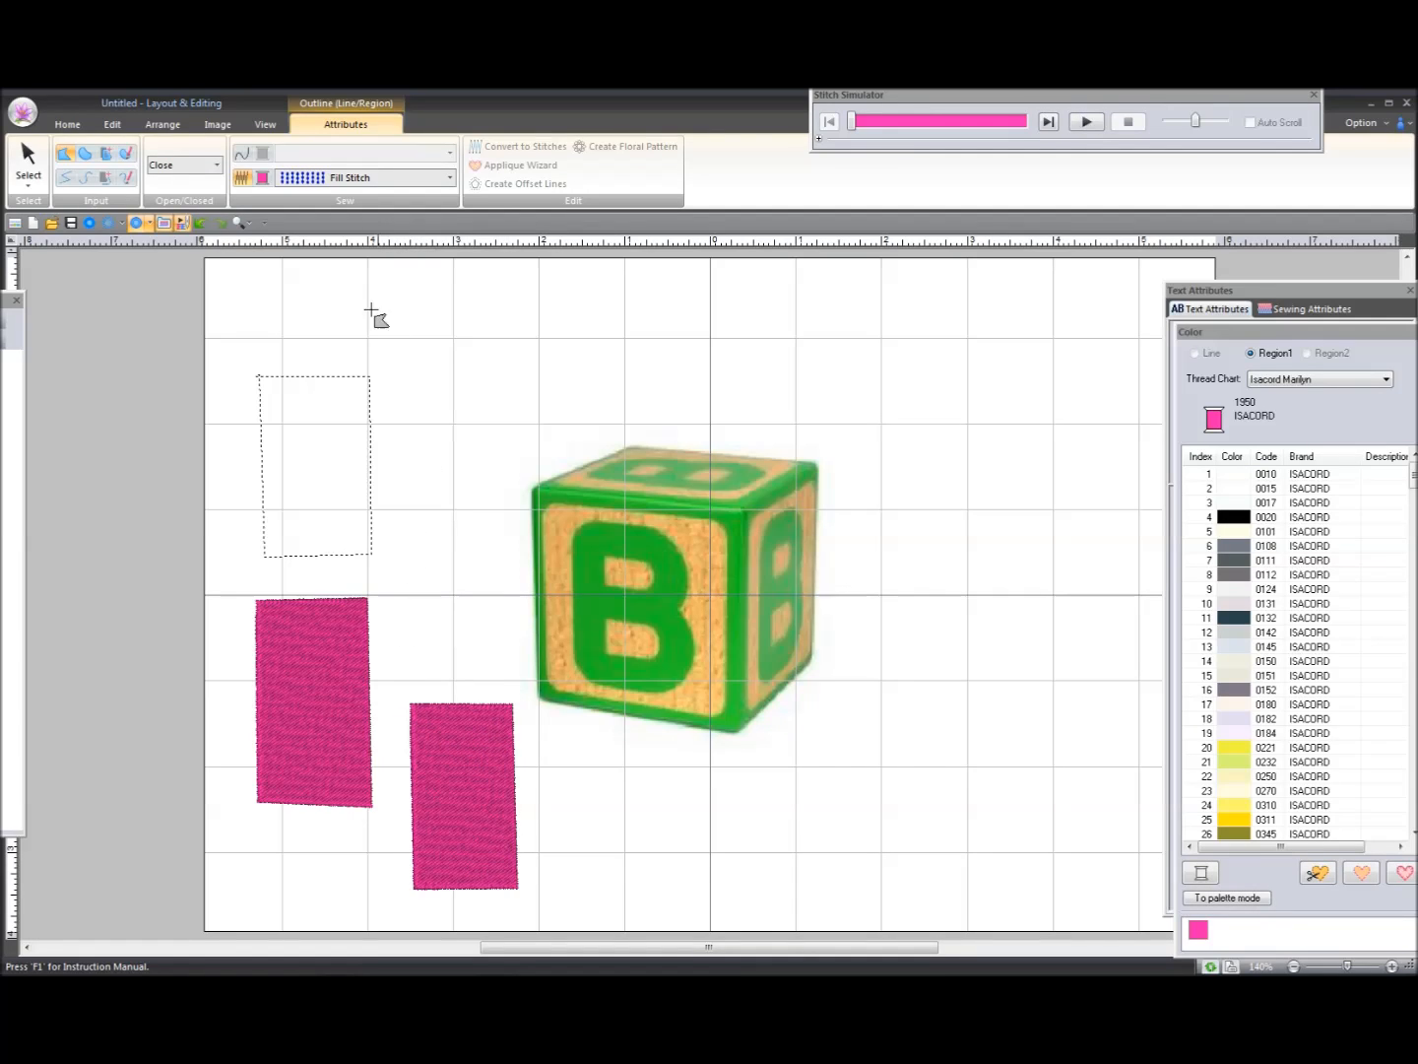
Step: Undo all three practice regions beside the block image
left_click(200, 225)
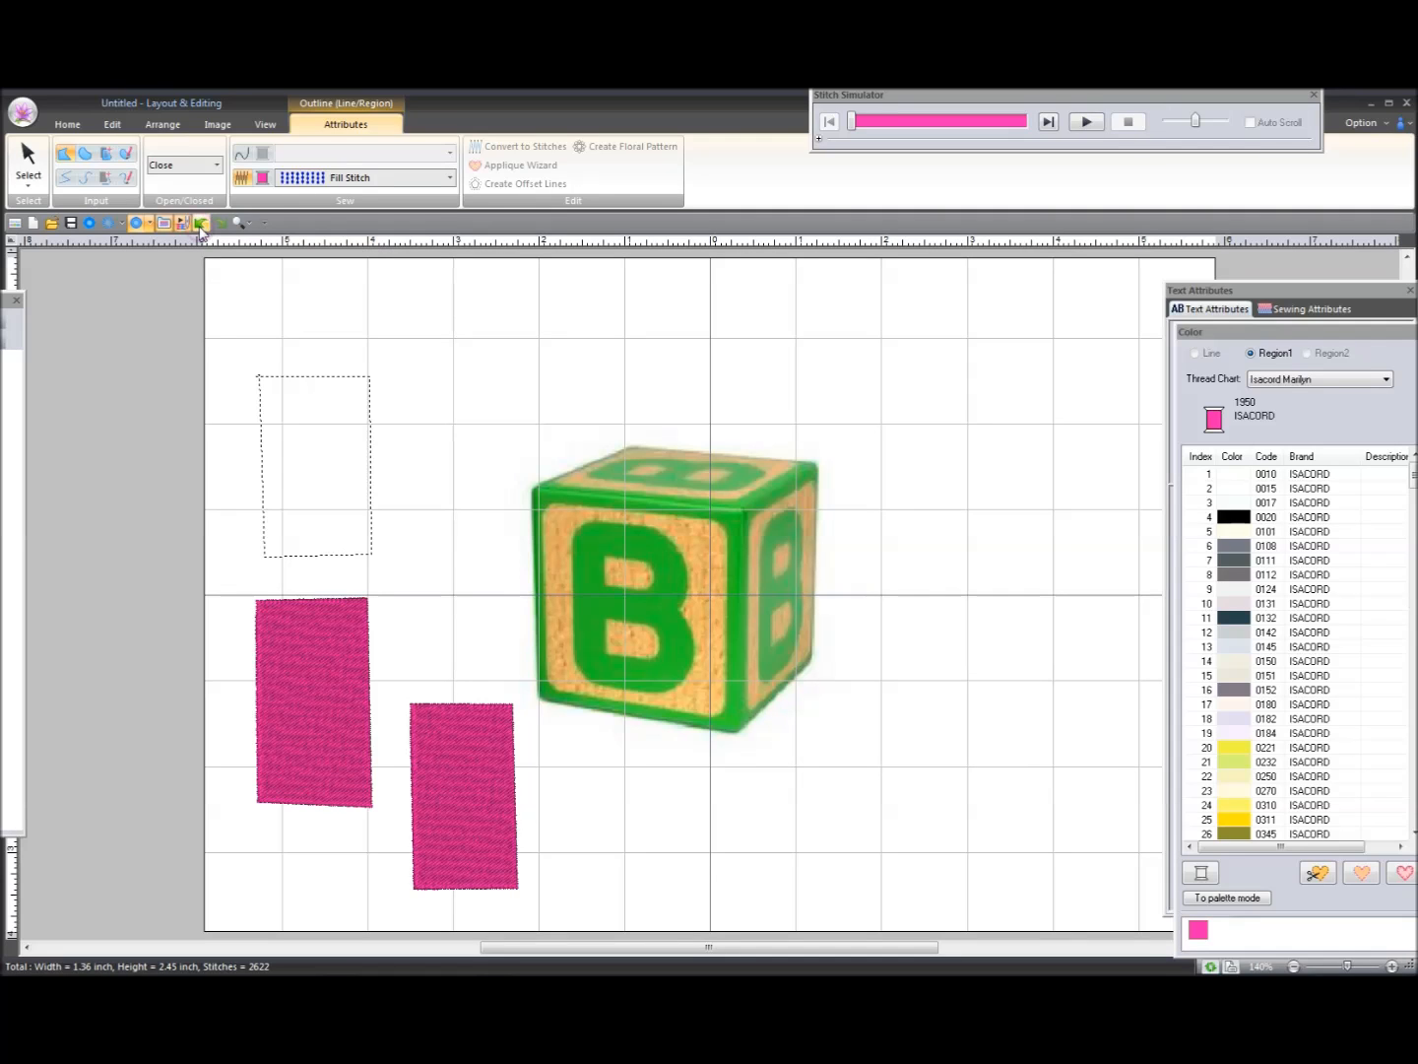
left_click(199, 225)
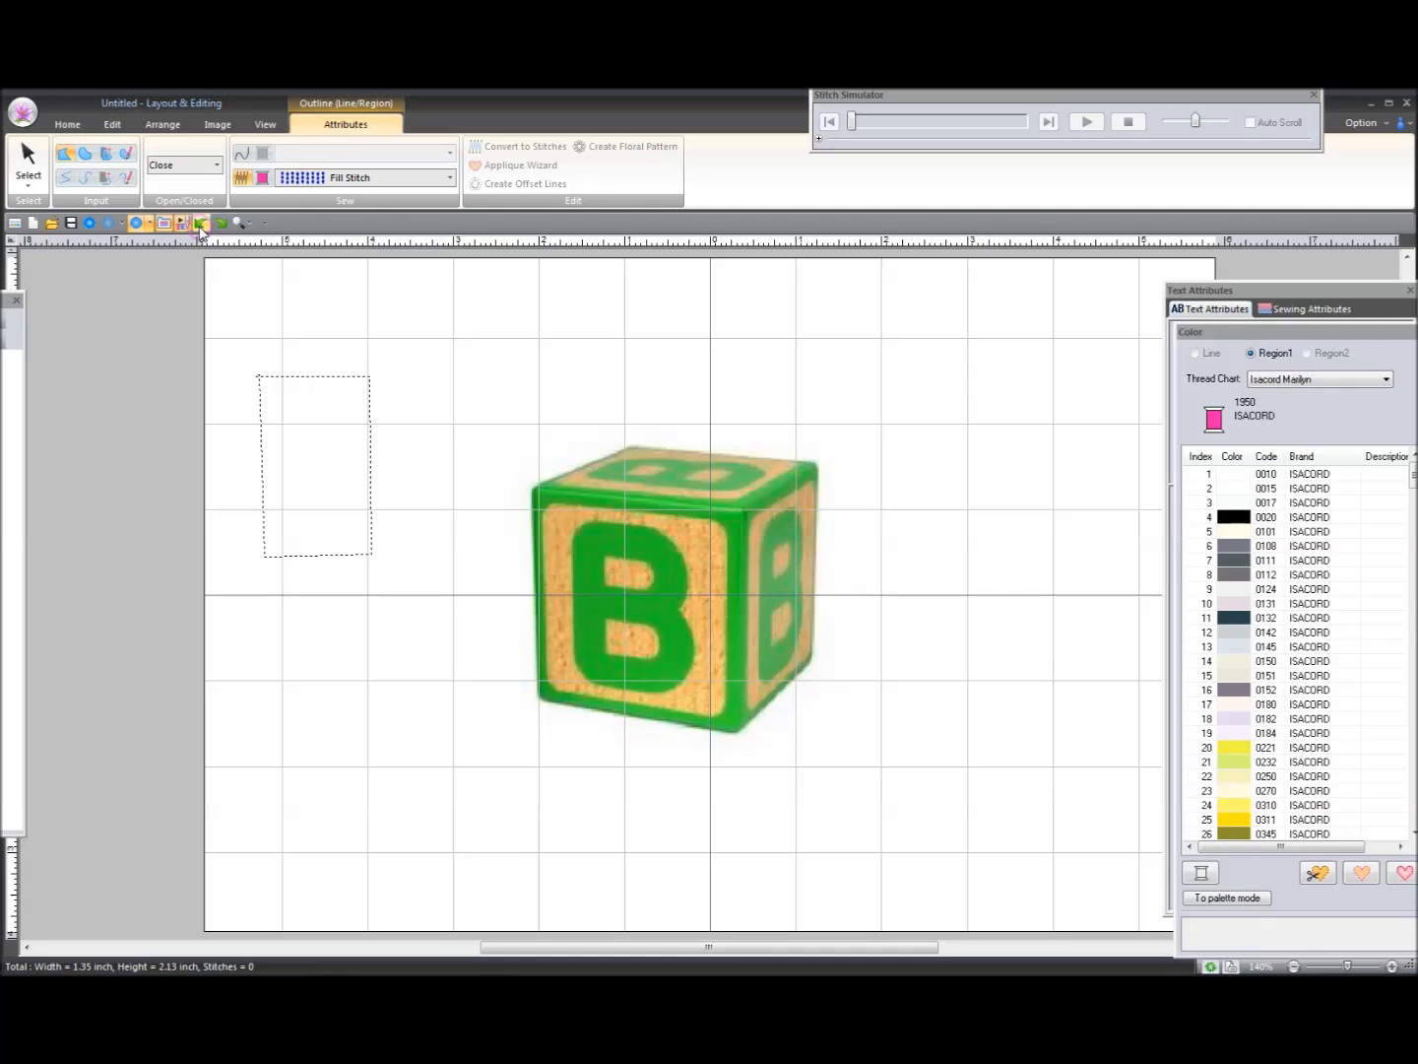
left_click(200, 225)
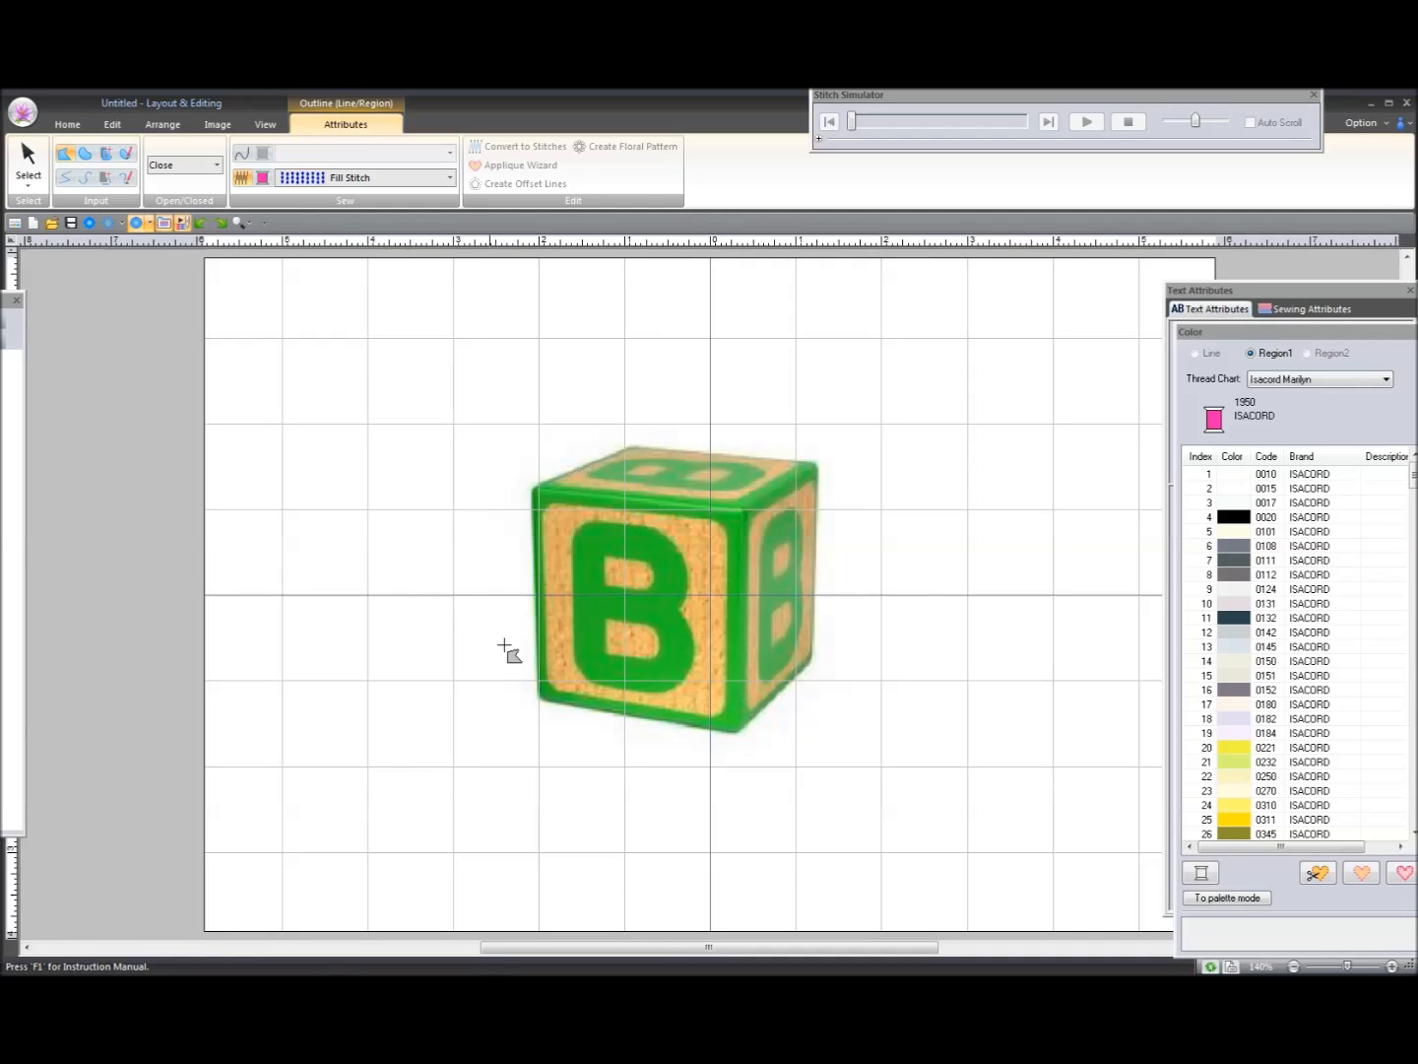
Step: Draw a four-sided fill region about 2.46 by 2.87 inches over the block's front face, ending just short of its starting point
left_click(534, 487)
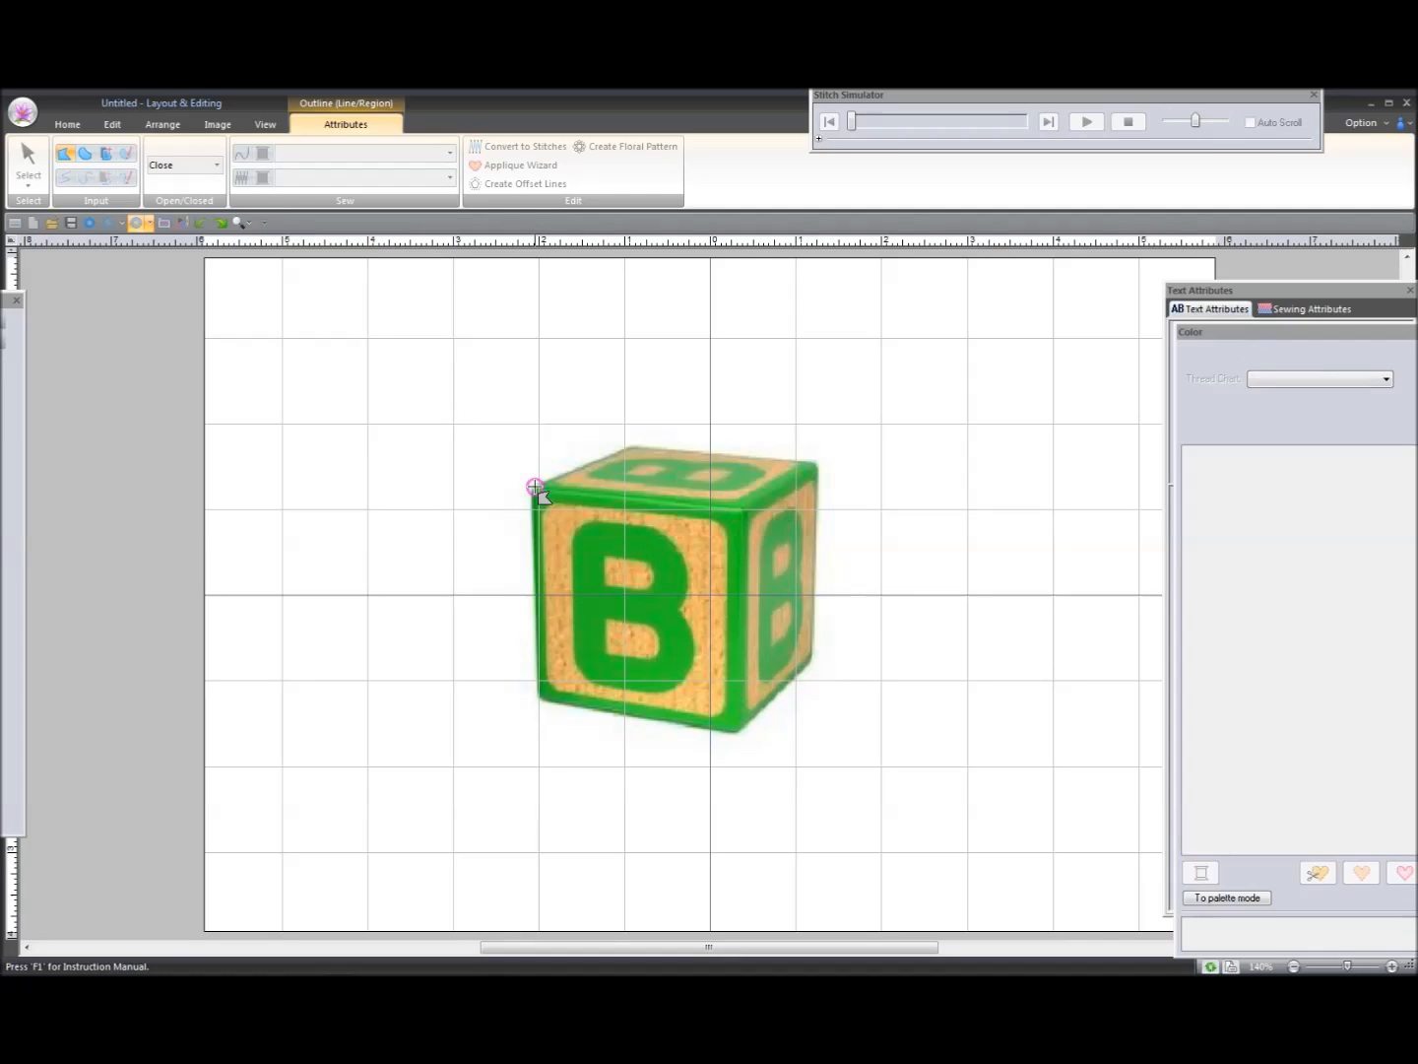
left_click(743, 511)
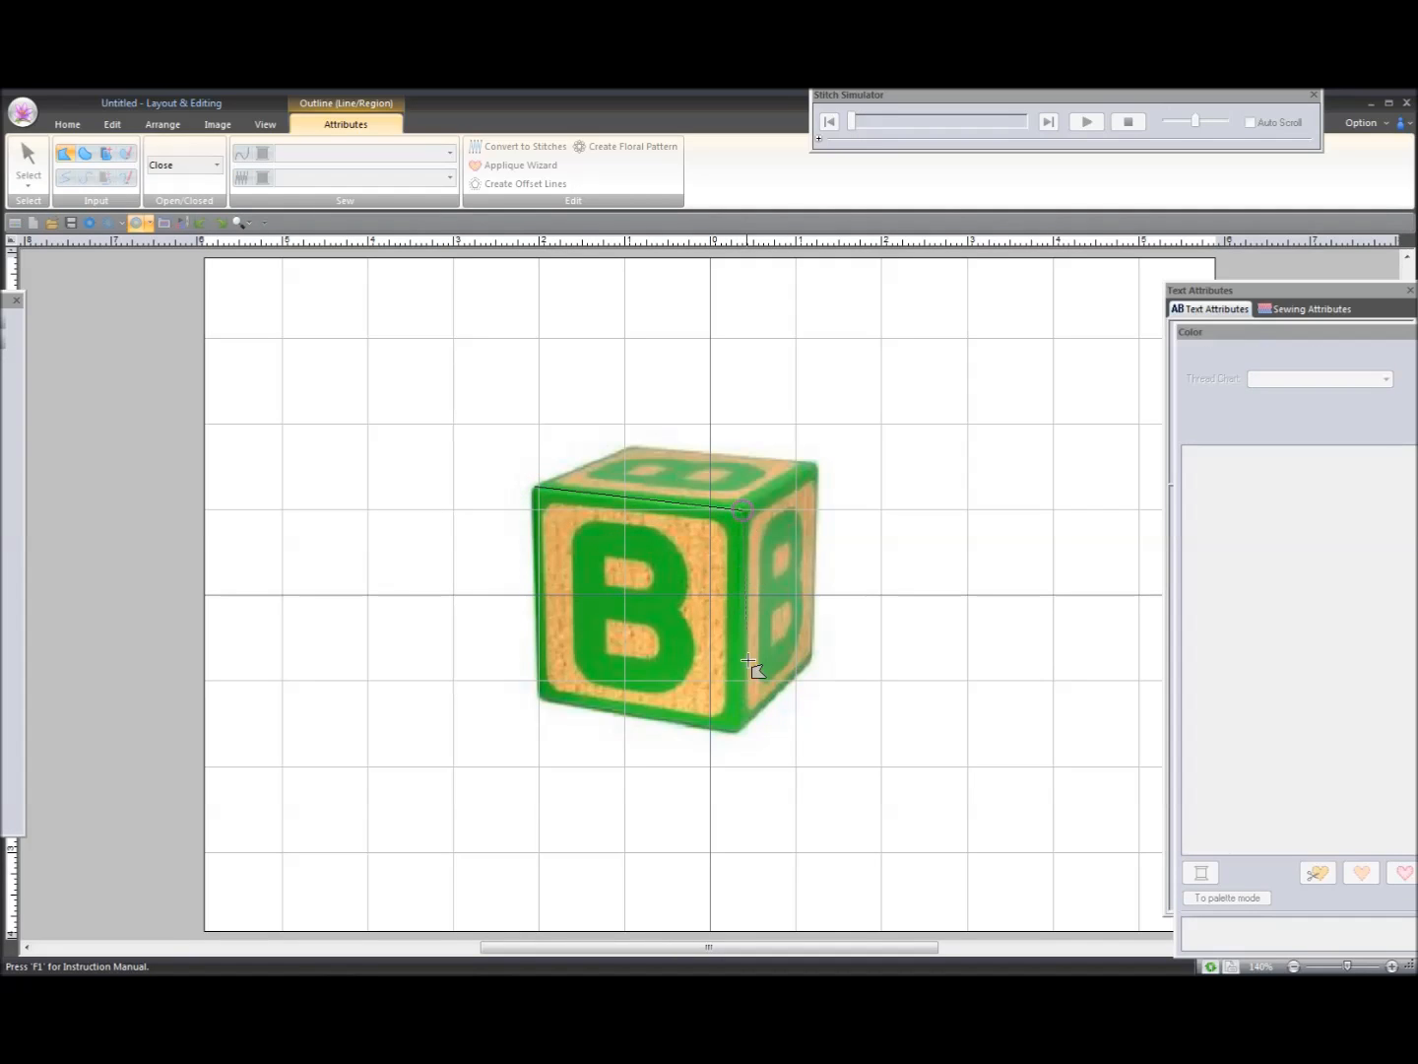
left_click(738, 731)
left_click(536, 699)
left_click(533, 513)
key("alt")
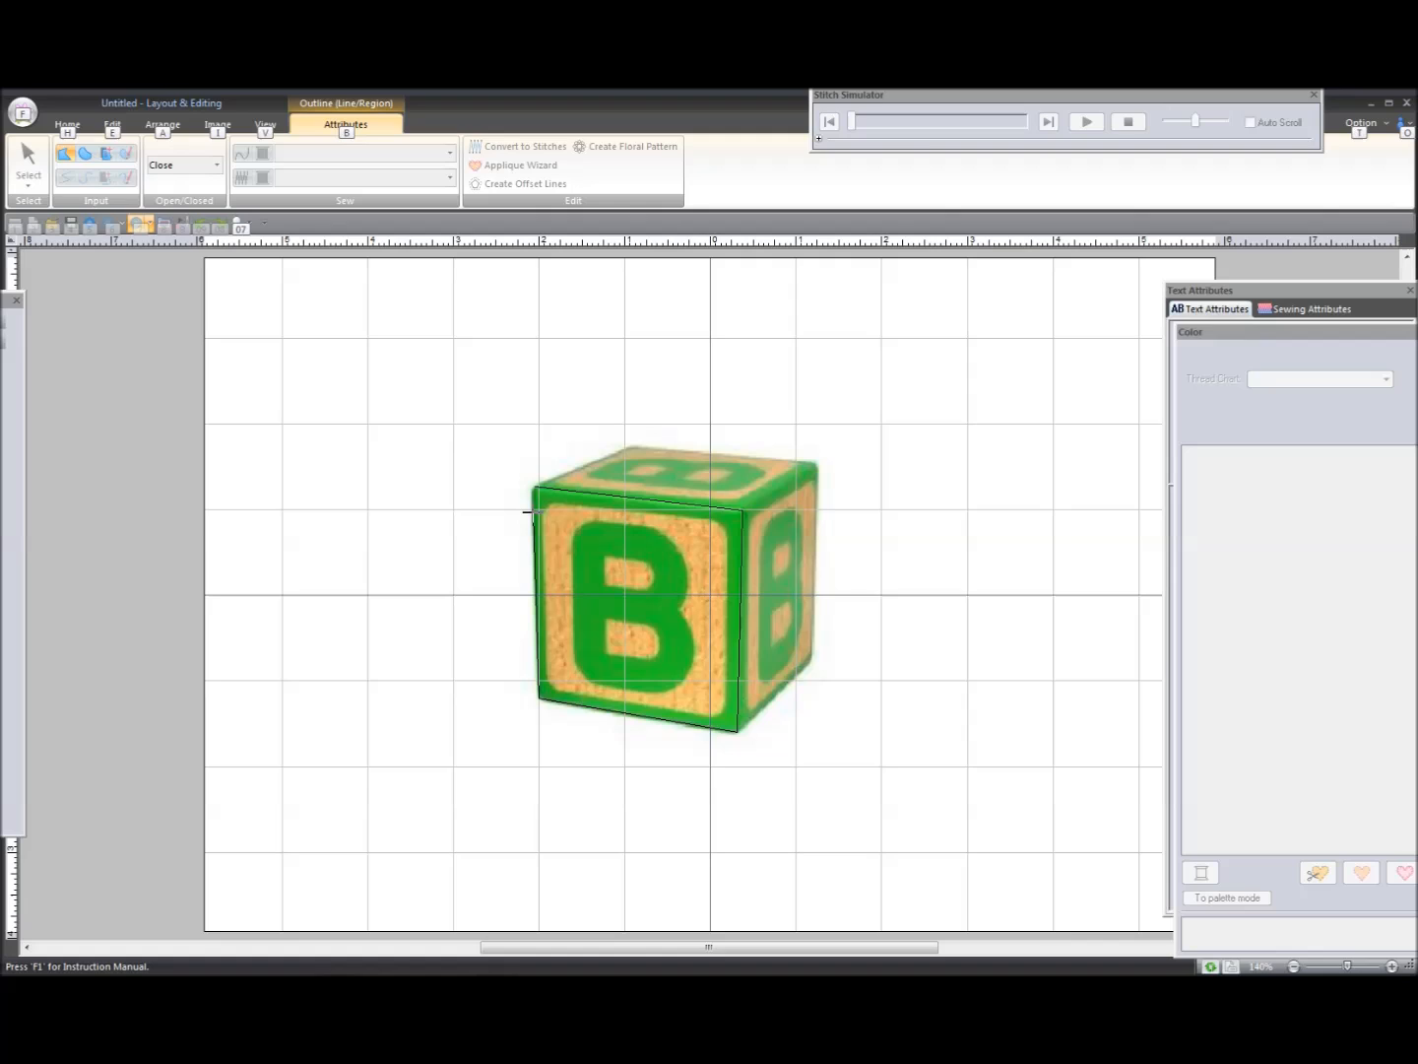
mouse_move(560, 454)
left_mouse_down()
mouse_move(463, 503)
mouse_move(500, 556)
mouse_move(571, 556)
mouse_move(598, 482)
mouse_move(540, 457)
left_mouse_up()
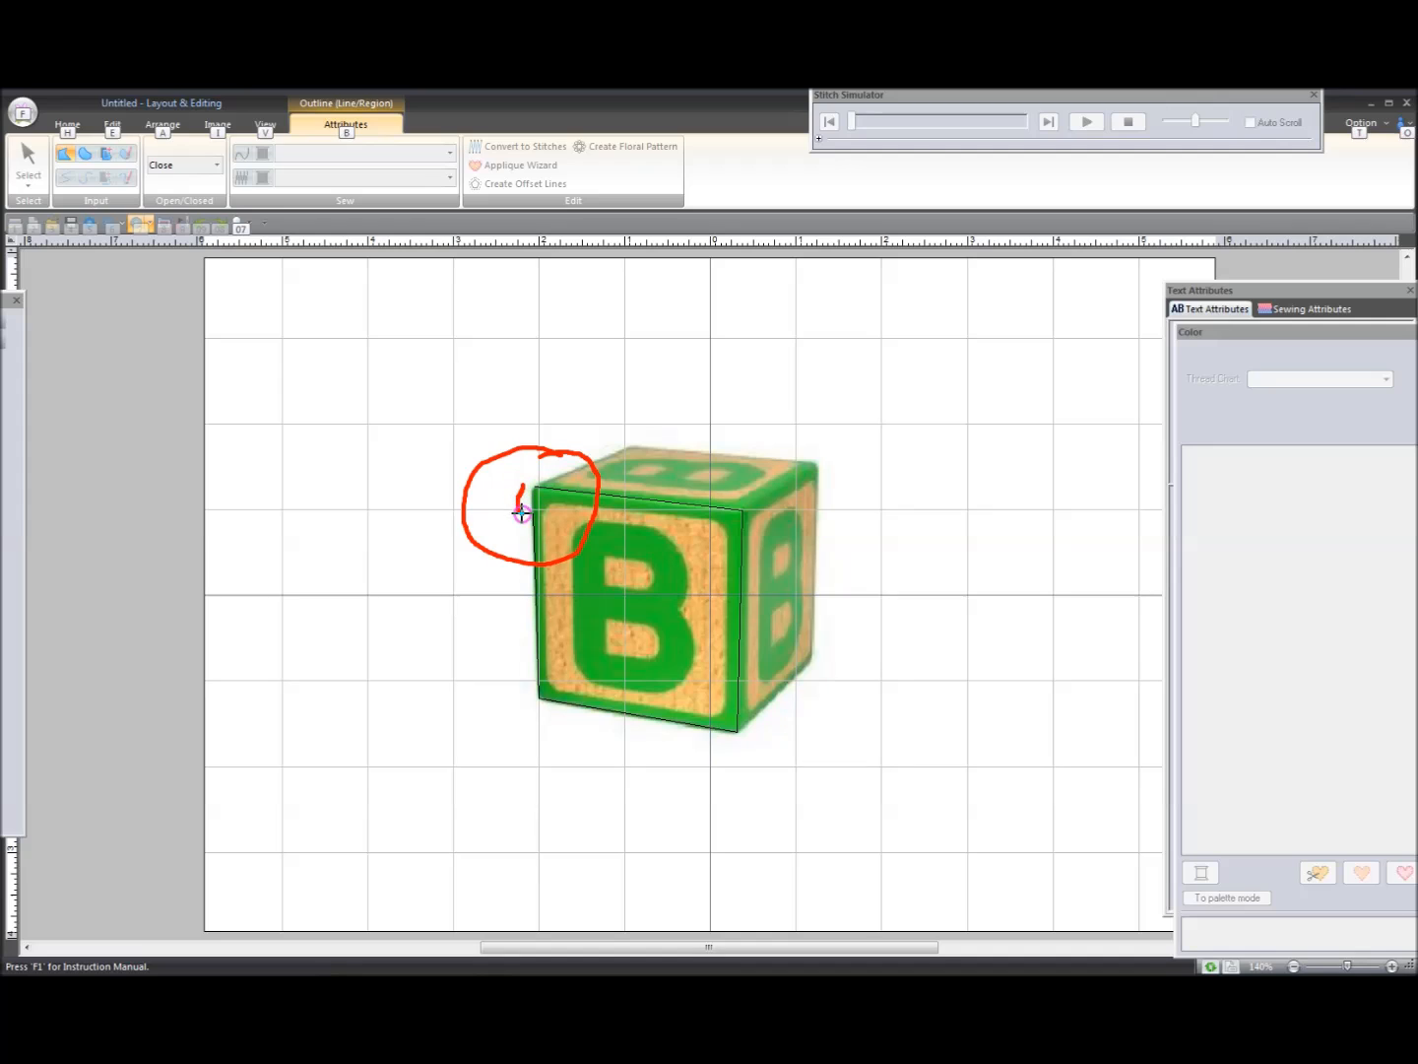
key("Escape")
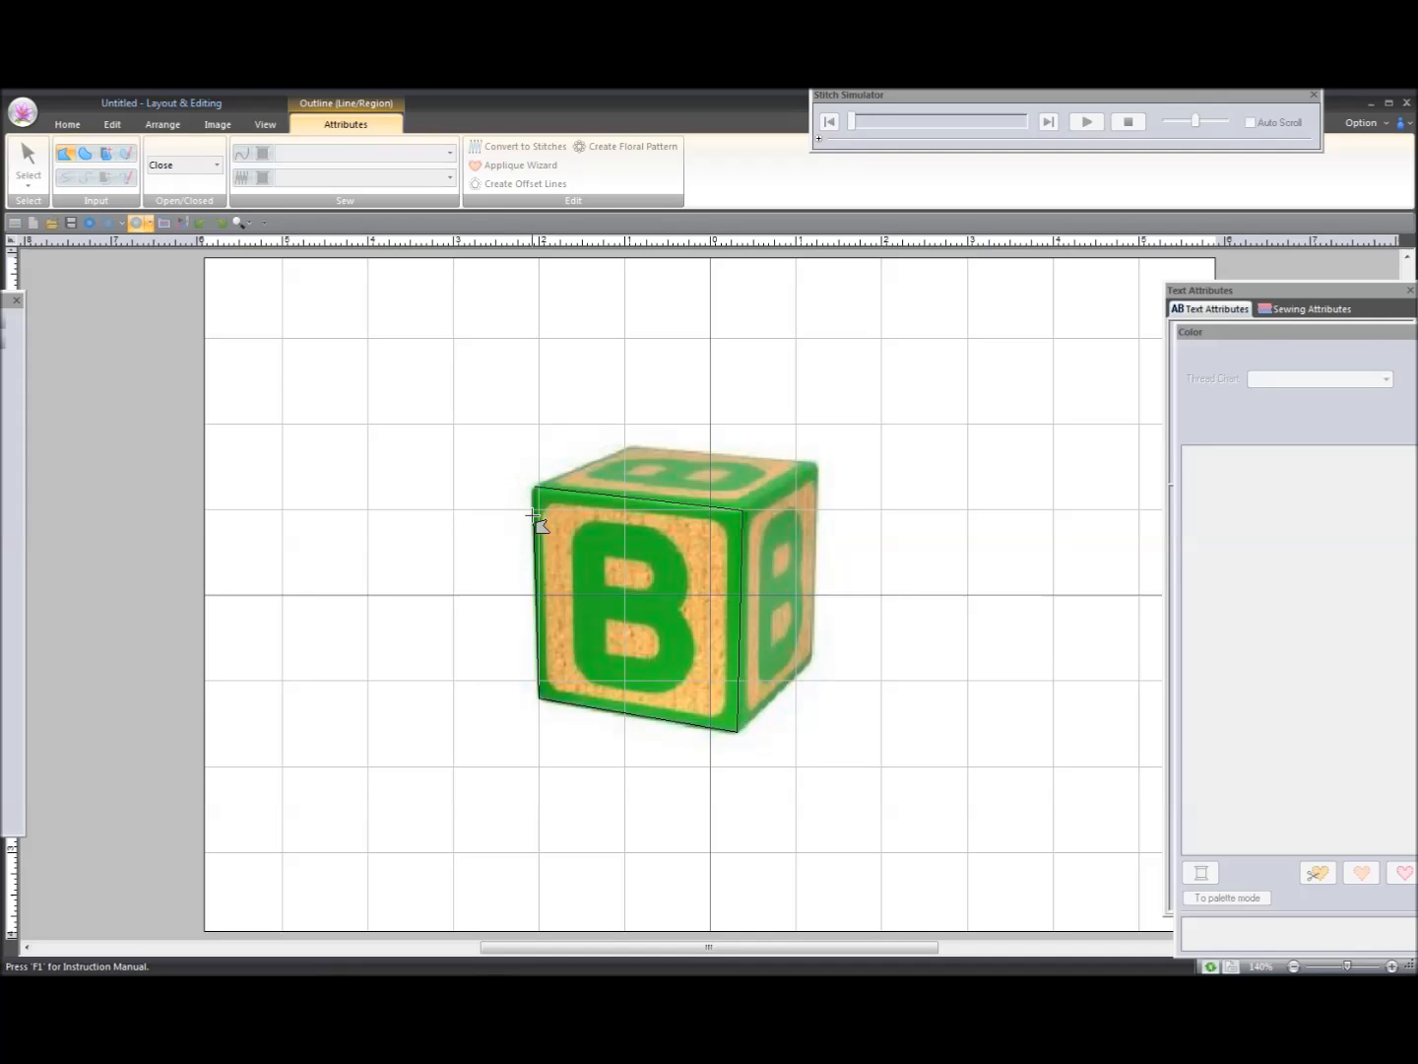
left_click(532, 513)
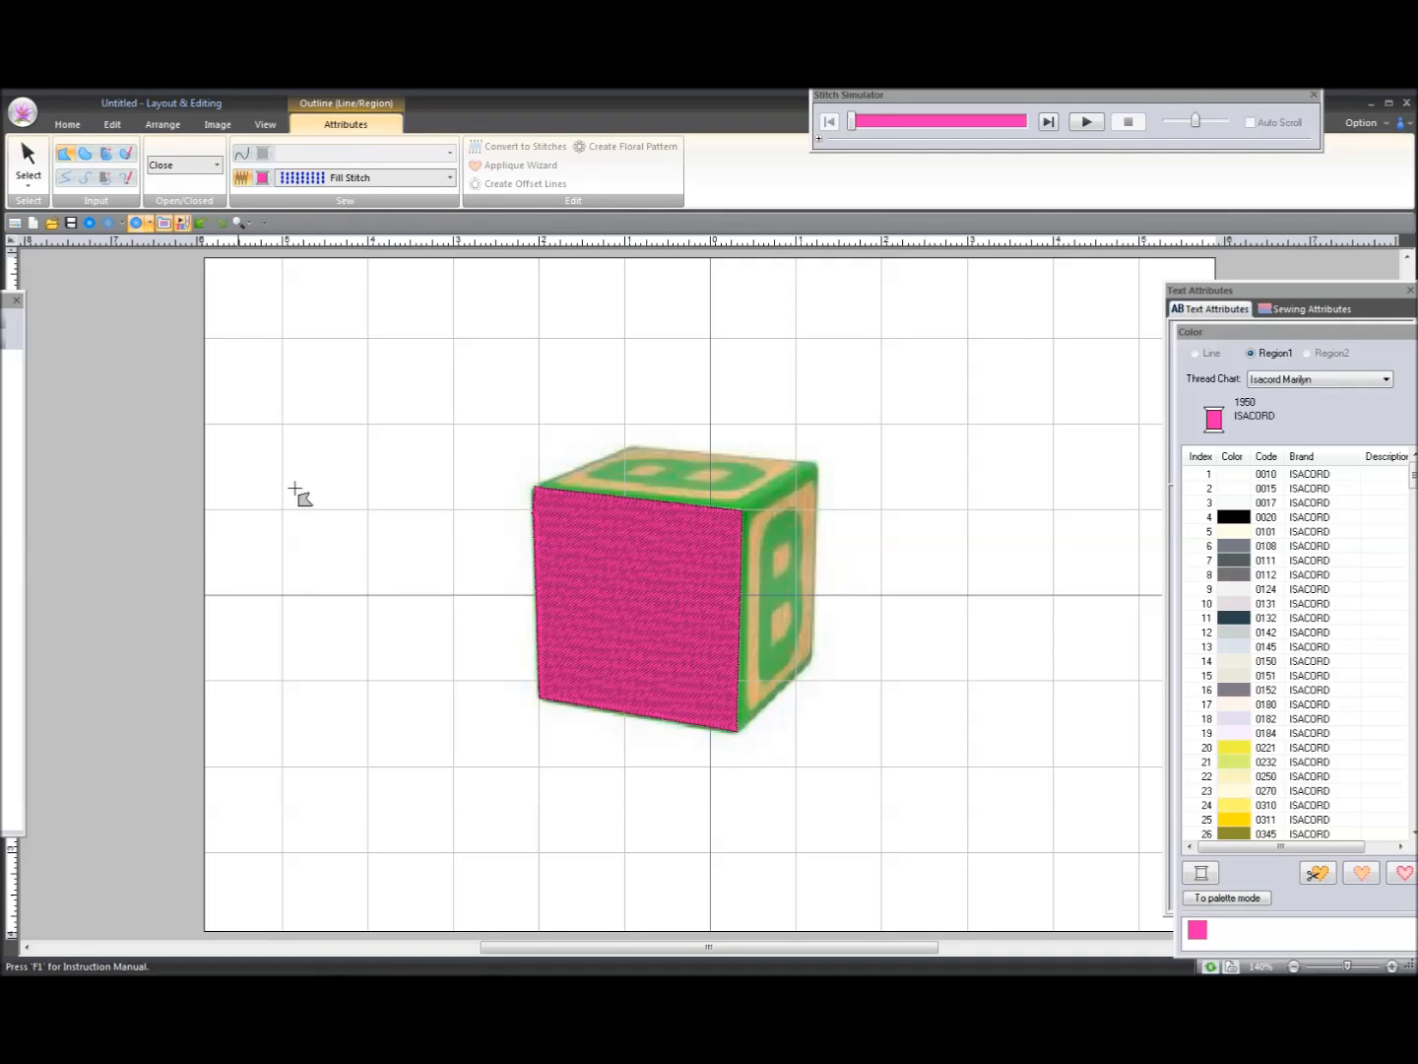
Step: Bring the Sewing Order pane fully into view and select the front face region in it
left_click_drag(3, 299, 139, 304)
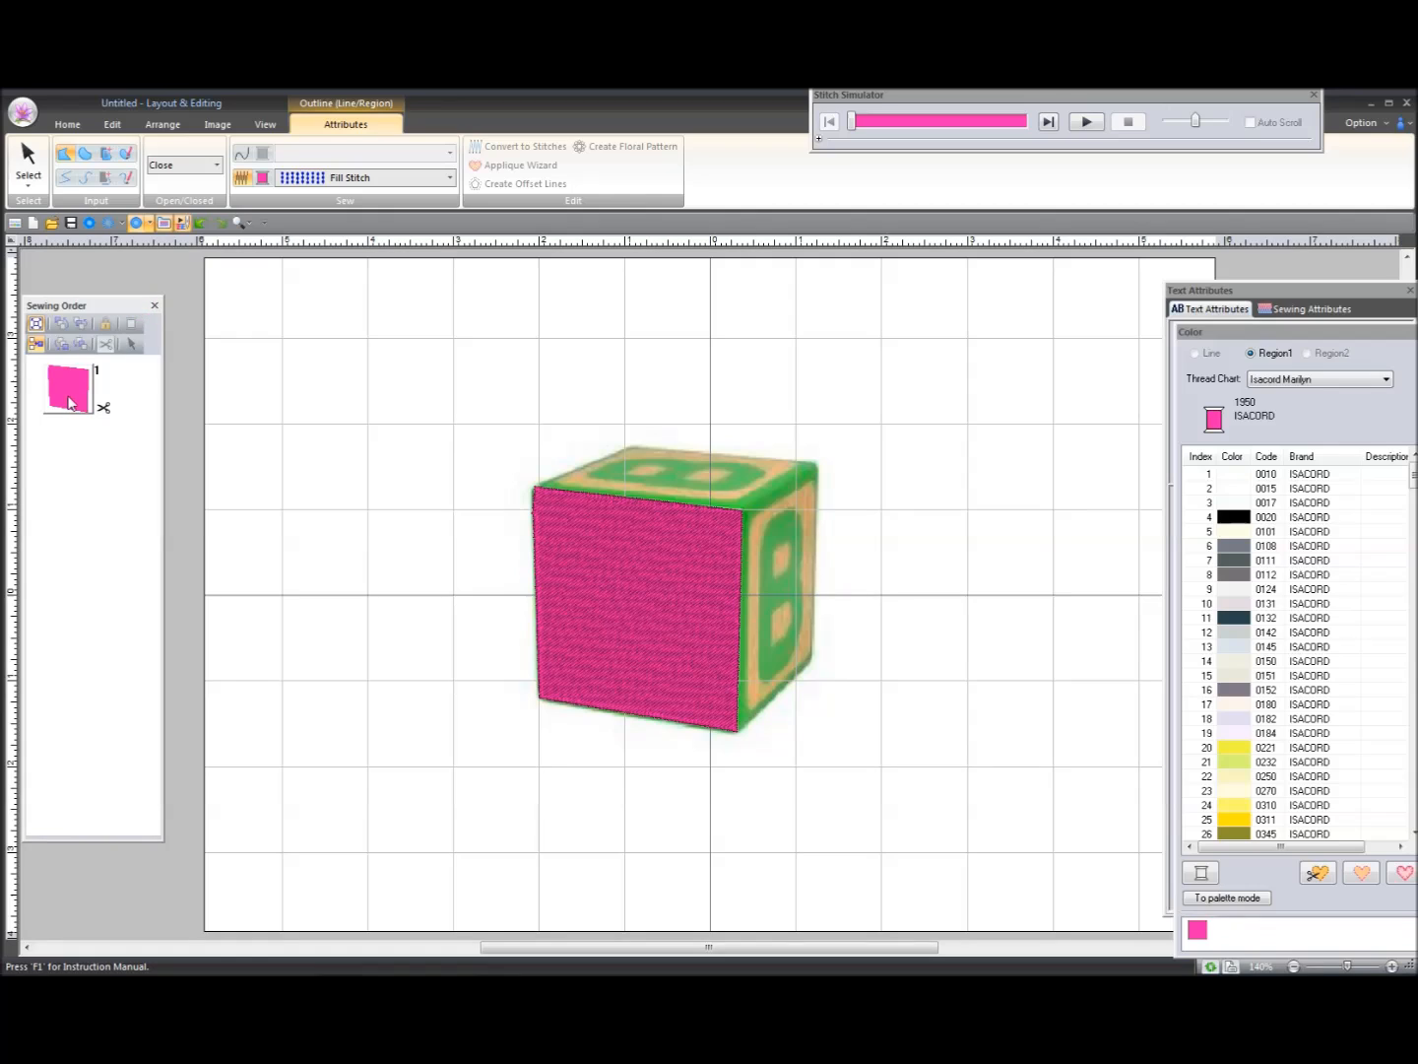
left_click(69, 402)
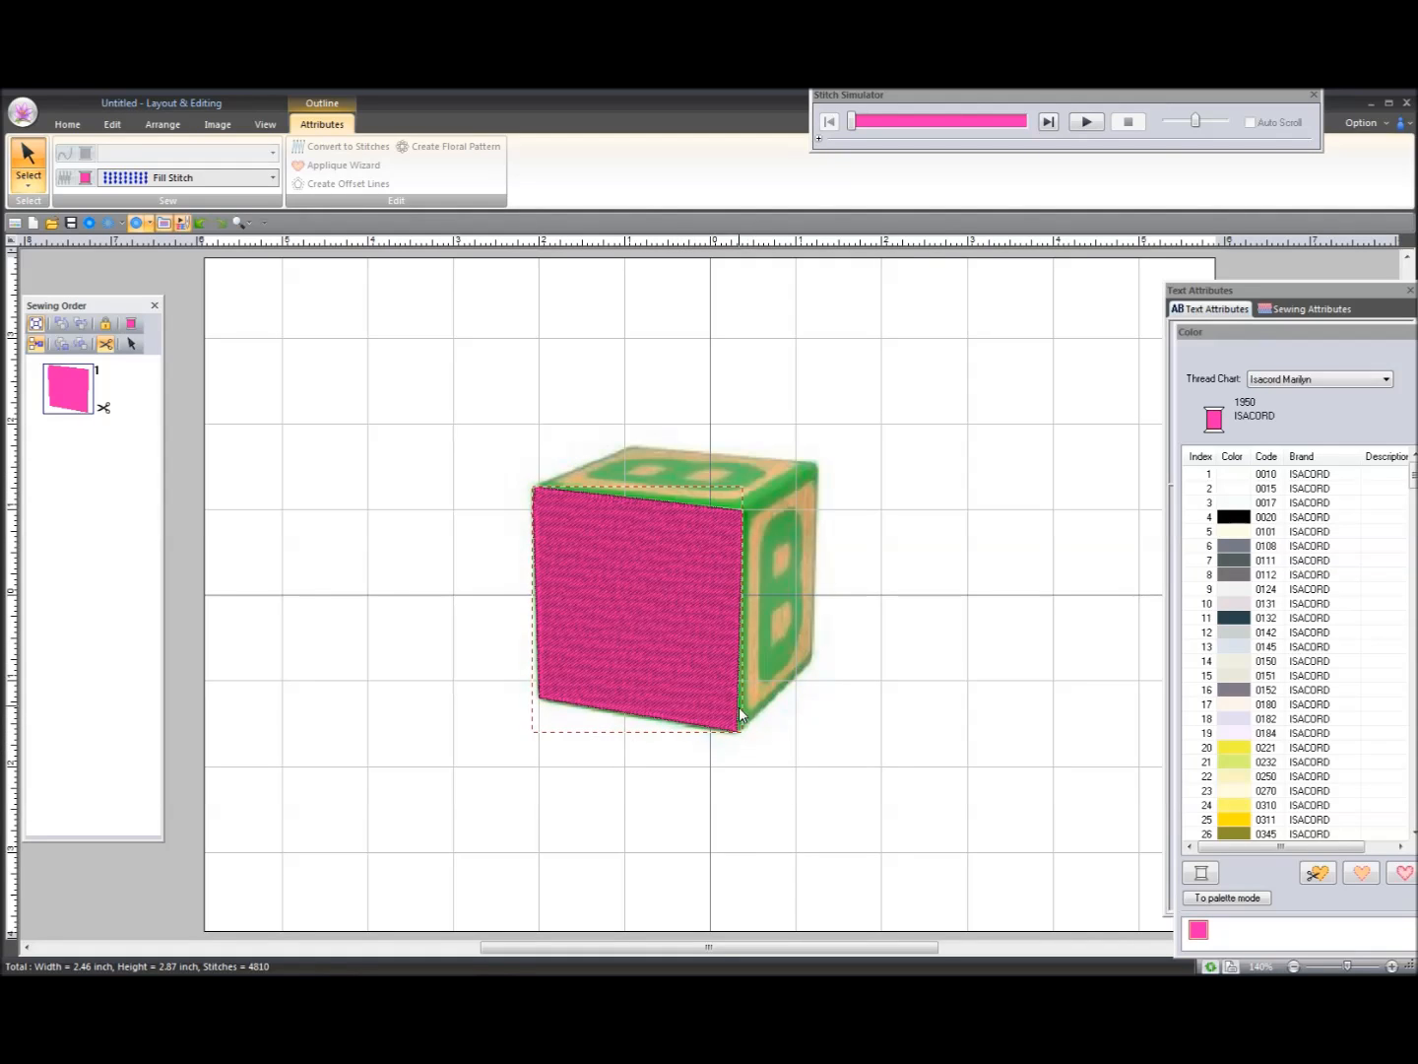
Step: Try thread color Isacord 0311 on the front face region, and undo the color change
left_click(1231, 825)
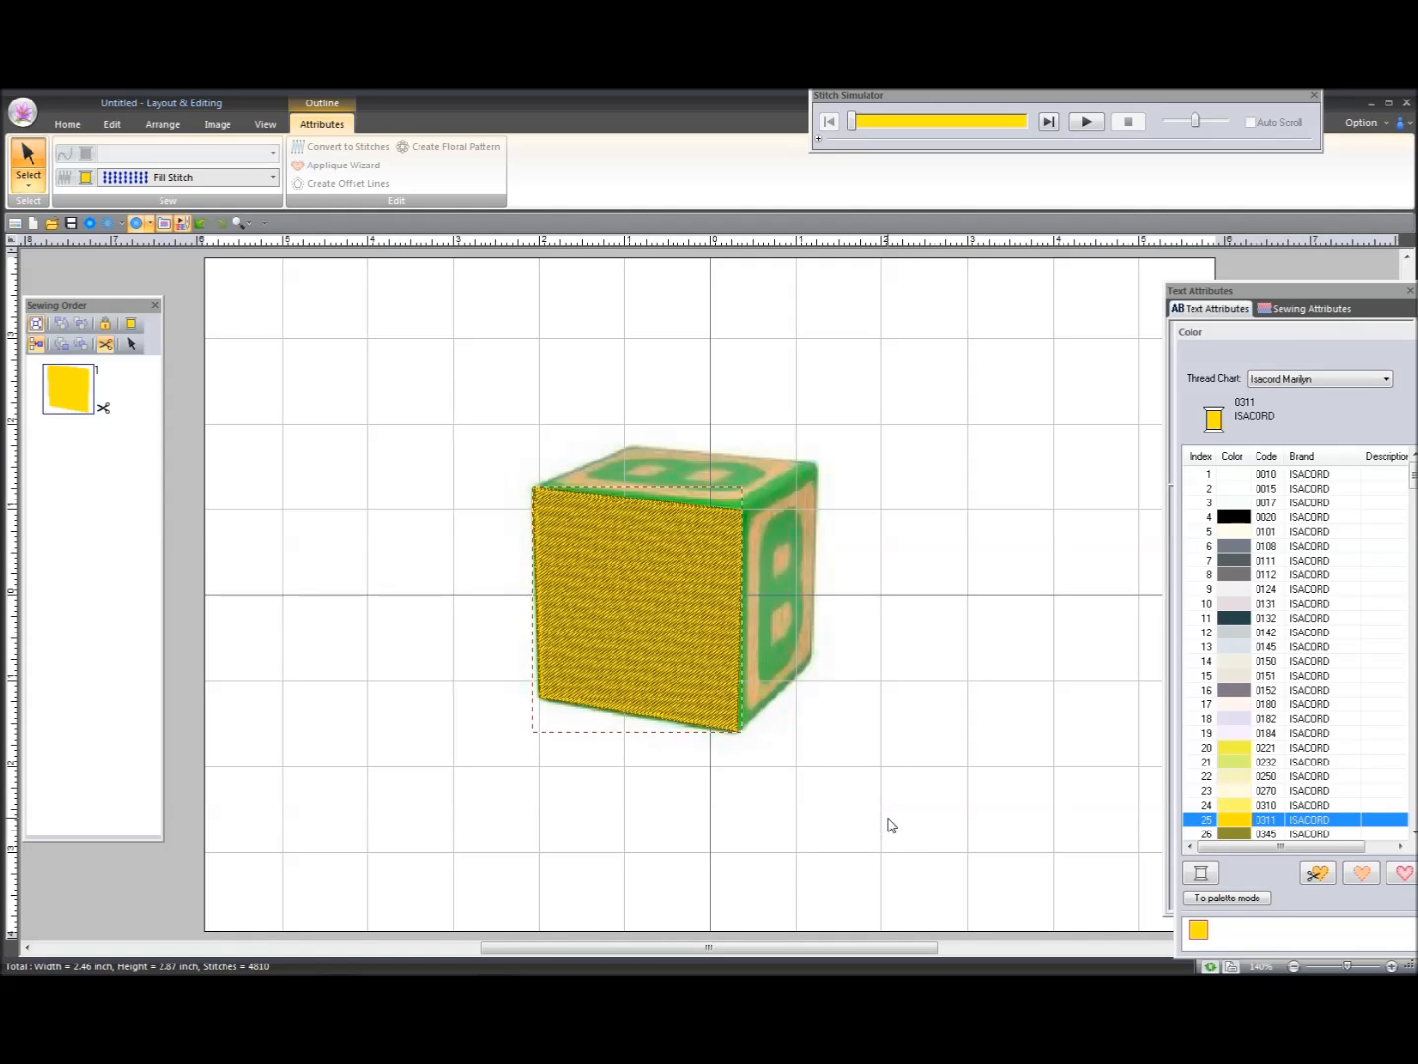
left_click(201, 225)
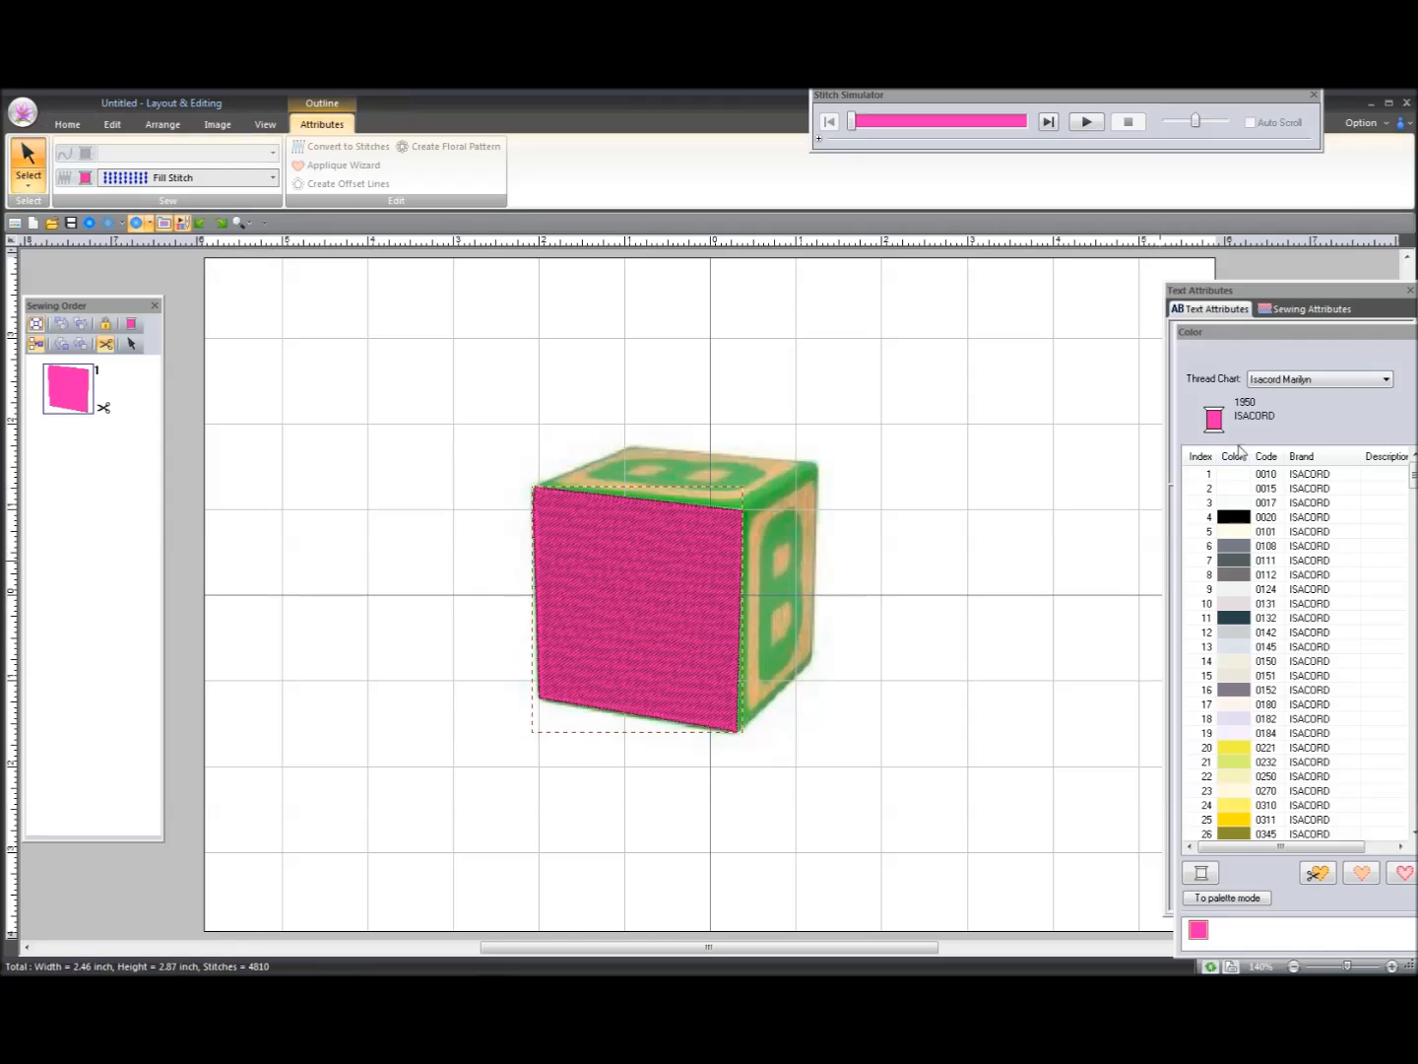
Step: Try constant stitch directions of 290, 217, 166 and 84 degrees on the front face region
left_click(1291, 313)
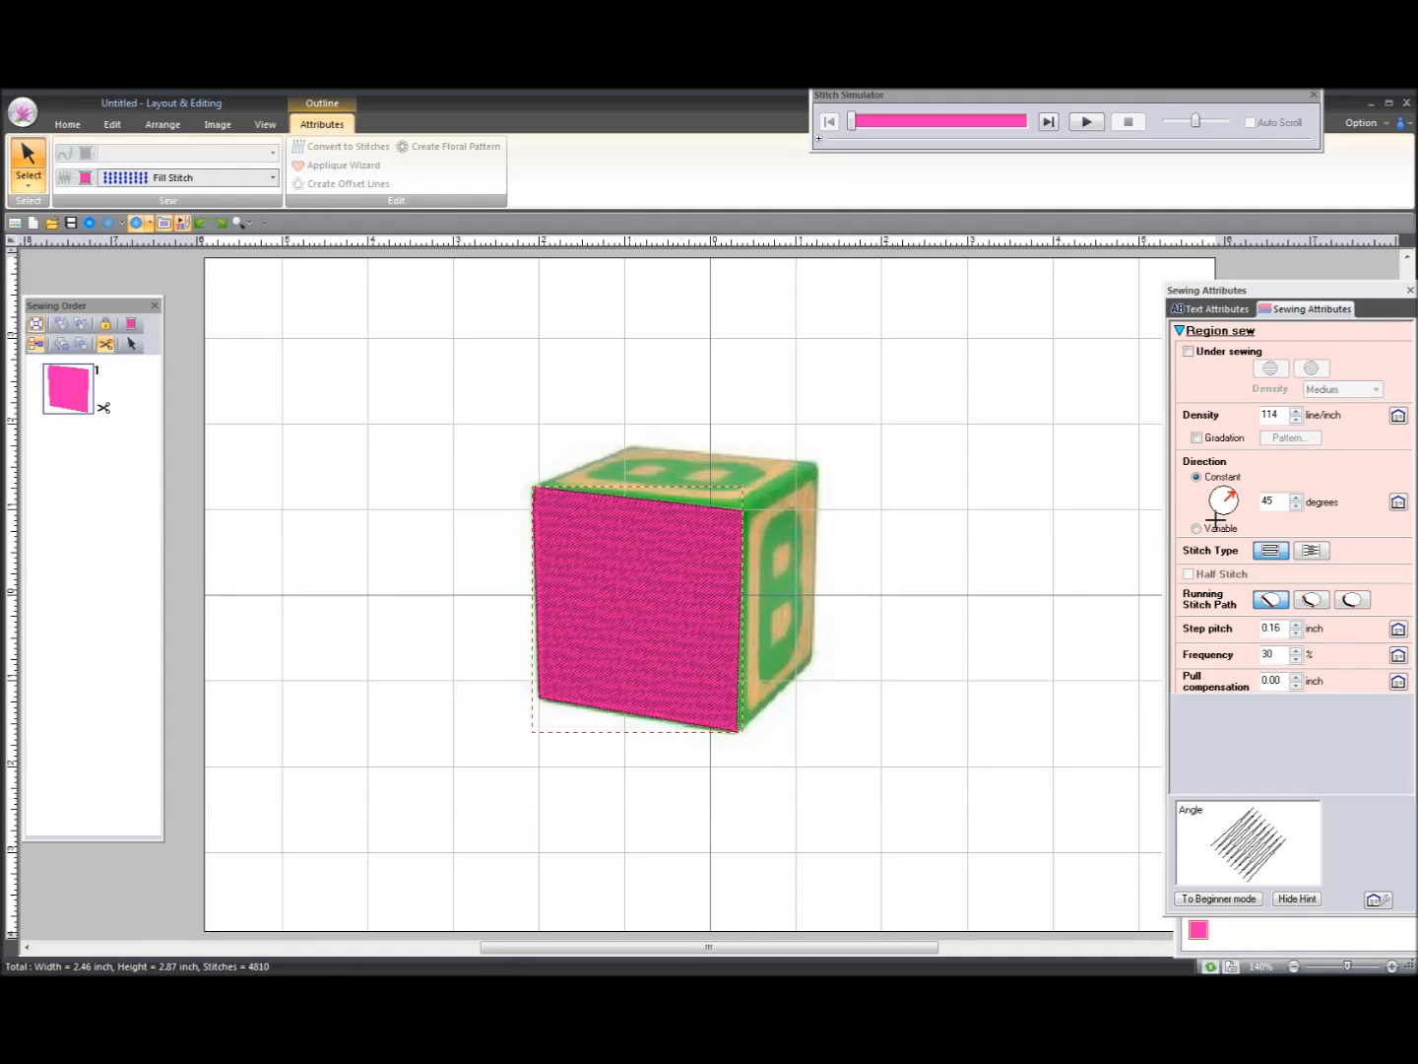
mouse_move(1245, 462)
left_mouse_down()
mouse_move(1182, 463)
mouse_move(1170, 511)
mouse_move(1220, 537)
mouse_move(1252, 476)
left_mouse_up()
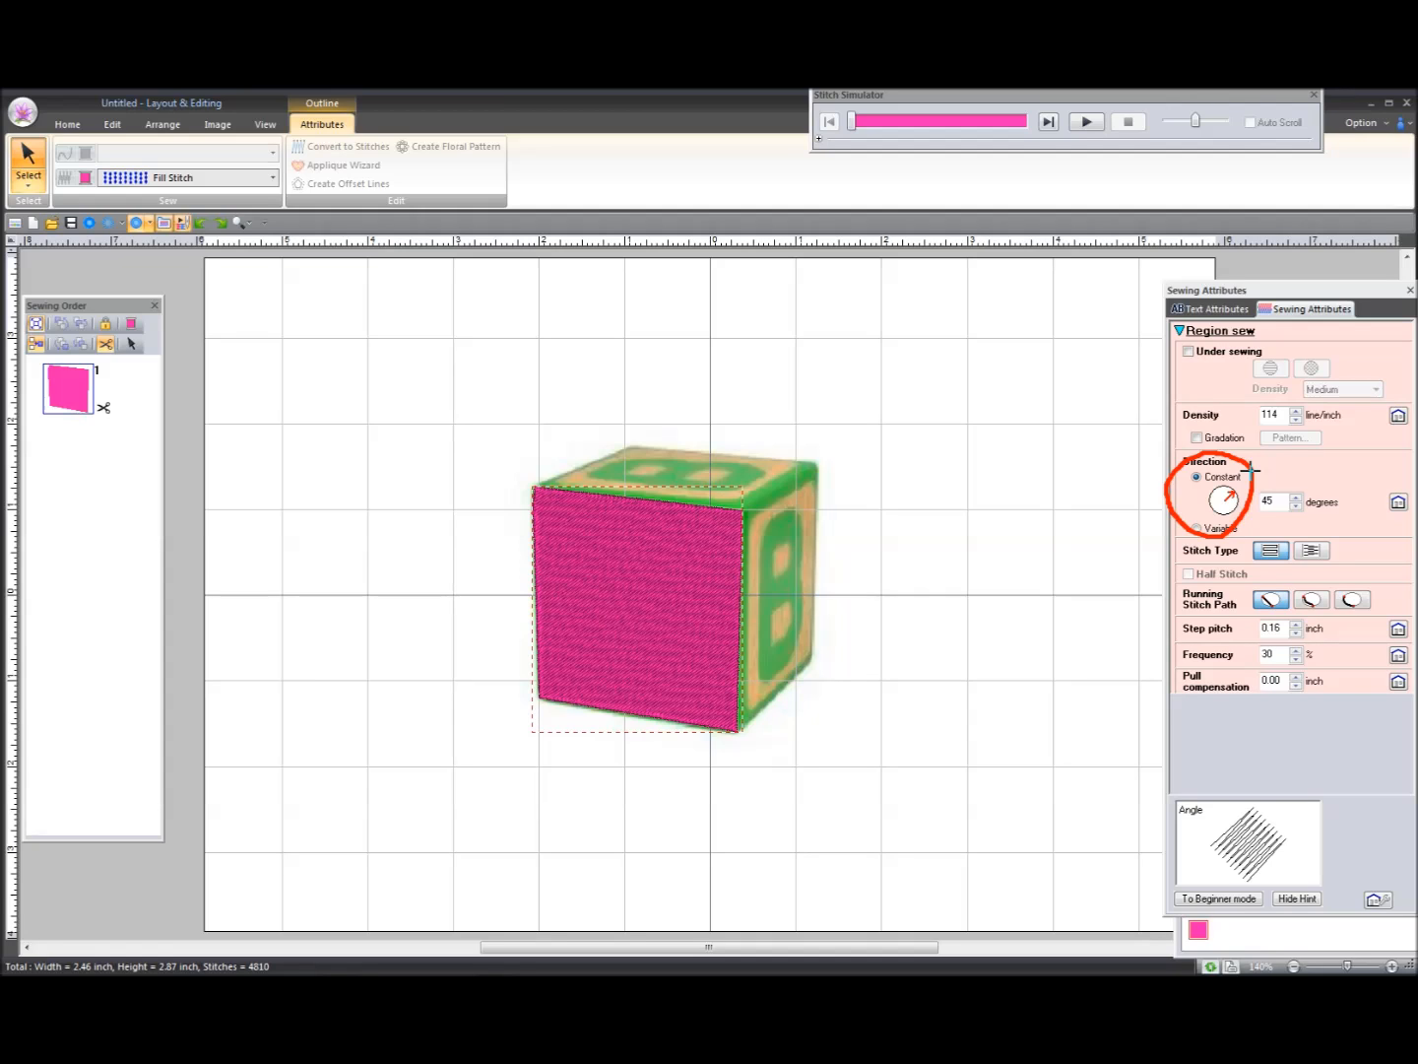
key("Escape")
left_click_drag(1233, 490, 1230, 520)
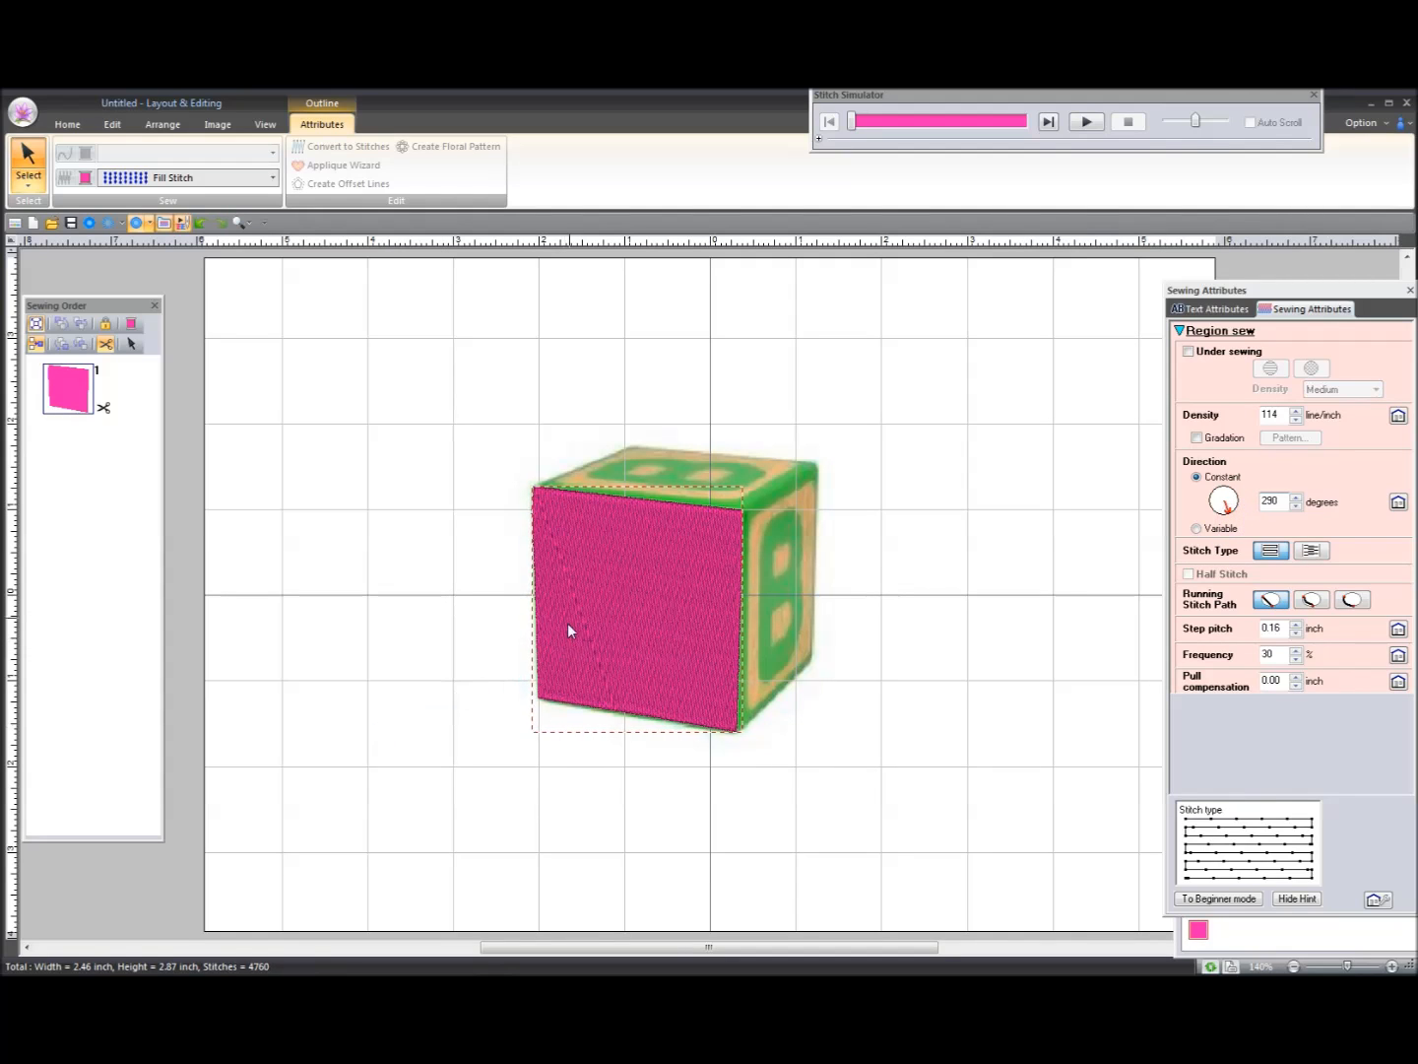
left_click_drag(1222, 508, 1211, 510)
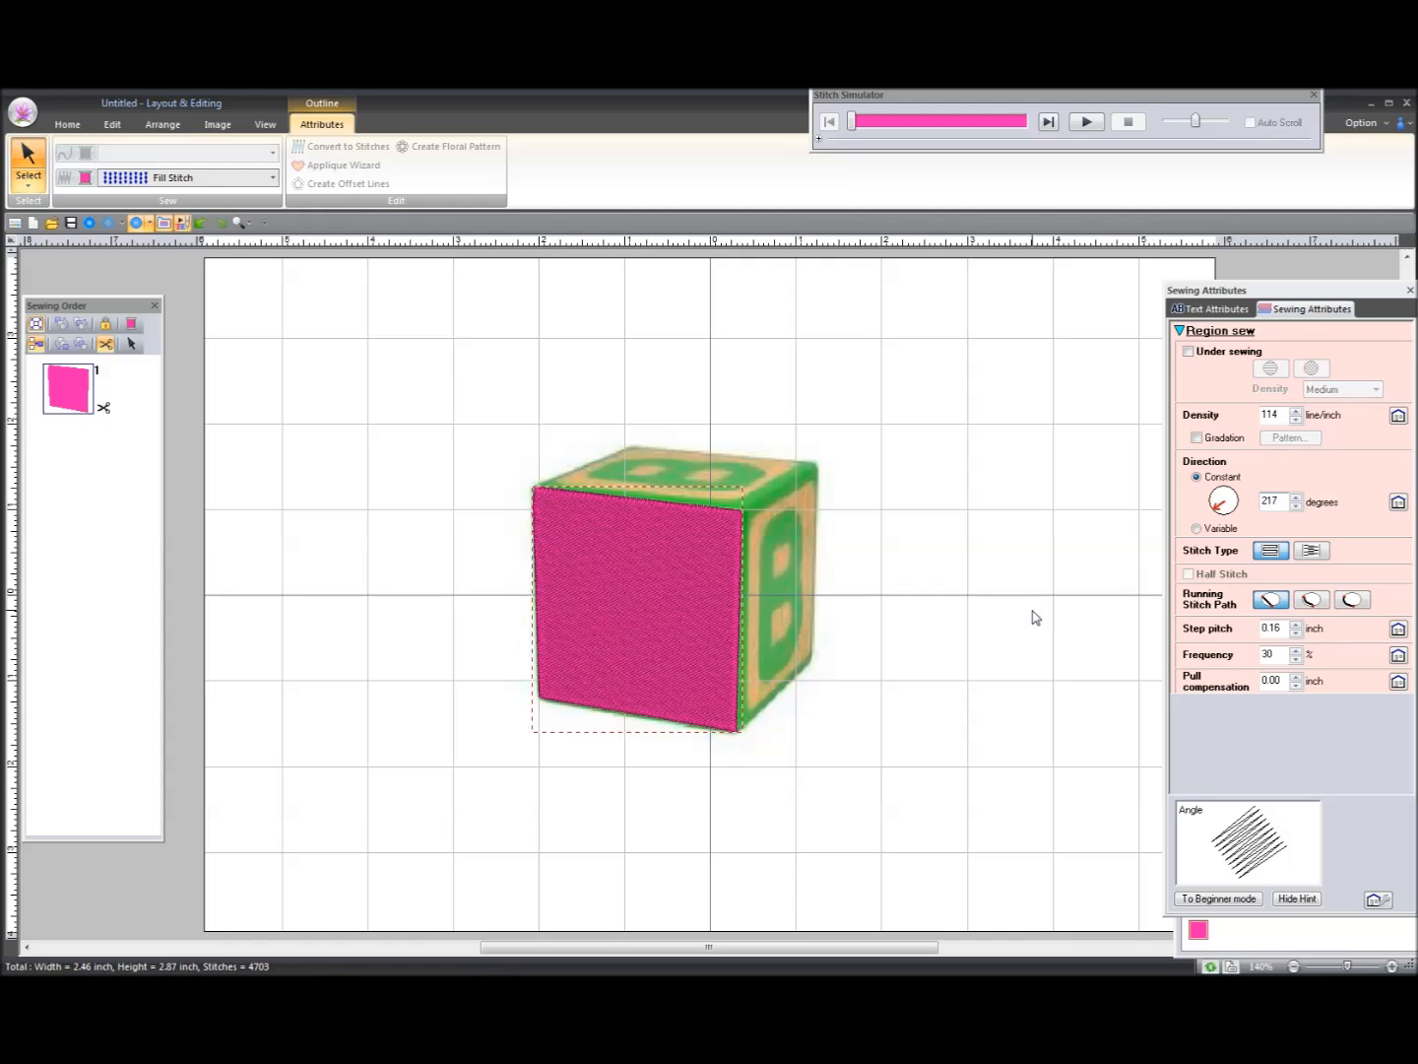
left_click(1218, 505)
left_click(1215, 500)
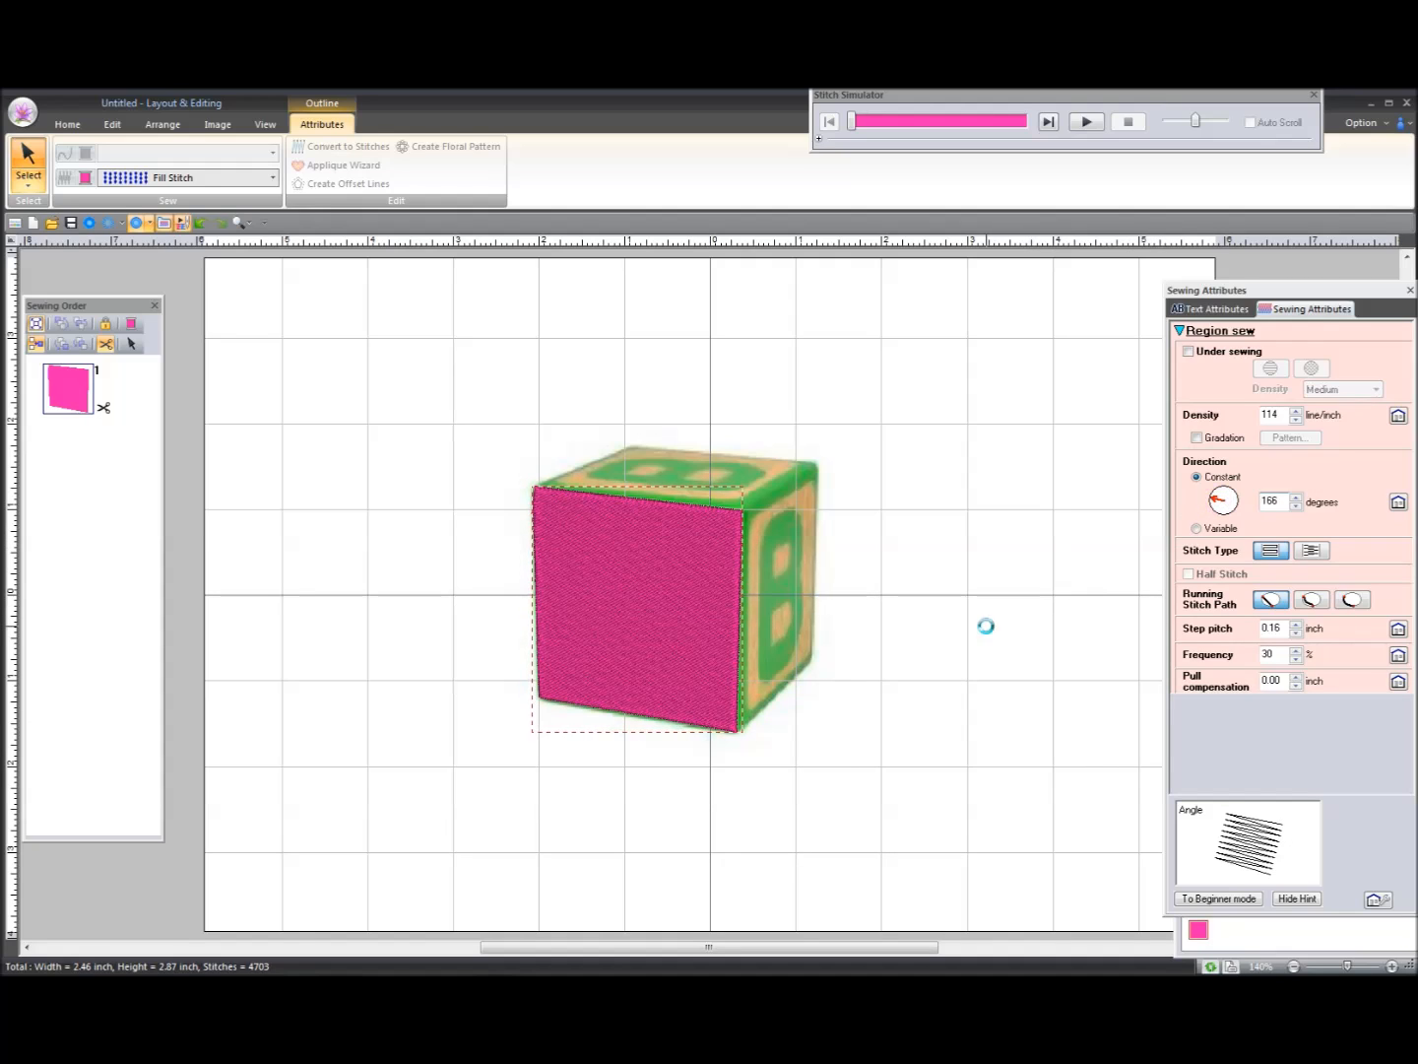
left_click_drag(1212, 499, 1223, 491)
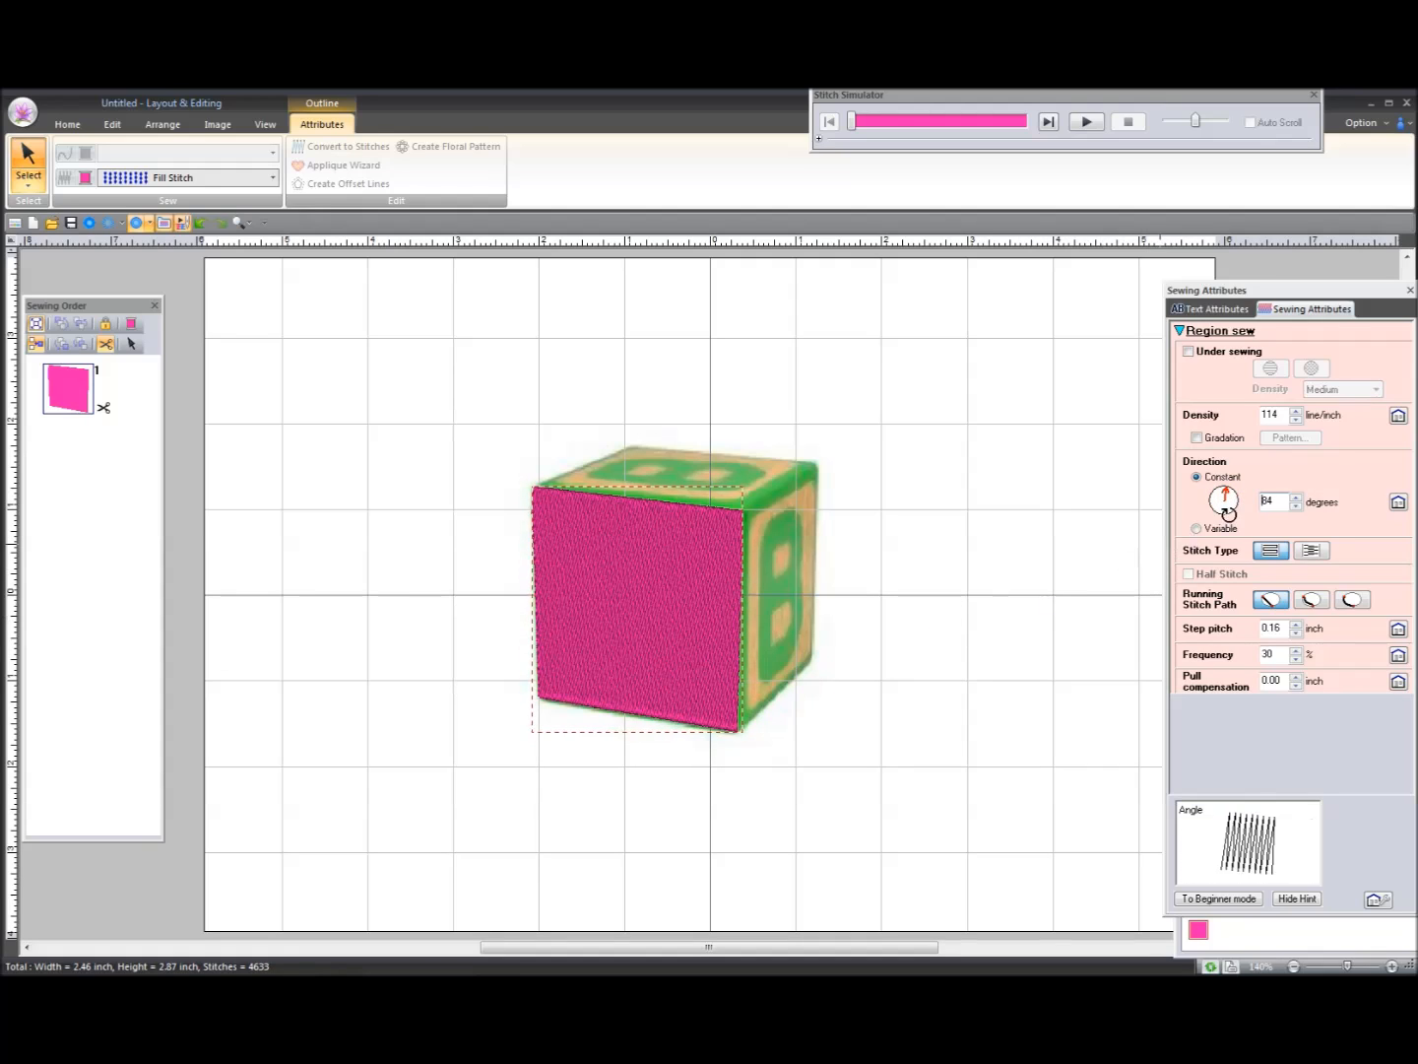
Step: Try a 100-degree stitch direction on the front face region, and settle on a constant direction of 9 degrees
left_click(1296, 506)
left_click(1296, 506)
left_click(1296, 506)
left_click(1296, 499)
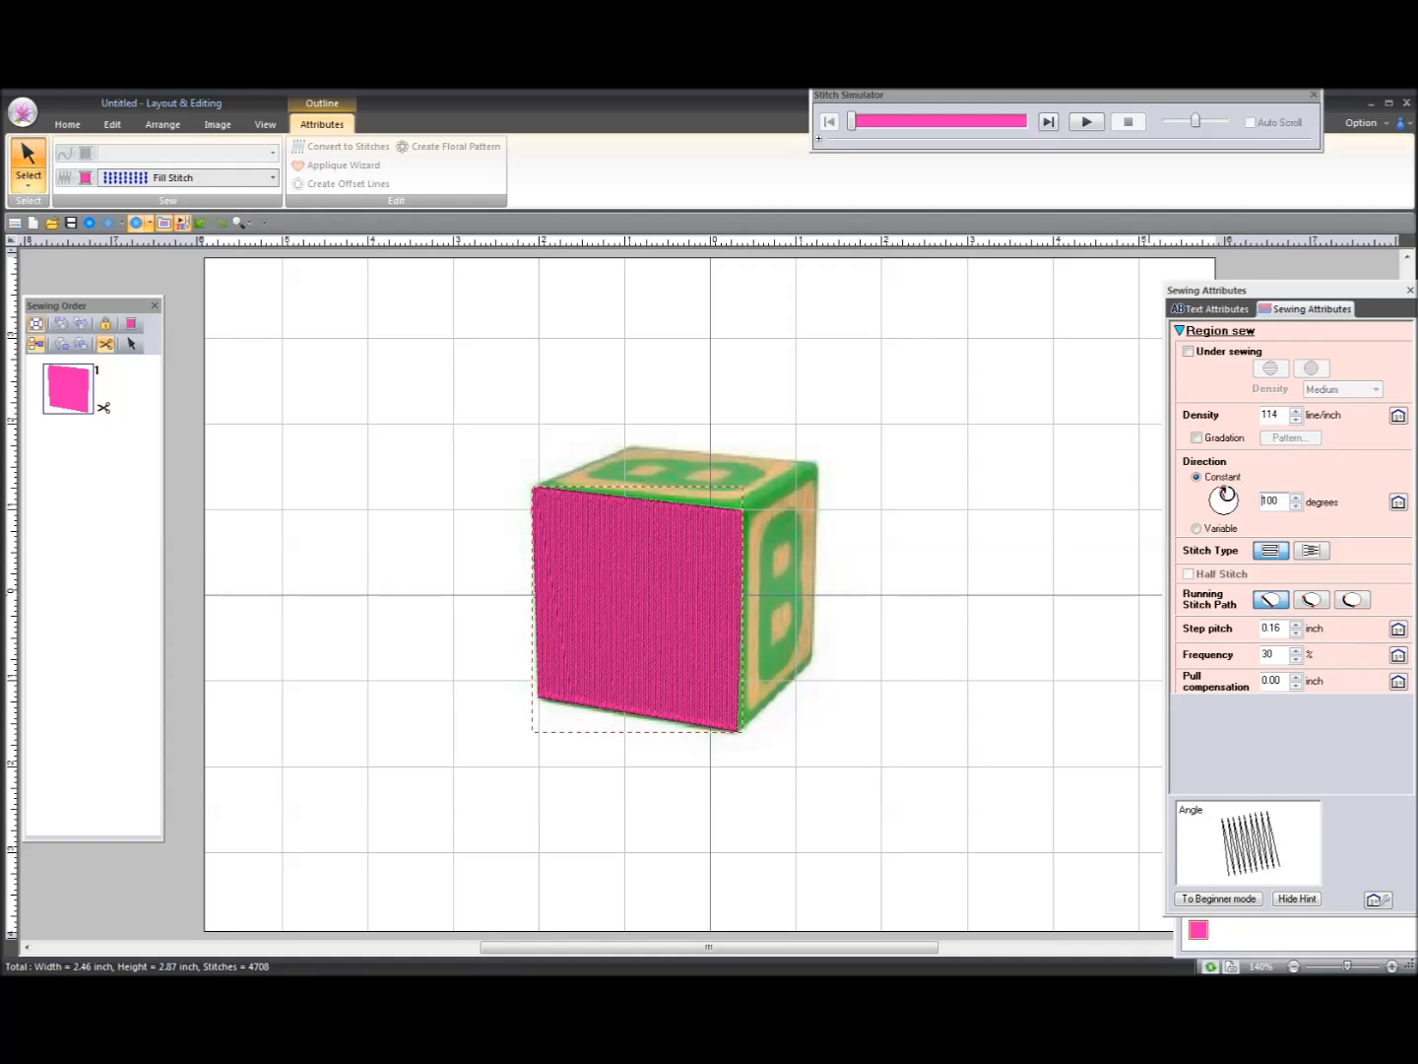
left_click(1235, 495)
left_click_drag(1236, 496, 1240, 499)
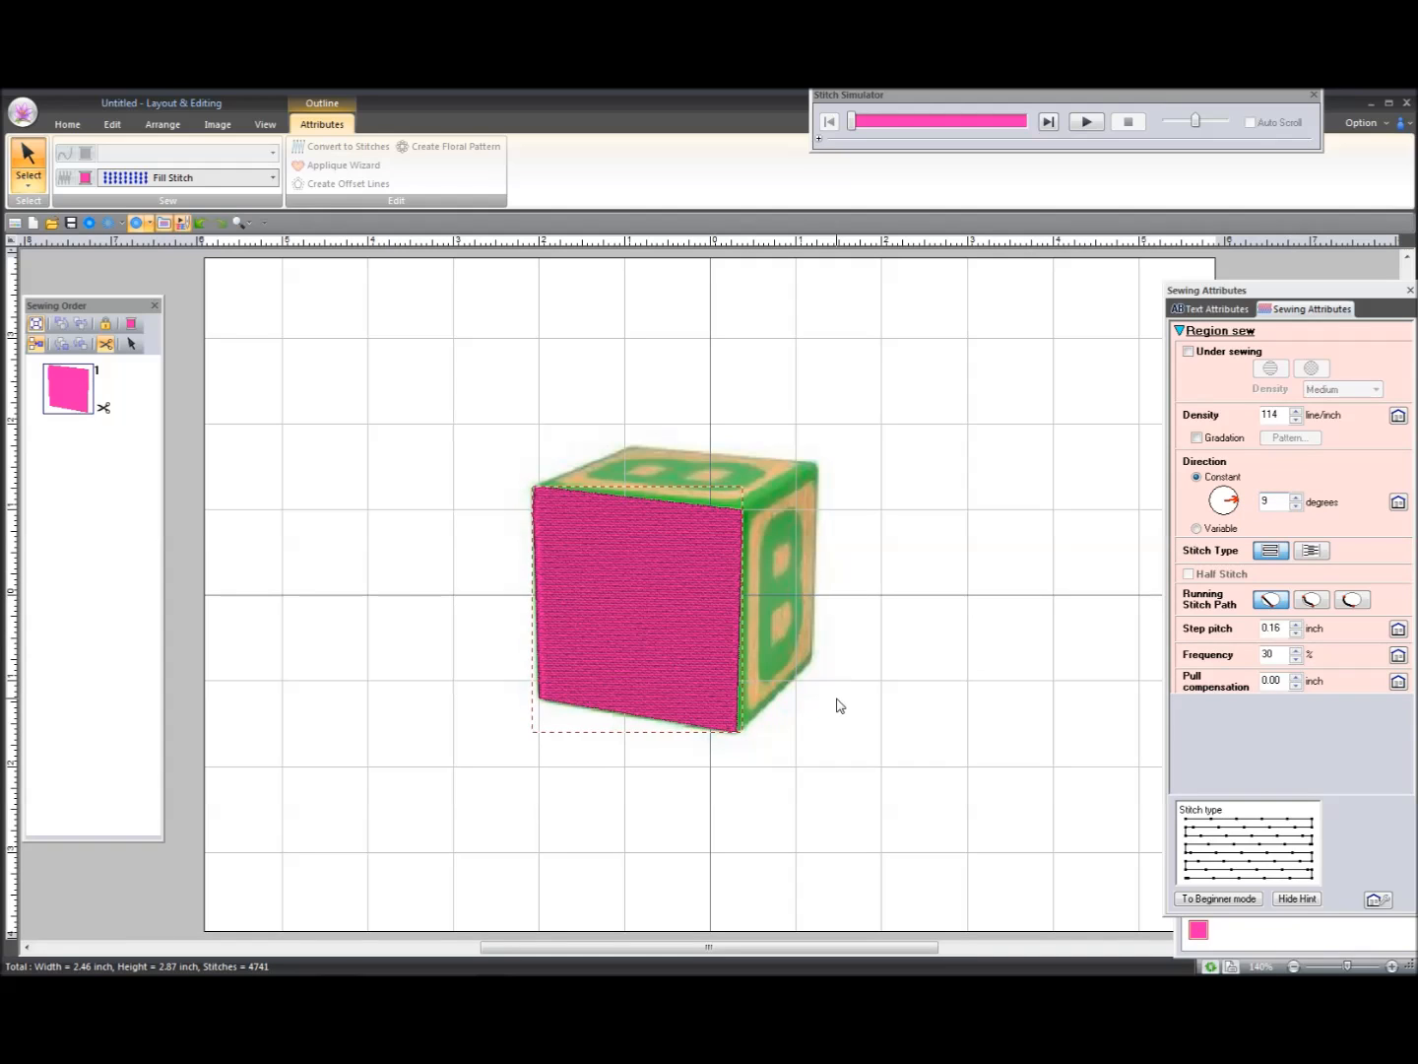
Step: Start another straight-line region with region sewing turned on and its thread color set to Isacord 2900
left_click(67, 124)
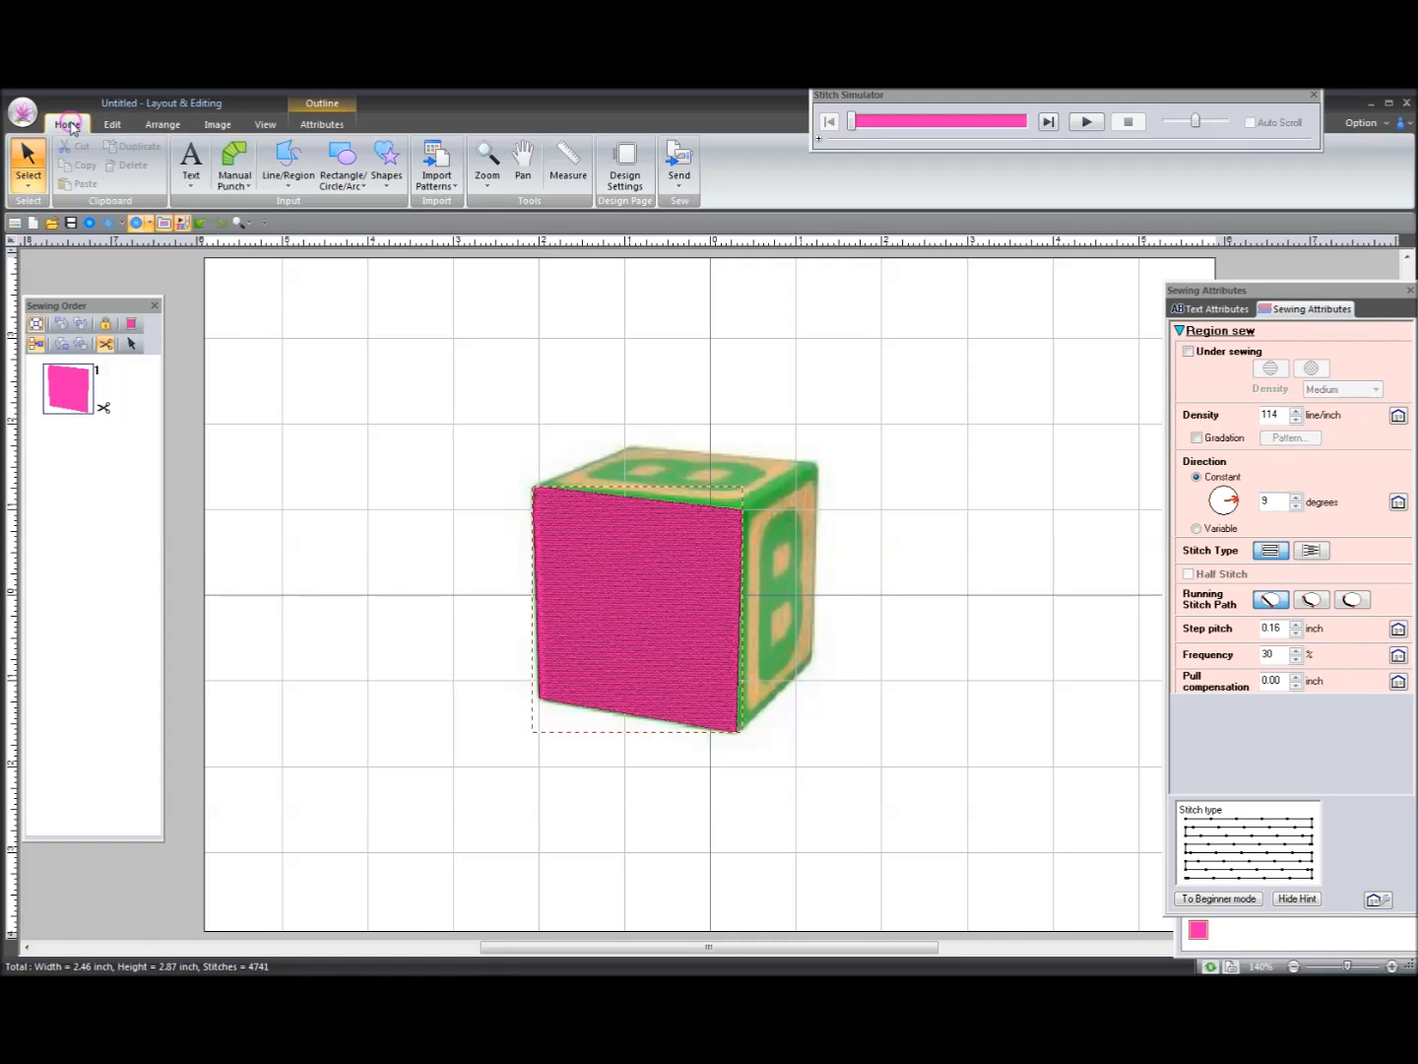
left_click(276, 170)
left_click(276, 230)
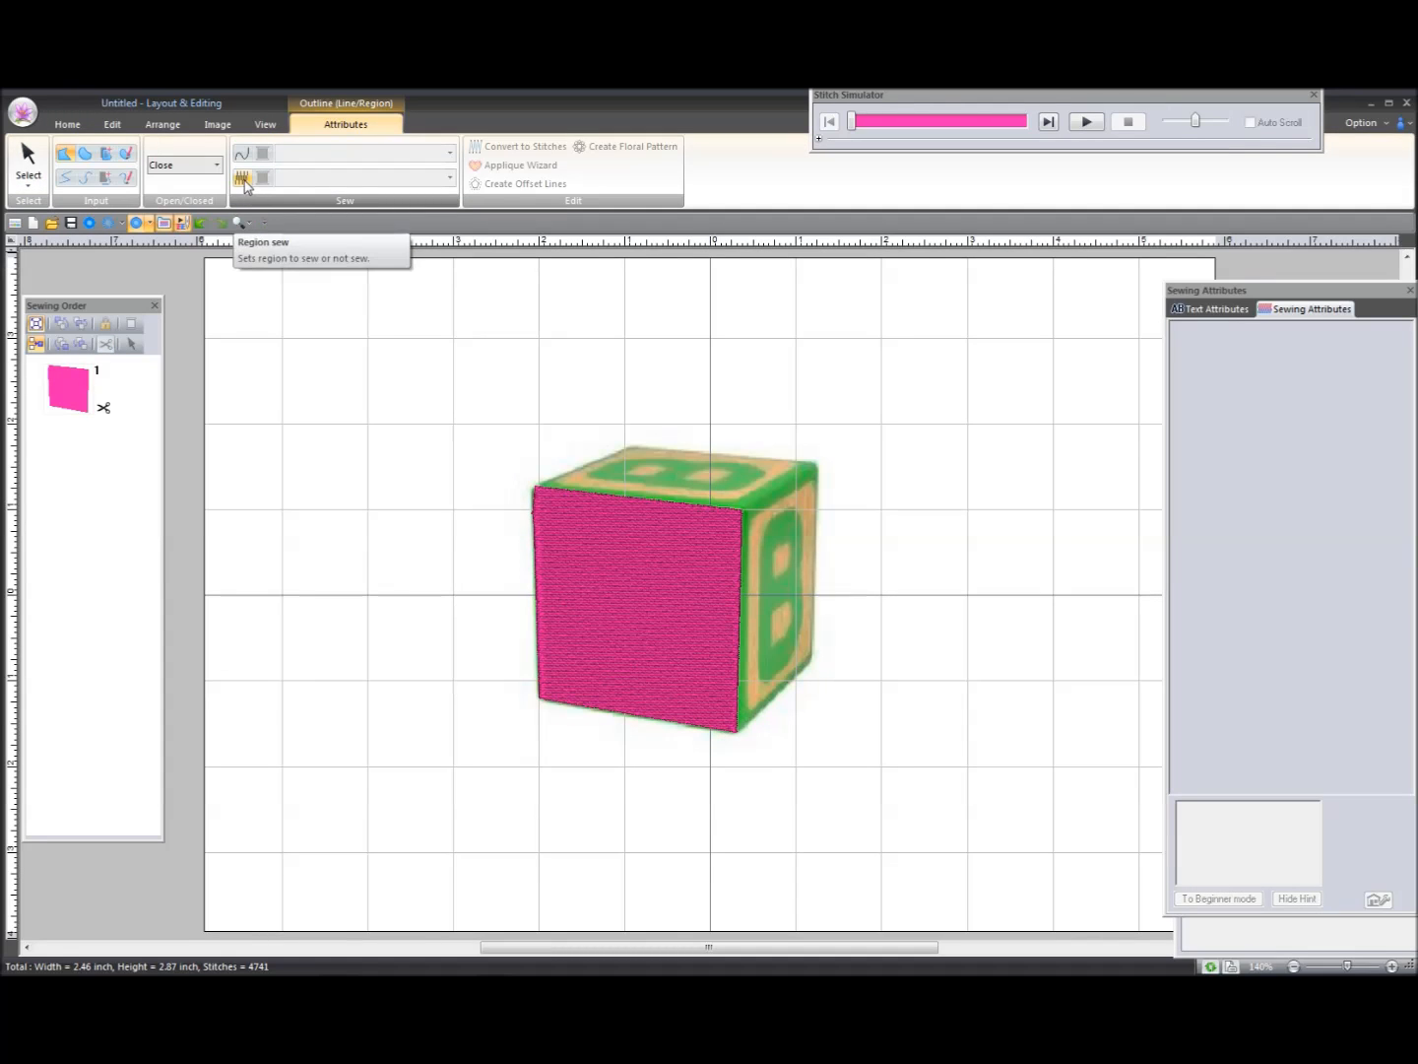
left_click(243, 178)
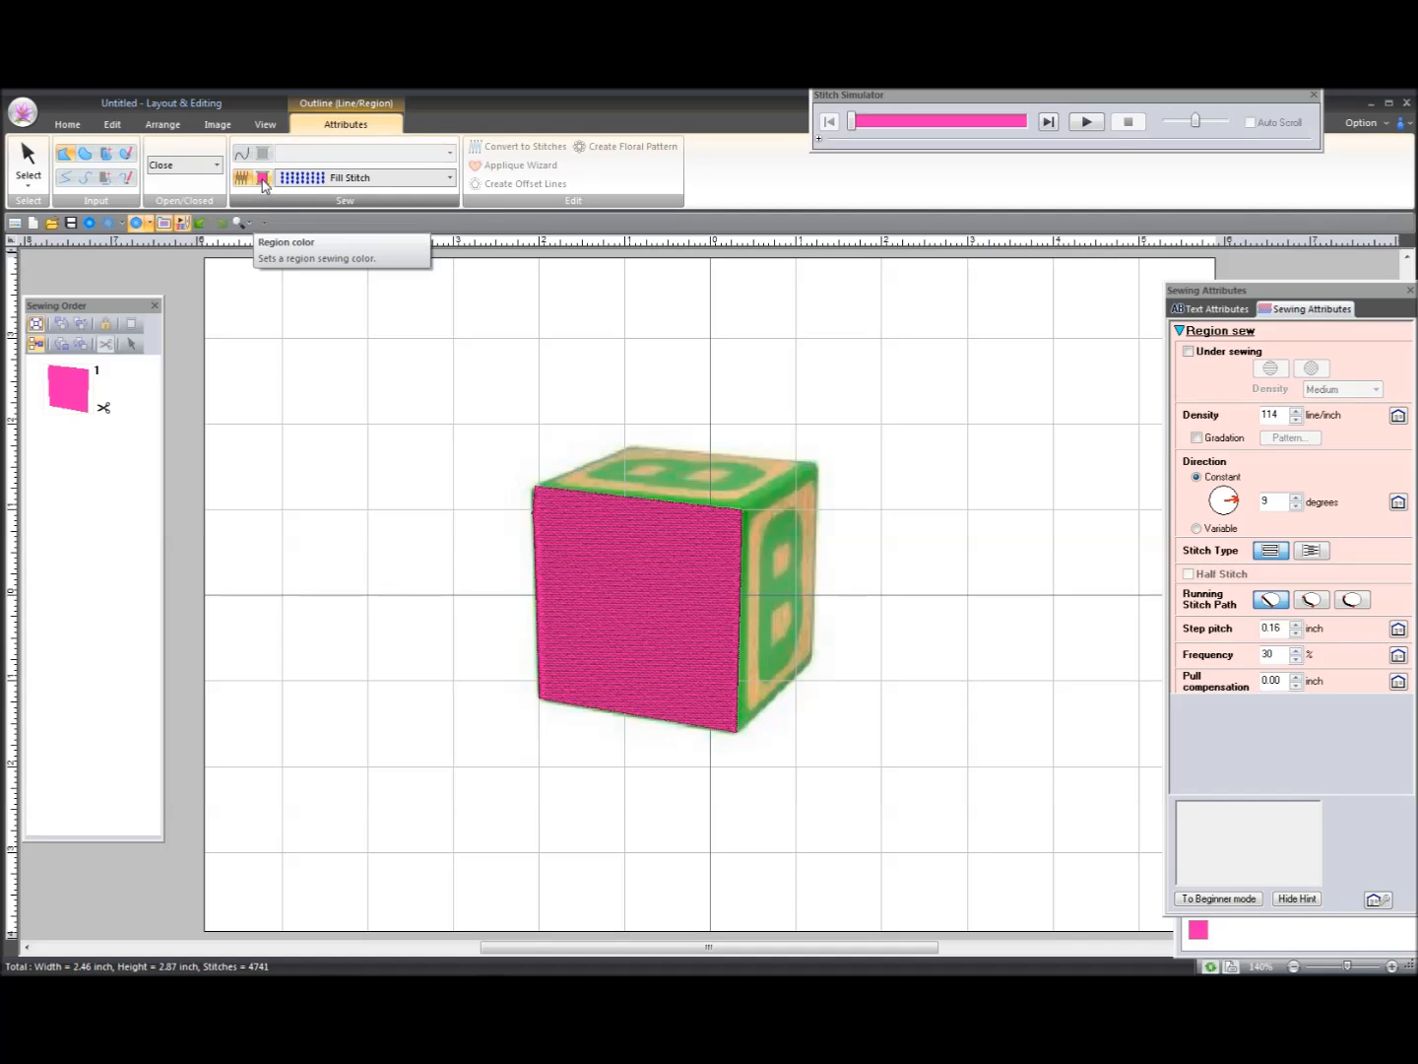
left_click(262, 179)
left_click_drag(1334, 342, 1243, 360)
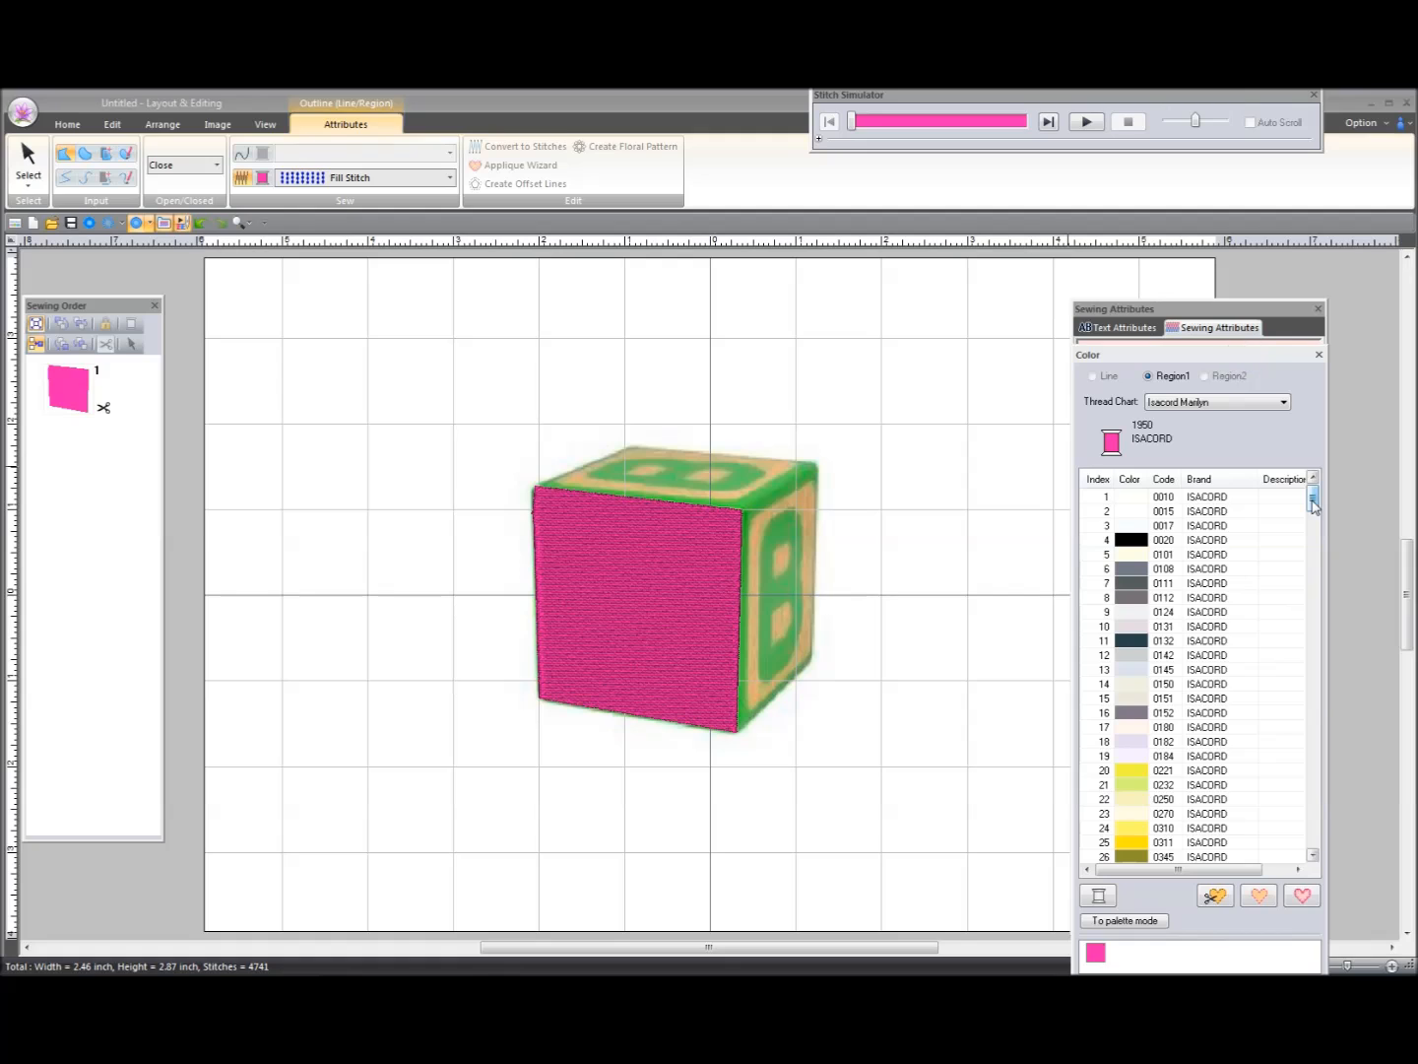
left_click_drag(1313, 502, 1280, 702)
left_click(1130, 772)
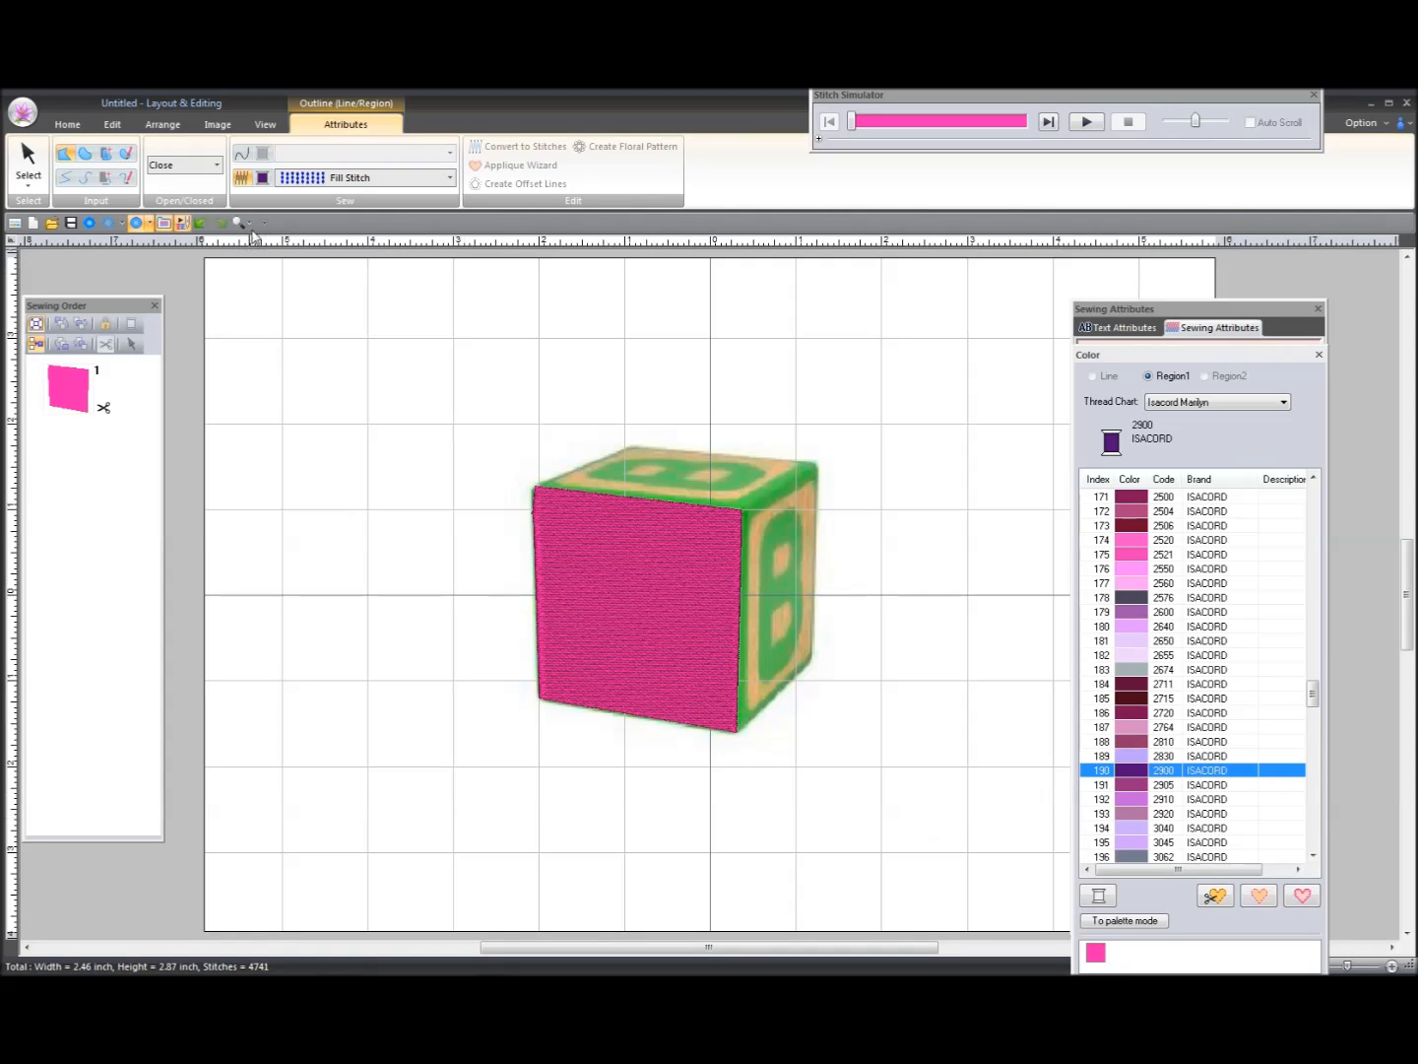
left_click(263, 179)
Step: Draw a four-sided fill region over the block's right side face, ending just below its starting point at the shared top corner
left_click(742, 512)
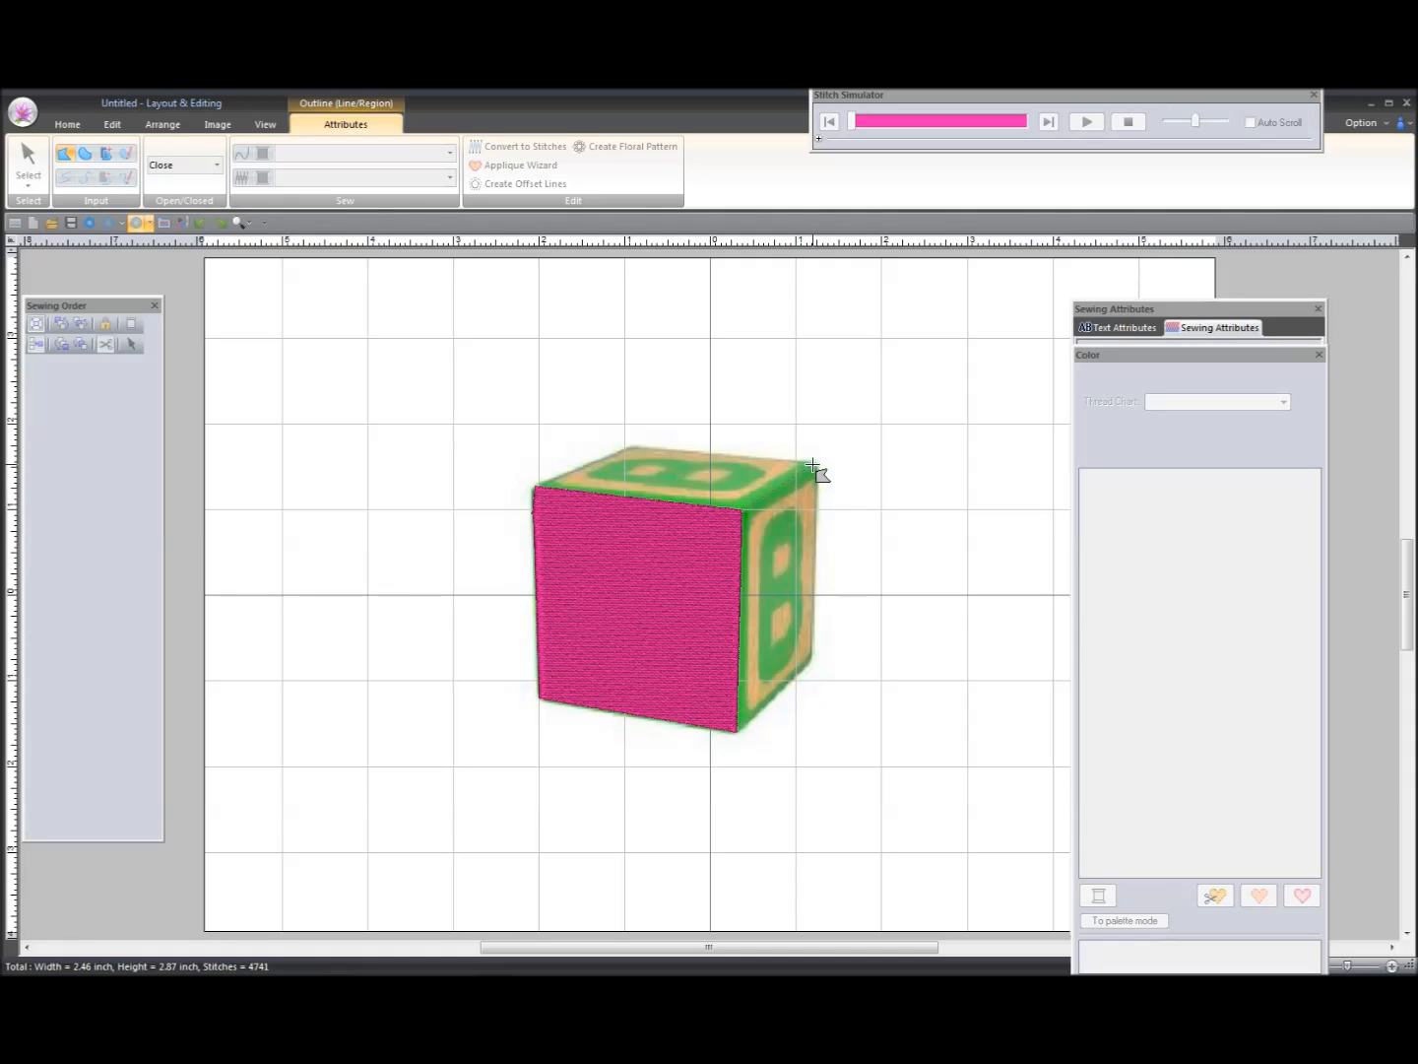
left_click(816, 462)
left_click(814, 656)
left_click(738, 729)
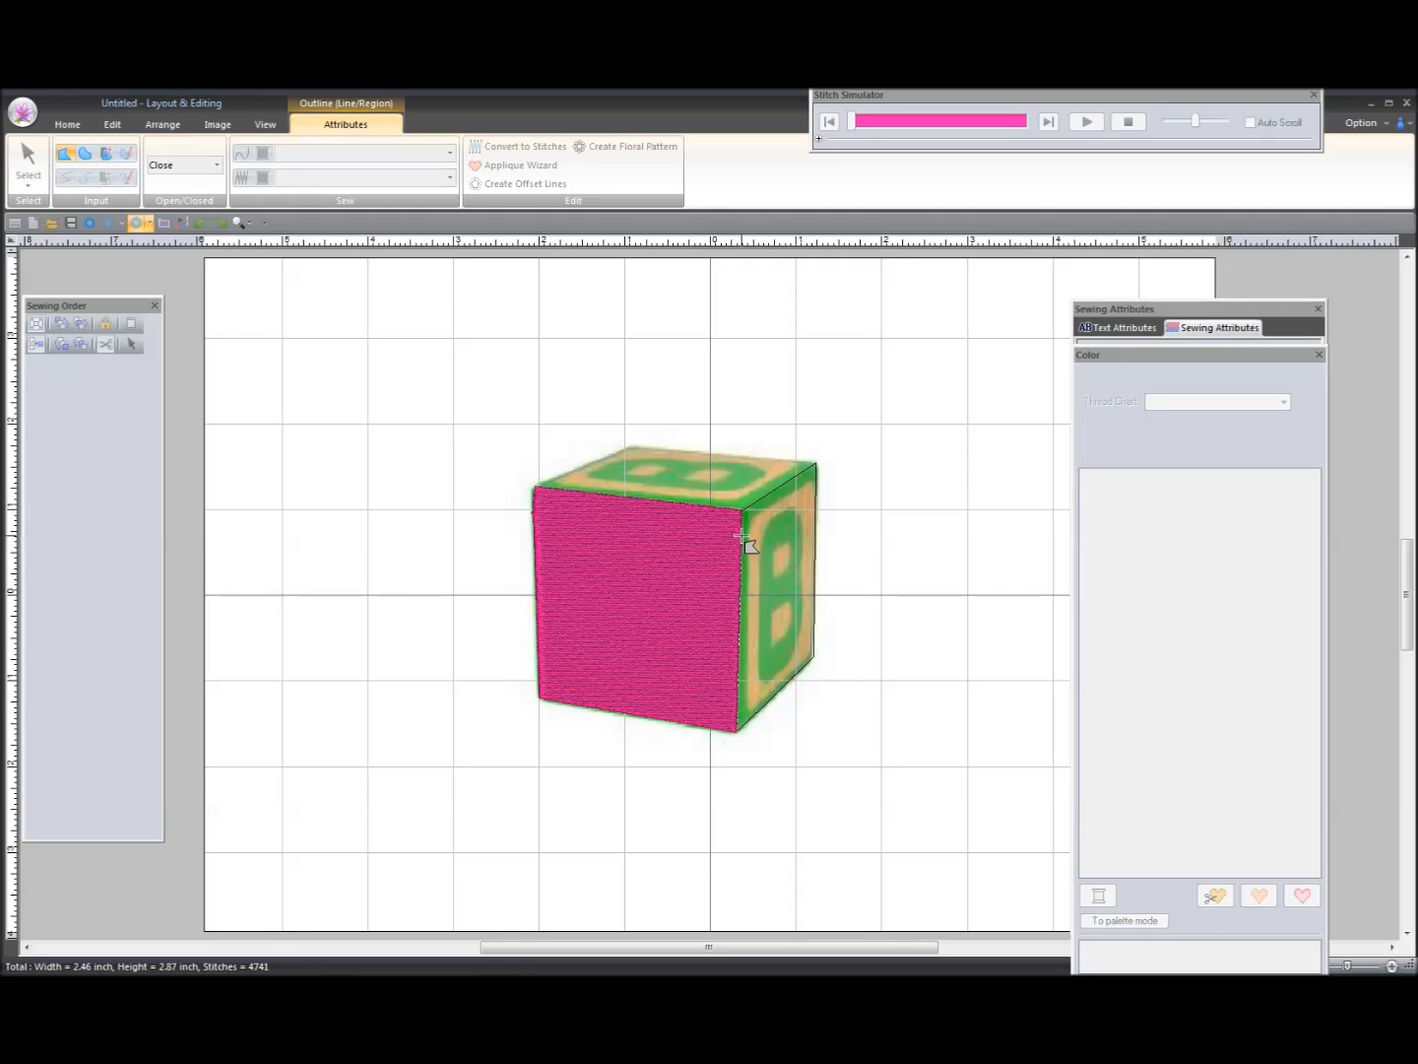
key("alt")
mouse_move(748, 487)
left_mouse_down()
mouse_move(691, 505)
mouse_move(684, 557)
left_mouse_up()
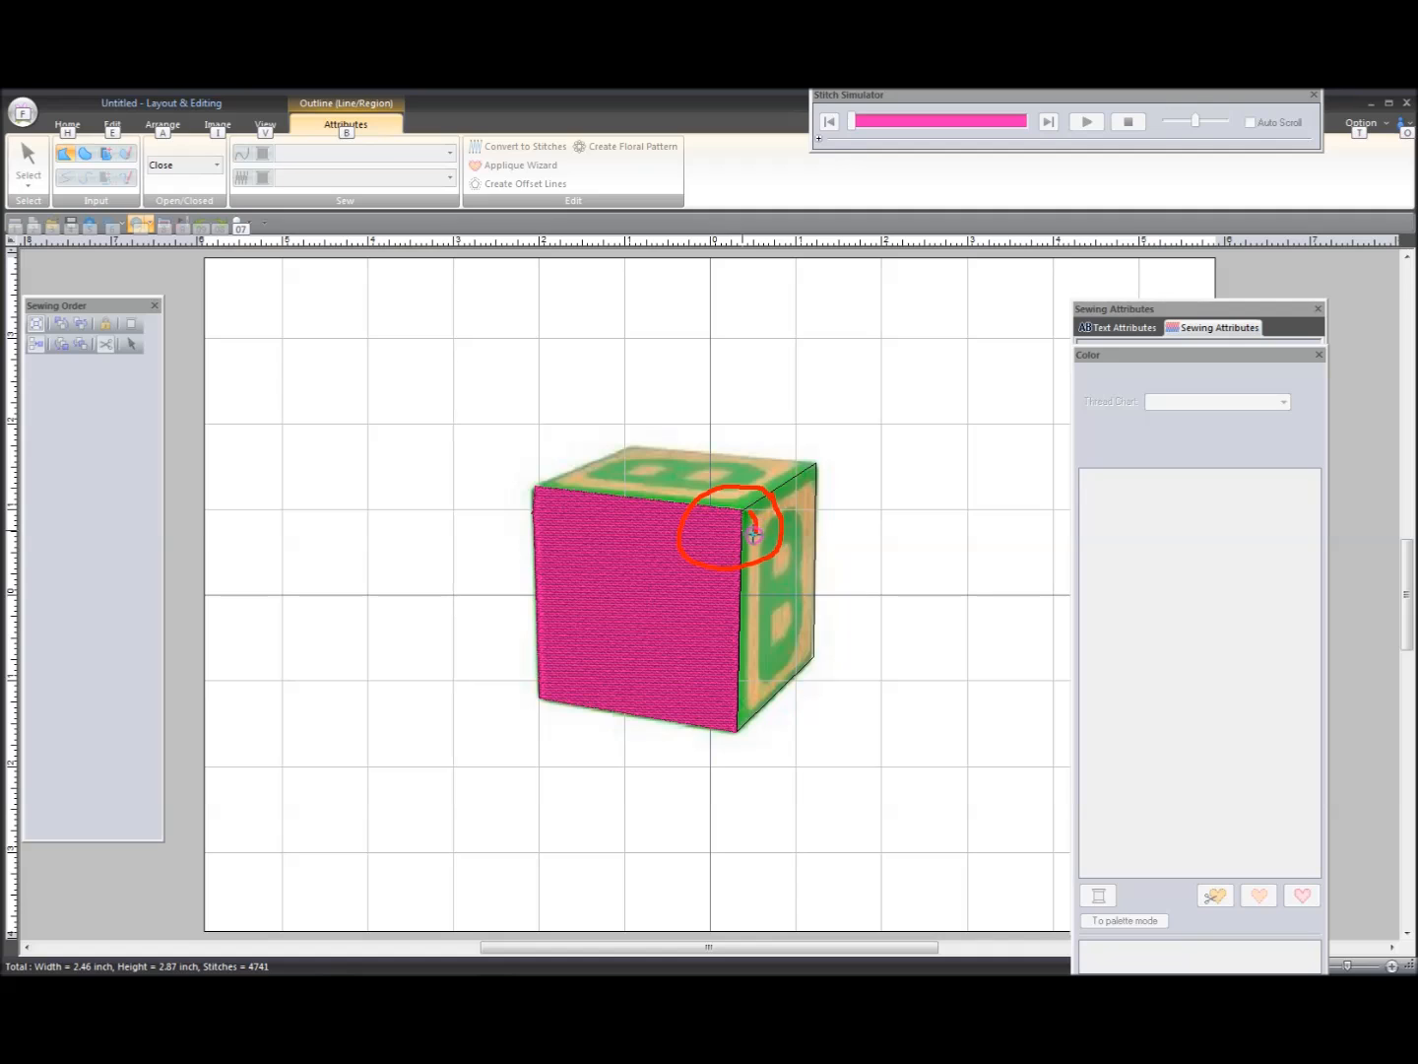
key("Escape")
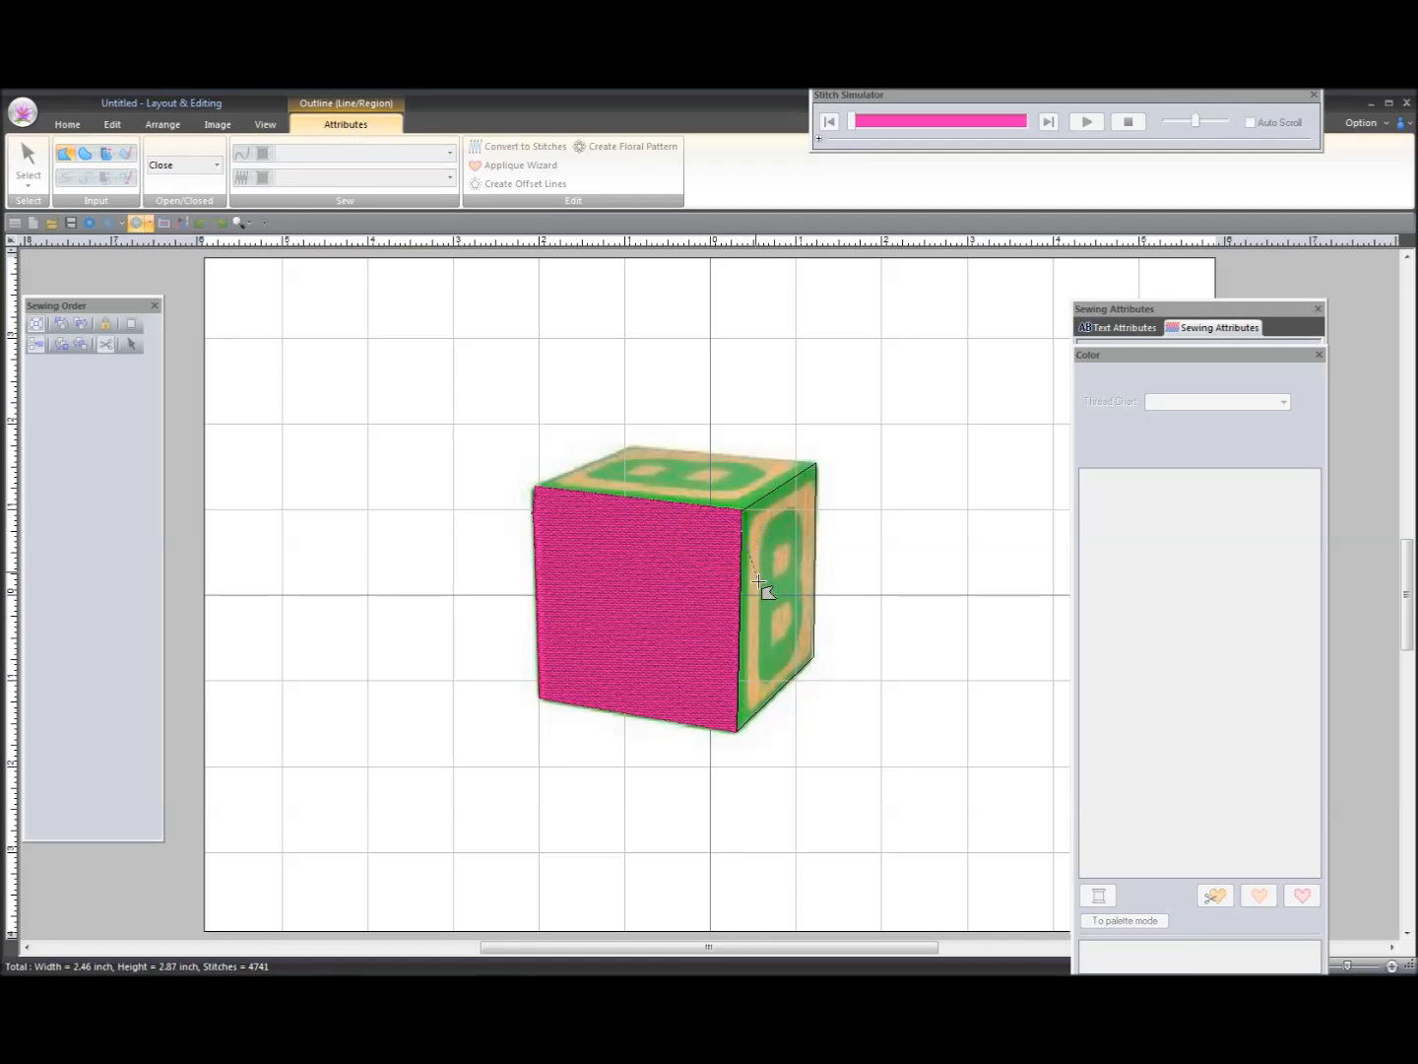
double_click(744, 532)
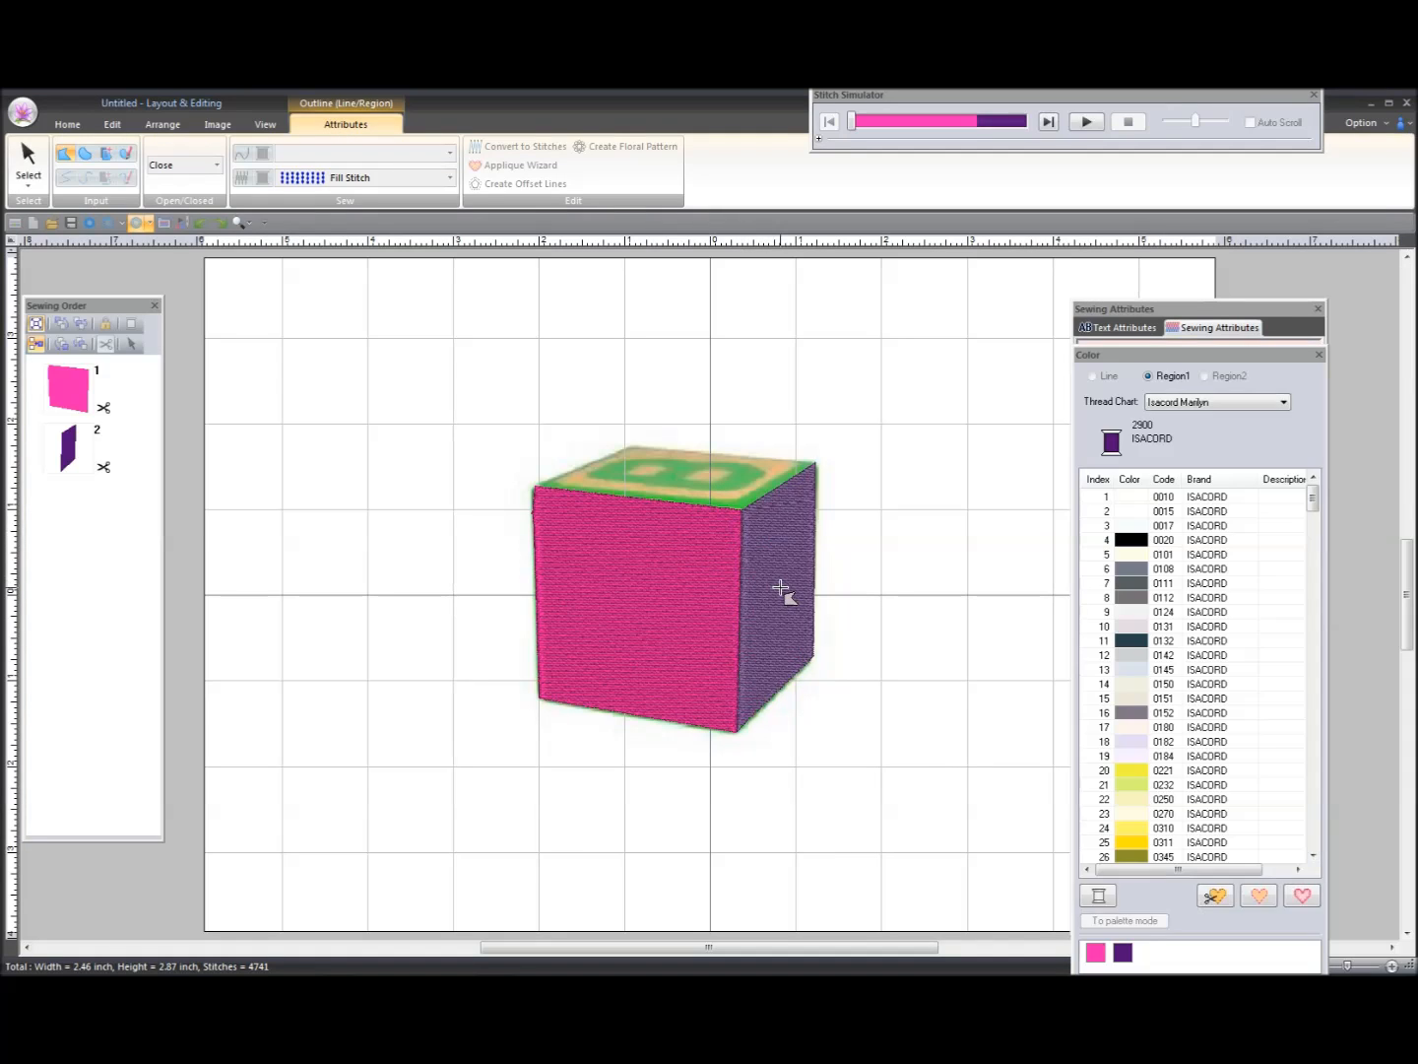
Step: Set the right side face region's constant stitch direction to 40 degrees
left_click(87, 465)
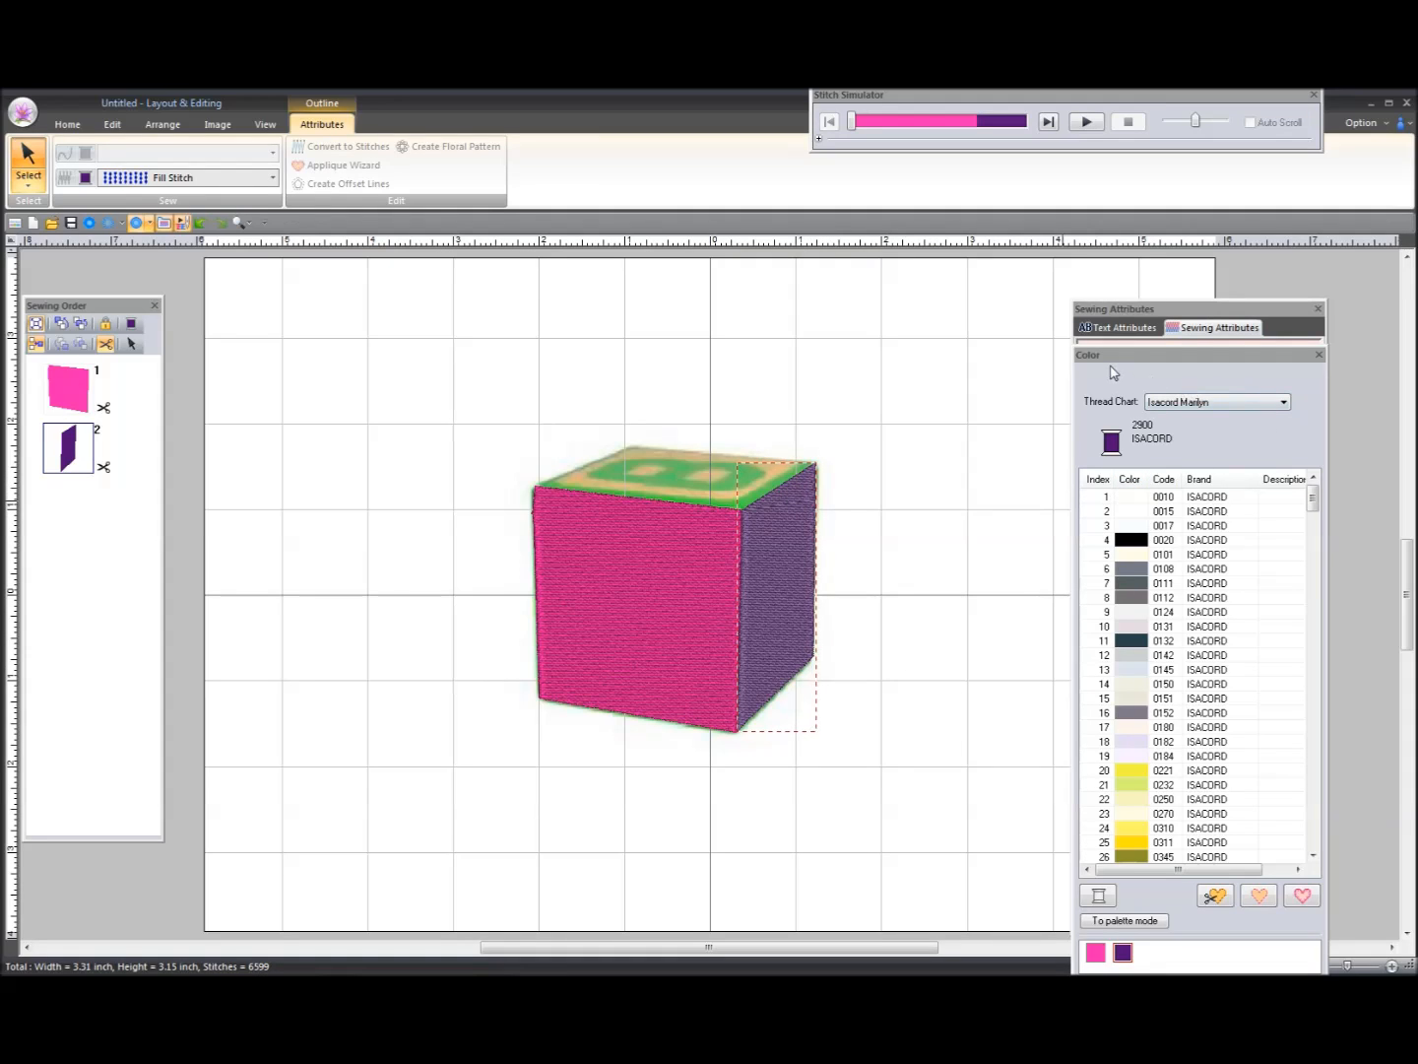
left_click(1203, 331)
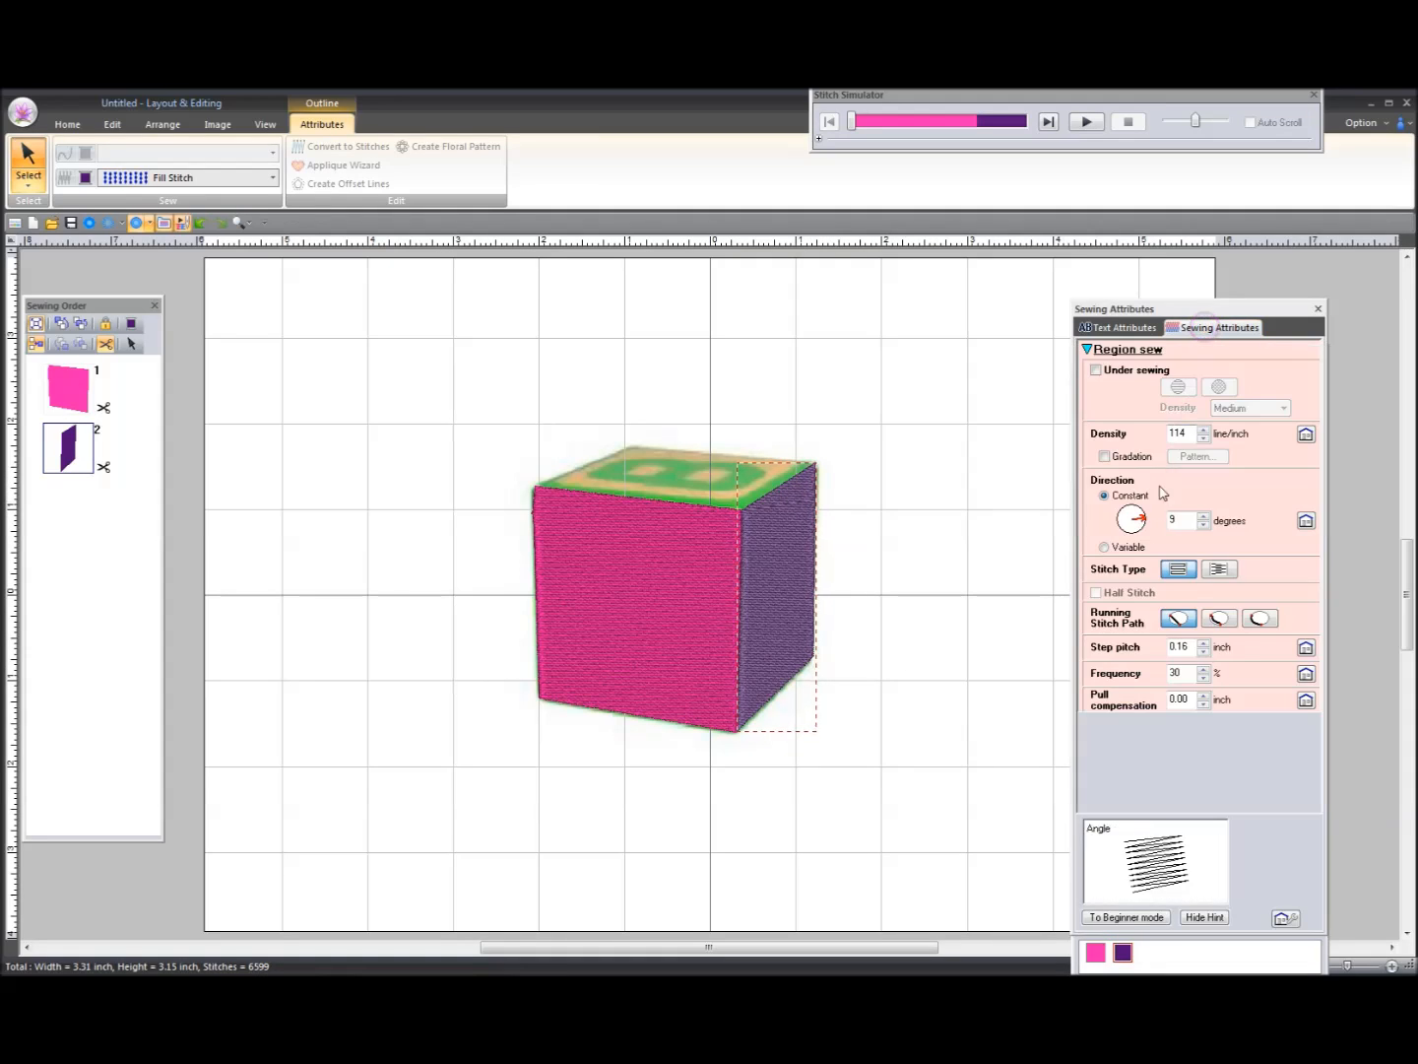
left_click(1143, 520)
left_click_drag(1143, 519, 1144, 507)
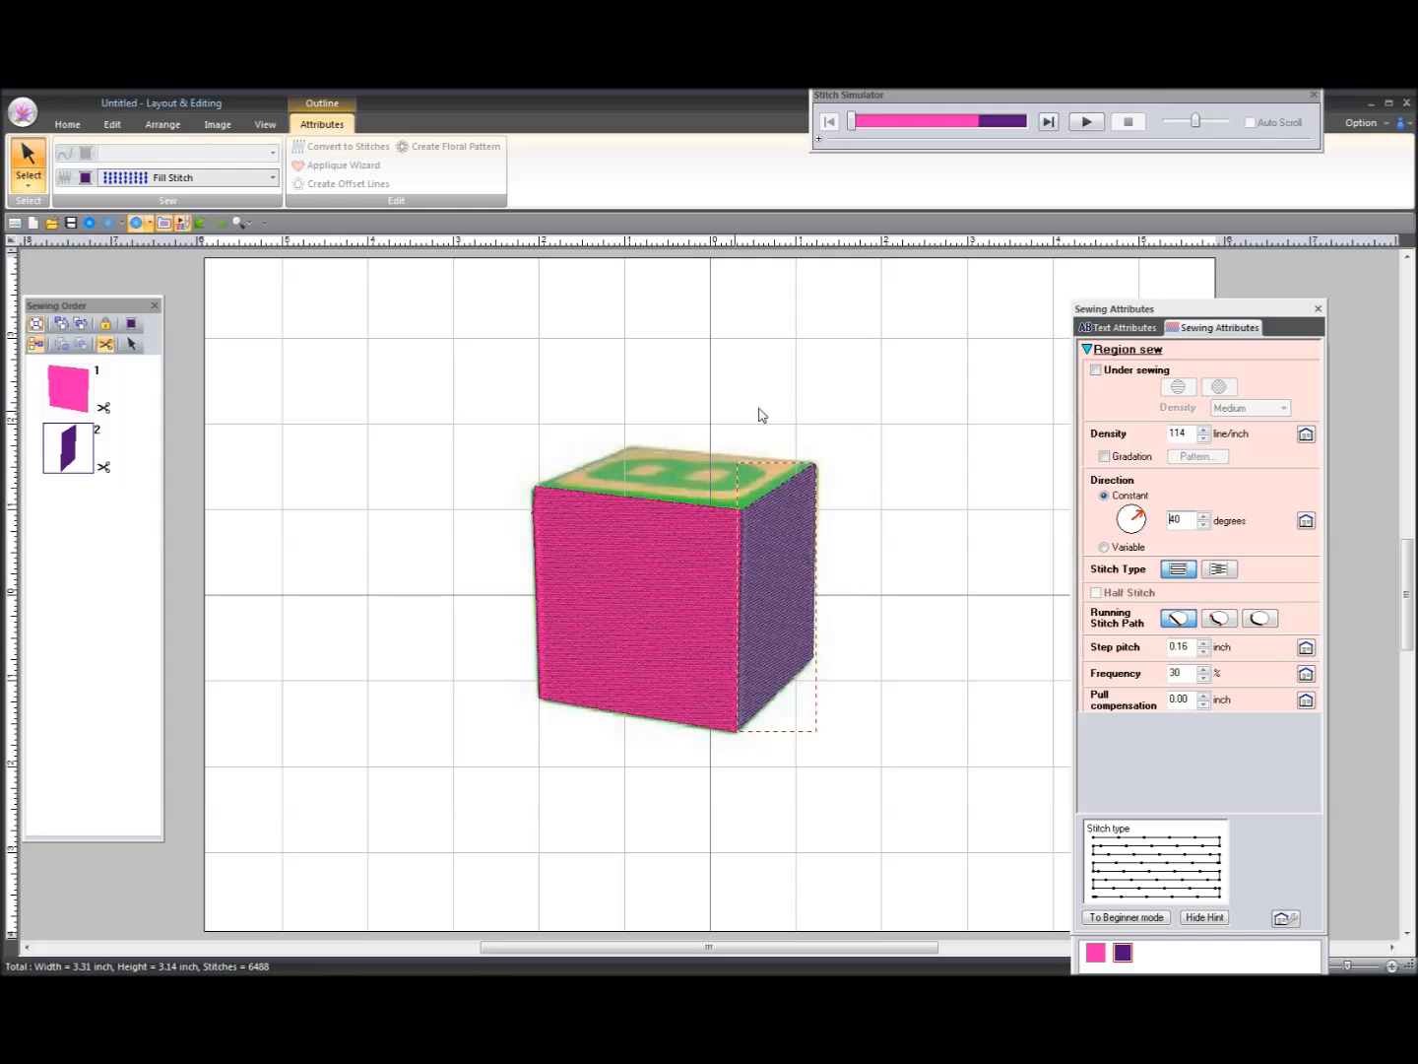
Step: Start another straight-line region with region sewing turned on and its thread color set to Isacord 5500
left_click(66, 125)
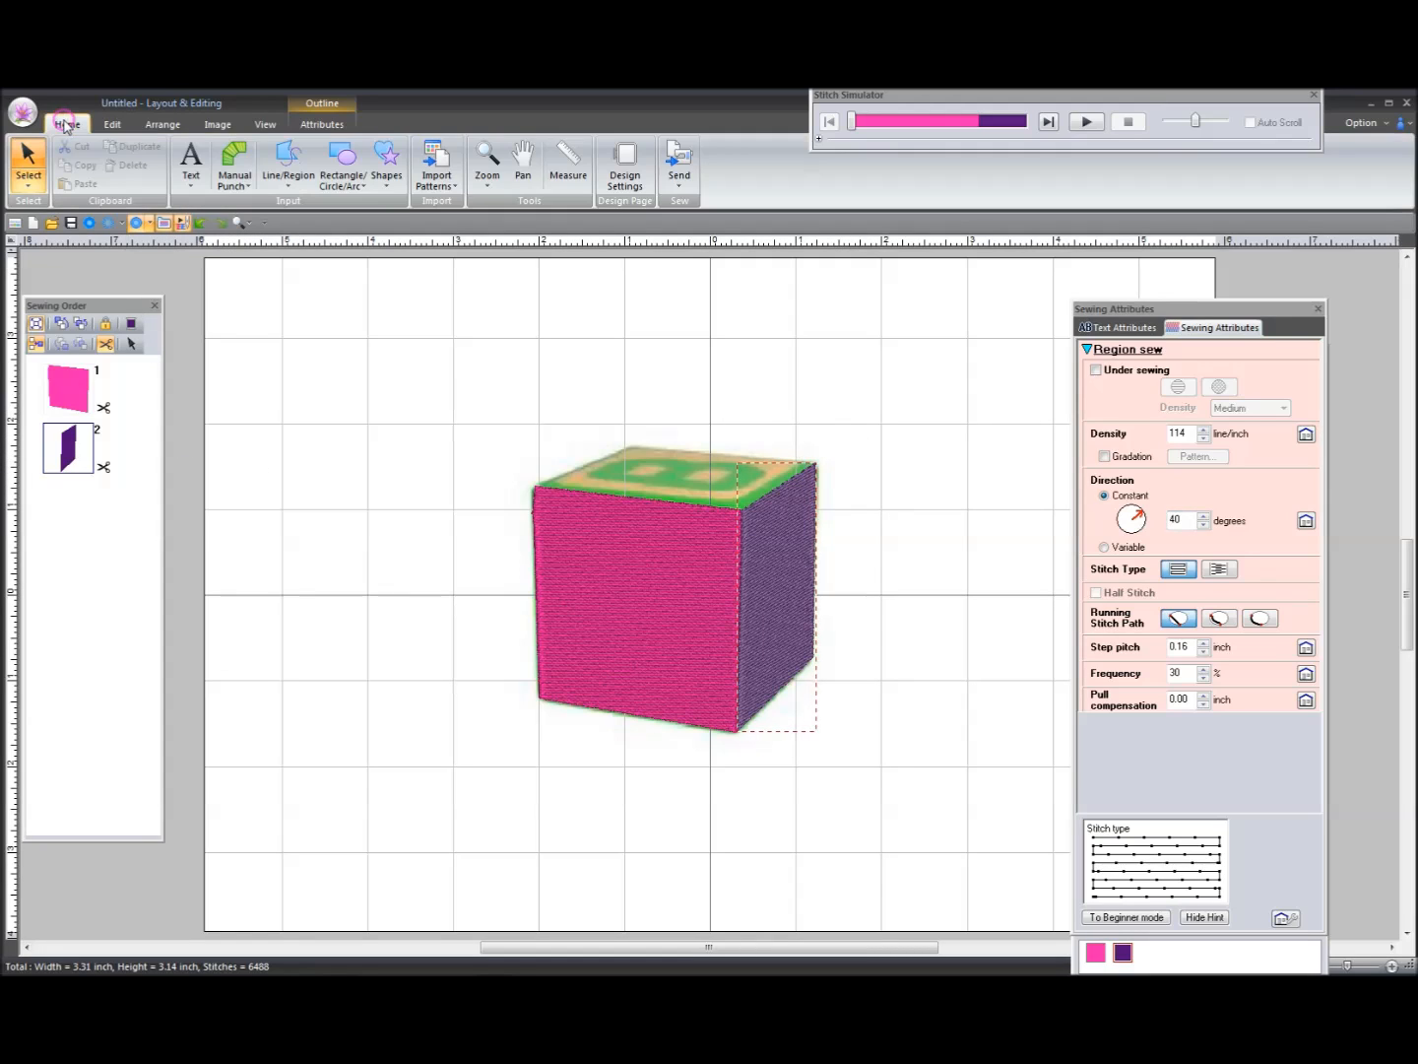
left_click(290, 183)
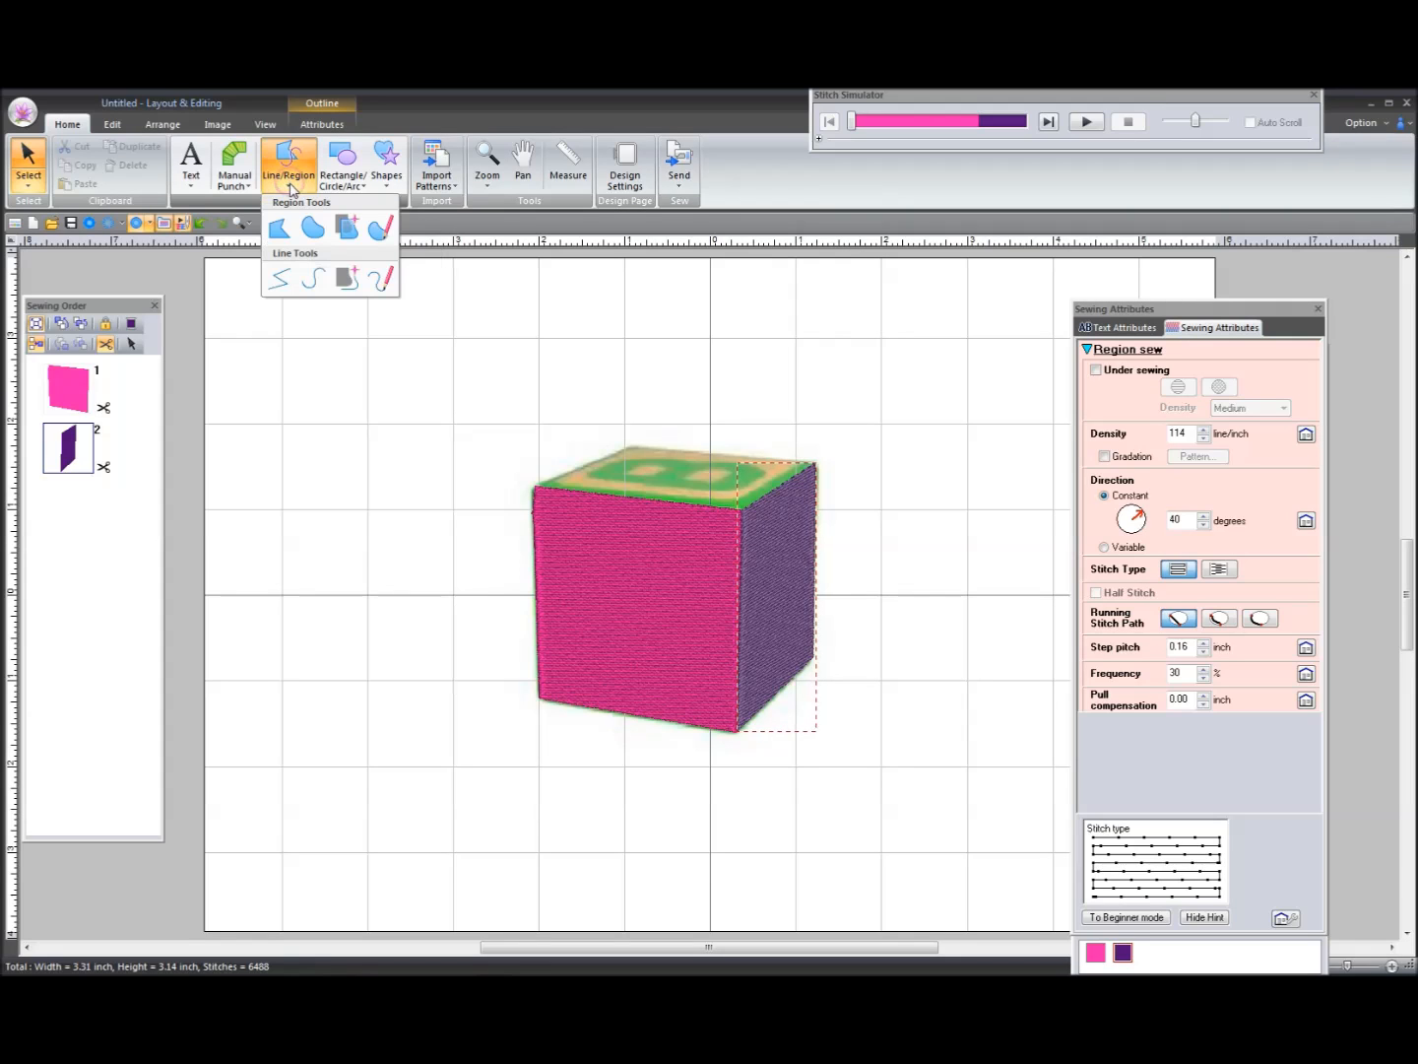
left_click(279, 229)
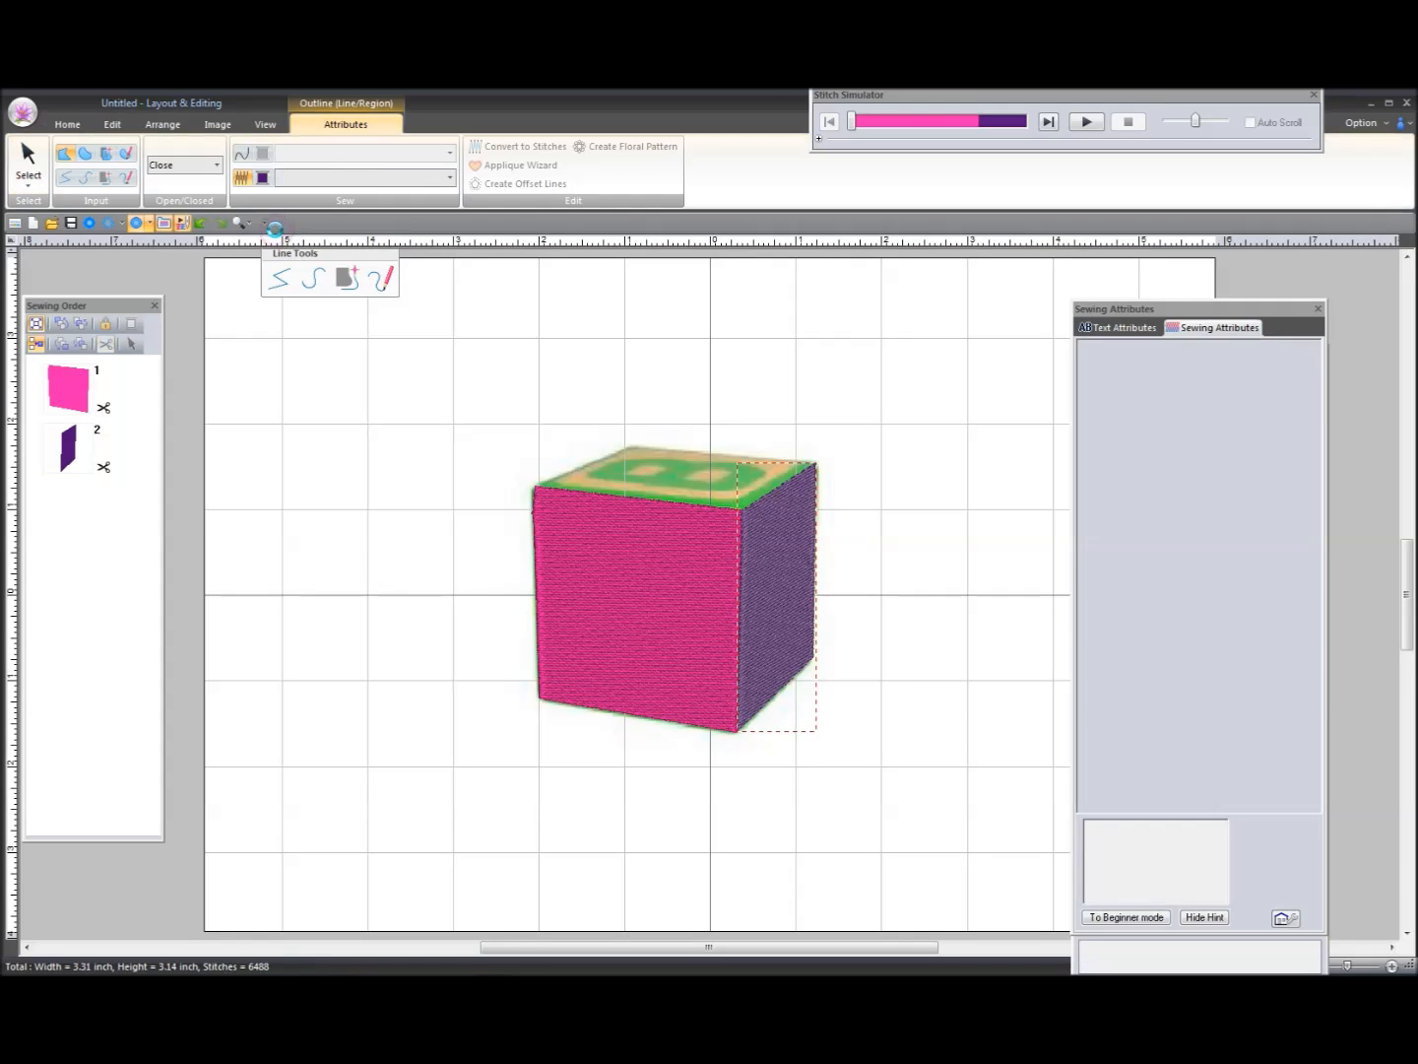
left_click(245, 186)
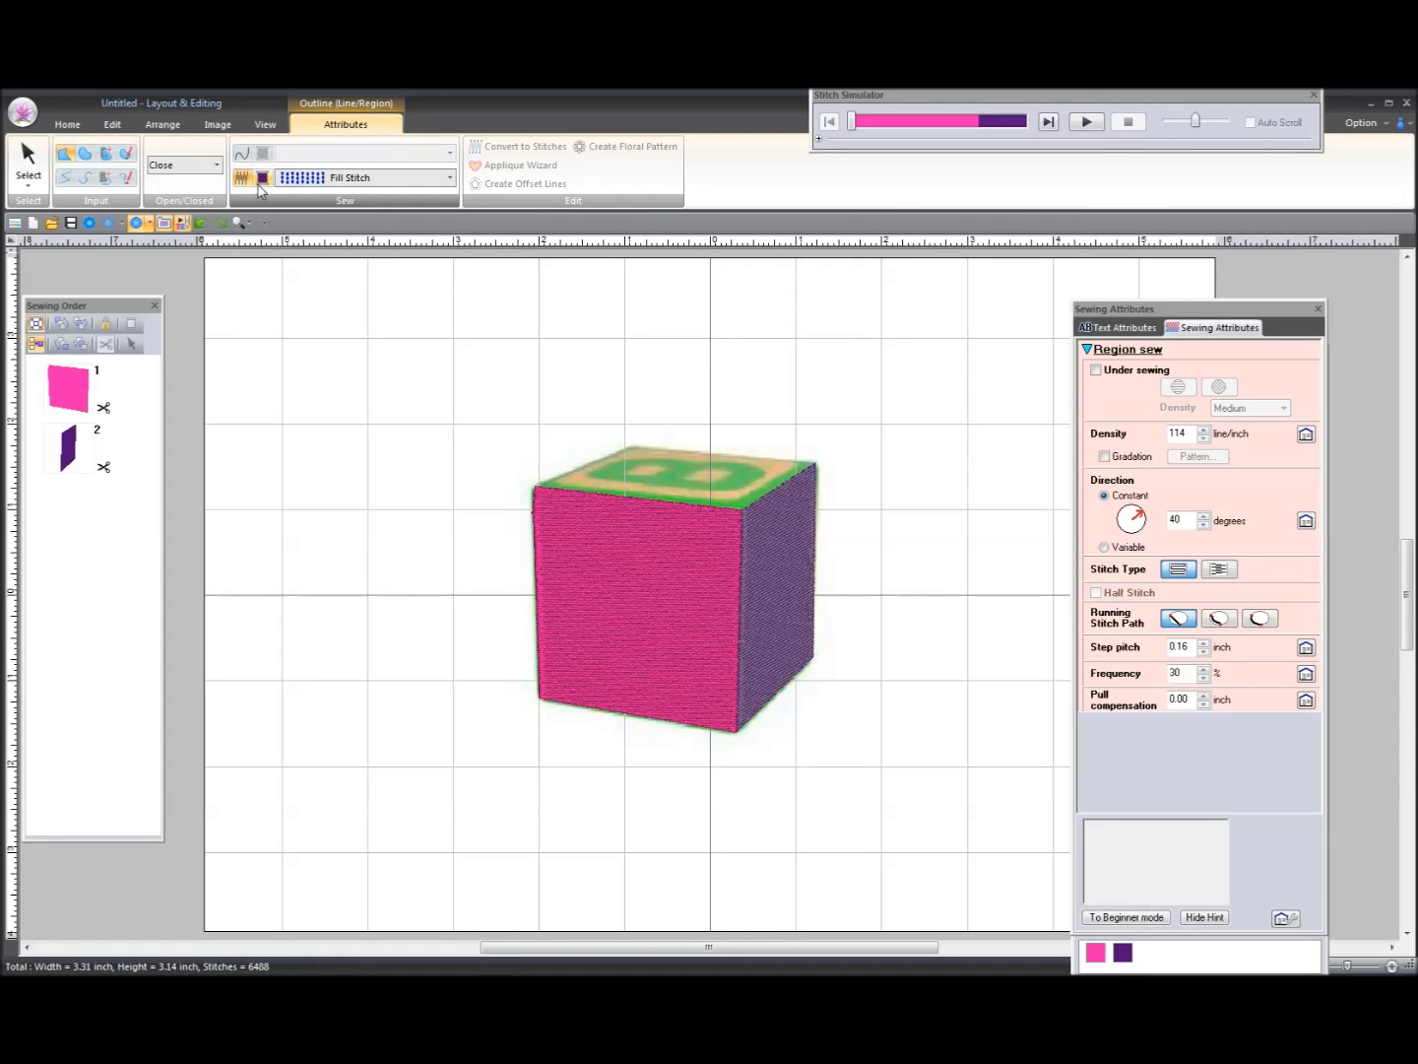
left_click(263, 178)
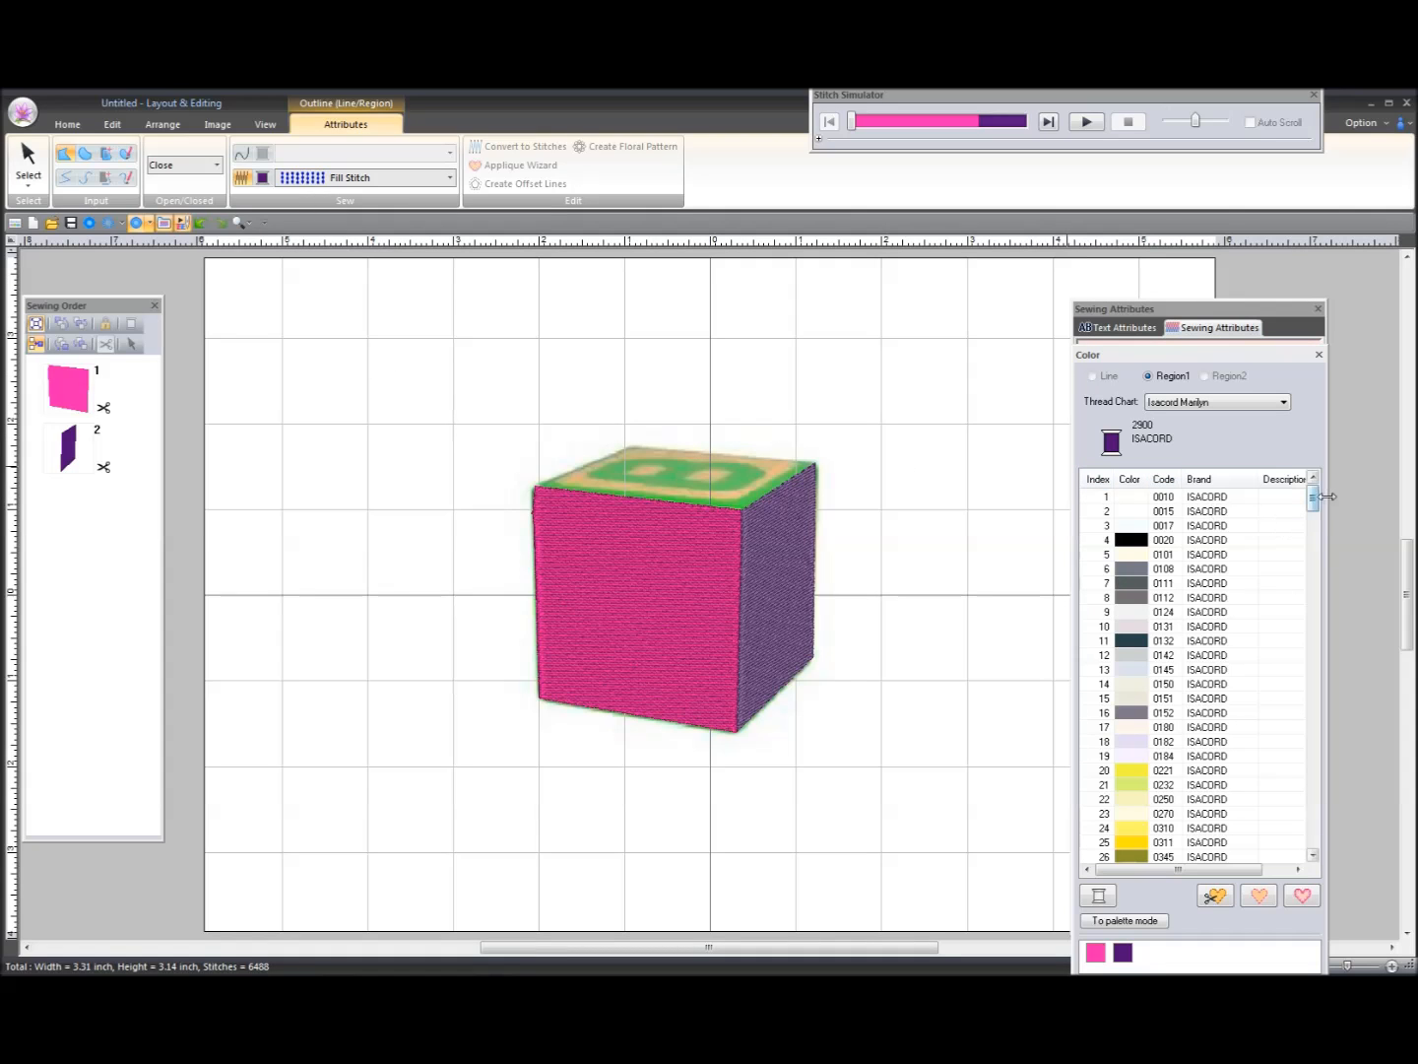
left_click_drag(1319, 507, 1323, 816)
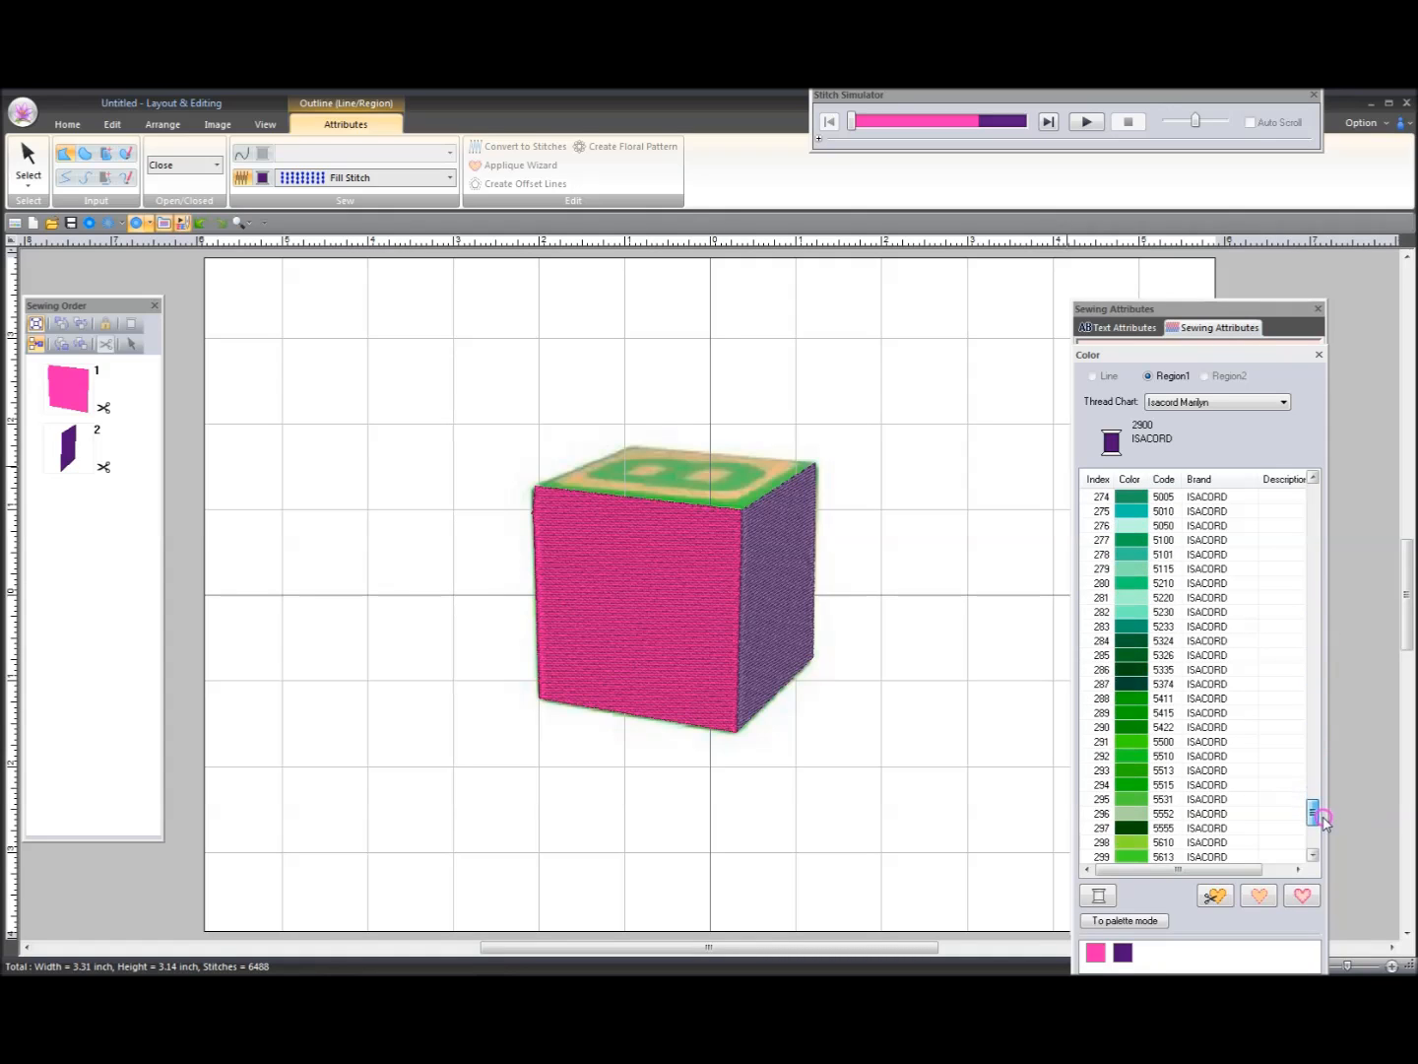
left_click(1126, 751)
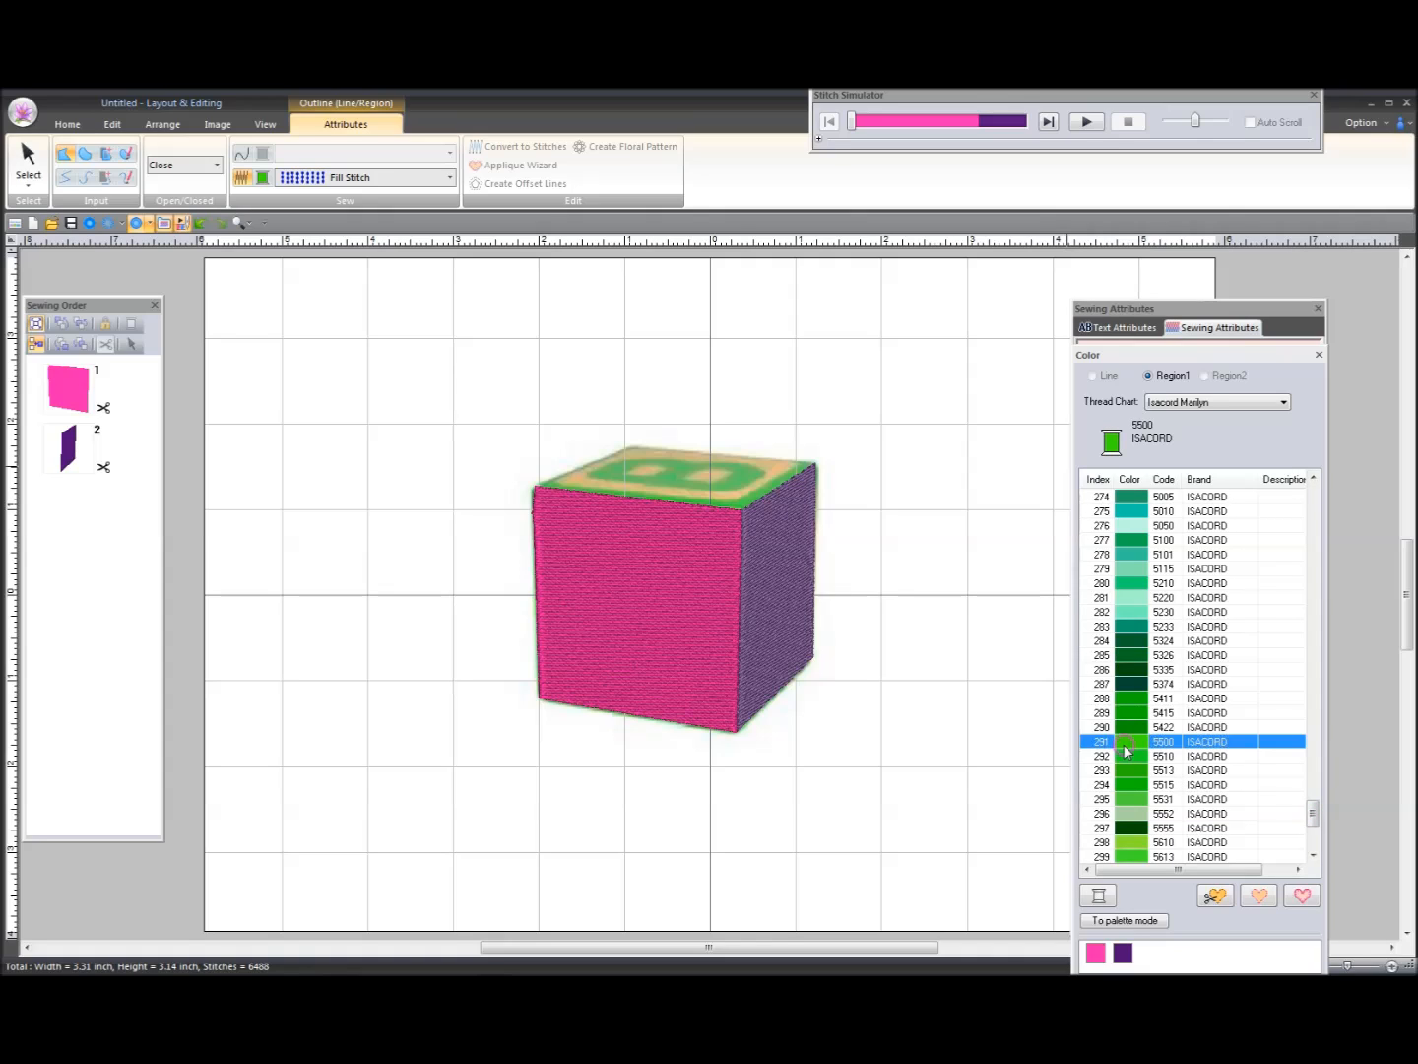
Step: Try a fill region over the block's top face with extra points straying beyond the block's left side, and undo it
left_click(535, 485)
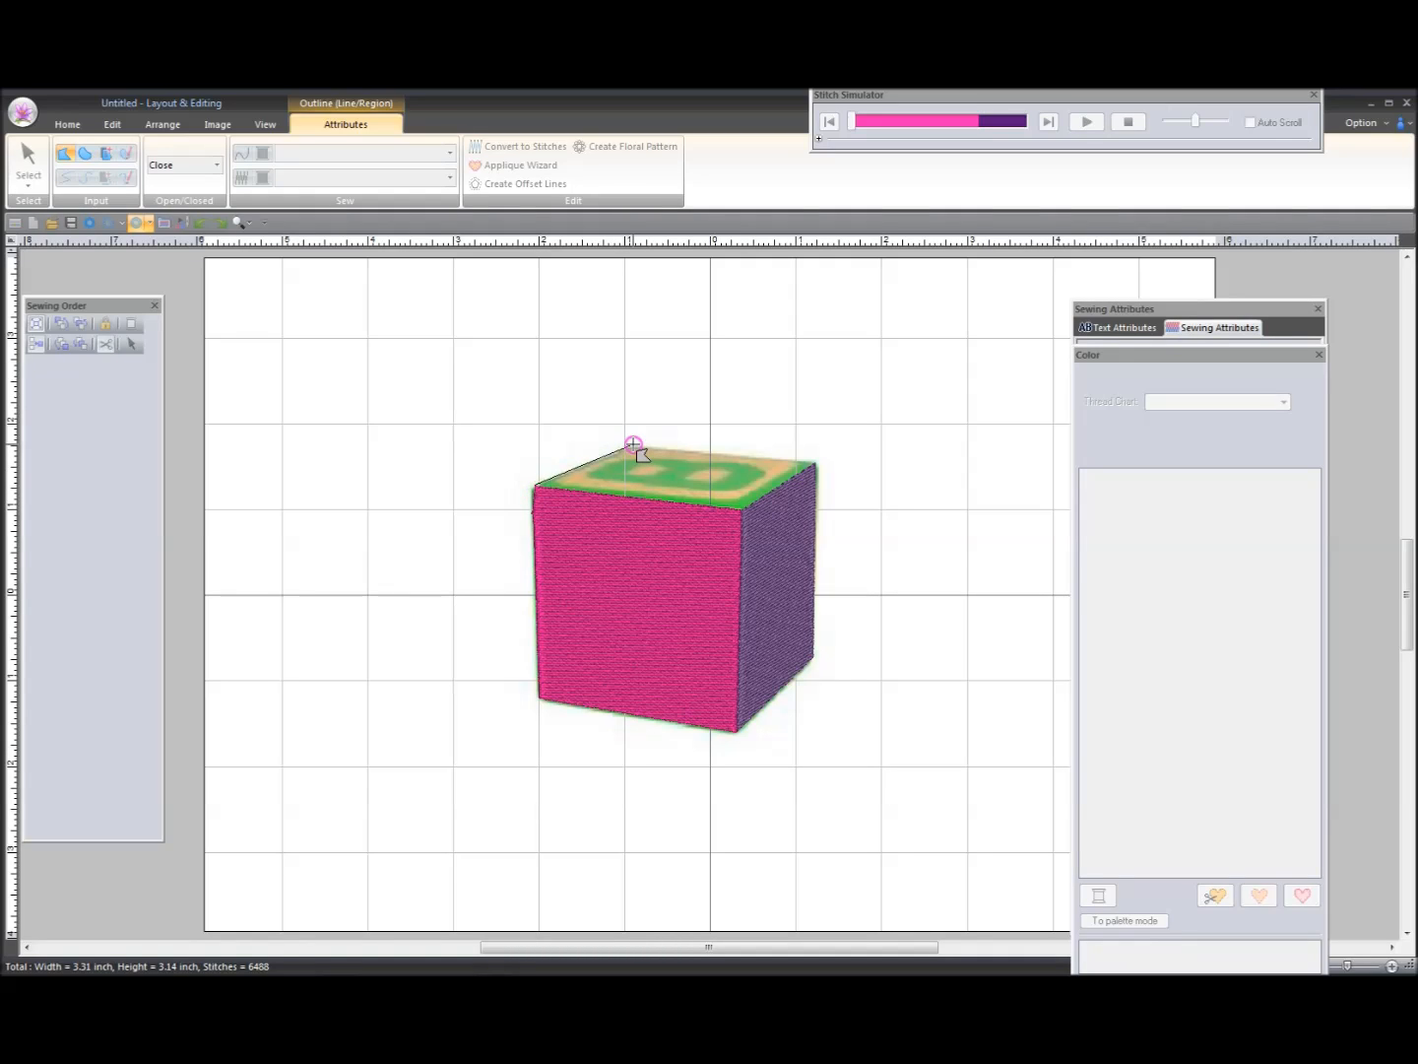
left_click(817, 462)
left_click(740, 510)
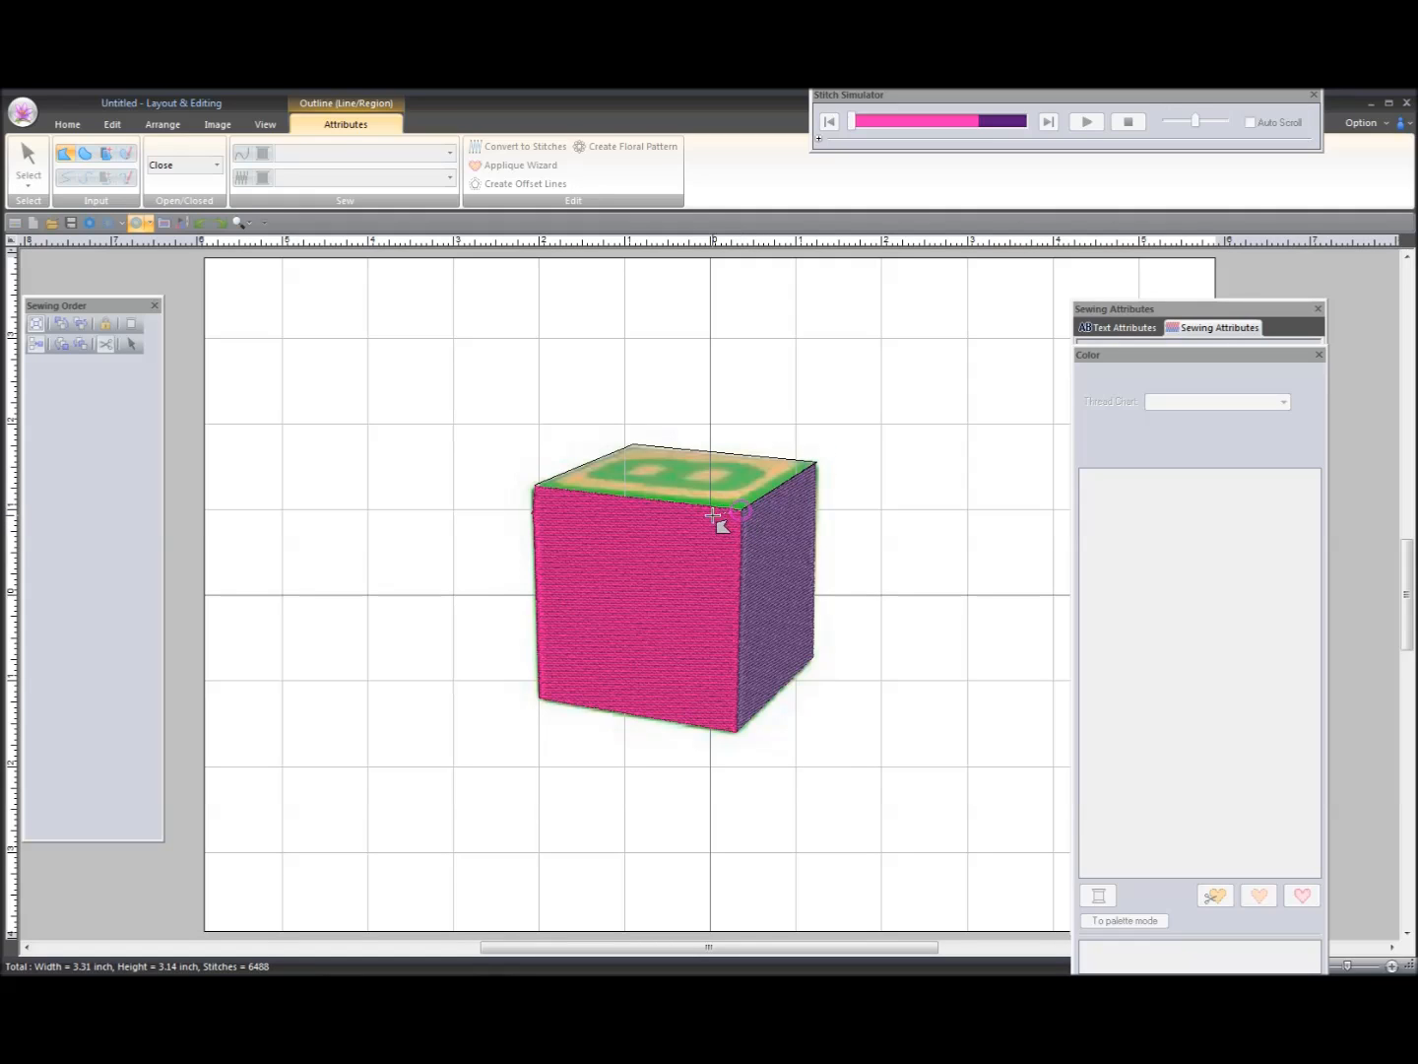
left_click(544, 485)
left_click(395, 719)
left_click(243, 603)
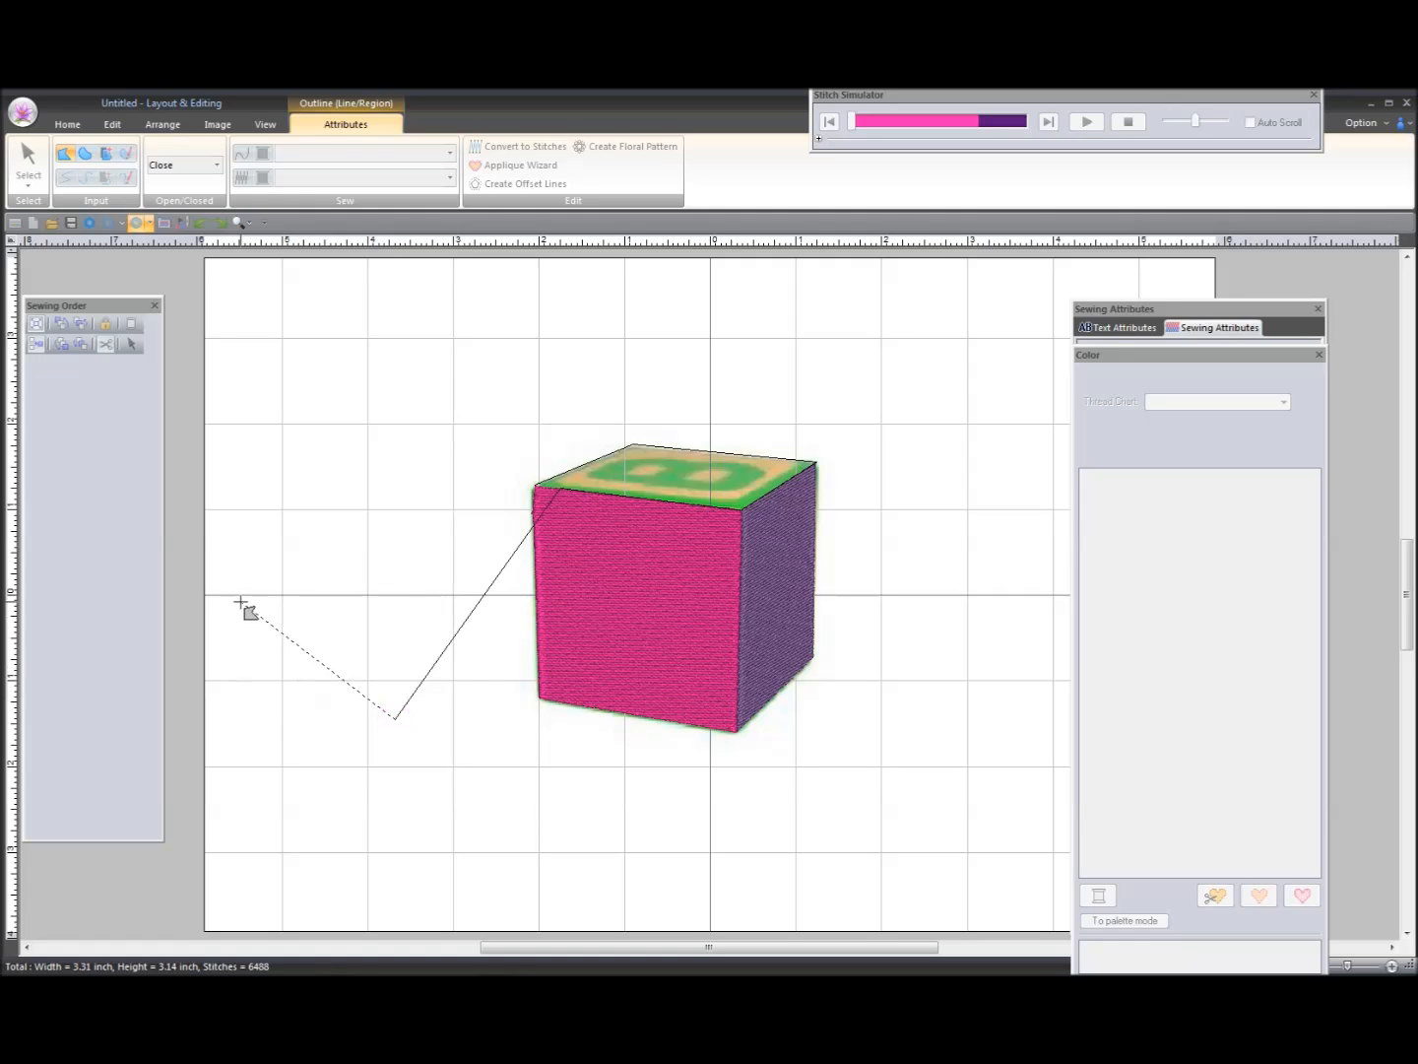
left_click(491, 493)
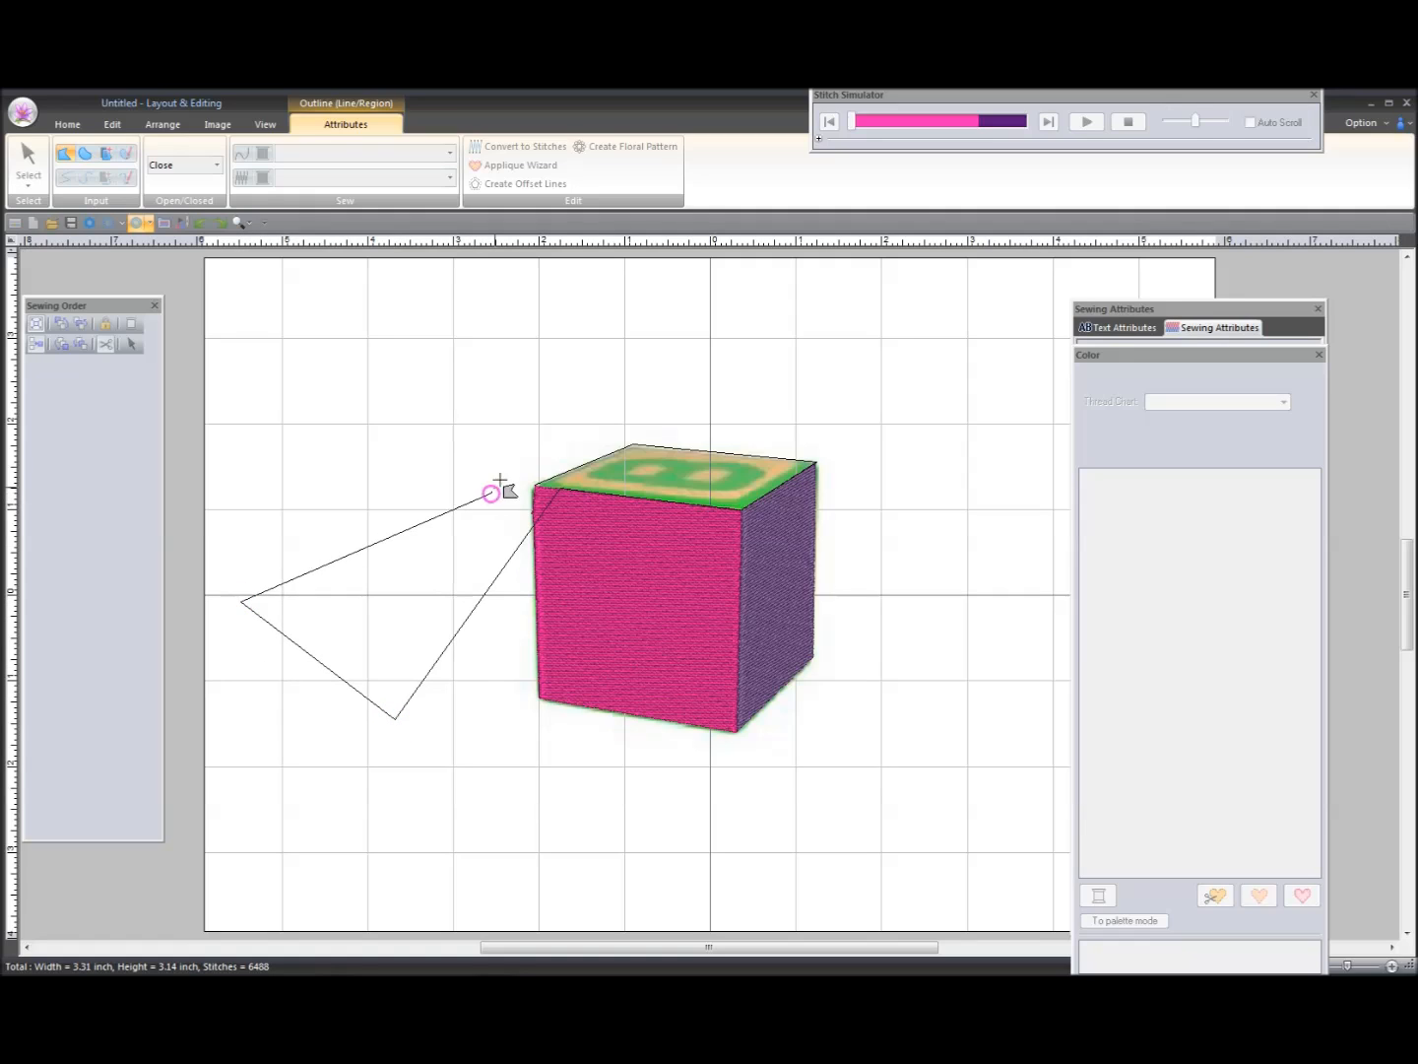
left_click(521, 403)
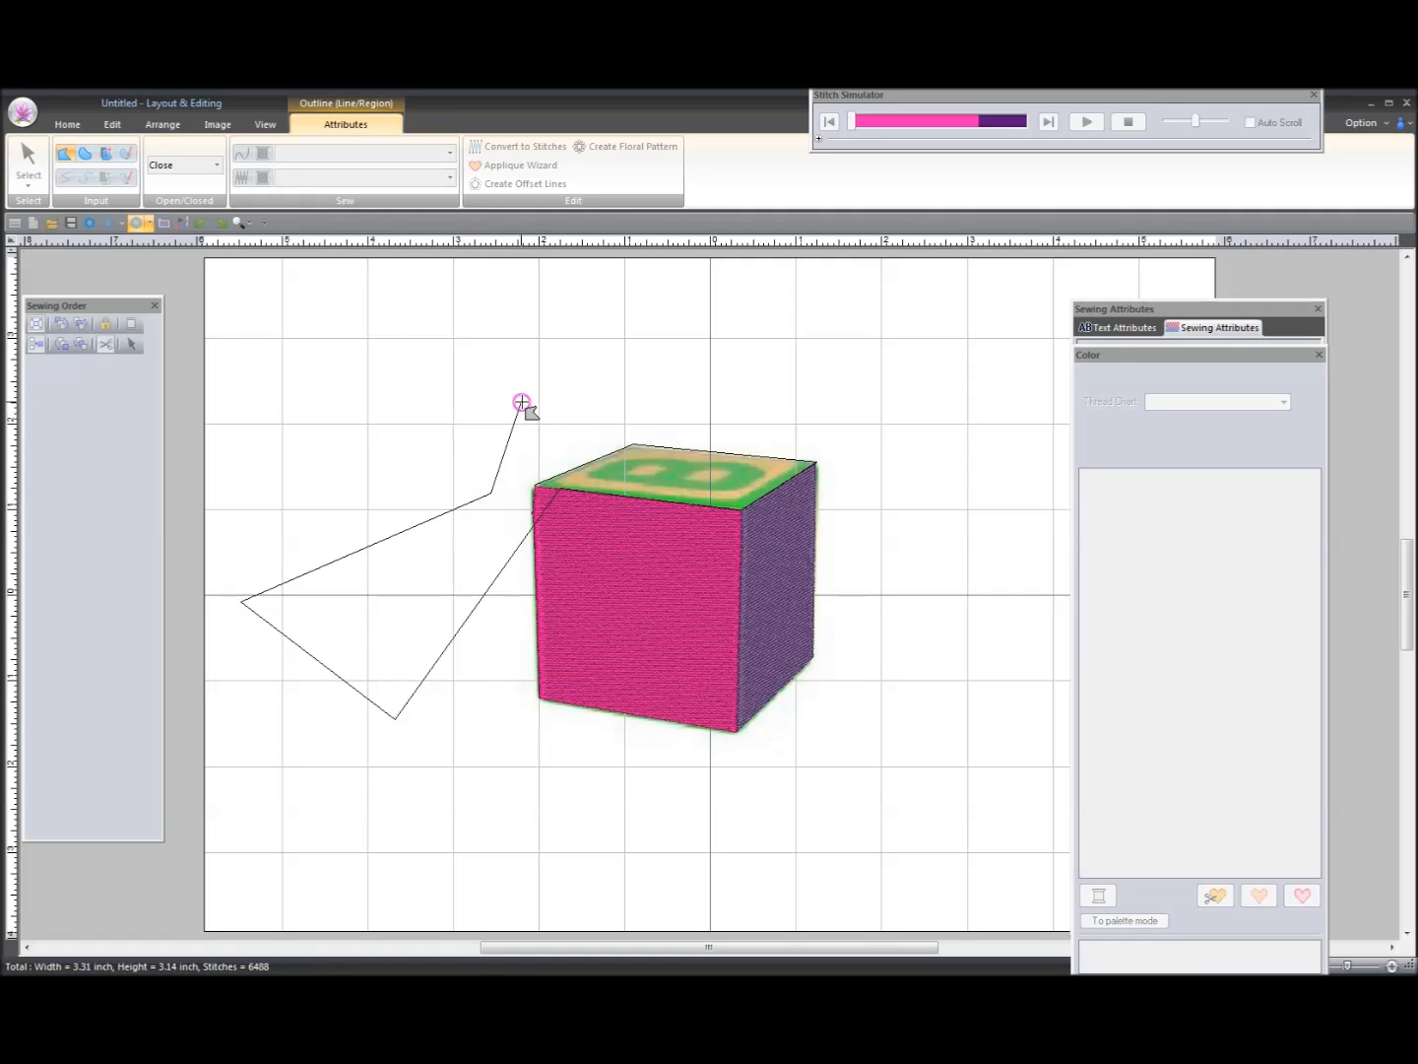
double_click(535, 461)
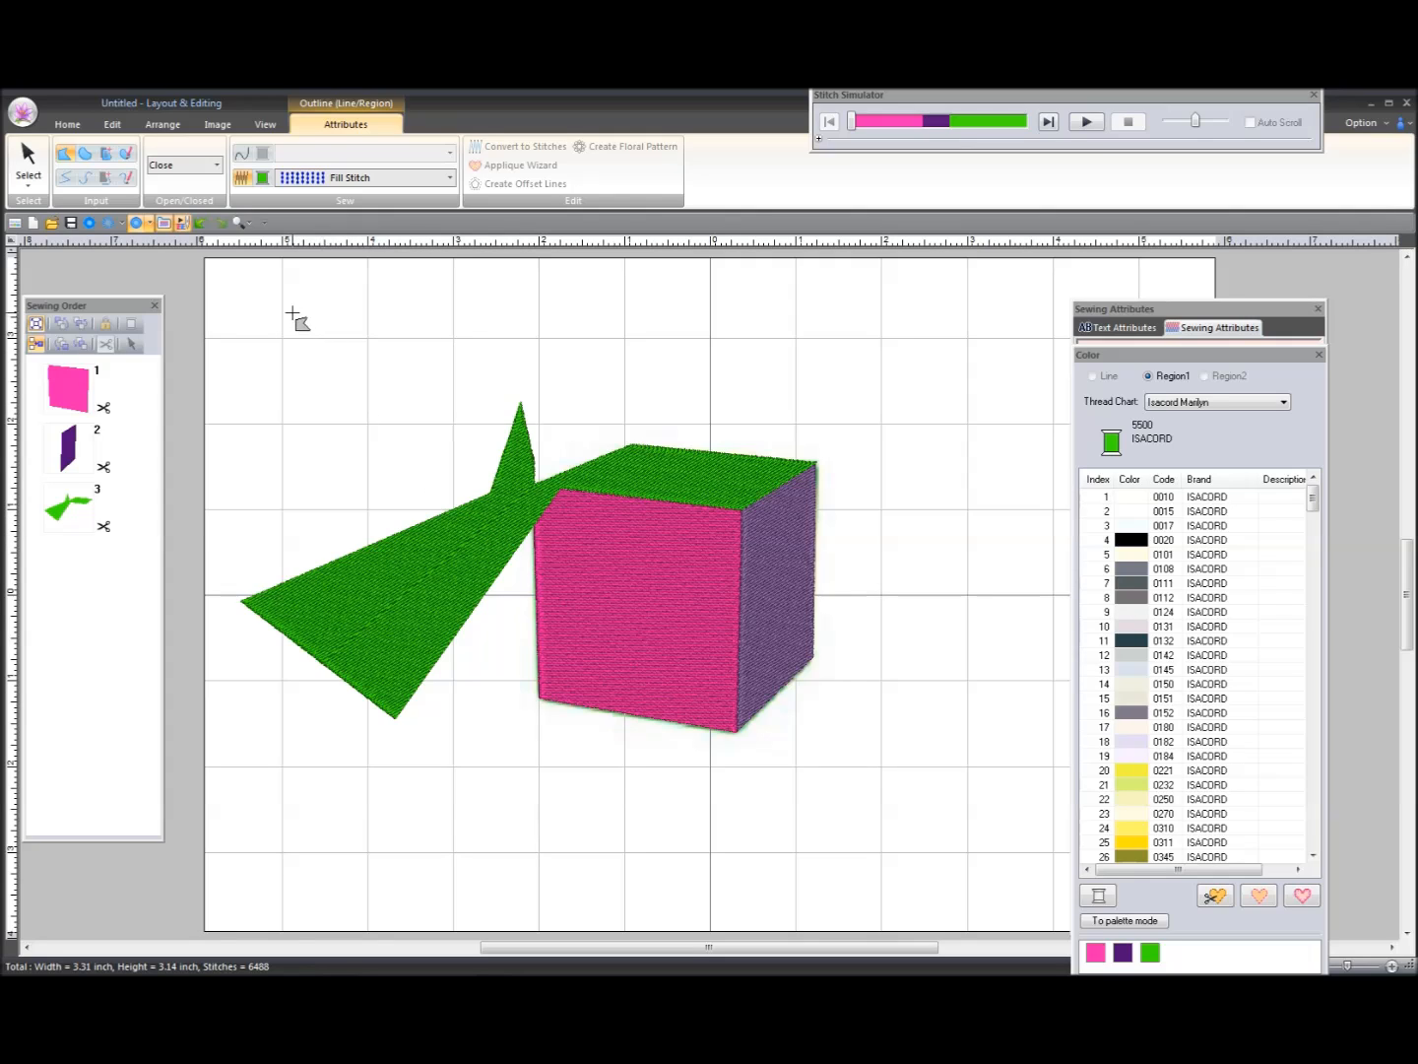
left_click(200, 224)
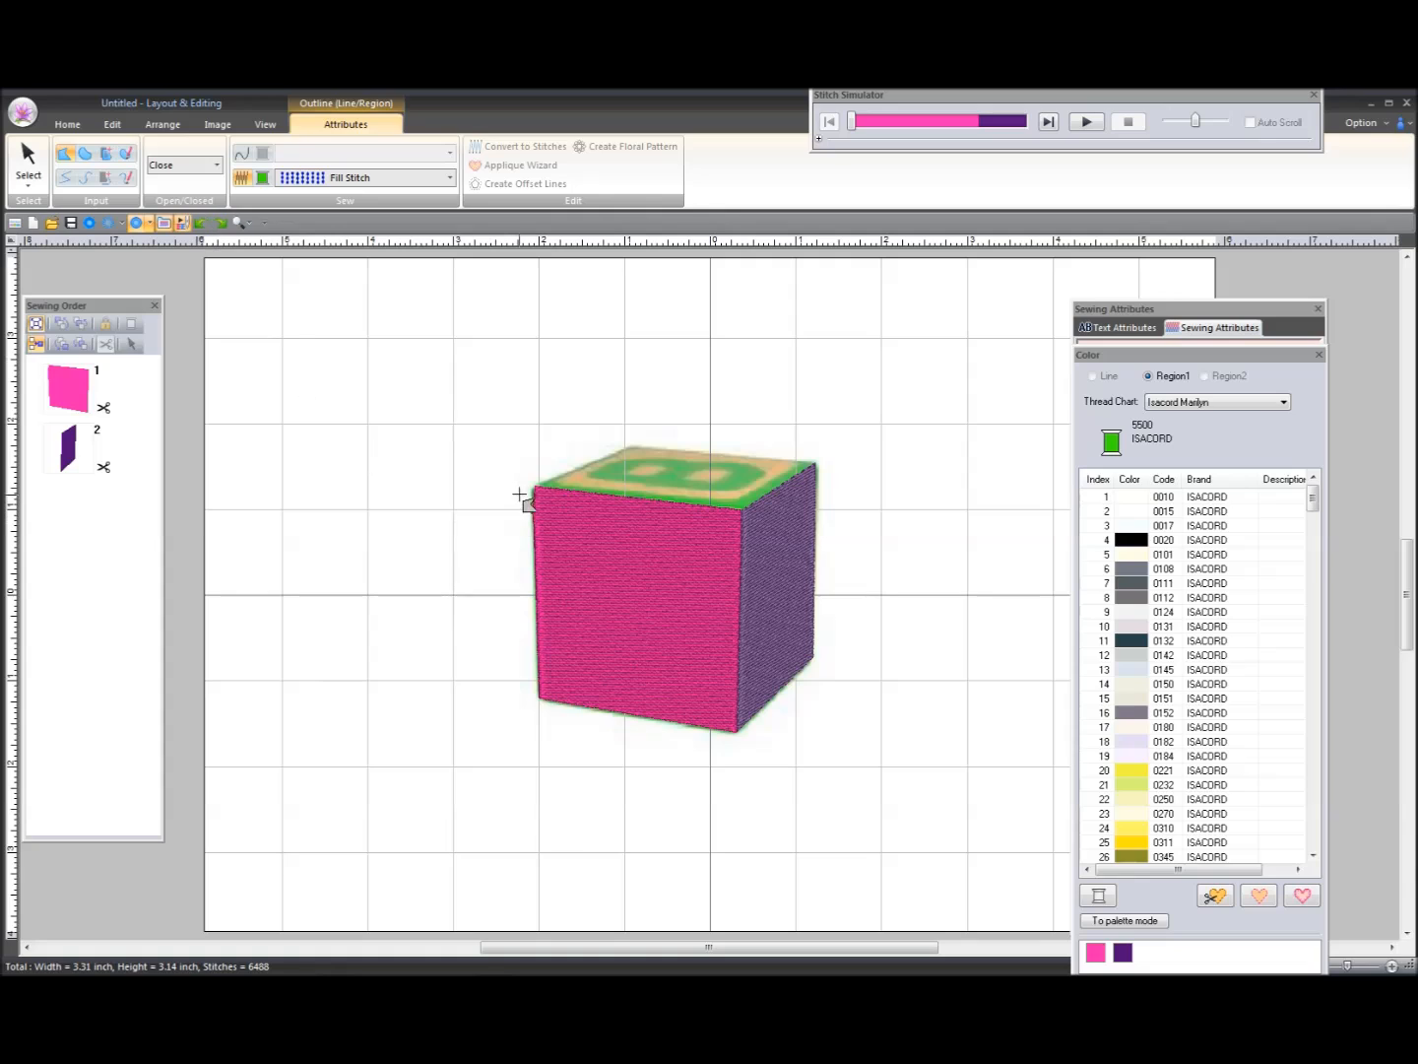
Step: Draw a four-sided fill region over the block's top face, ending along its front edge near the starting corner
left_click(538, 484)
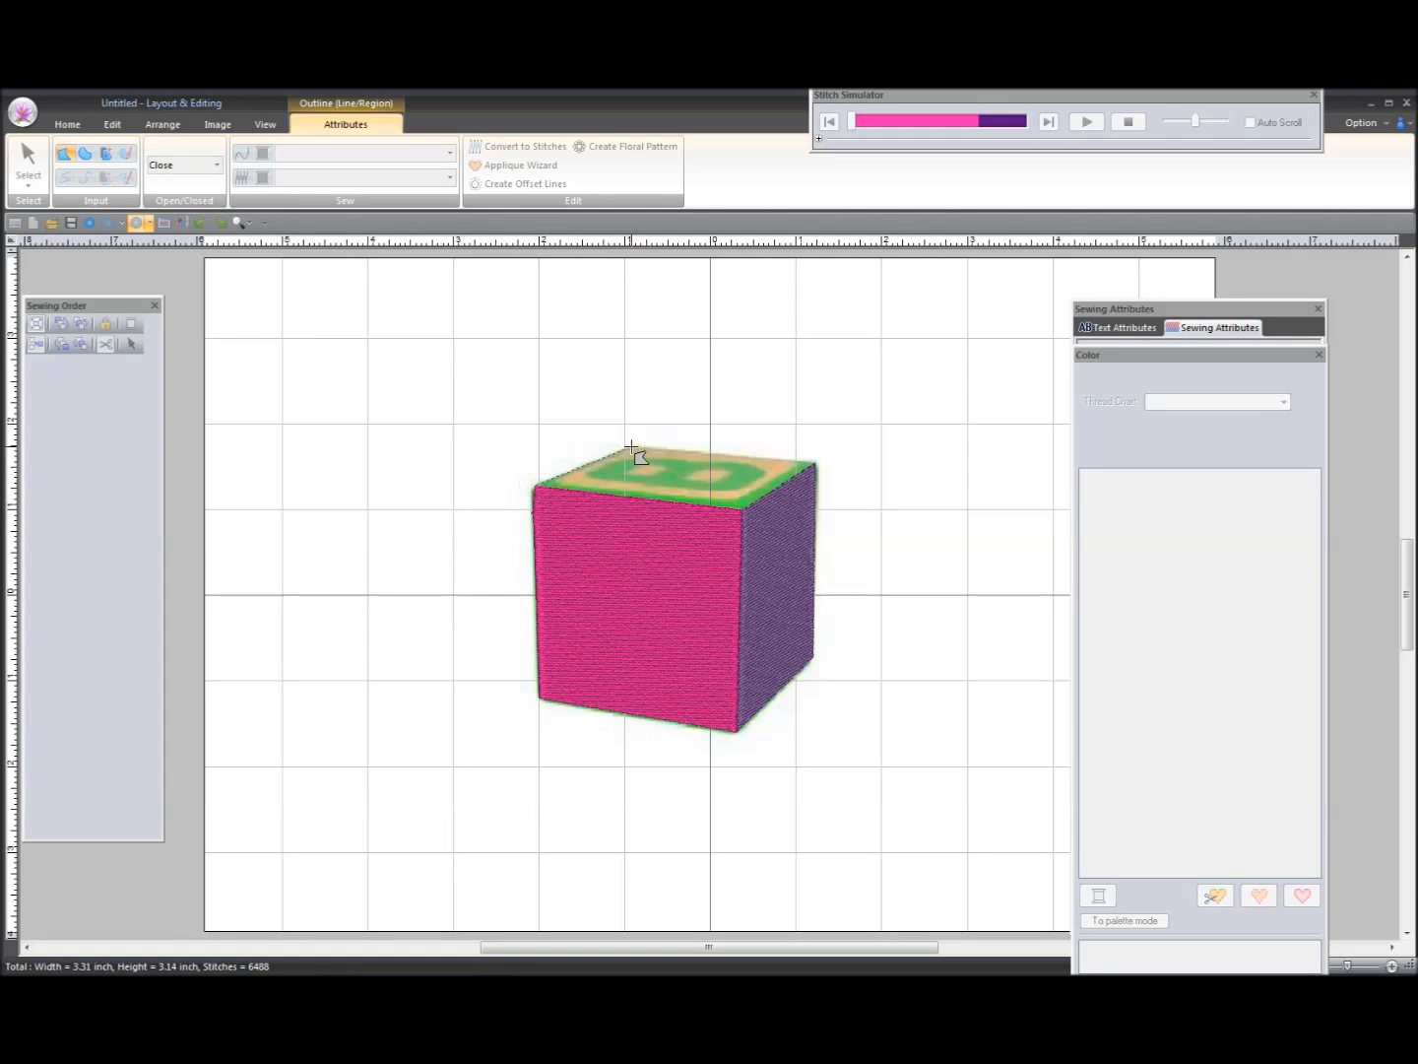
left_click(816, 461)
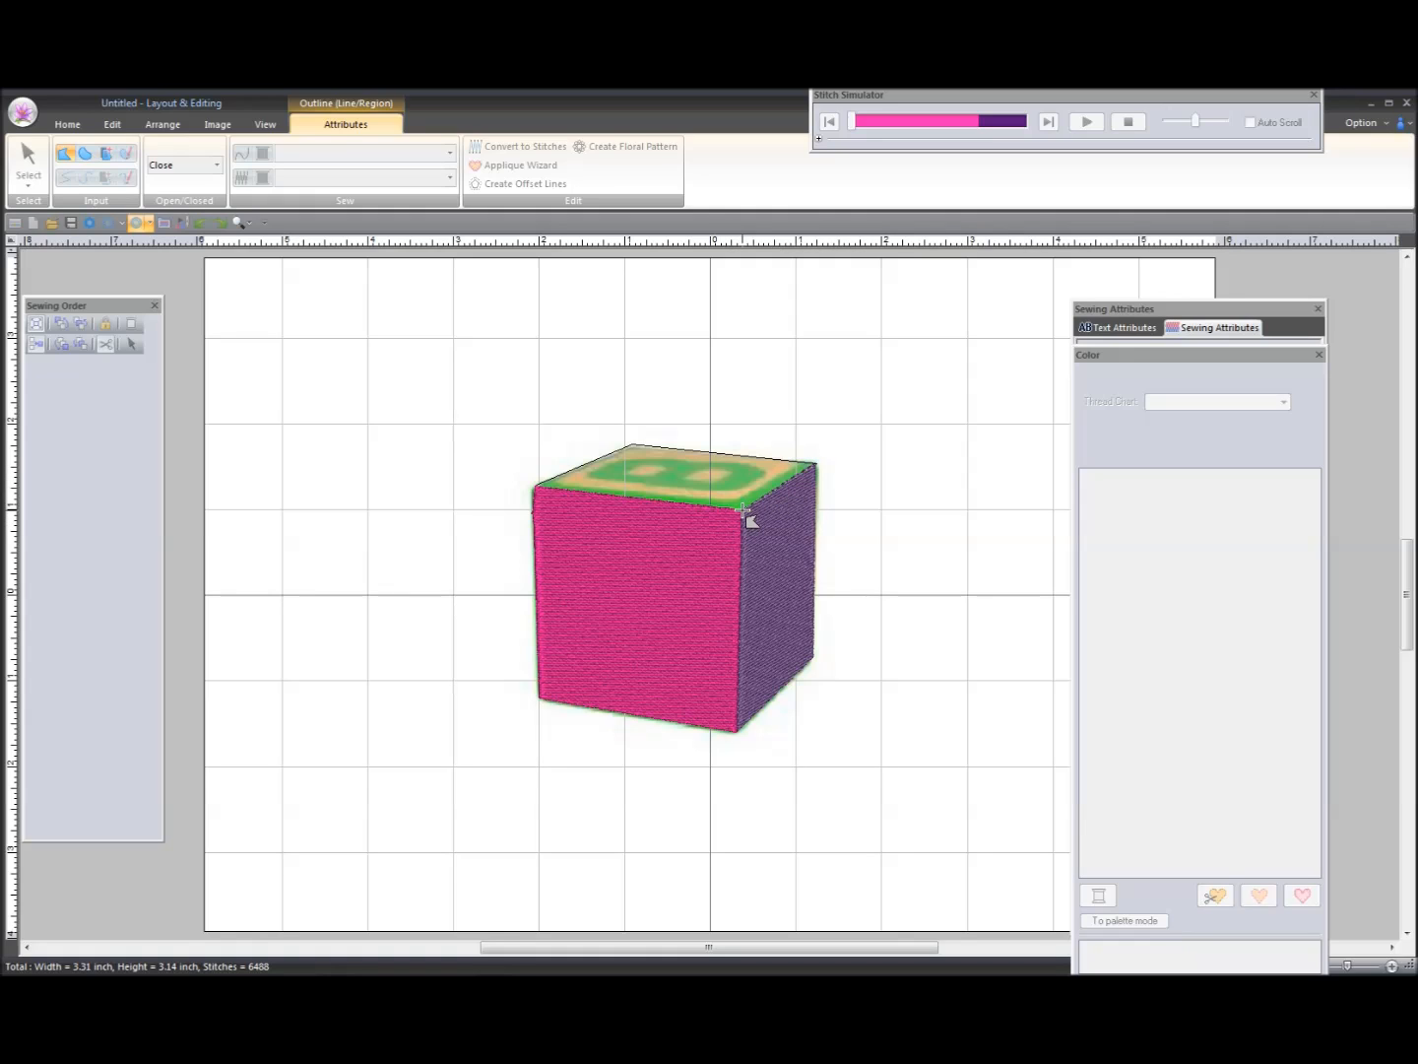
double_click(563, 490)
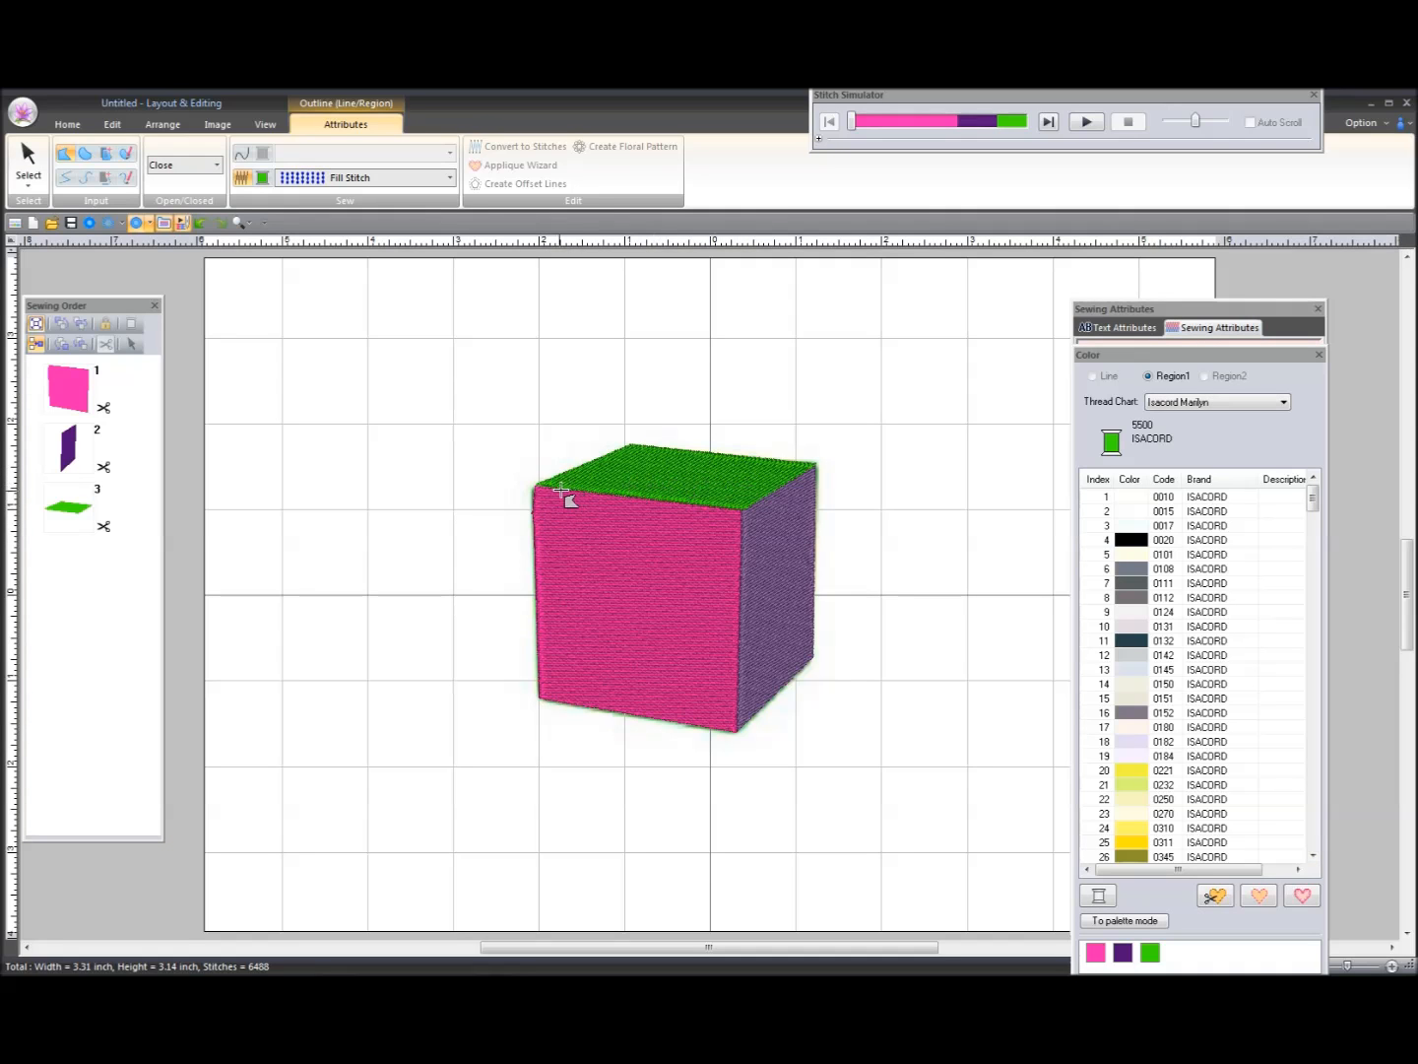
Step: Set the green top face region's constant stitch direction to 13 degrees and deselect the region
left_click(81, 526)
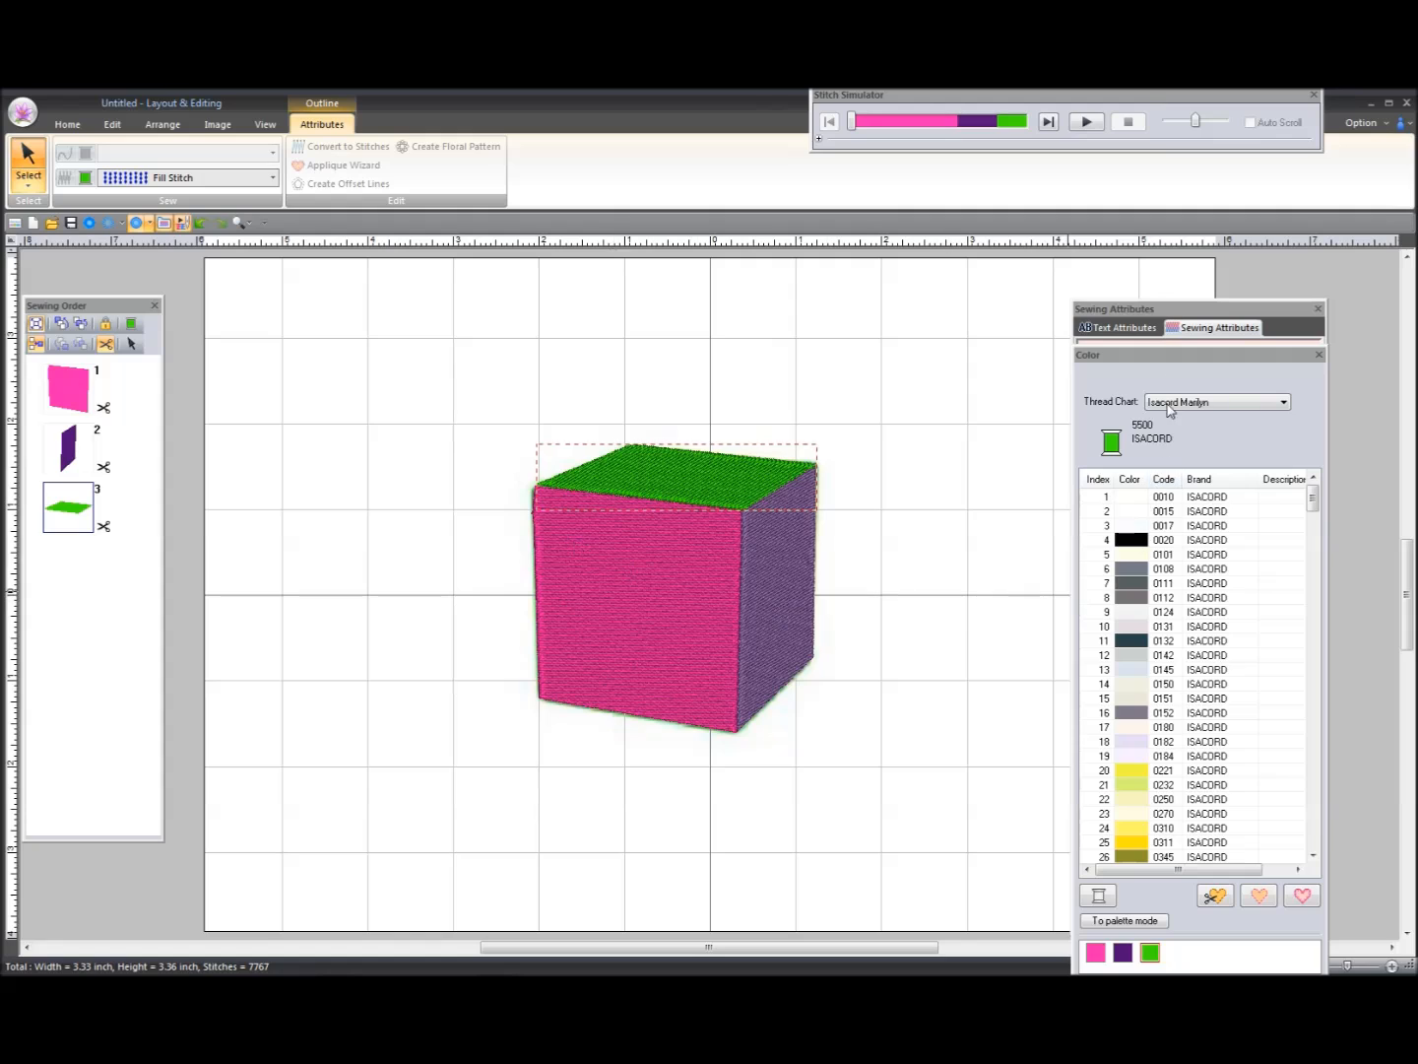
left_click(1198, 328)
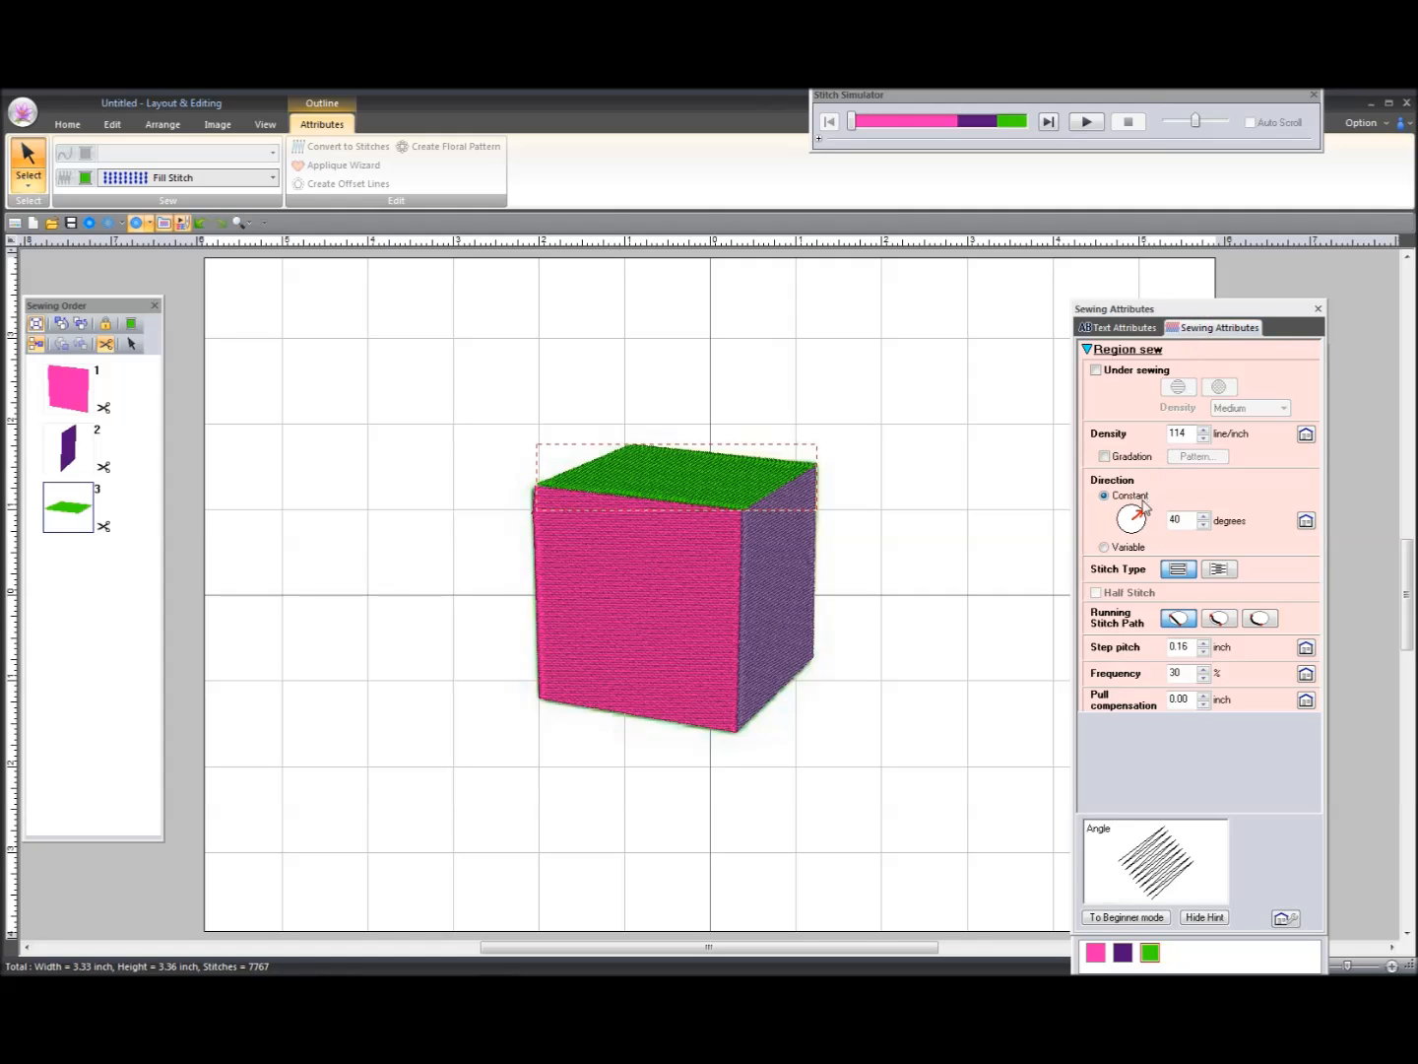
left_click_drag(1140, 510, 1137, 552)
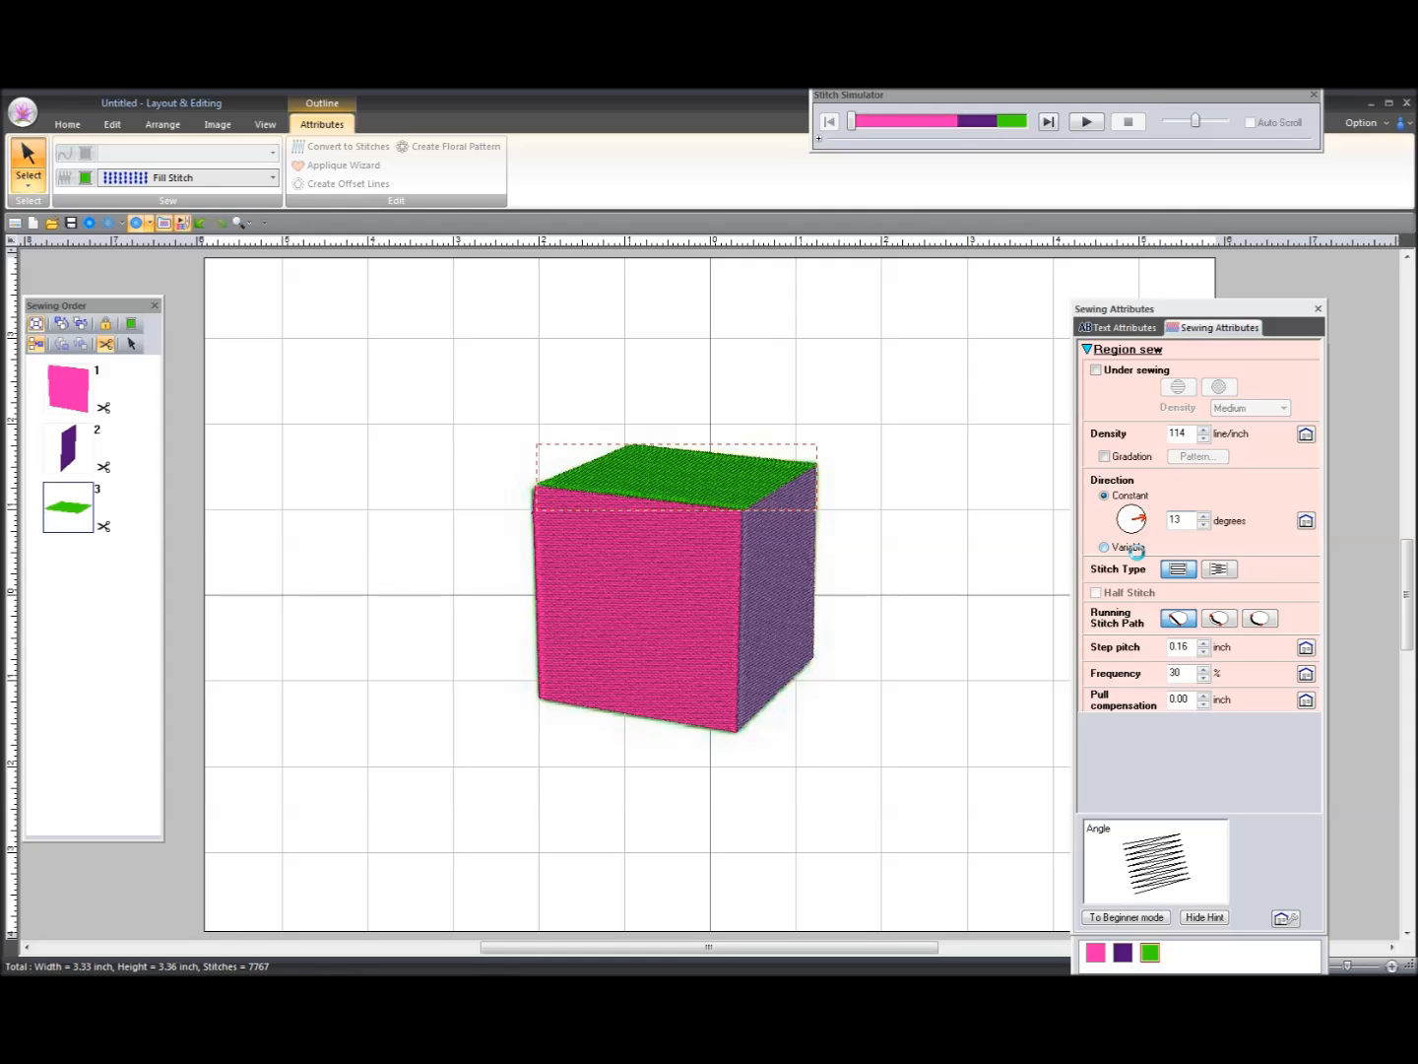
left_click(461, 492)
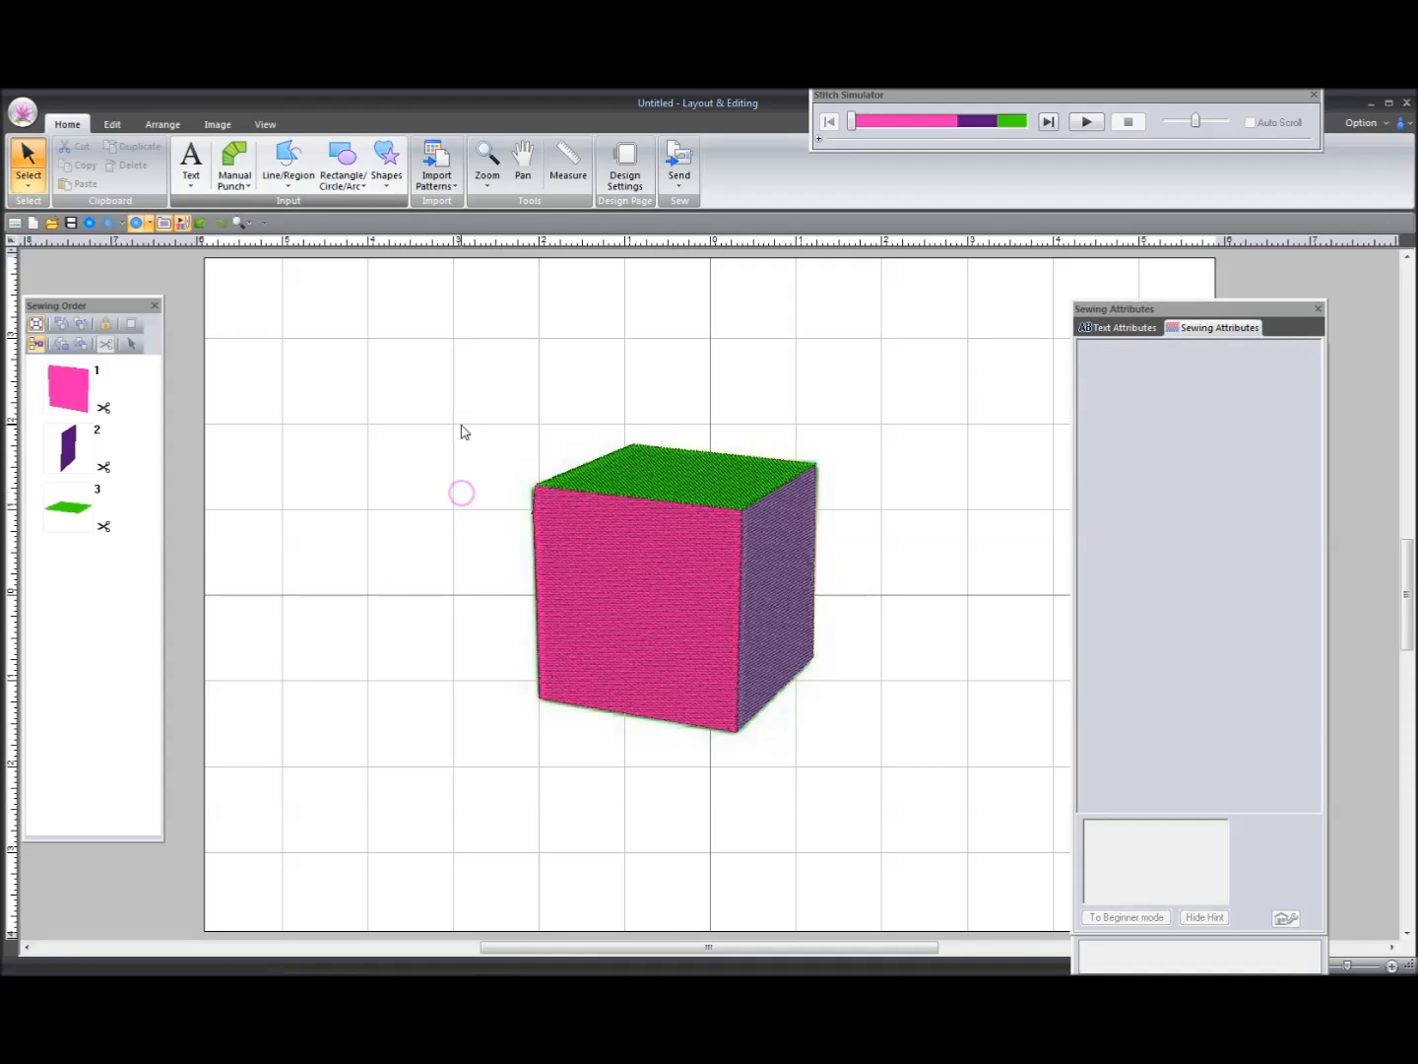
Step: Select the background block image for modification and switch its display off
right_click(480, 597)
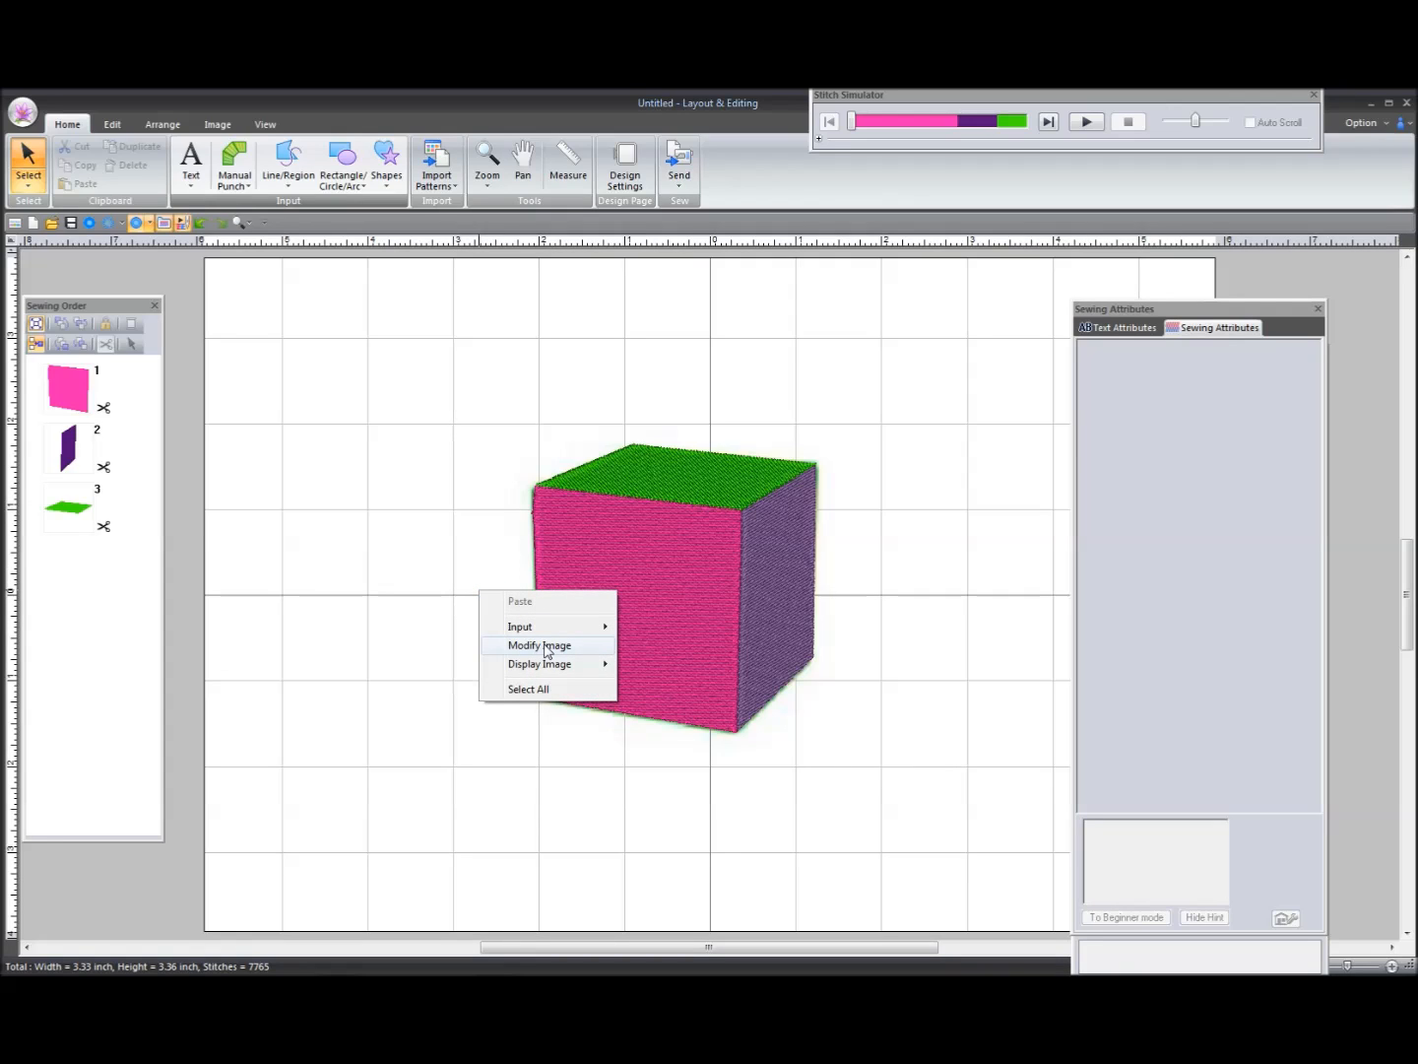
left_click(546, 646)
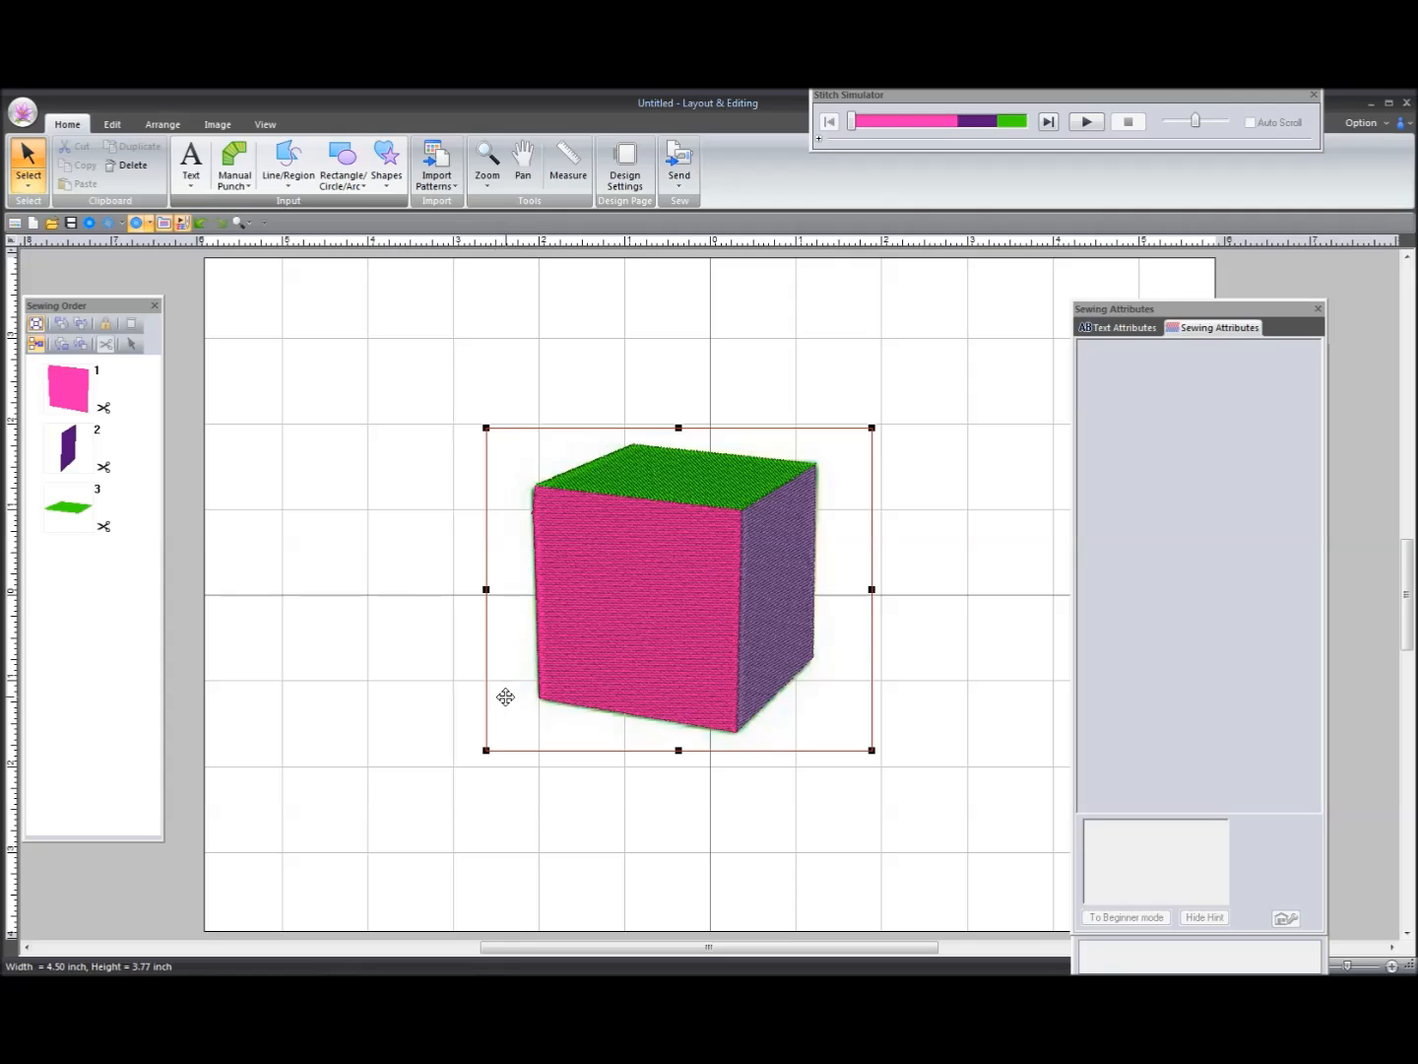
right_click(505, 696)
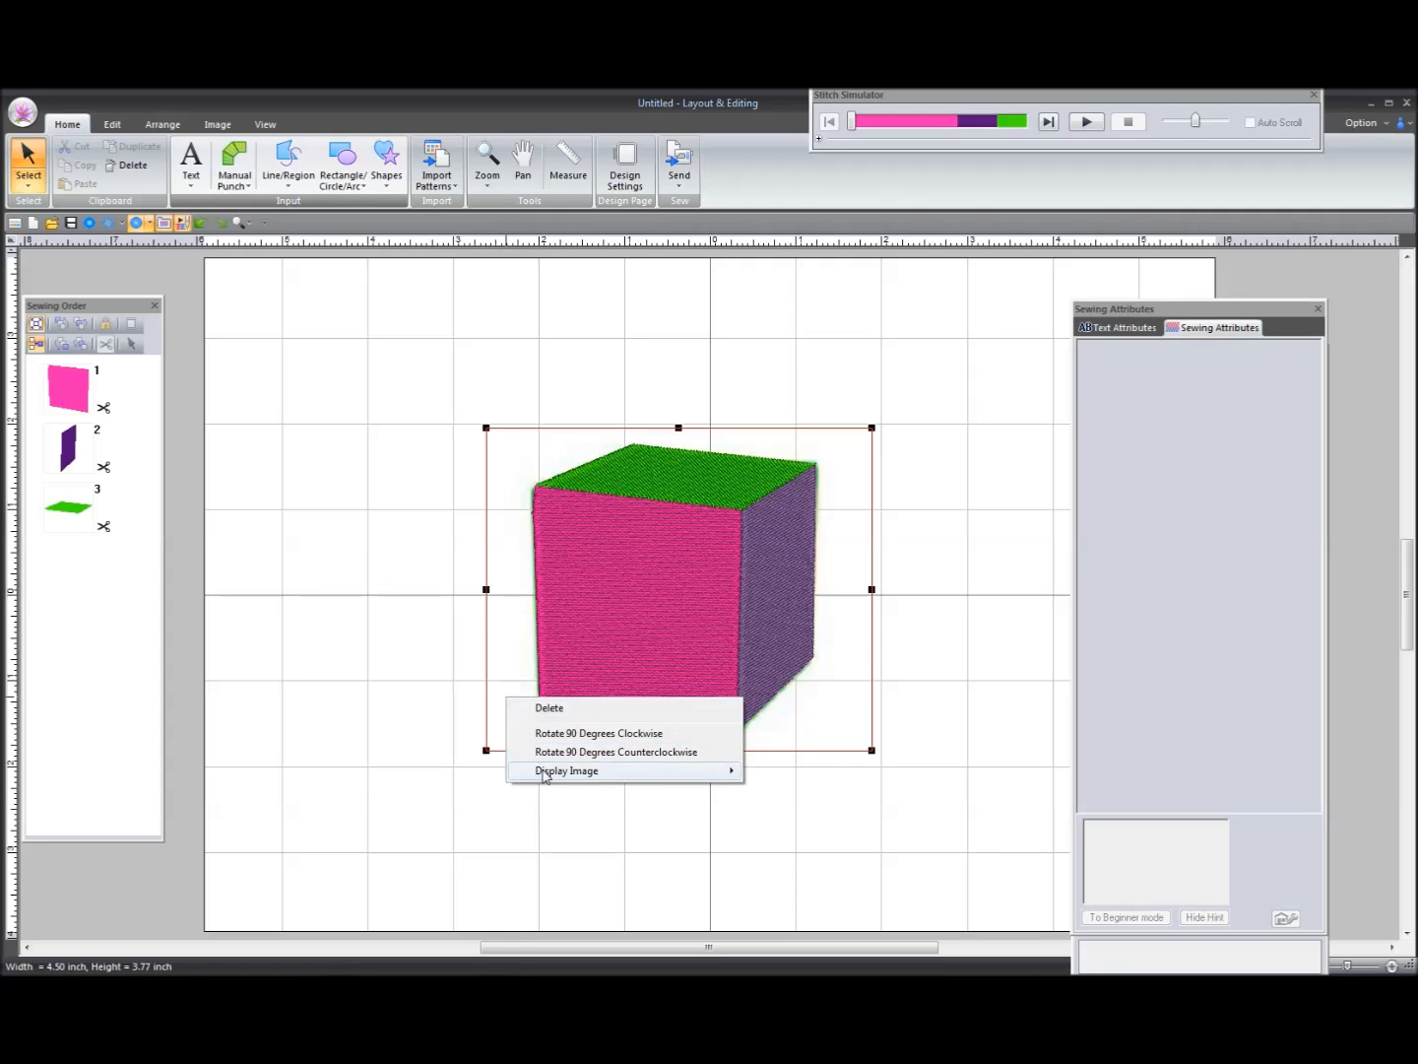
mouse_move(547, 776)
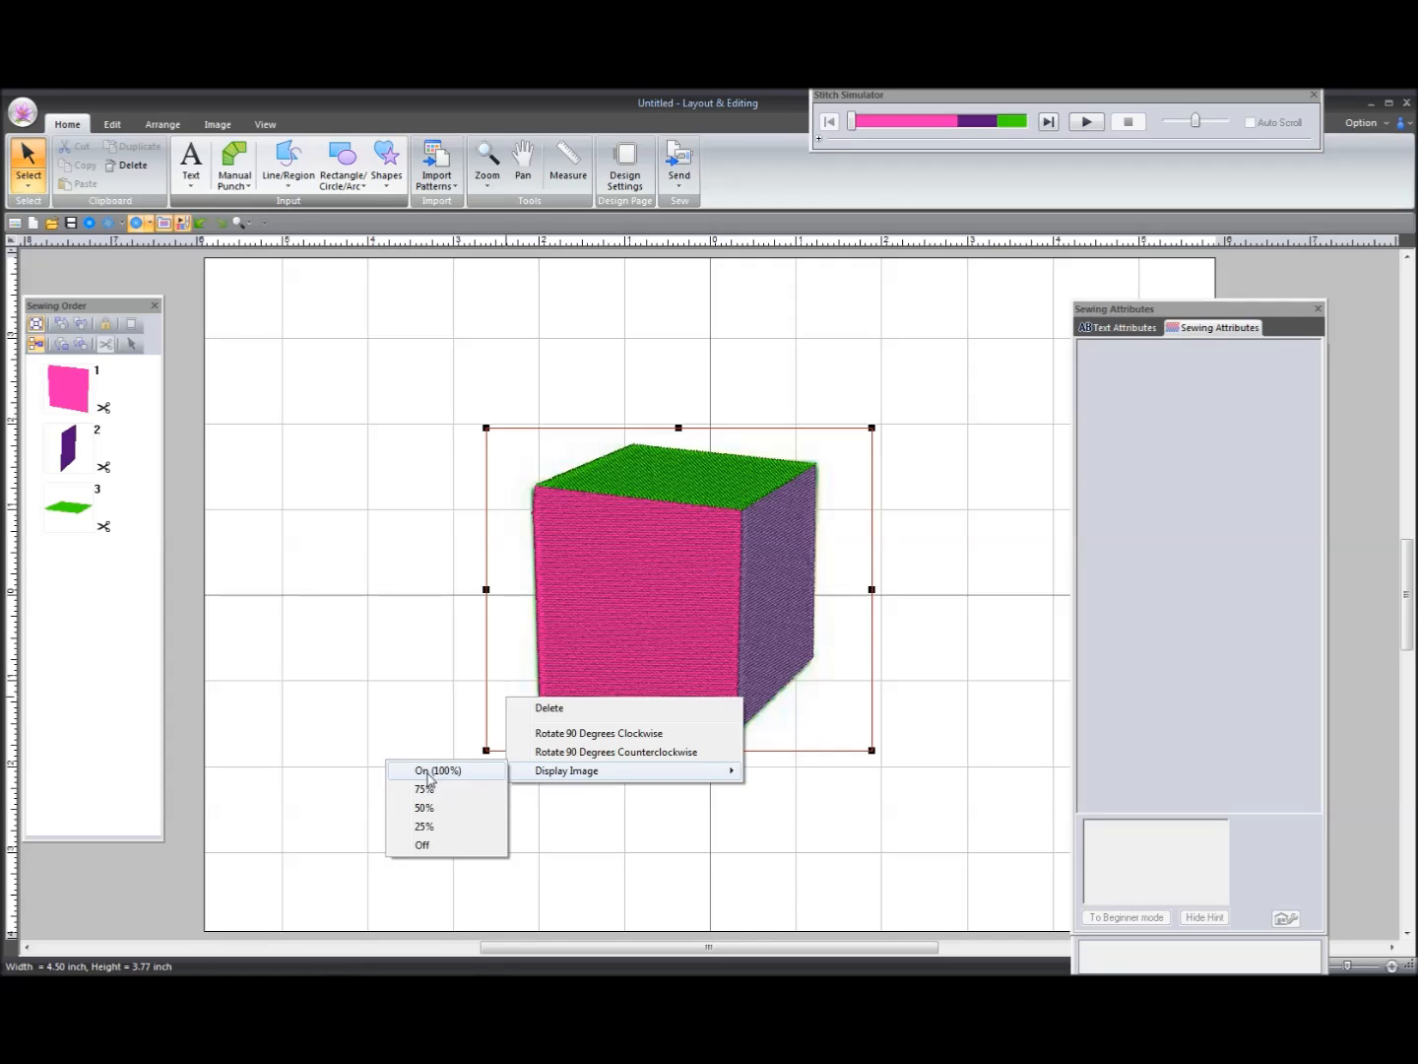
left_click(418, 847)
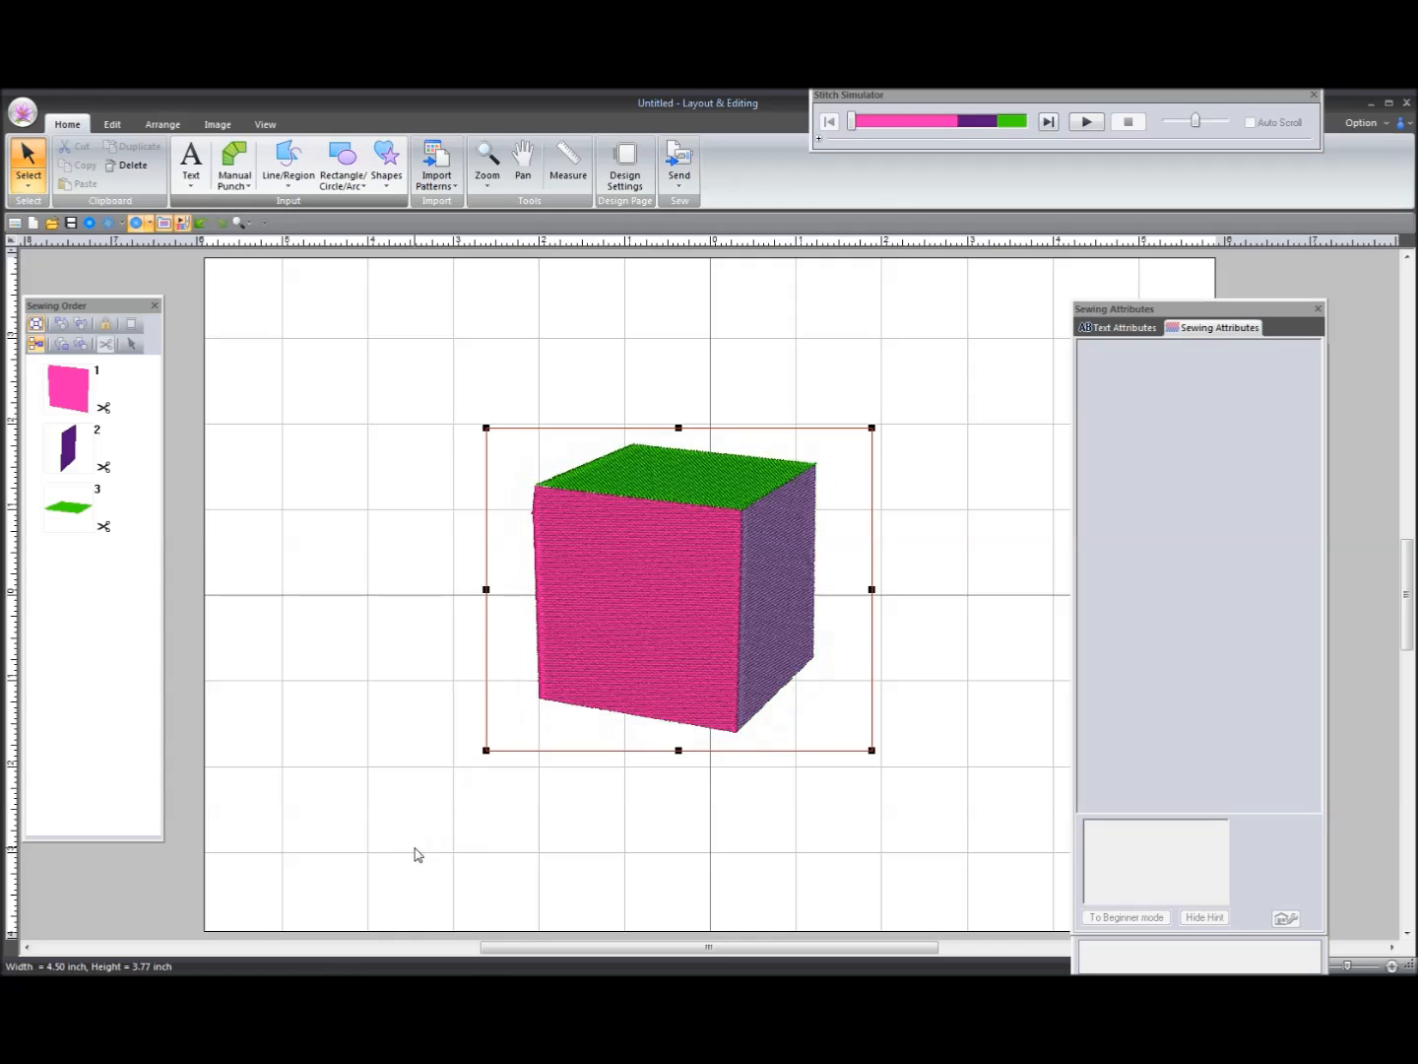
Step: Set the background block image's display to On (100%) and deselect the image
right_click(530, 721)
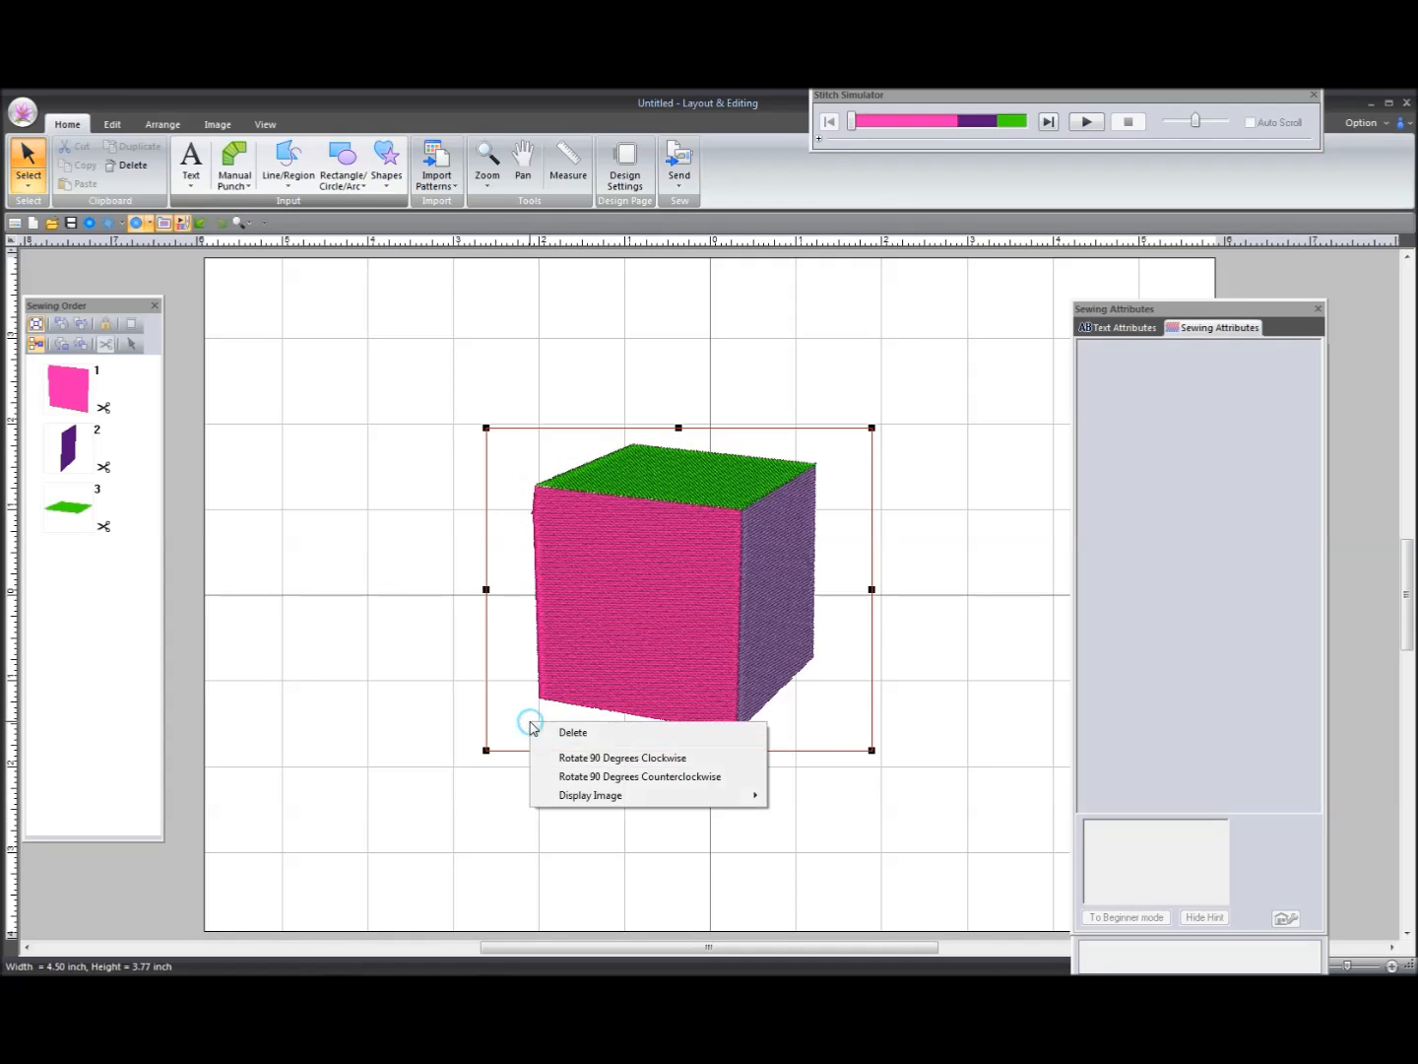
mouse_move(567, 800)
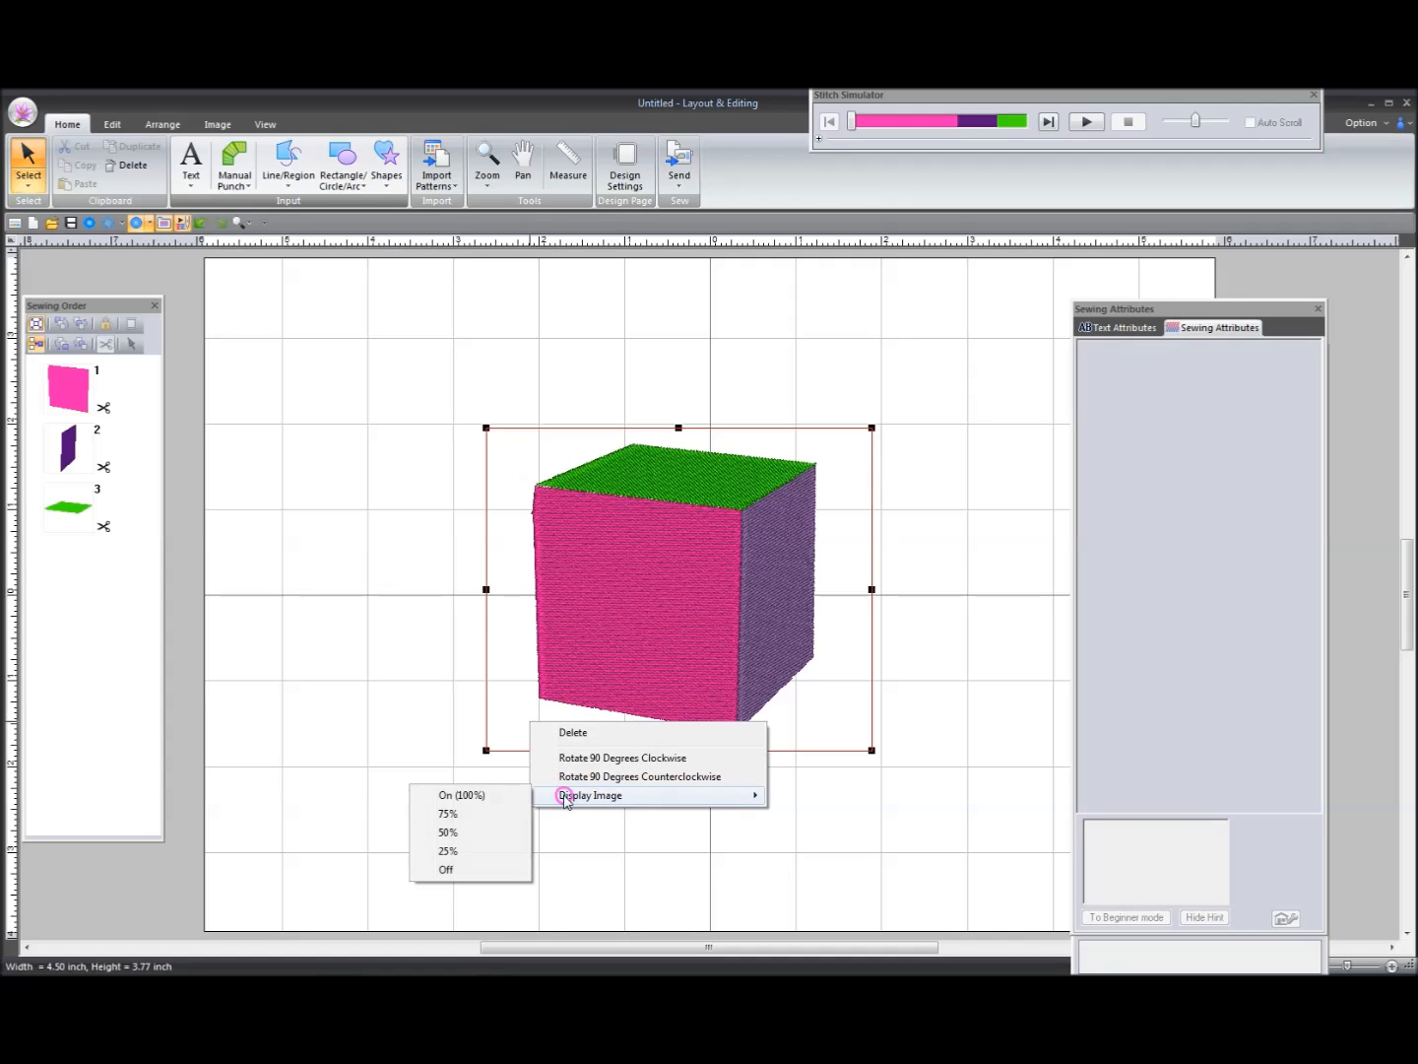
left_click(444, 796)
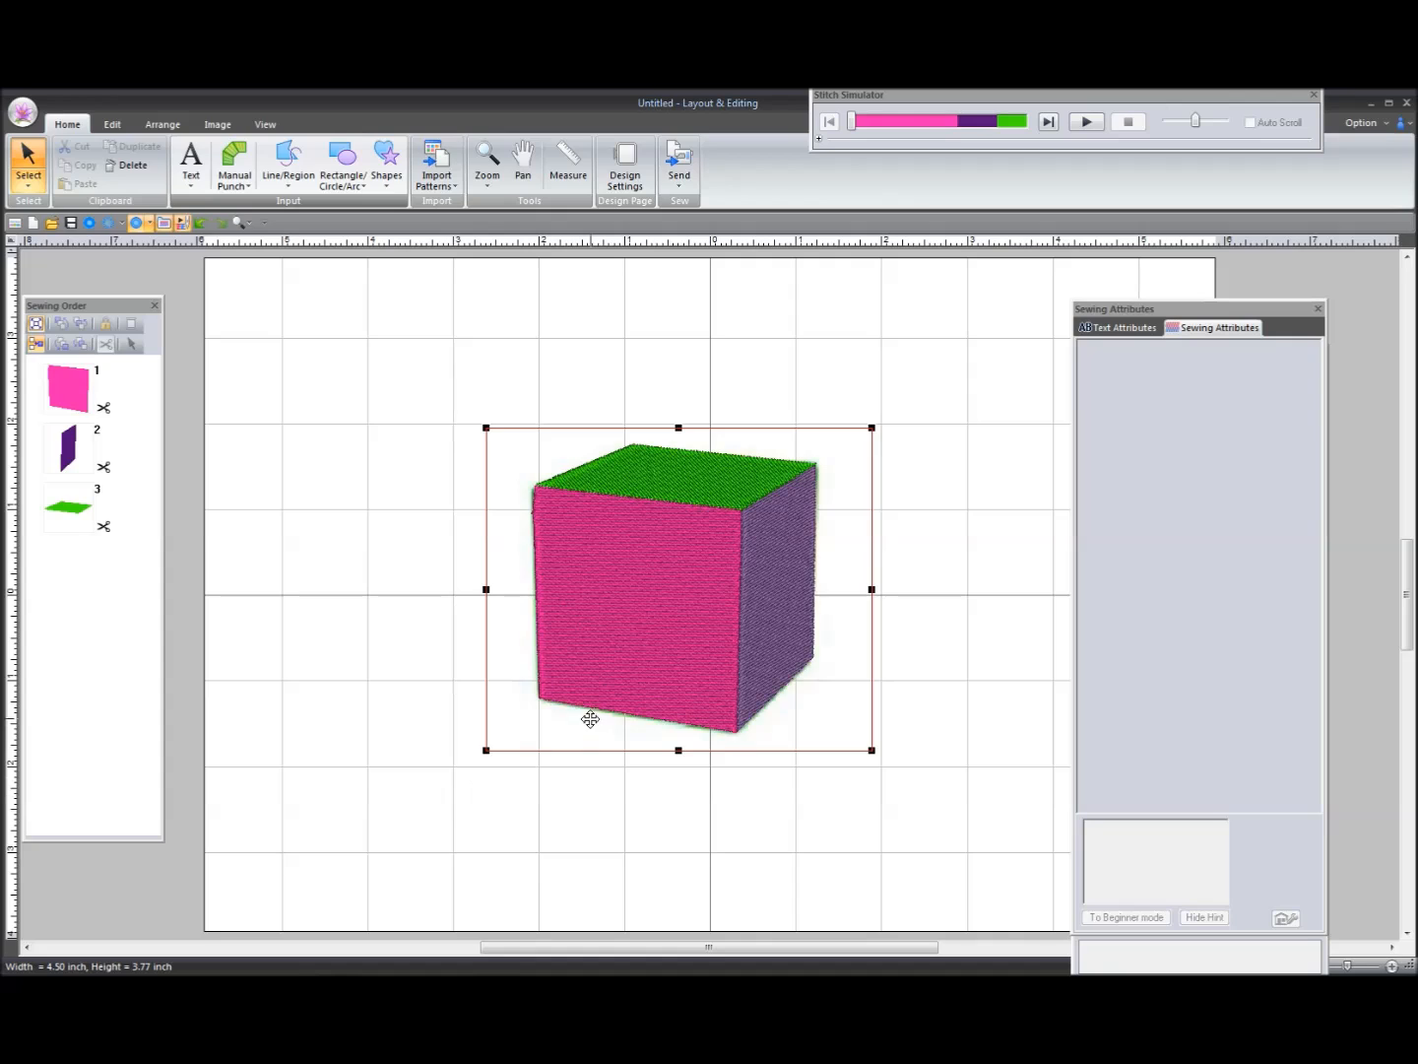
left_click(451, 740)
Step: Save the design as a Layout & Editing Ver.9.0 PES file named video box
left_click(21, 111)
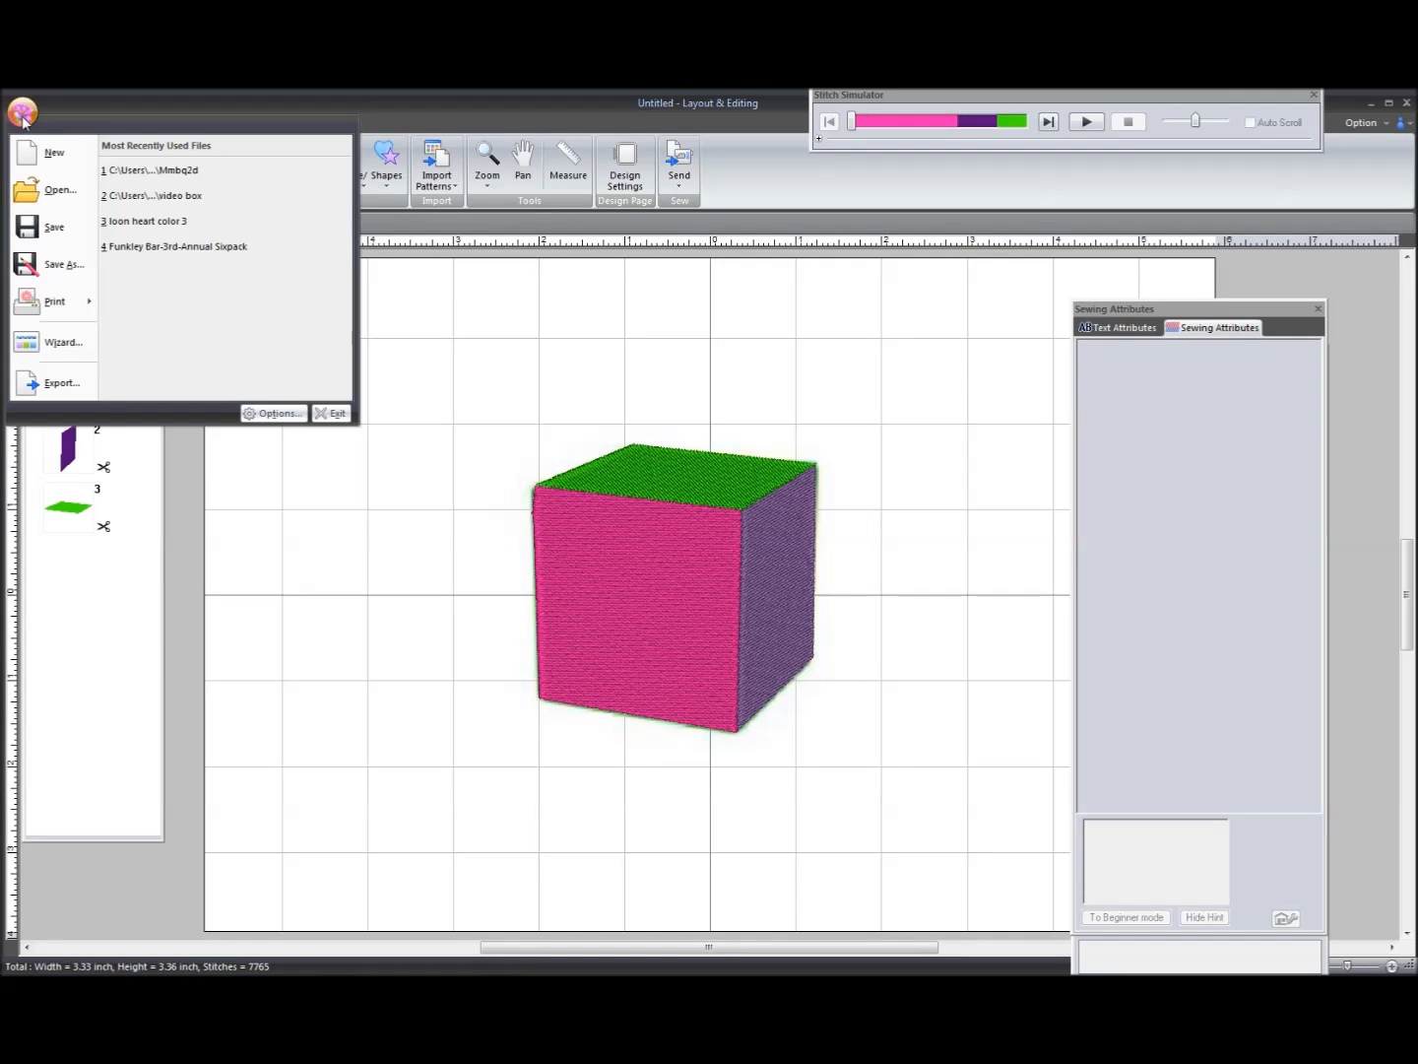
left_click(57, 266)
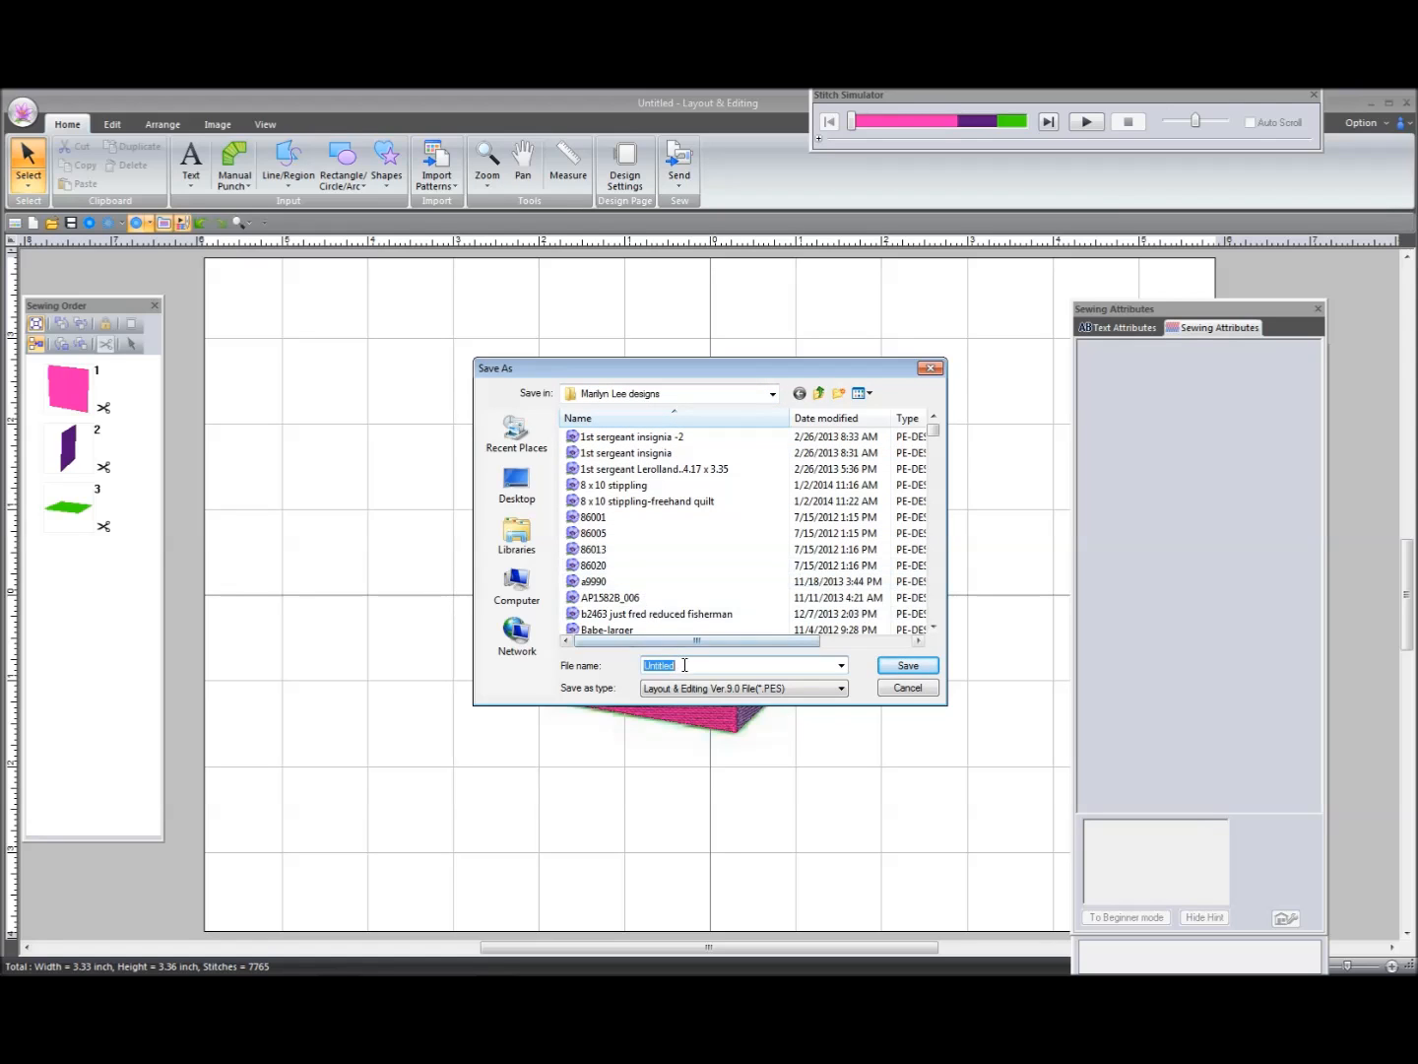
left_click(684, 665)
key("BackSpace")
key("BackSpace")
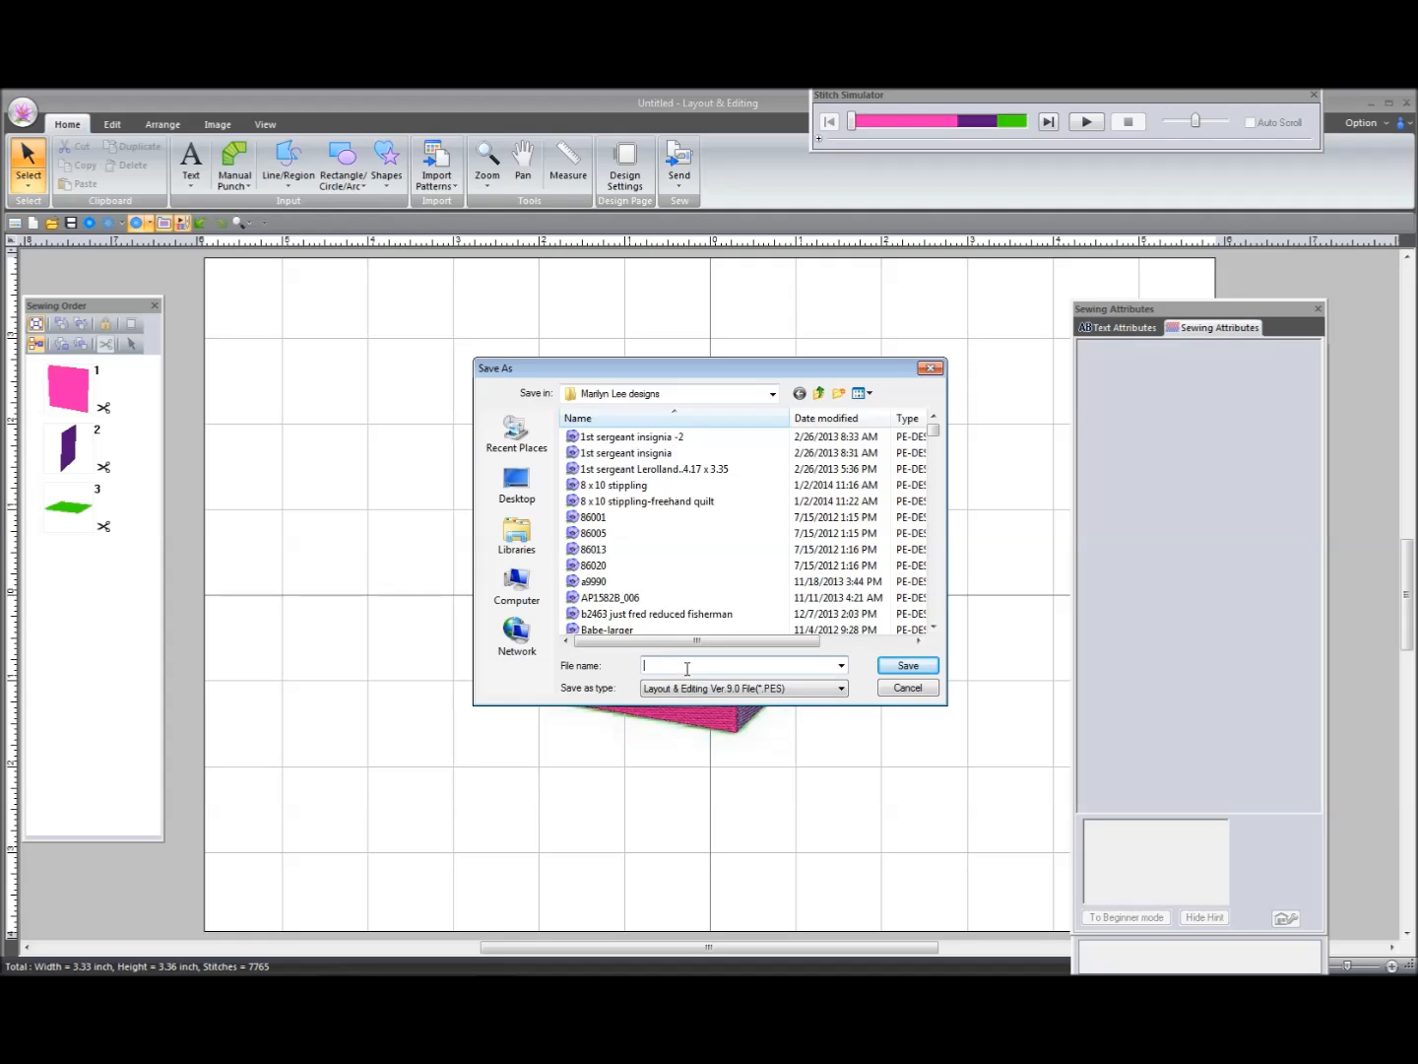
type("video ")
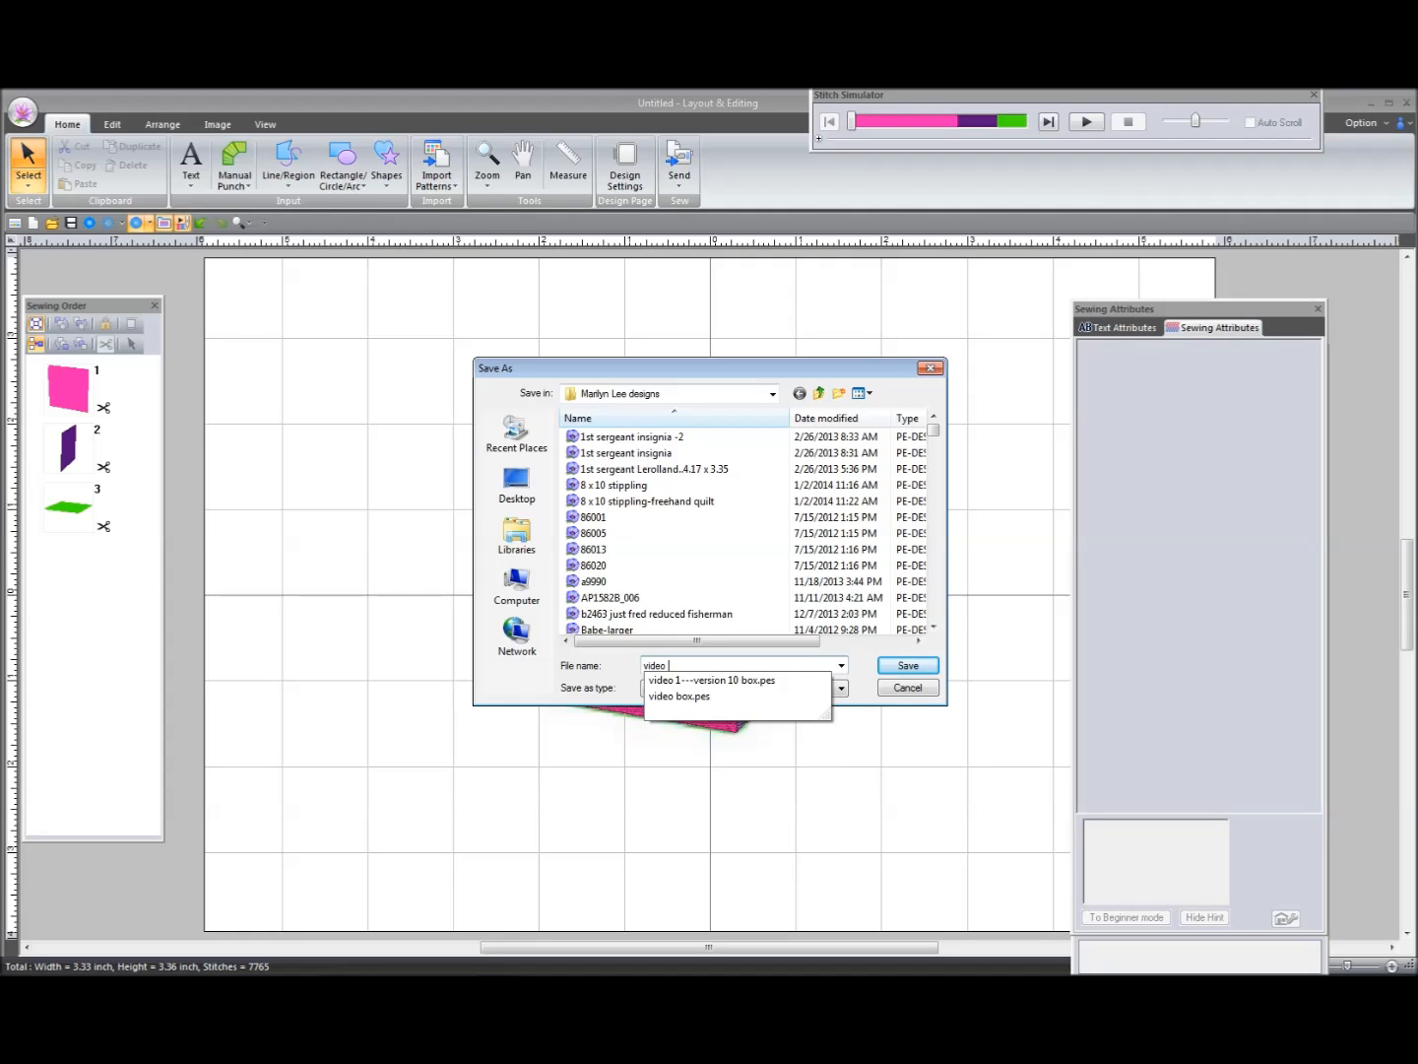
type("box")
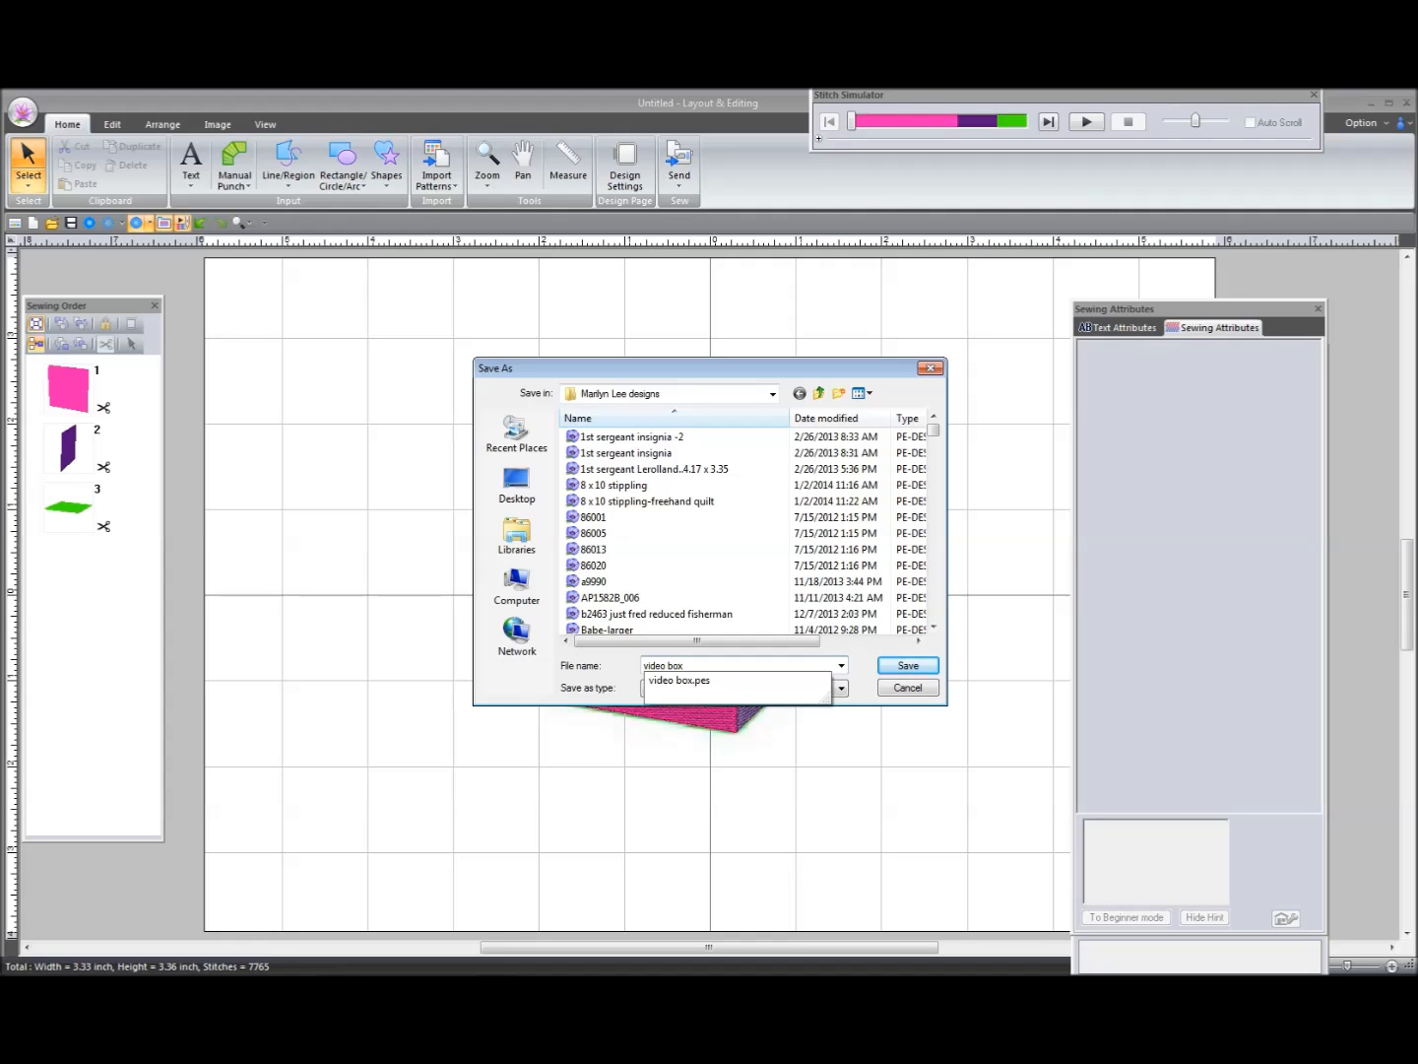
left_click(907, 667)
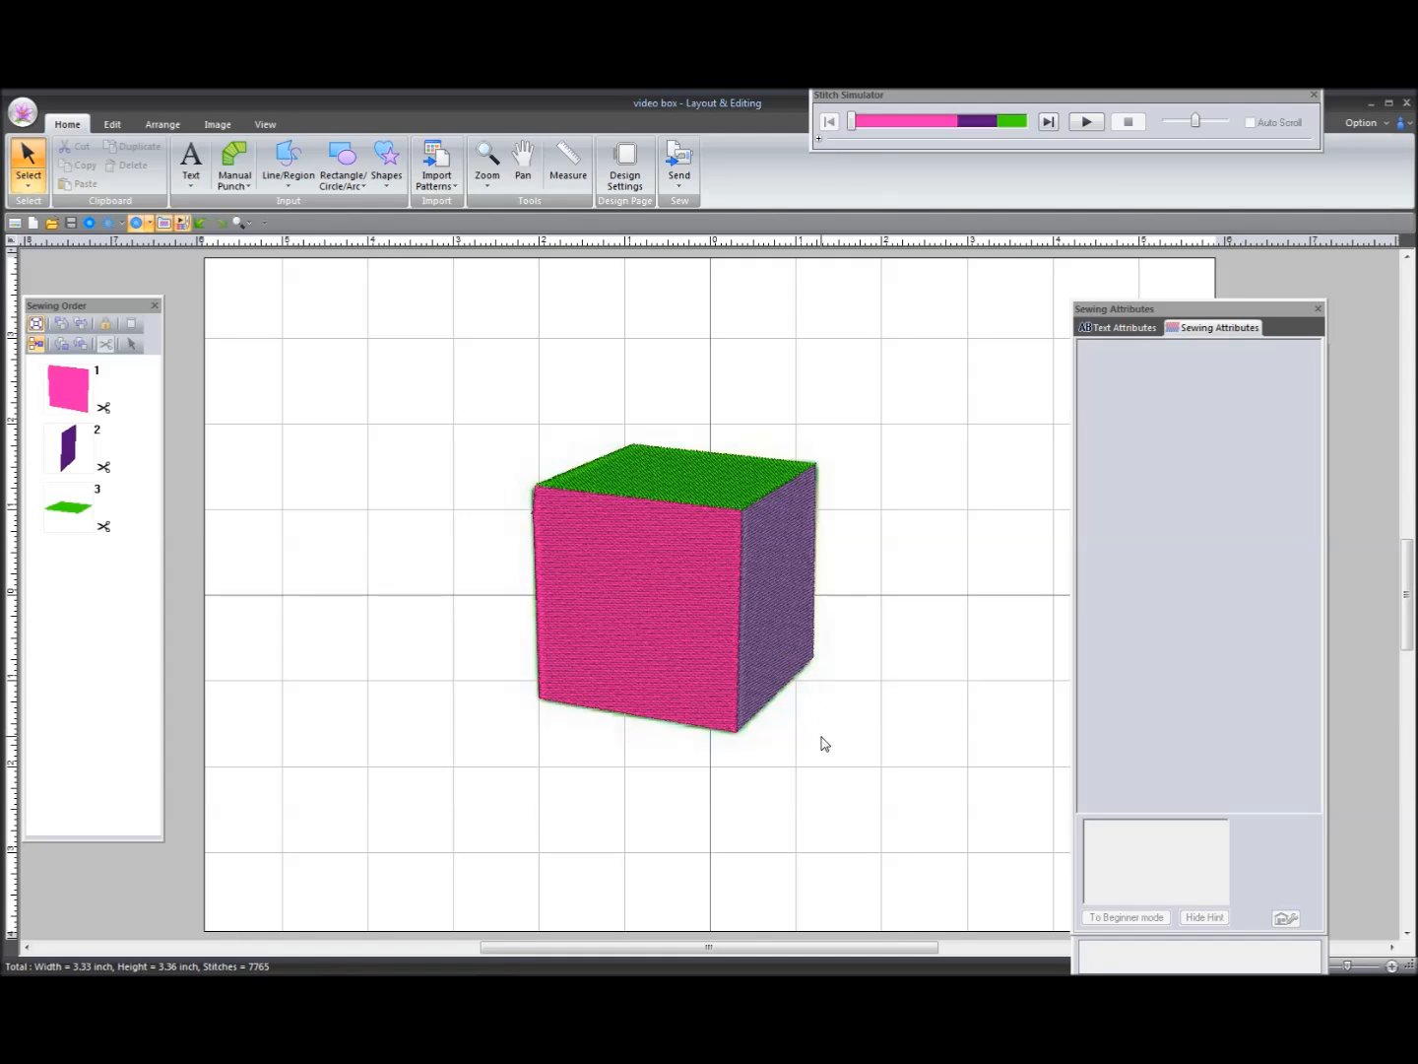